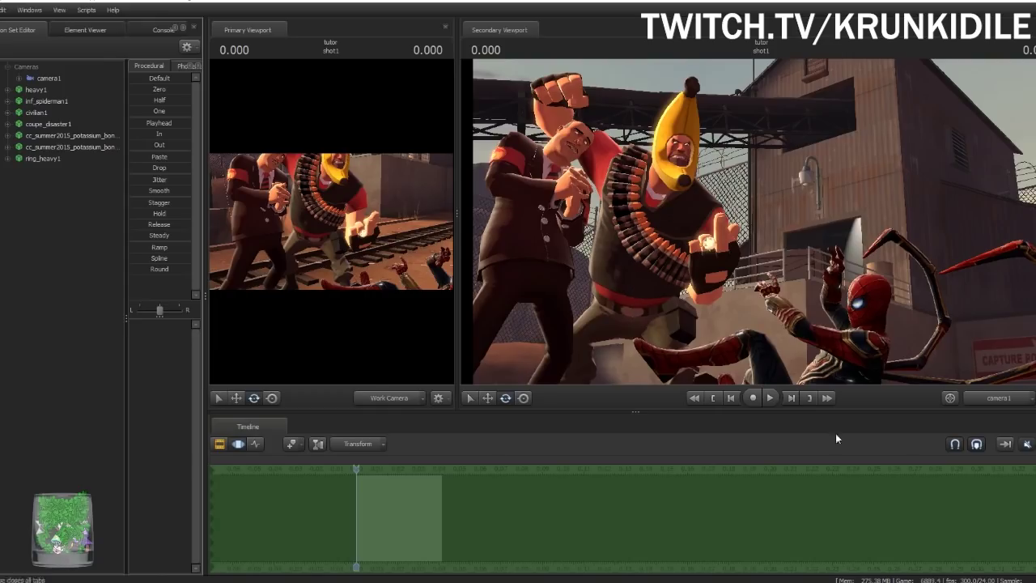
Enable Ambient Occlusion in the render settings of the secondary viewport
{"action": "right_click", "coordinate": [593, 156]}
{"action": "left_click", "coordinate": [601, 165]}
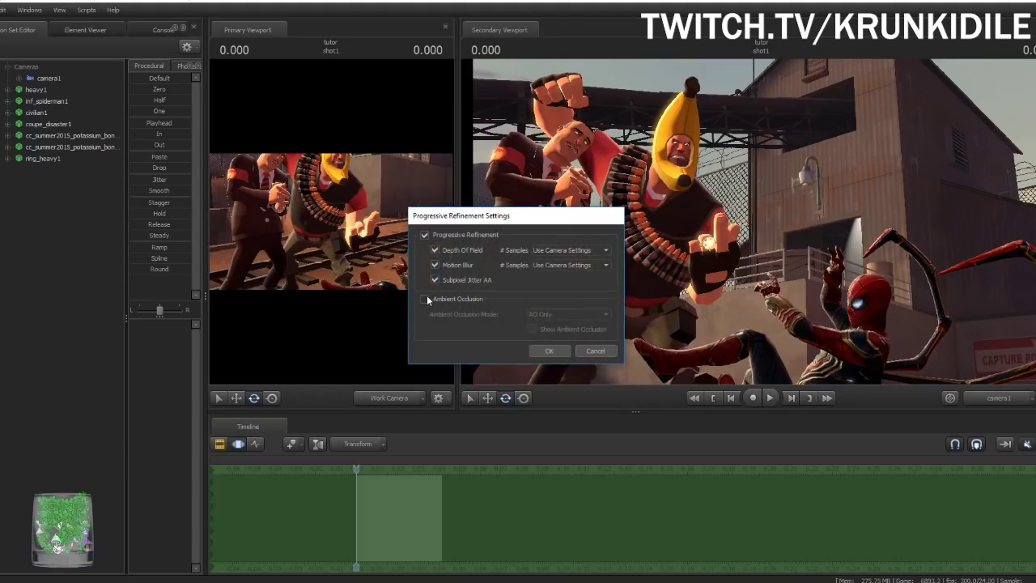
{"action": "left_click", "coordinate": [423, 300]}
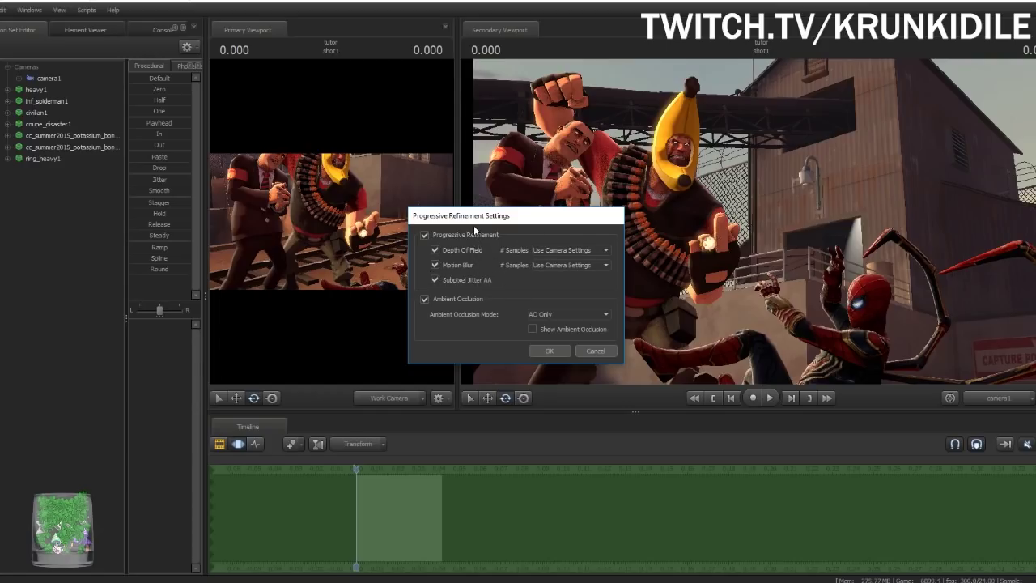
{"action": "left_click", "coordinate": [549, 351]}
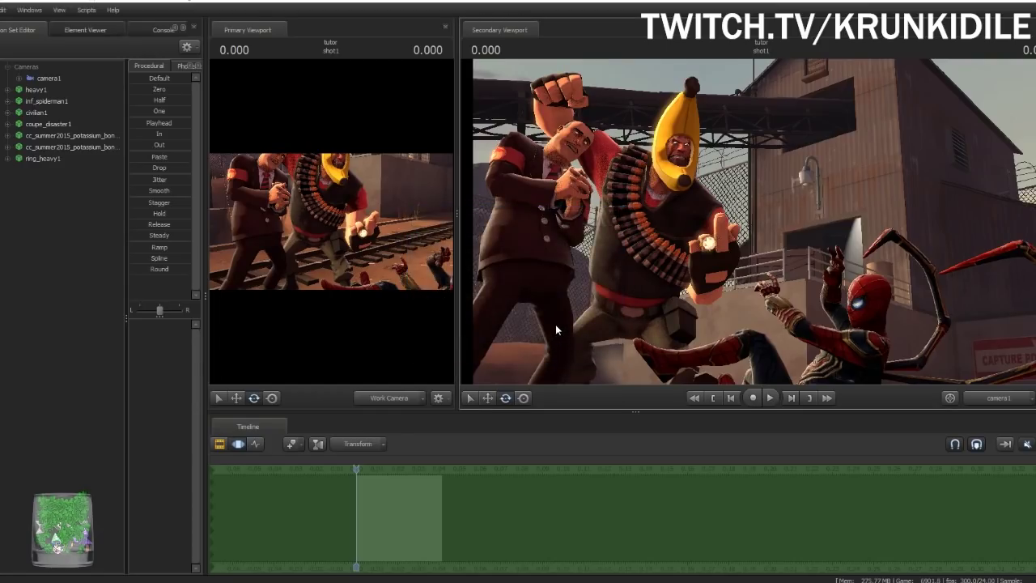
Compare the secondary viewport's preview between the Clip Editor and the Motion Editor, ending in the Clip Editor
{"action": "left_click", "coordinate": [218, 444]}
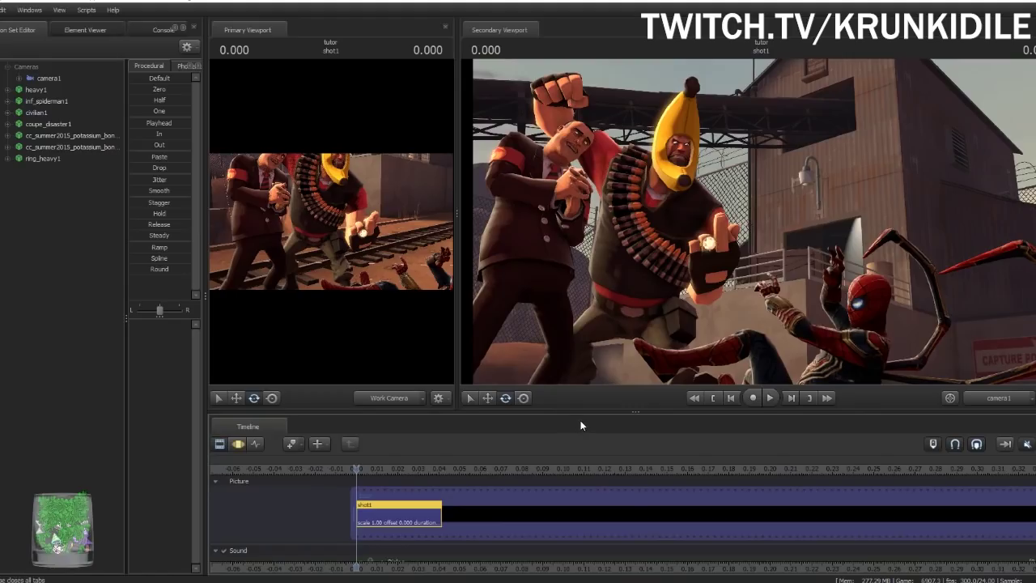
{"action": "left_click", "coordinate": [240, 445]}
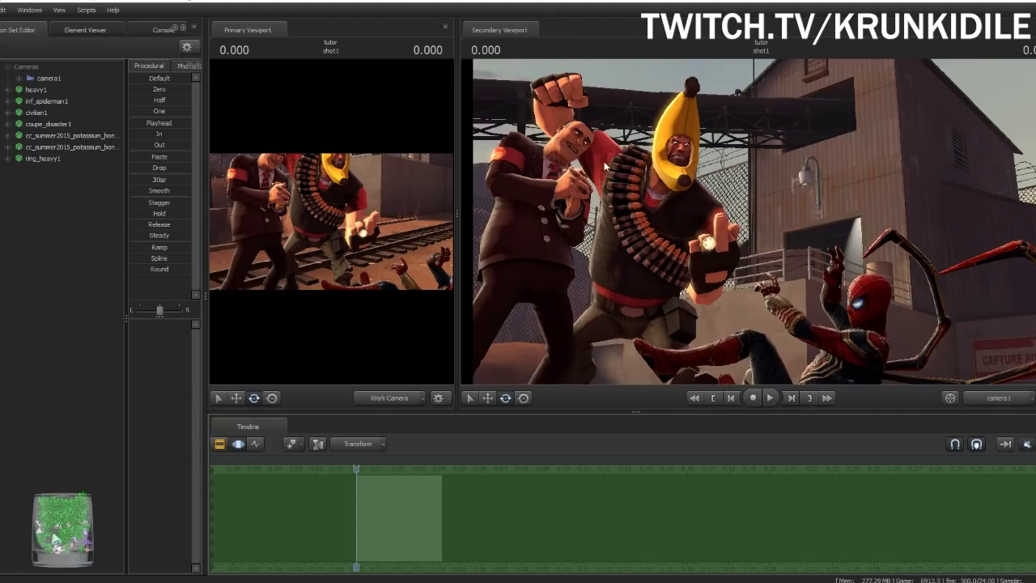
{"action": "left_click", "coordinate": [219, 443]}
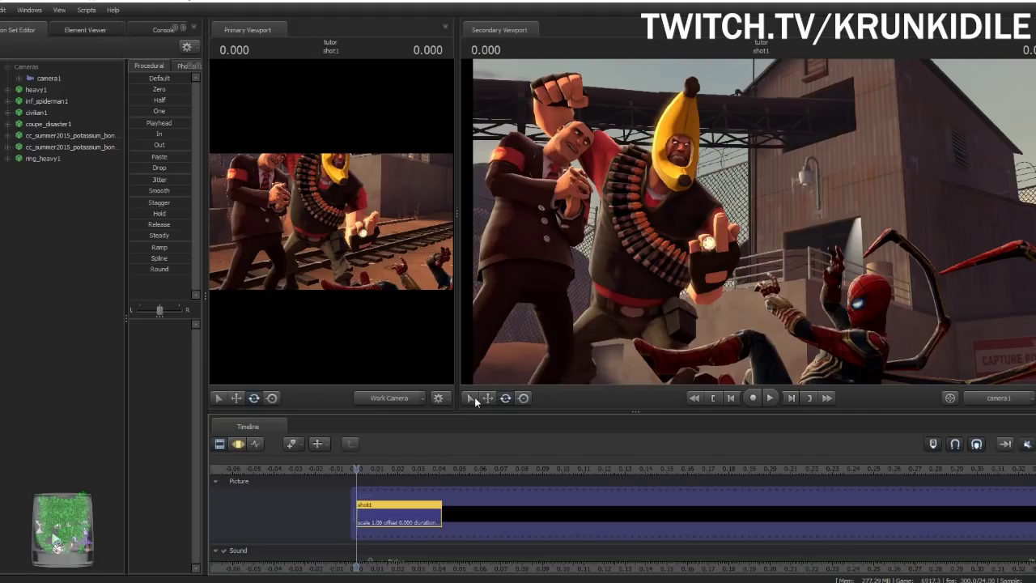
Turn off Progressive Refinement in the secondary viewport's render settings
{"action": "right_click", "coordinate": [701, 233]}
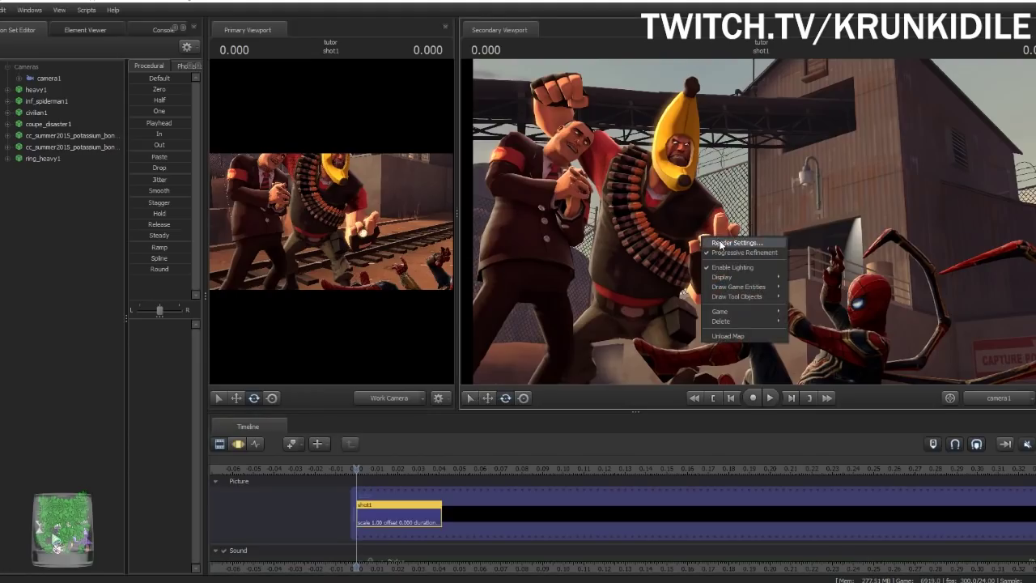
{"action": "left_click", "coordinate": [720, 242]}
{"action": "left_click", "coordinate": [425, 235]}
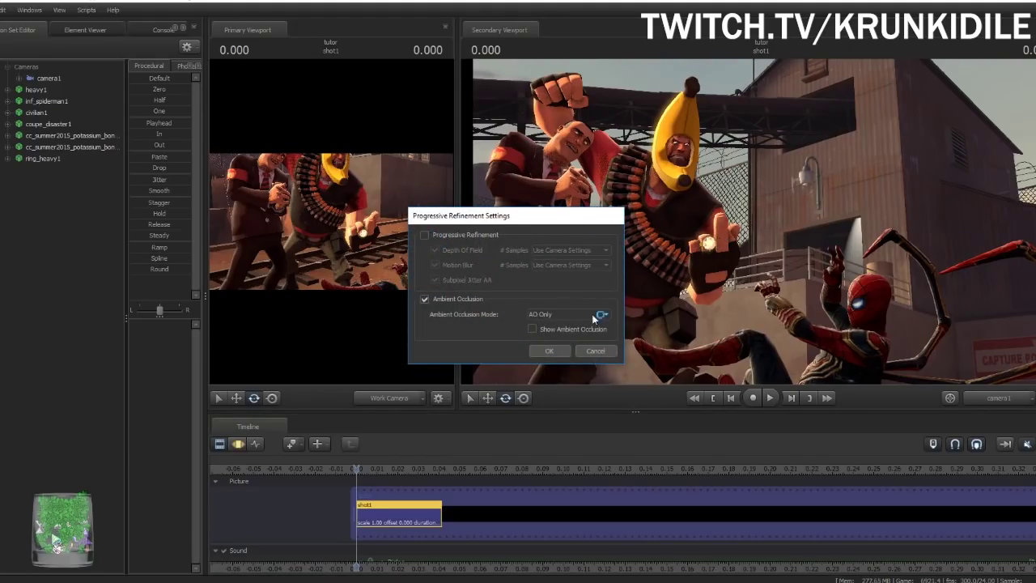
{"action": "left_click", "coordinate": [549, 350]}
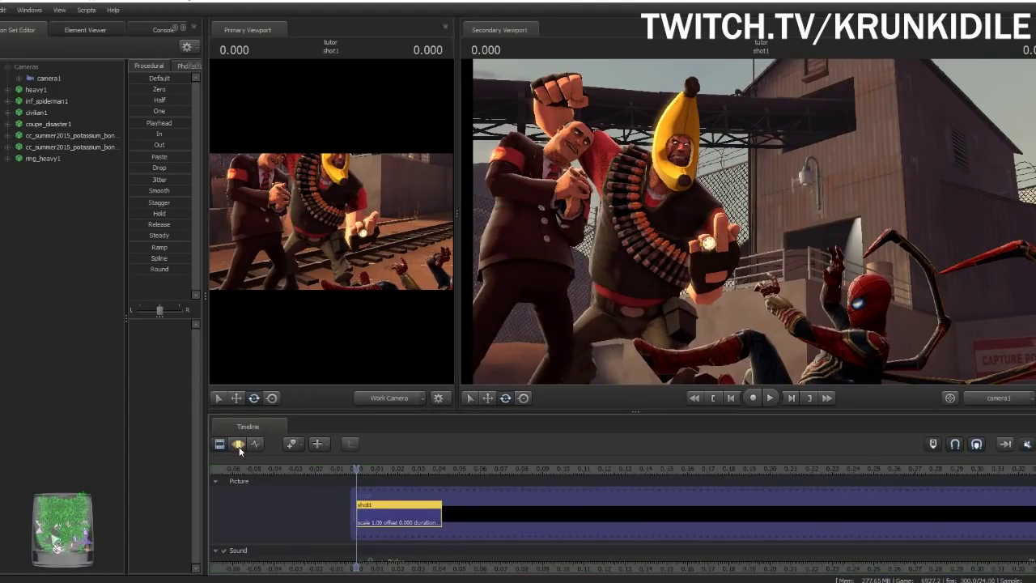
Enable Progressive Refinement in the viewport's render settings with Depth Of Field and Subpixel Jitter AA on and Motion Blur off
{"action": "right_click", "coordinate": [645, 226]}
{"action": "left_click", "coordinate": [656, 233]}
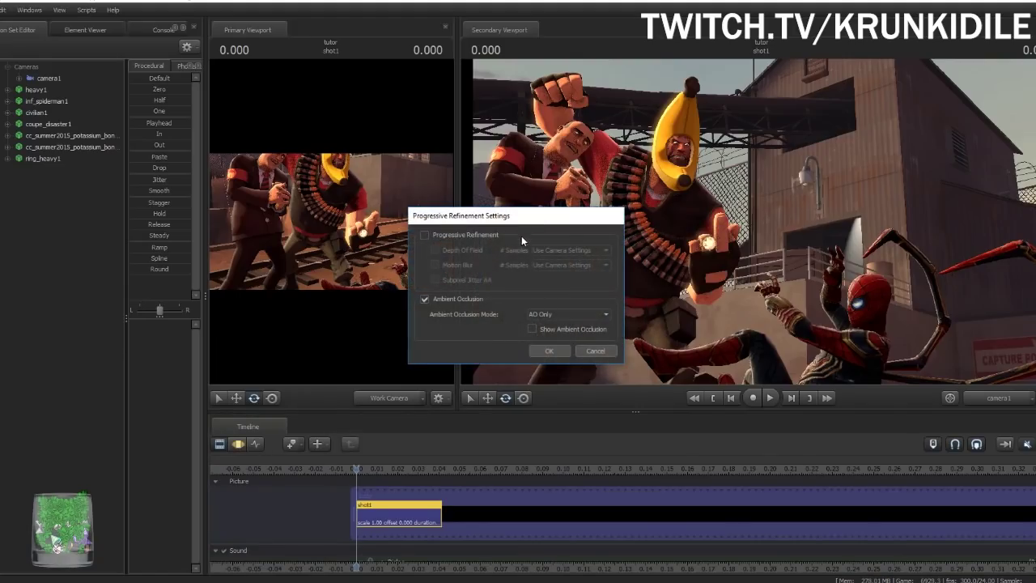
{"action": "left_click", "coordinate": [447, 234]}
{"action": "left_click", "coordinate": [436, 280]}
{"action": "left_click", "coordinate": [435, 250]}
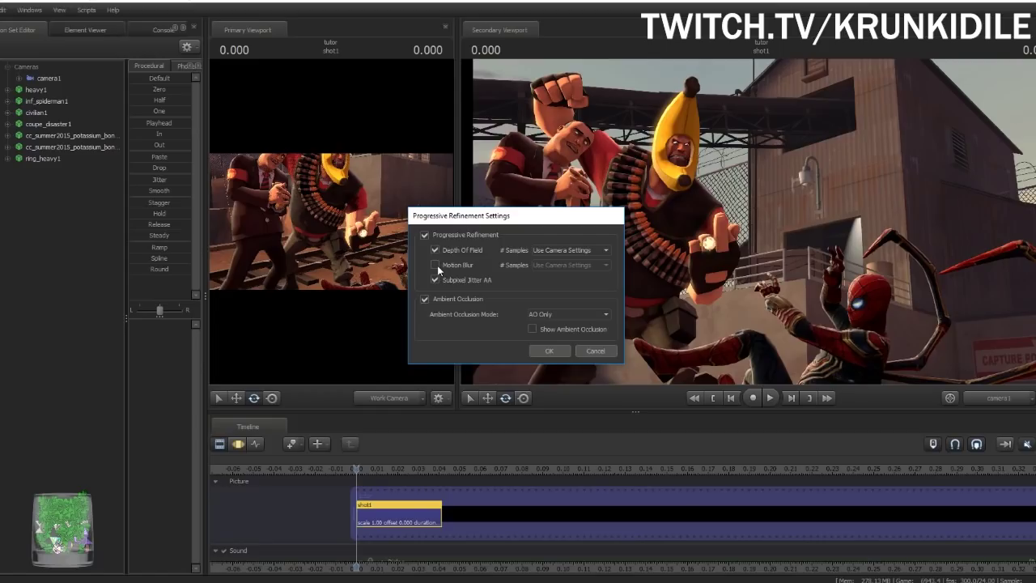
Try 1024, 256 and 128 as the sample overrides for Depth Of Field
{"action": "left_click", "coordinate": [571, 249]}
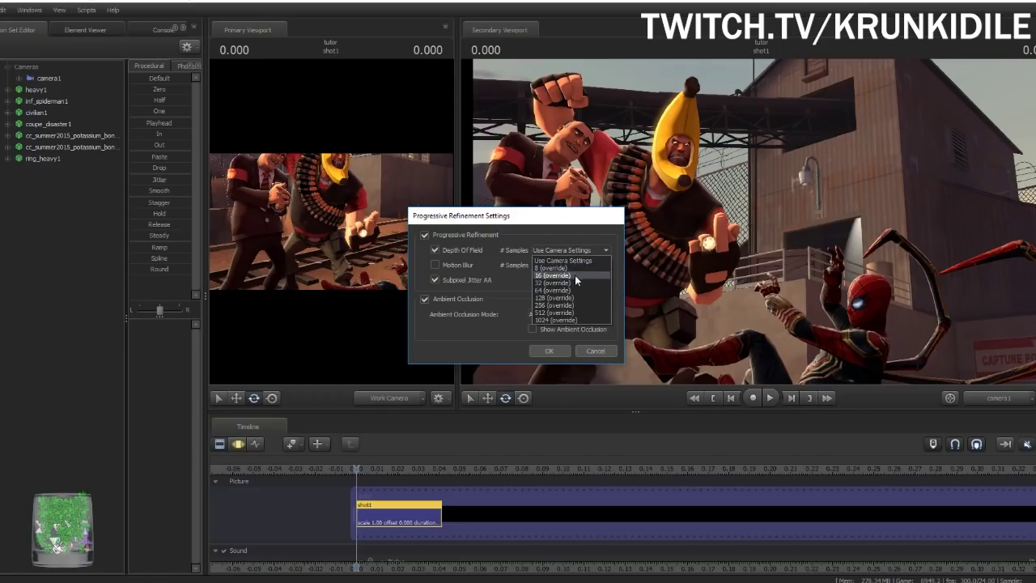
{"action": "left_click", "coordinate": [564, 320]}
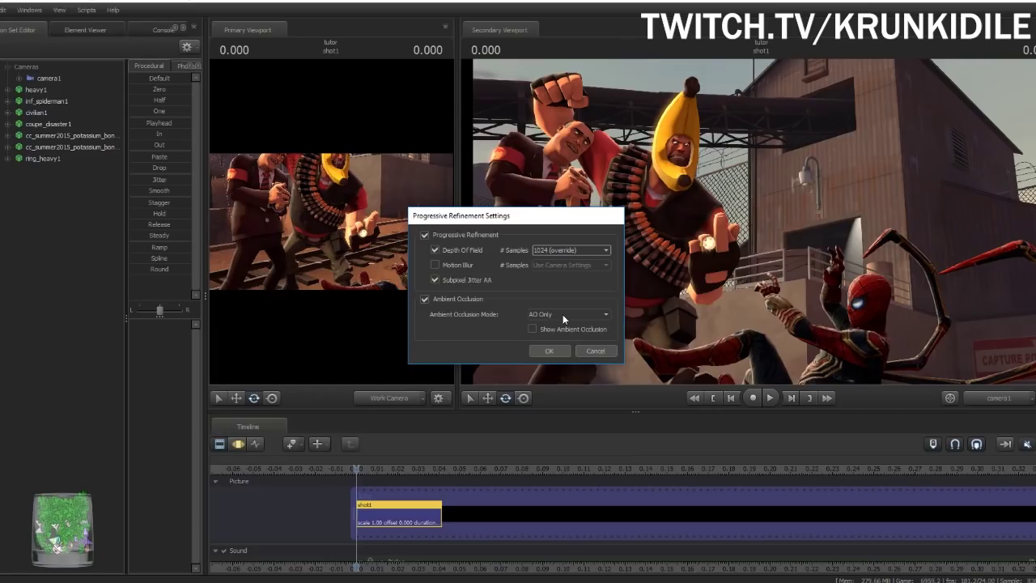
{"action": "left_click", "coordinate": [578, 250]}
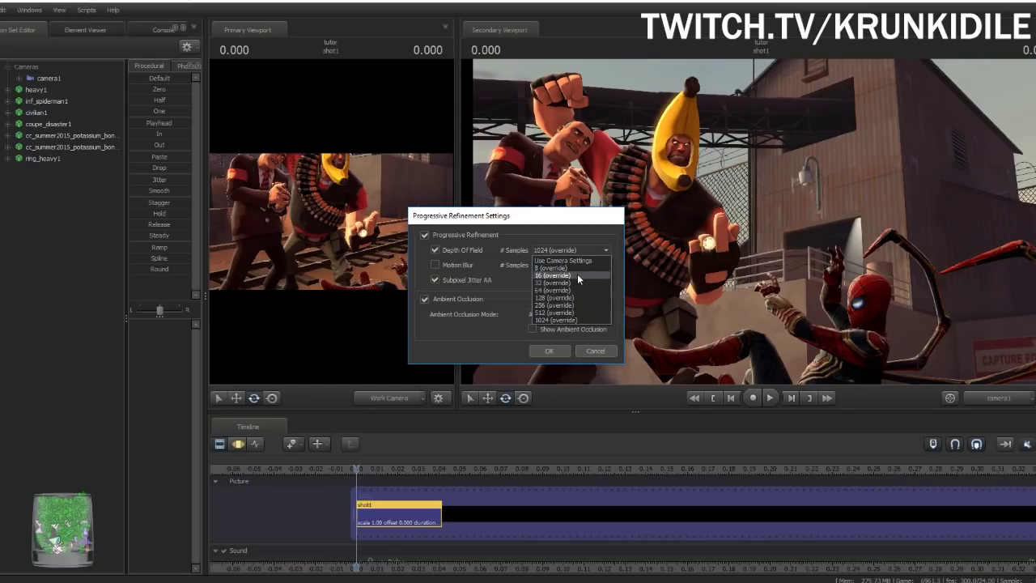
{"action": "left_click", "coordinate": [577, 295]}
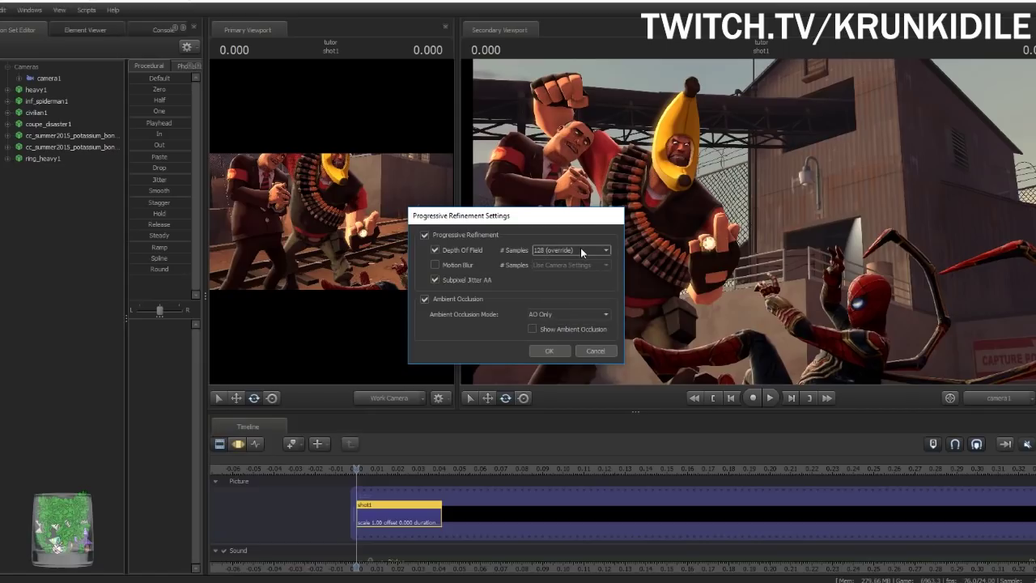
{"action": "left_click", "coordinate": [579, 251]}
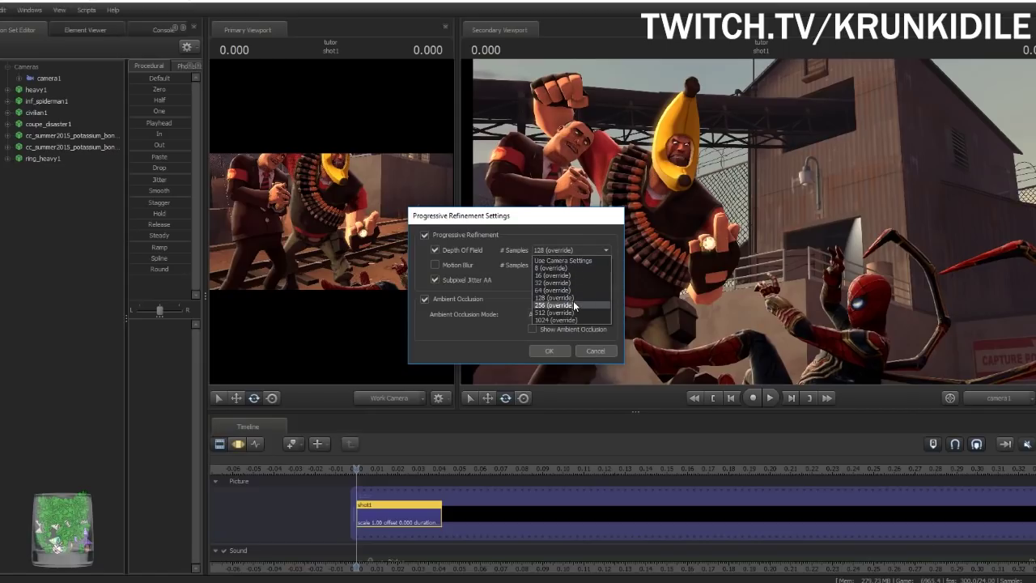
{"action": "left_click", "coordinate": [573, 303]}
{"action": "left_click", "coordinate": [577, 248]}
{"action": "left_click", "coordinate": [572, 297]}
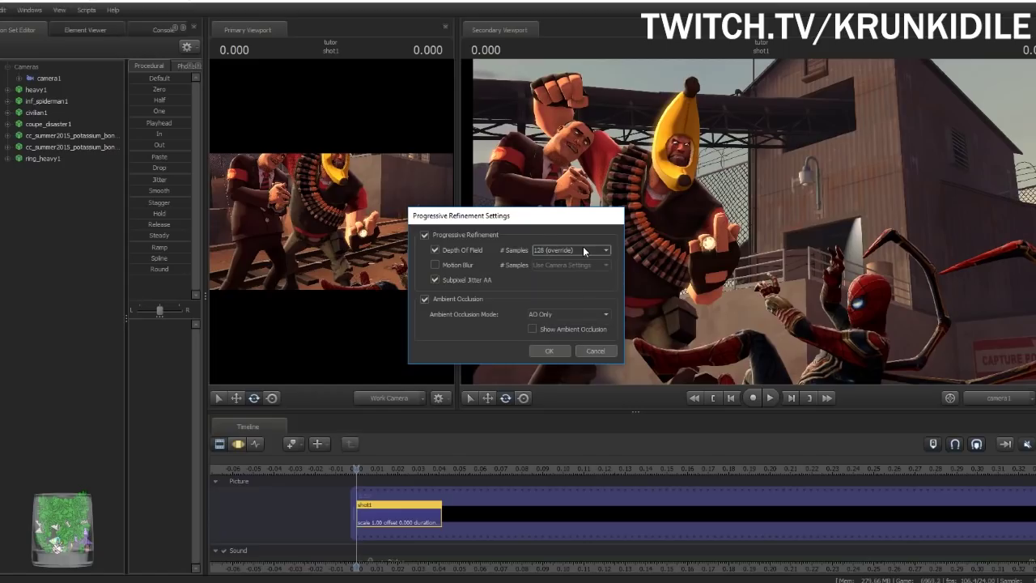
Set the Depth Of Field samples to 1024 (override) and apply the render settings
{"action": "left_click", "coordinate": [583, 247]}
{"action": "left_click", "coordinate": [577, 319]}
{"action": "left_click", "coordinate": [557, 350]}
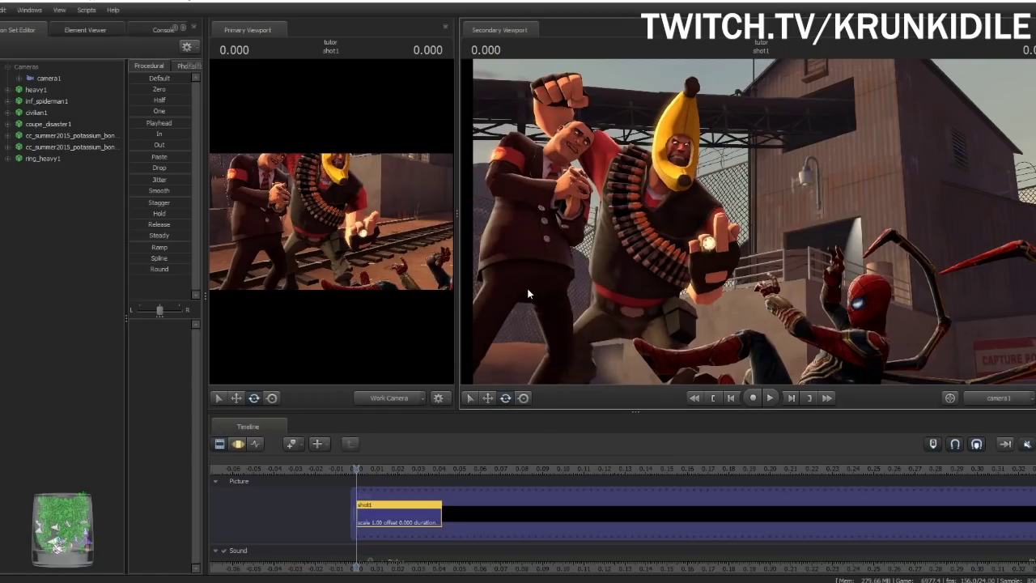
Select camera1 in the animation set and open its controls in the Motion Editor
{"action": "left_click", "coordinate": [238, 443]}
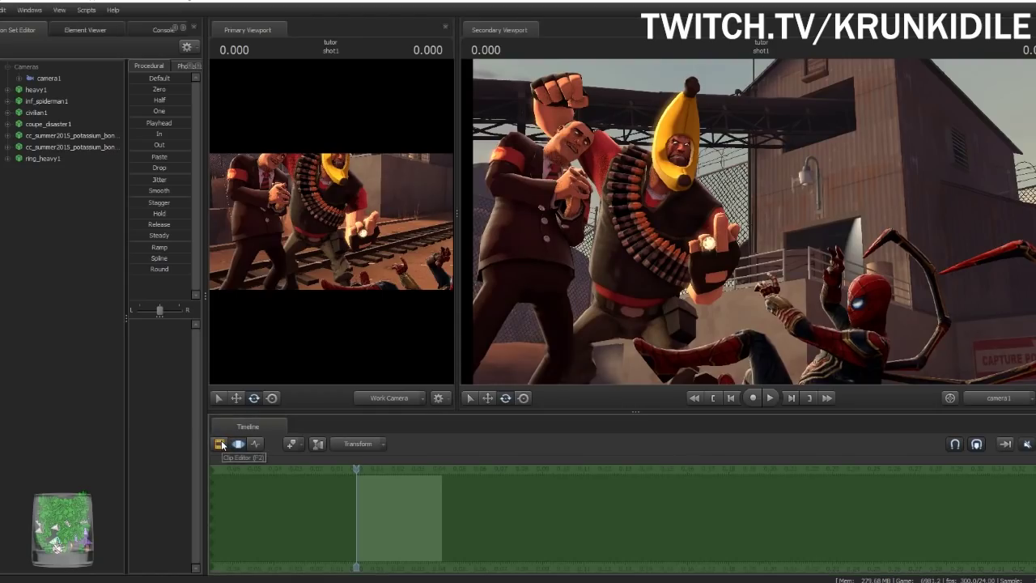
{"action": "left_click", "coordinate": [219, 443]}
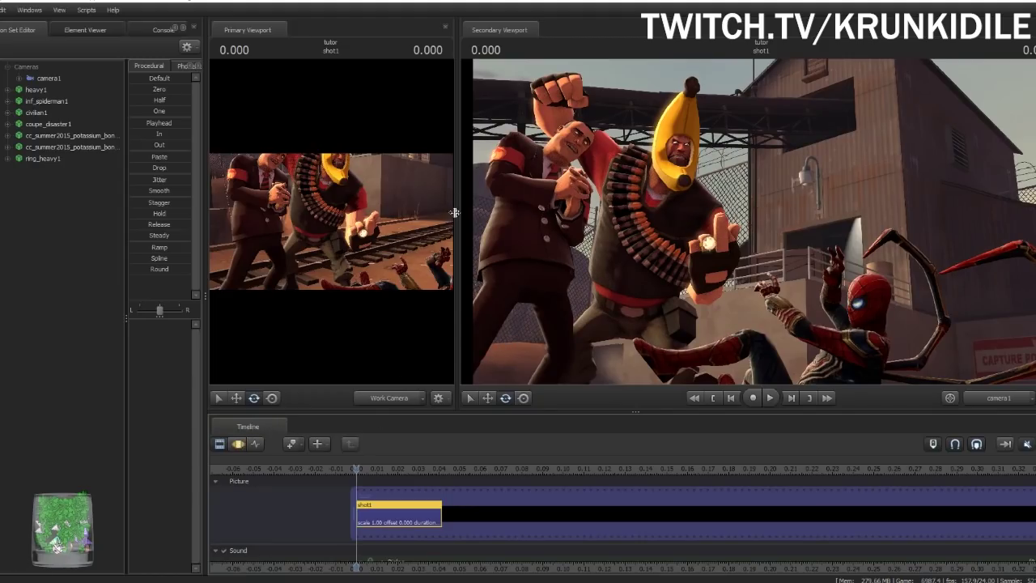
{"action": "left_click", "coordinate": [61, 79]}
{"action": "left_click", "coordinate": [241, 444]}
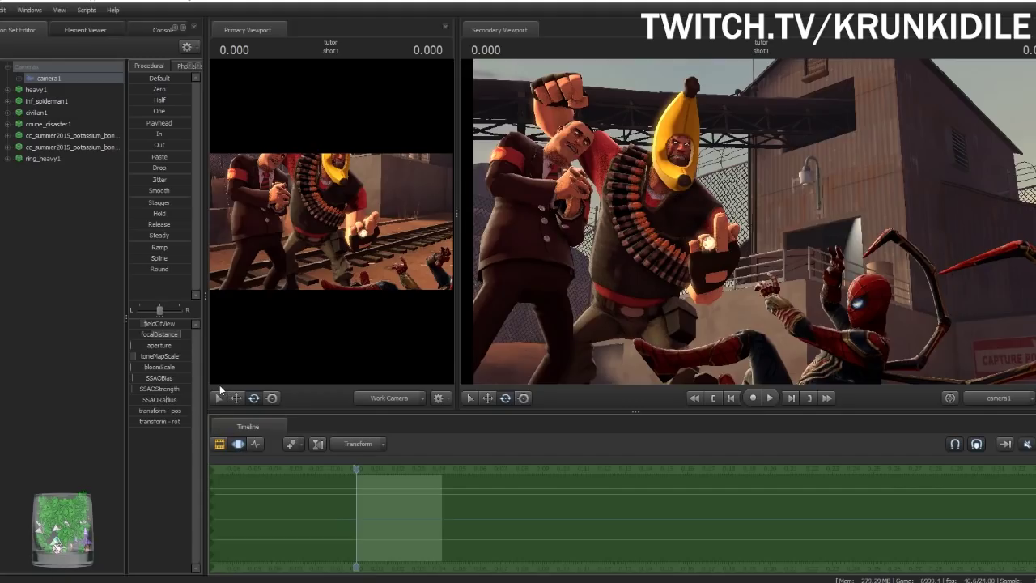
Try widening and narrowing the field of view of camera1
{"action": "left_click_drag", "start_coordinate": [180, 333], "coordinate": [174, 353]}
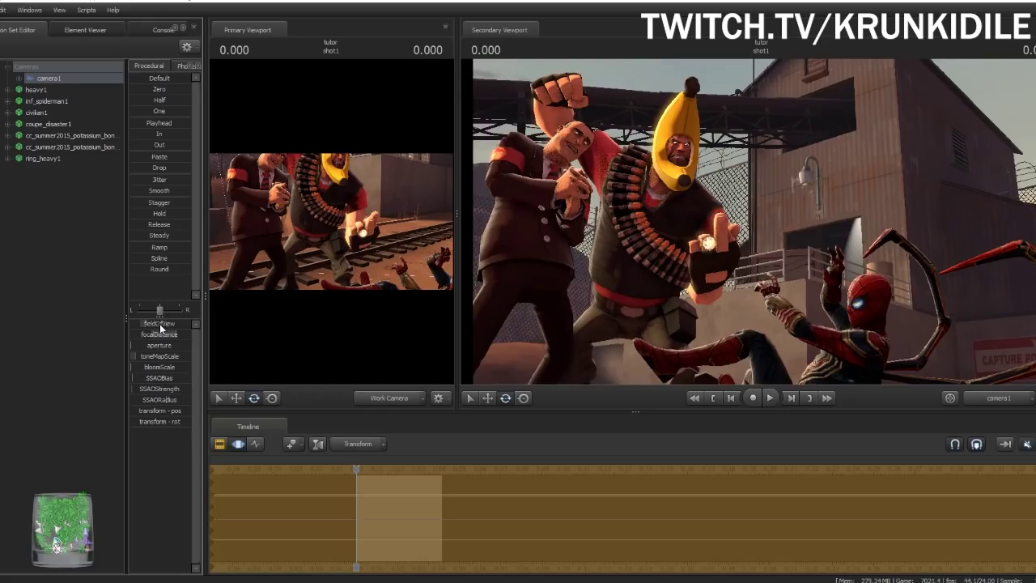
{"action": "mouse_move", "coordinate": [156, 325]}
{"action": "left_mouse_down"}
{"action": "mouse_move", "coordinate": [130, 328]}
{"action": "mouse_move", "coordinate": [182, 324]}
{"action": "left_mouse_up"}
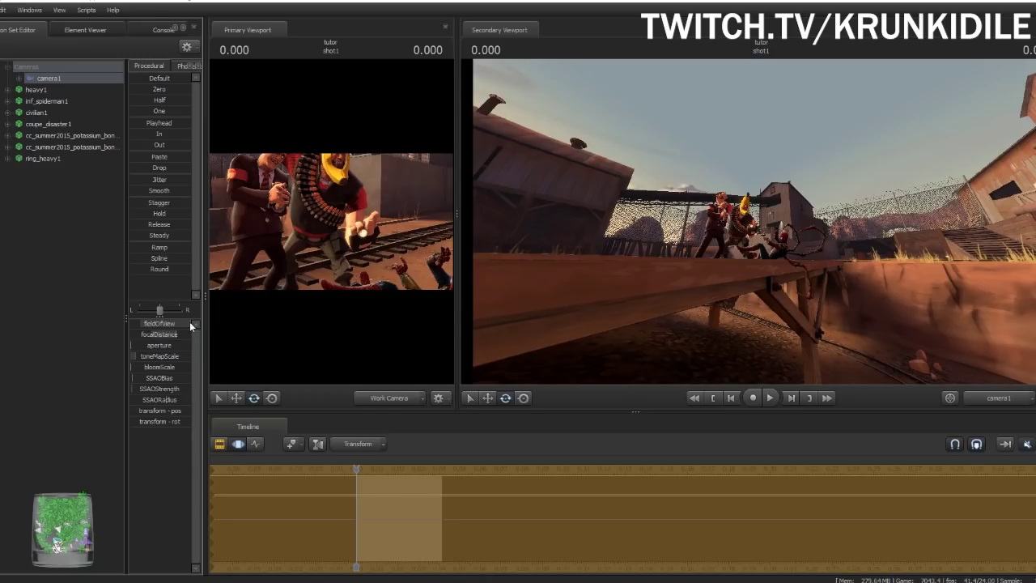
{"action": "left_click_drag", "start_coordinate": [186, 324], "coordinate": [118, 321]}
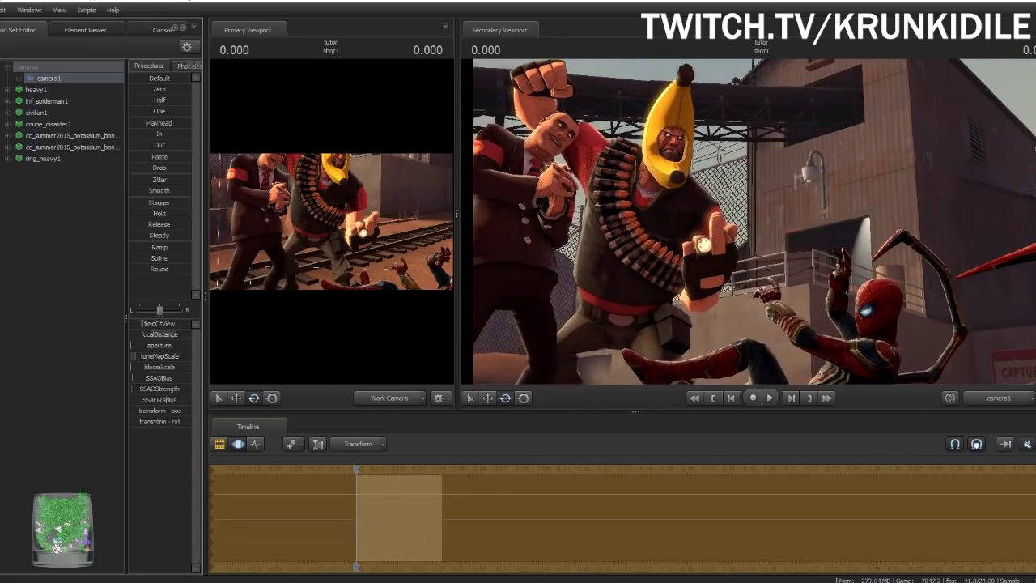
{"action": "left_click_drag", "start_coordinate": [141, 324], "coordinate": [175, 336]}
Try adjusting camera1's focal distance to about 155 to place the focus on the characters, and discard the camera changes
{"action": "key", "text": "Return"}
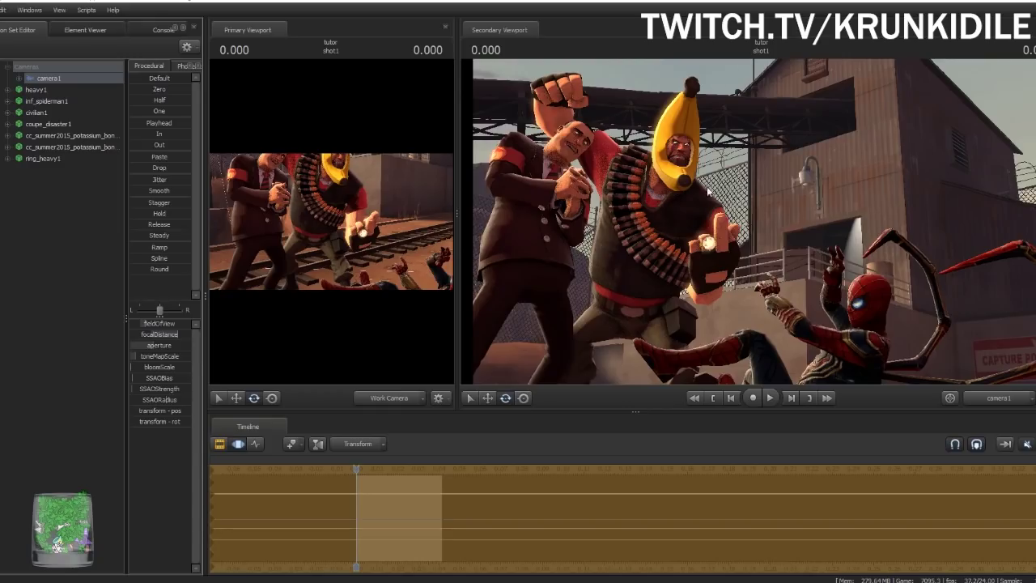
{"action": "left_click_drag", "start_coordinate": [178, 337], "coordinate": [180, 337]}
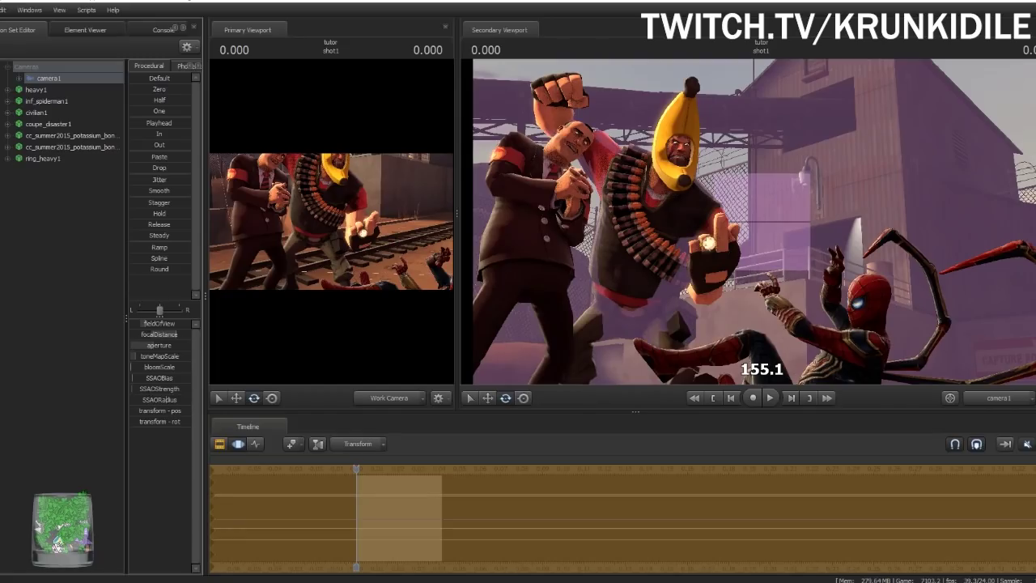
{"action": "mouse_move", "coordinate": [180, 337]}
{"action": "left_mouse_down"}
{"action": "mouse_move", "coordinate": [146, 337]}
{"action": "mouse_move", "coordinate": [181, 337]}
{"action": "left_mouse_up"}
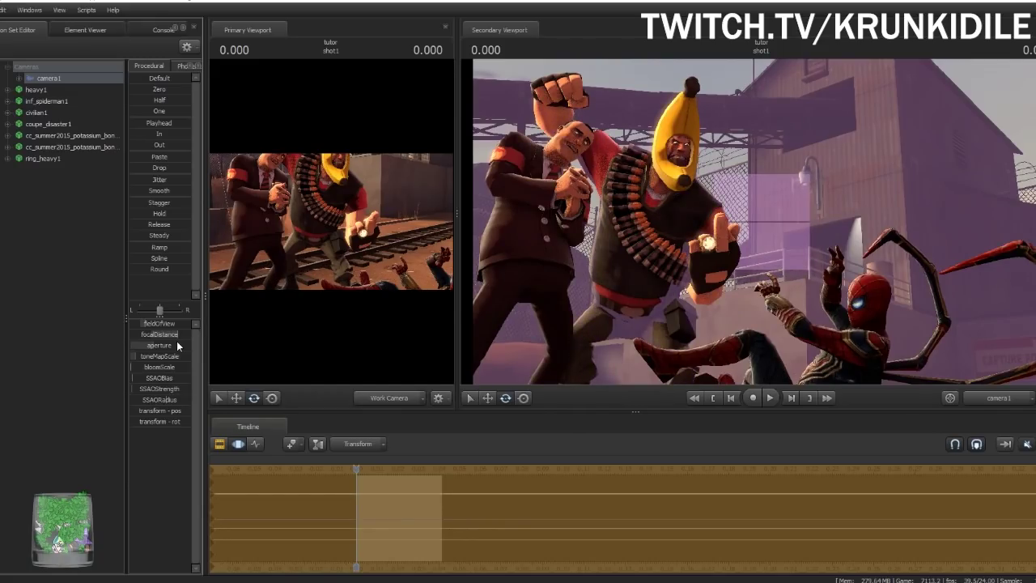
{"action": "key", "text": "Escape"}
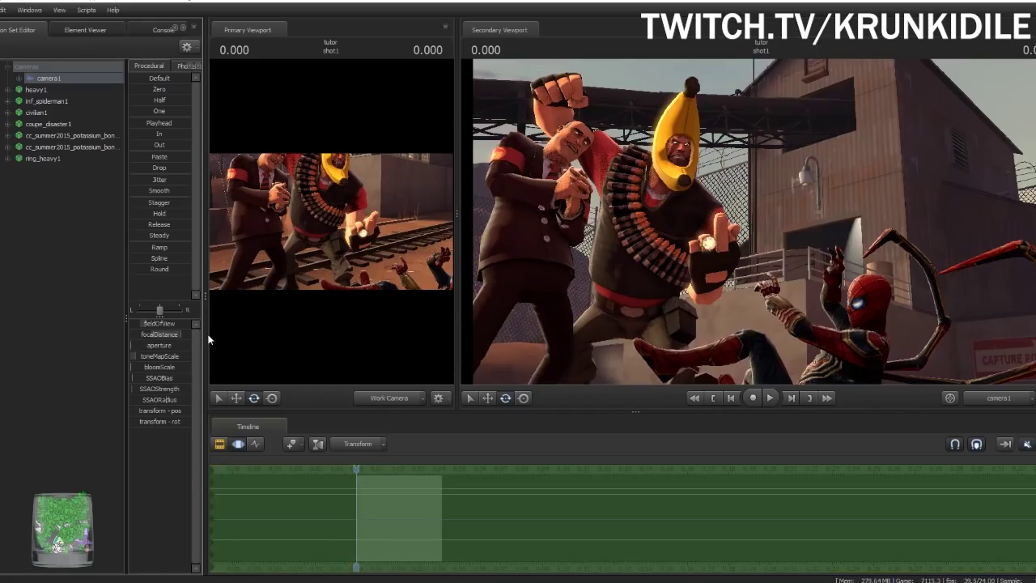
Try a high and a very low aperture on camera1, previewing each depth of field in the Clip Editor
{"action": "left_click", "coordinate": [135, 346]}
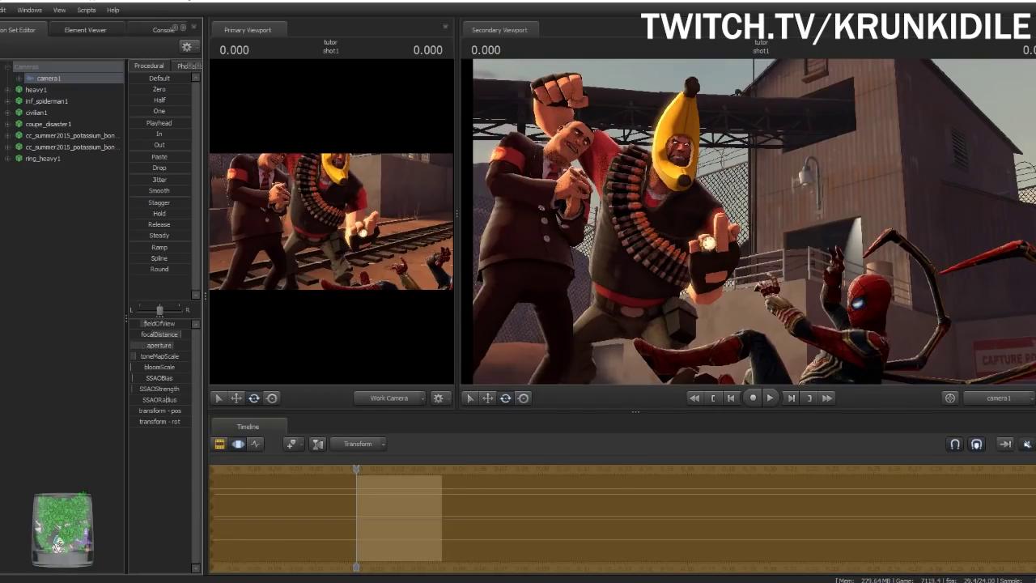
{"action": "key", "text": "ctrl+1"}
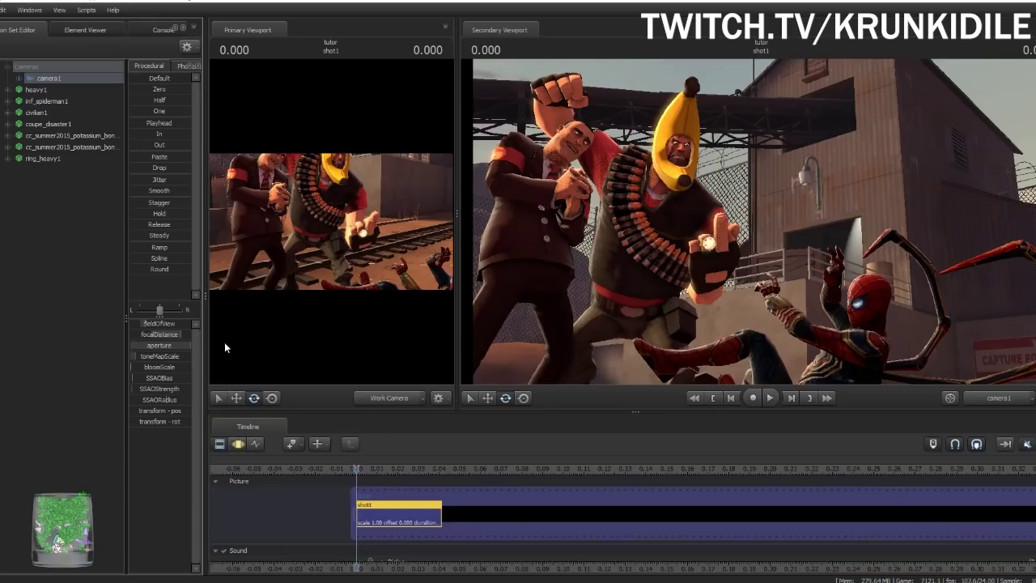
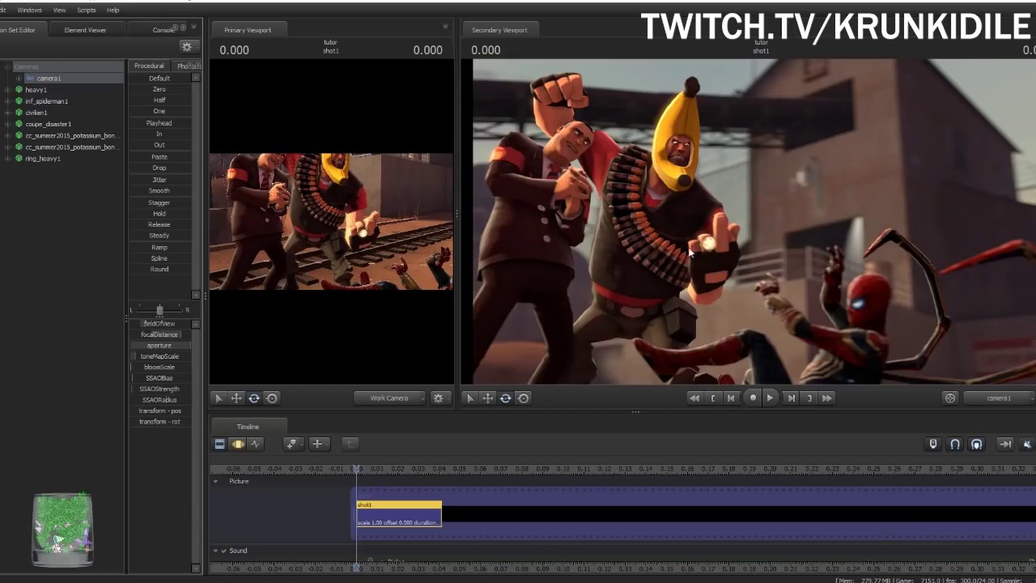
{"action": "left_click", "coordinate": [250, 444]}
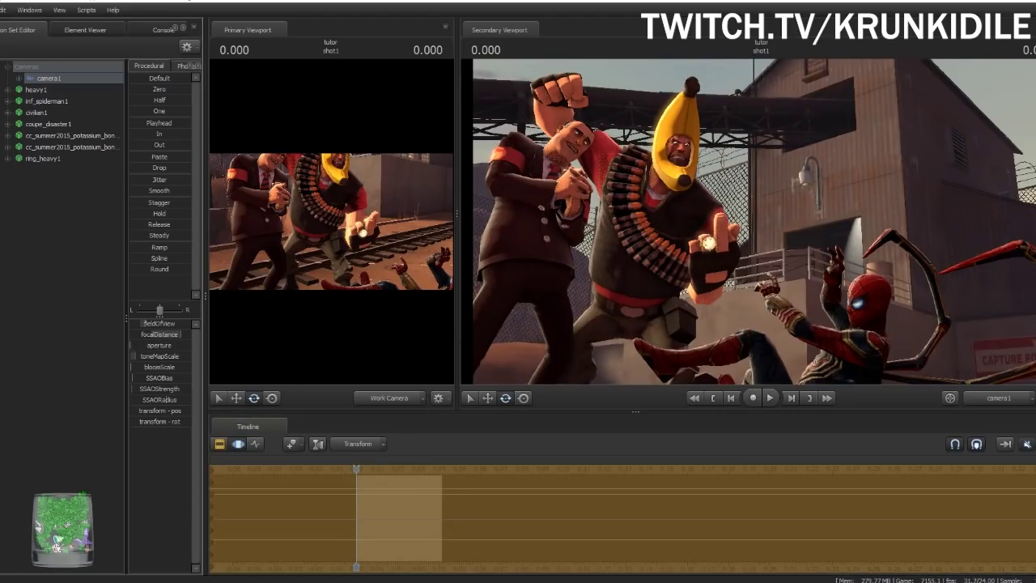
{"action": "left_click", "coordinate": [219, 445]}
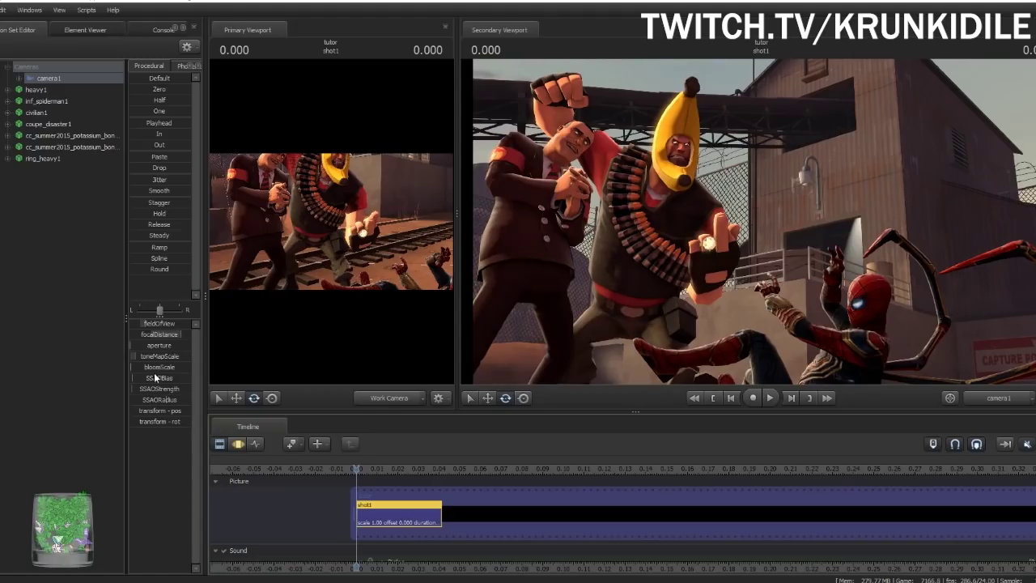
Raise camera1's aperture slightly in the Motion Editor and preview the depth of field in the Clip Editor
{"action": "left_click", "coordinate": [239, 444]}
{"action": "left_click_drag", "start_coordinate": [141, 347], "coordinate": [145, 347]}
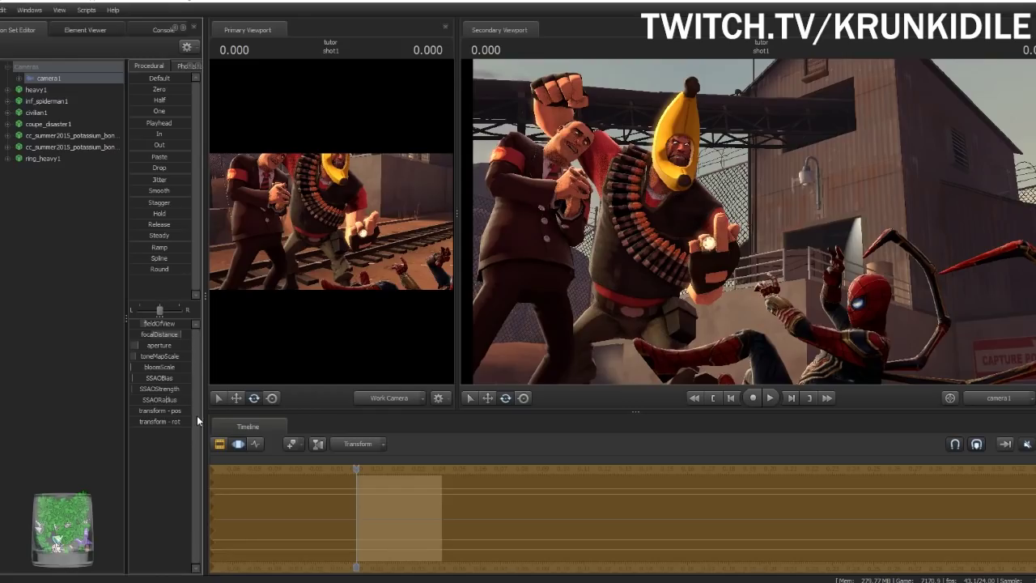
{"action": "left_click", "coordinate": [220, 443]}
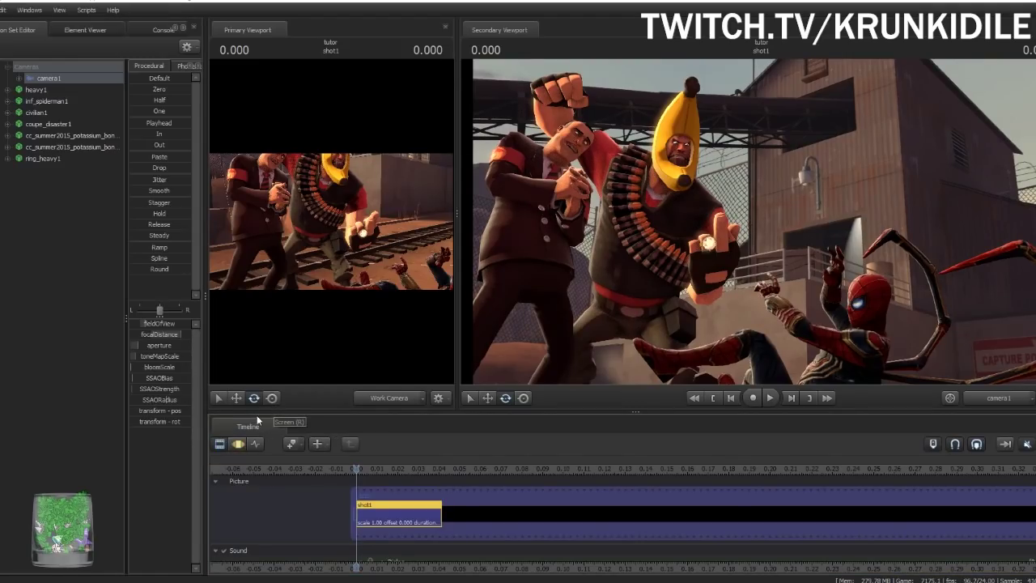
Try a higher and then a slightly lower aperture on camera1, previewing each depth of field in the Clip Editor
{"action": "left_click", "coordinate": [238, 443]}
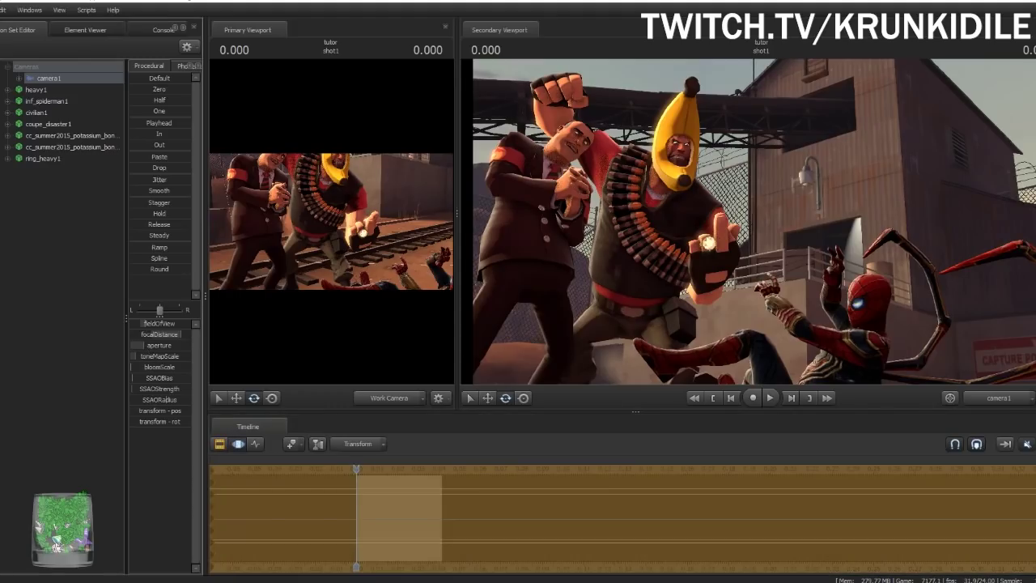
{"action": "left_click", "coordinate": [218, 443]}
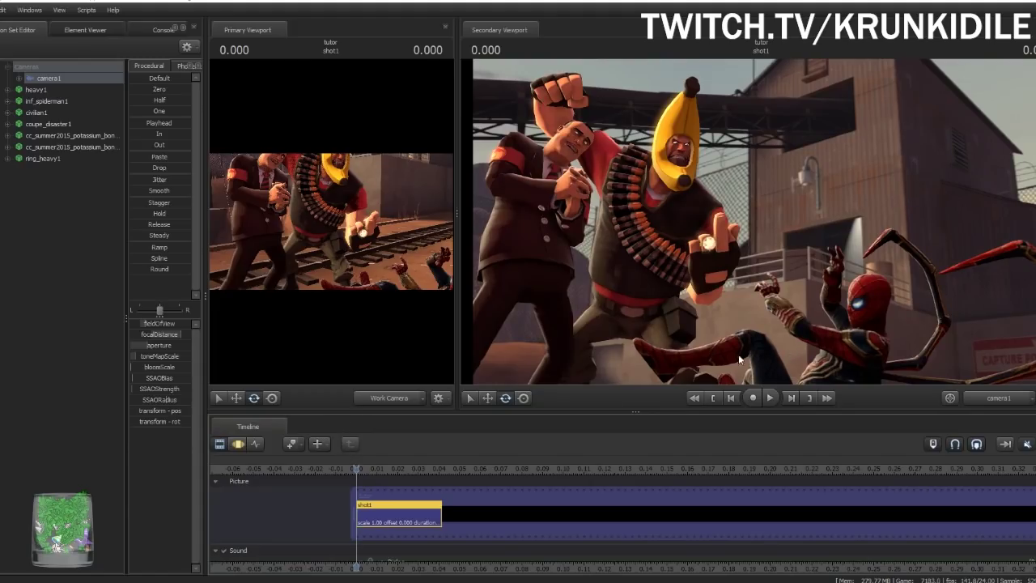
{"action": "left_click", "coordinate": [238, 443]}
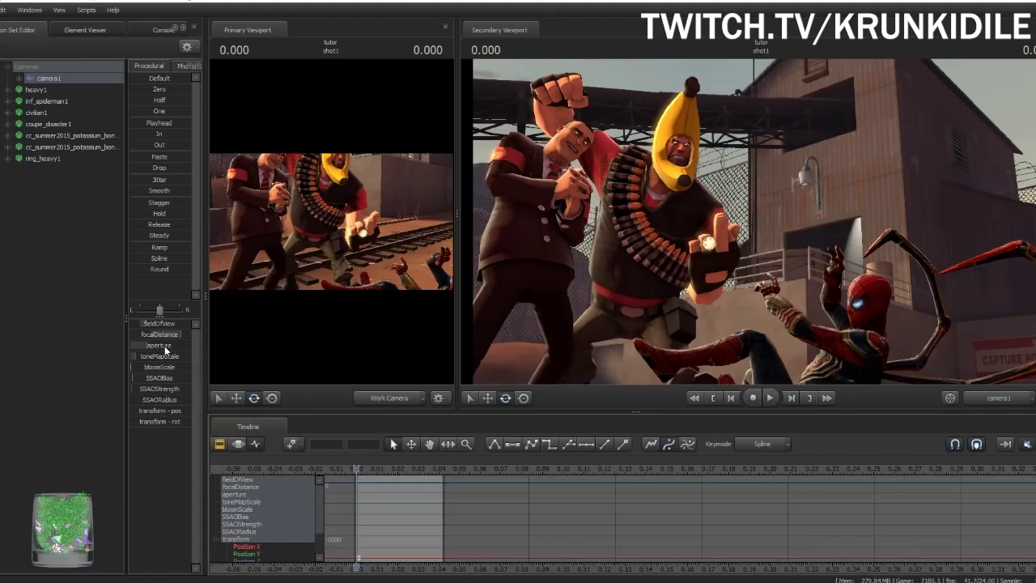
{"action": "left_click", "coordinate": [235, 443]}
{"action": "left_click_drag", "start_coordinate": [165, 347], "coordinate": [159, 346]}
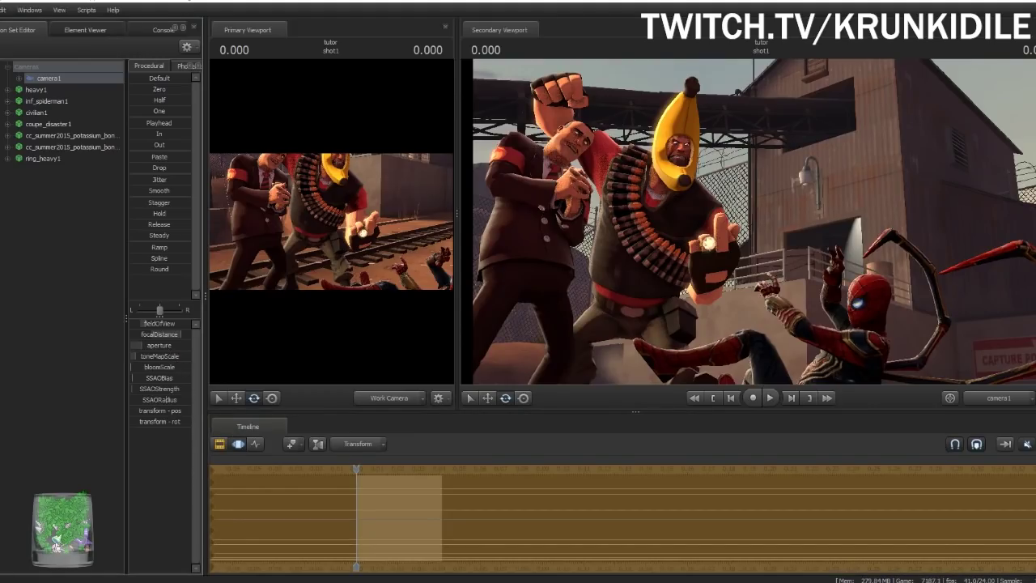
{"action": "left_click", "coordinate": [222, 443]}
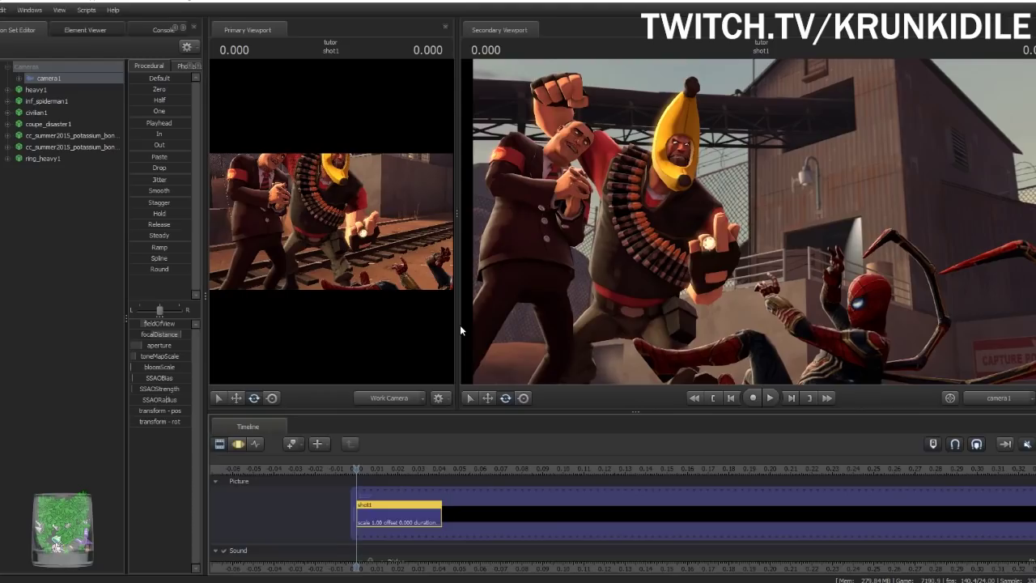
Enlarge the secondary viewport, then lower camera1's aperture to about 1.57 in the Motion Editor and preview it in the Clip Editor
{"action": "left_click_drag", "start_coordinate": [461, 326], "coordinate": [340, 326]}
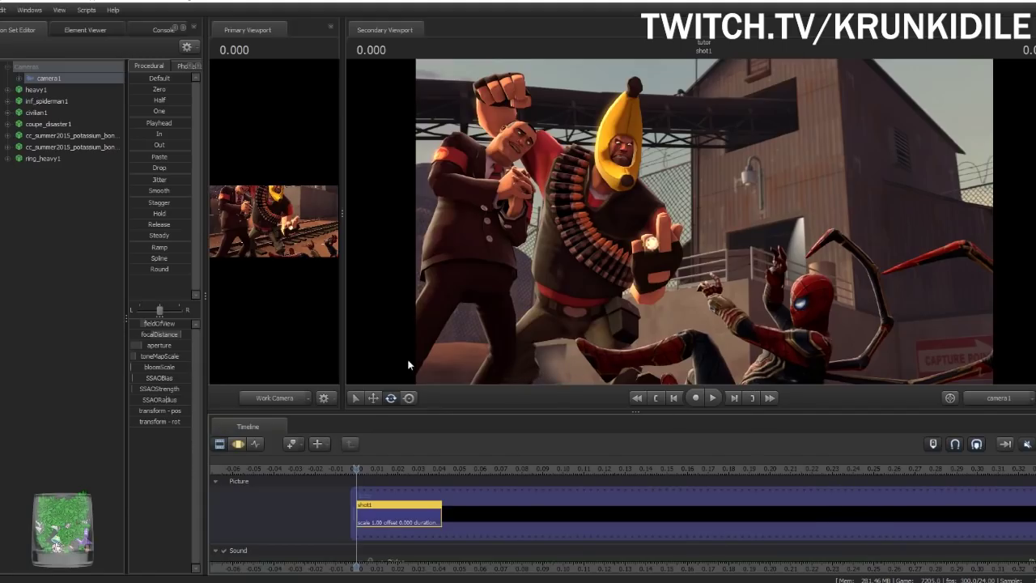
{"action": "left_click", "coordinate": [239, 445]}
{"action": "left_click_drag", "start_coordinate": [165, 346], "coordinate": [160, 347]}
{"action": "left_click", "coordinate": [221, 444]}
Fine-tune camera1's focal distance to about 155 in the Motion Editor and preview the focus in the Clip Editor
{"action": "left_click", "coordinate": [238, 444]}
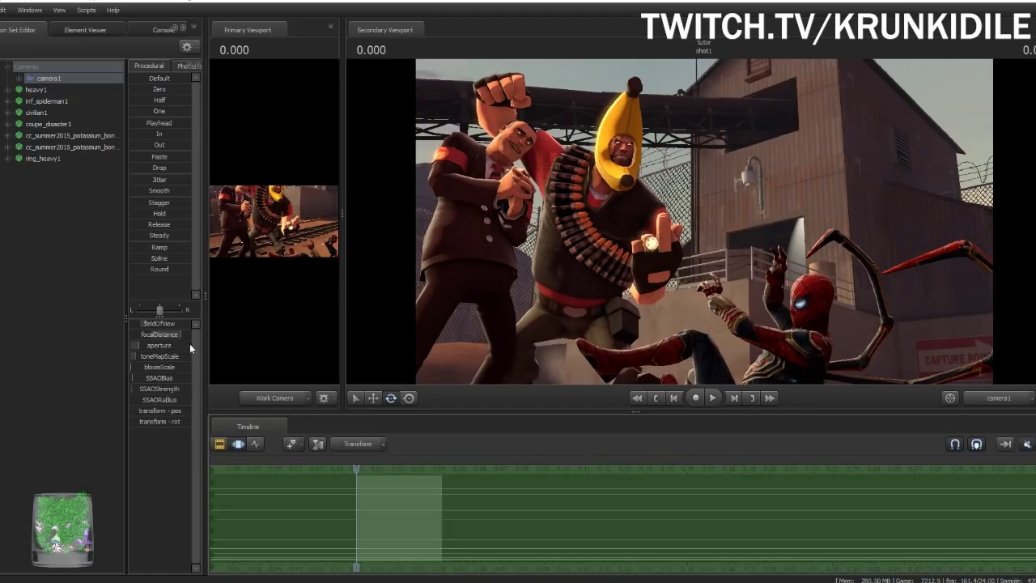
{"action": "left_click_drag", "start_coordinate": [175, 334], "coordinate": [160, 334]}
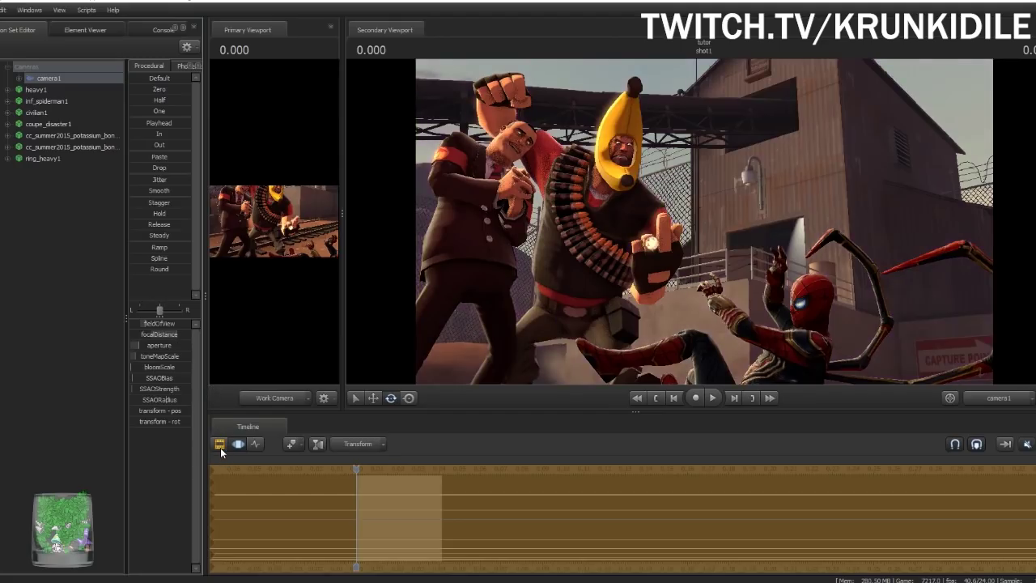
{"action": "left_click", "coordinate": [220, 444]}
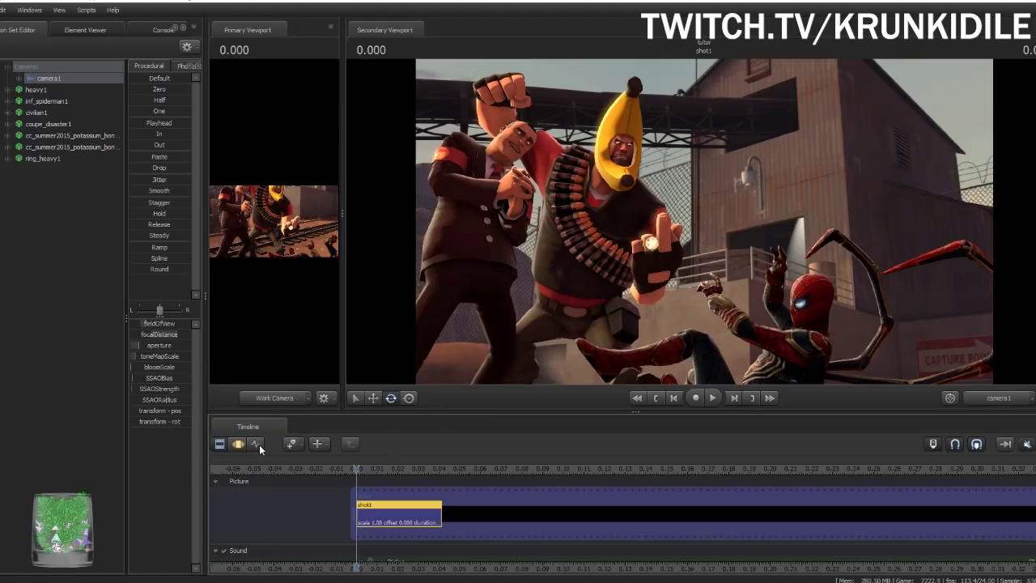
Adjust camera1's tone map scale to about 1.46 in the Motion Editor to brighten the scene
{"action": "left_click", "coordinate": [233, 447]}
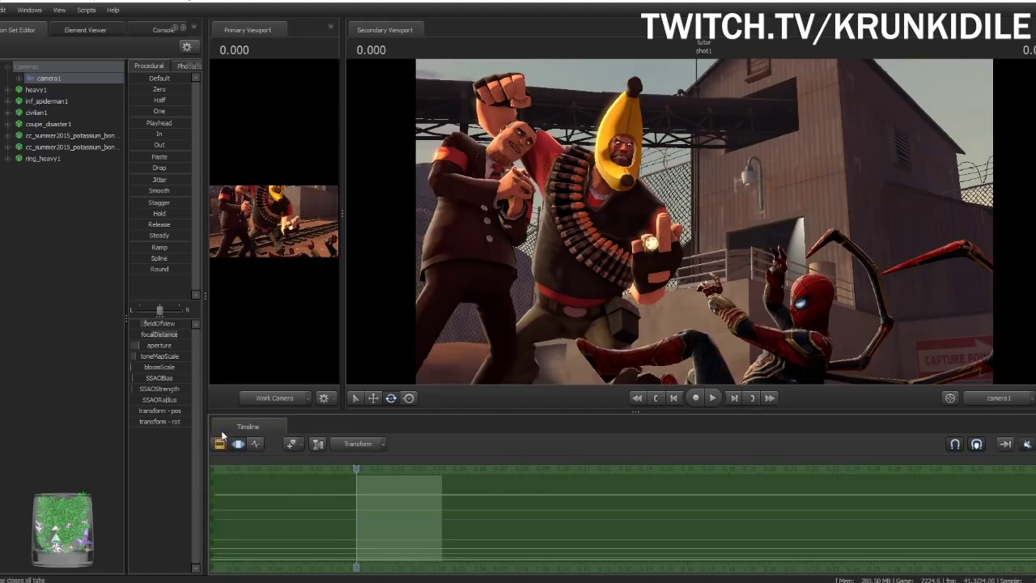
{"action": "left_click", "coordinate": [141, 355]}
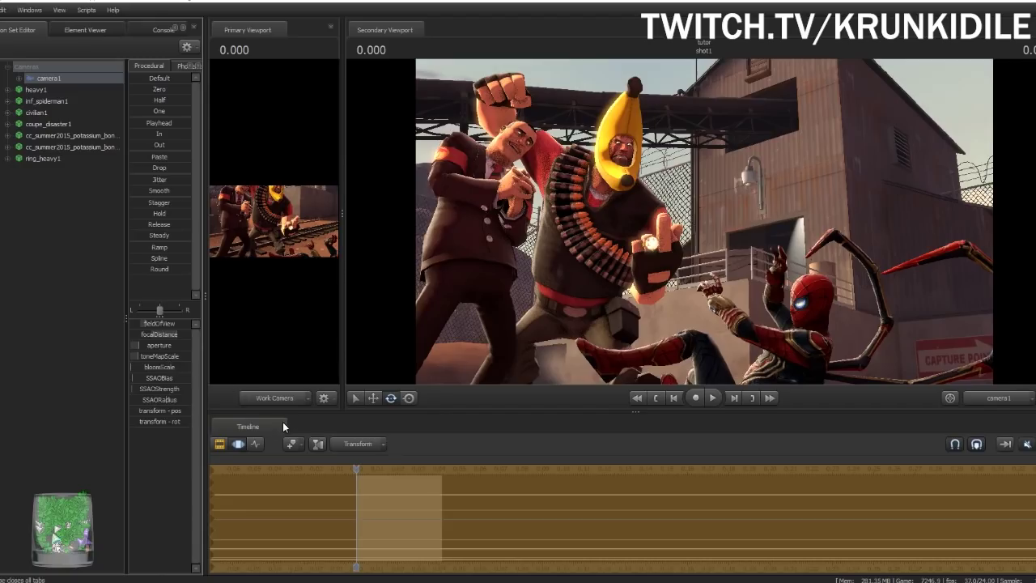
{"action": "key", "text": "Escape"}
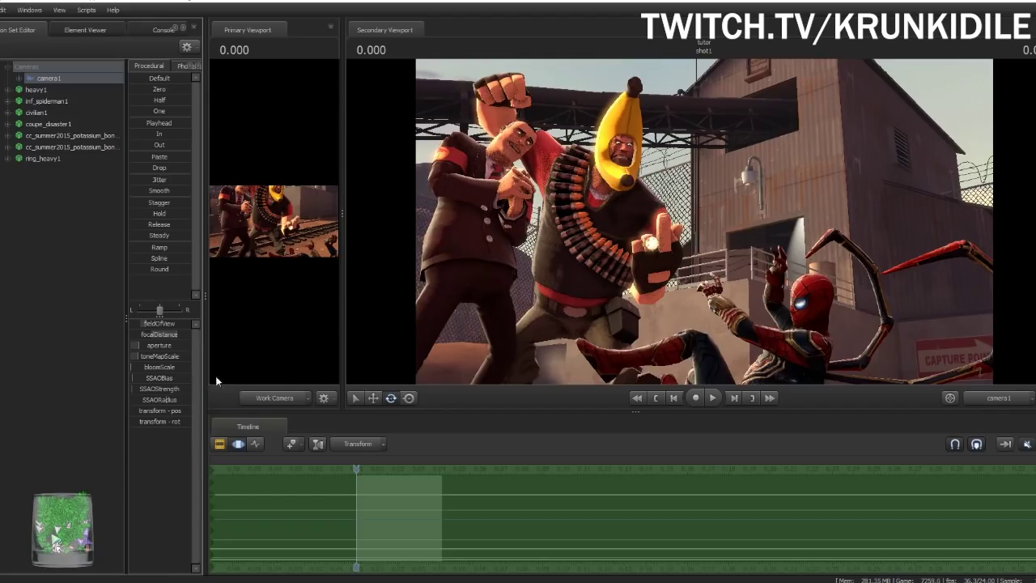
Try weak and very strong bloom on camera1, settle on a low bloom scale and preview it in the Clip Editor
{"action": "left_click_drag", "start_coordinate": [154, 370], "coordinate": [126, 369]}
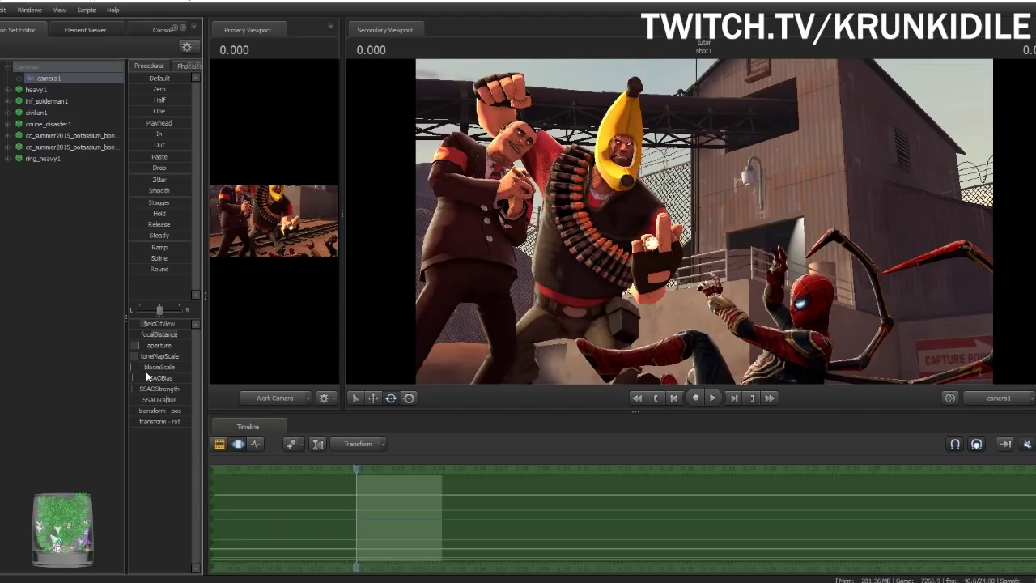
{"action": "left_click", "coordinate": [222, 446]}
{"action": "left_click", "coordinate": [234, 445]}
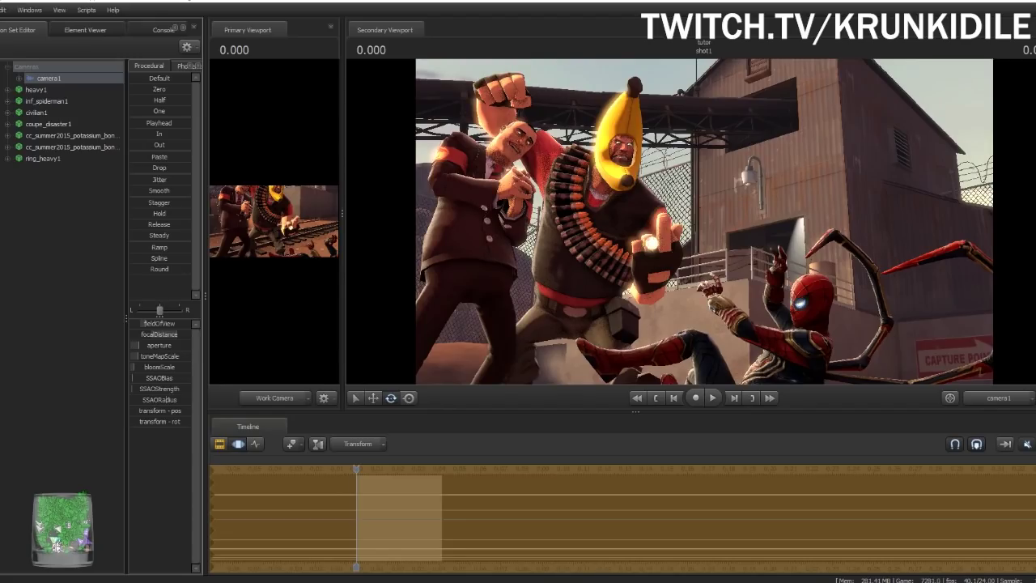
{"action": "left_click_drag", "start_coordinate": [134, 367], "coordinate": [166, 367]}
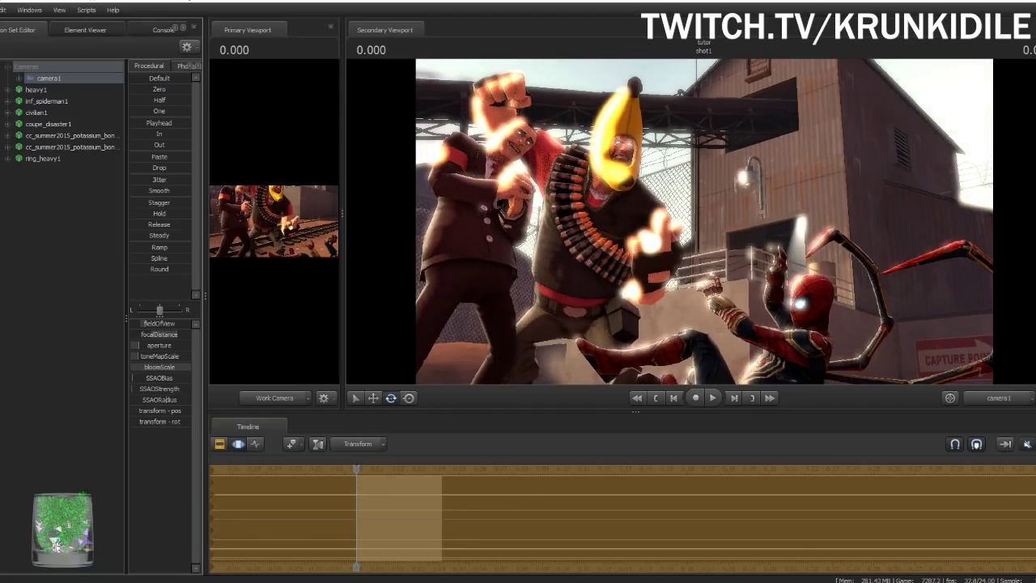
{"action": "left_click_drag", "start_coordinate": [190, 366], "coordinate": [132, 367]}
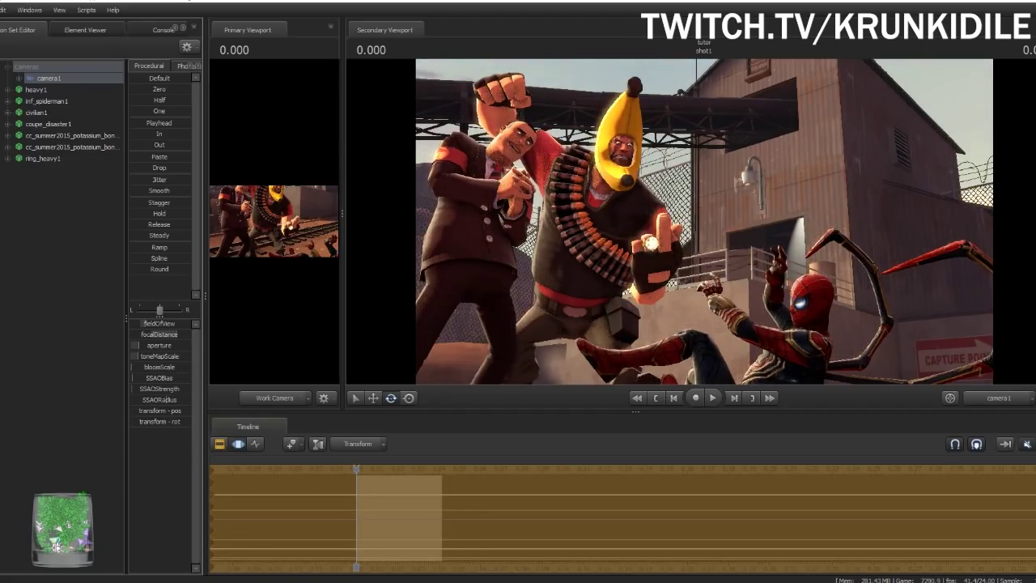
{"action": "left_click", "coordinate": [221, 441]}
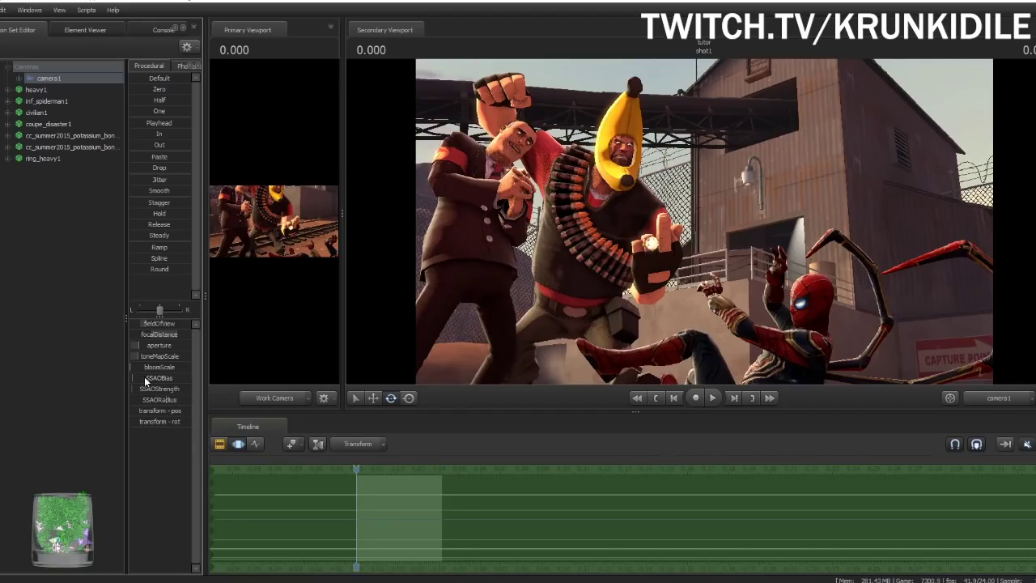
Adjust camera1's SSAO bias, SSAO strength to about 4.47 and SSAO radius in the Motion Editor
{"action": "key", "text": "F3"}
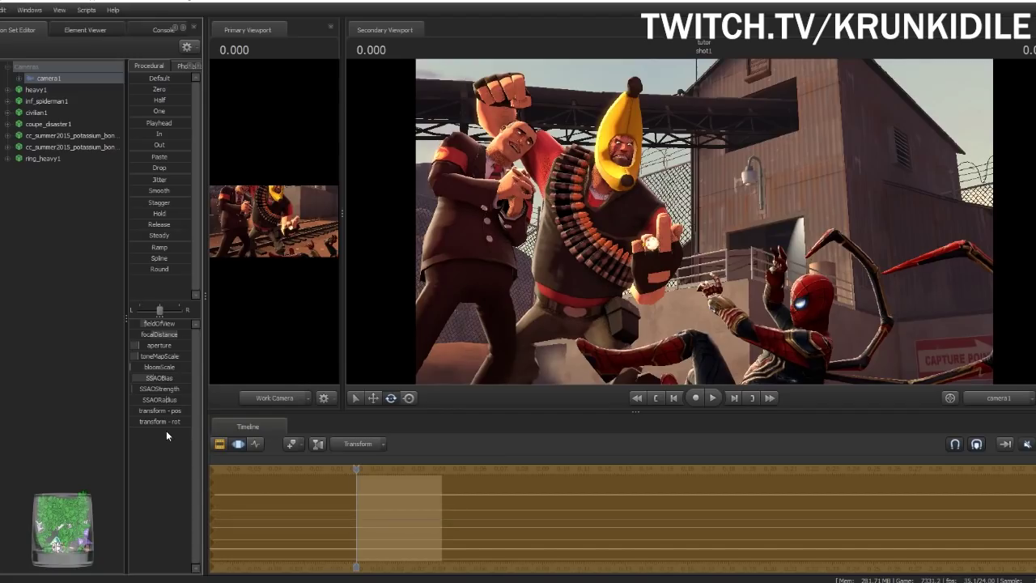
{"action": "mouse_move", "coordinate": [137, 391]}
{"action": "left_mouse_down"}
{"action": "mouse_move", "coordinate": [157, 391]}
{"action": "mouse_move", "coordinate": [136, 391]}
{"action": "left_mouse_up"}
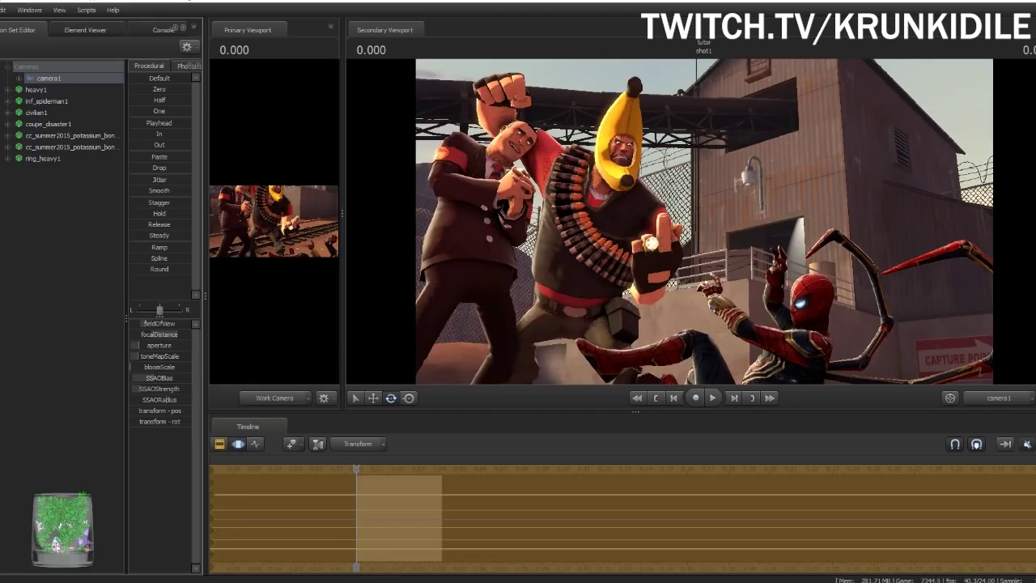
{"action": "left_click", "coordinate": [171, 399]}
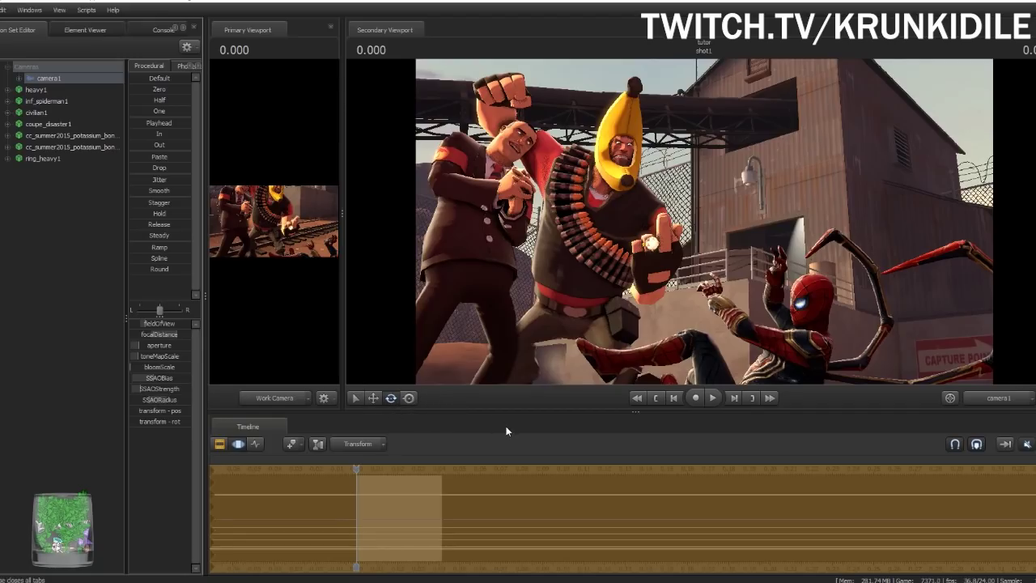
{"action": "key", "text": "Escape"}
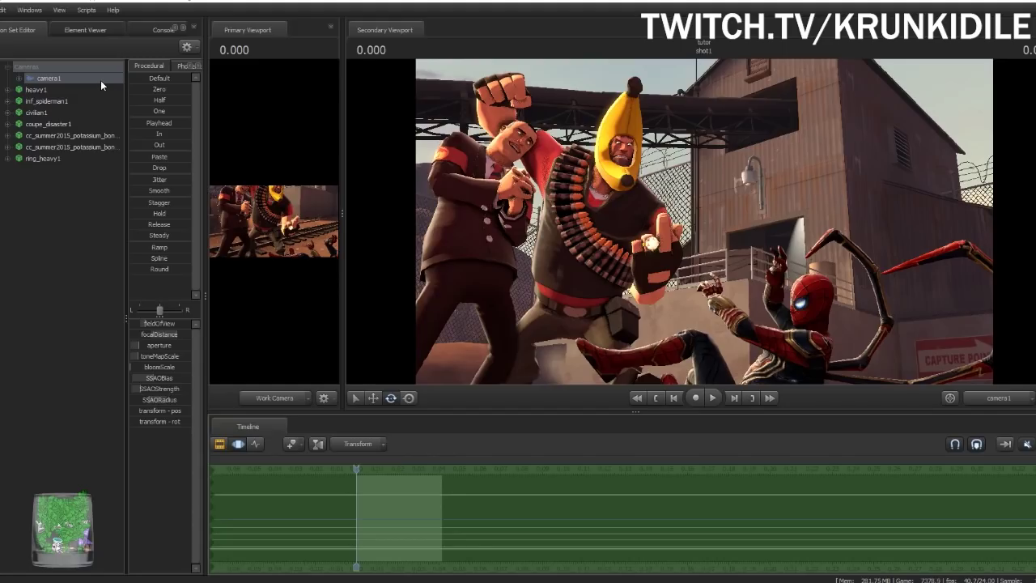
Show camera1's Camera element in the Element Viewer and select its aperture attribute
{"action": "right_click", "coordinate": [58, 78]}
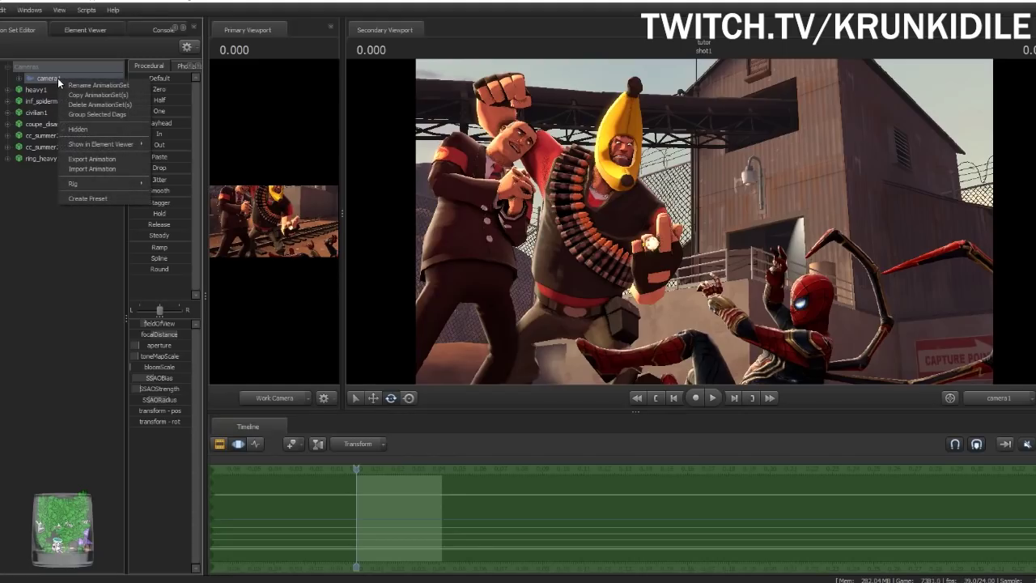
{"action": "mouse_move", "coordinate": [133, 148]}
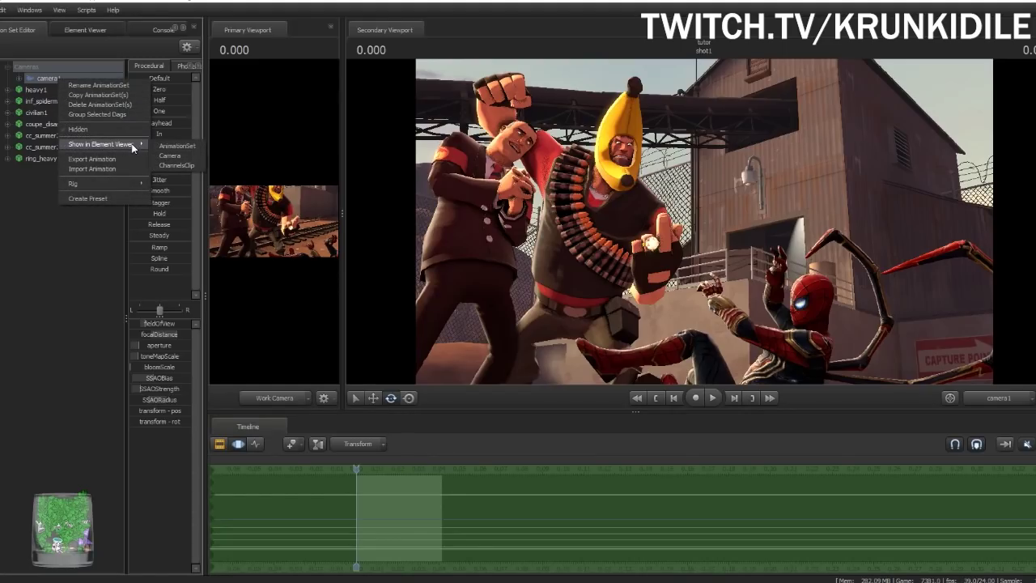
{"action": "left_click", "coordinate": [170, 156]}
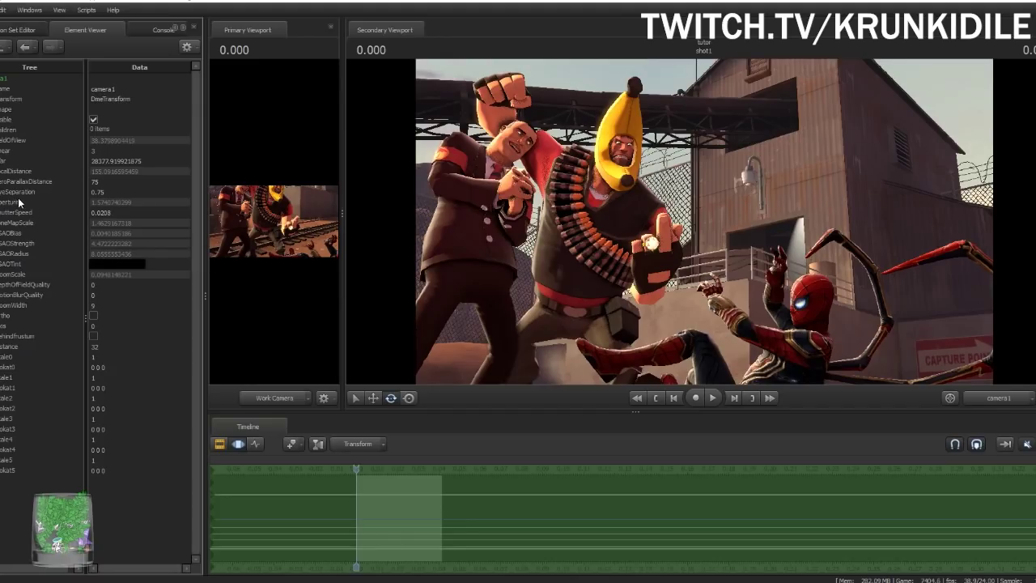
{"action": "left_click", "coordinate": [124, 201]}
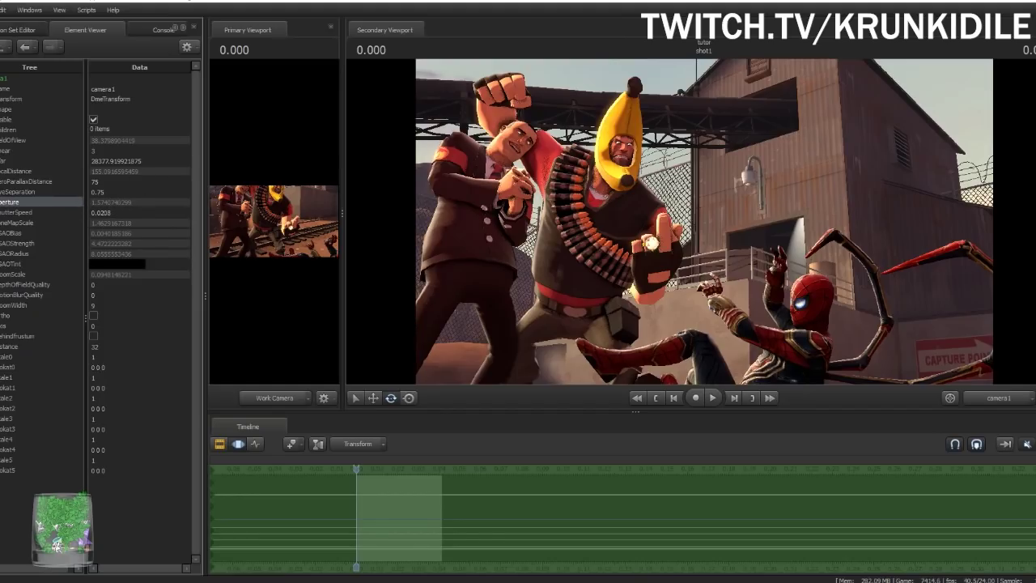
Enter 0.157407 as camera1's aperture slider value in the Animation Set Editor and return to the Element Viewer
{"action": "left_click", "coordinate": [14, 32]}
{"action": "mouse_move", "coordinate": [162, 345]}
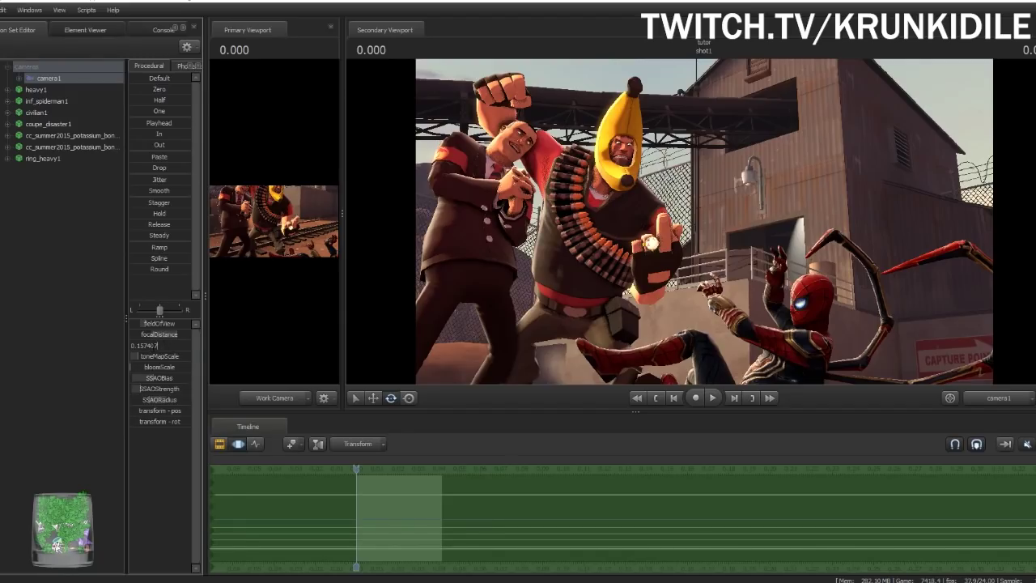
{"action": "left_click", "coordinate": [87, 30]}
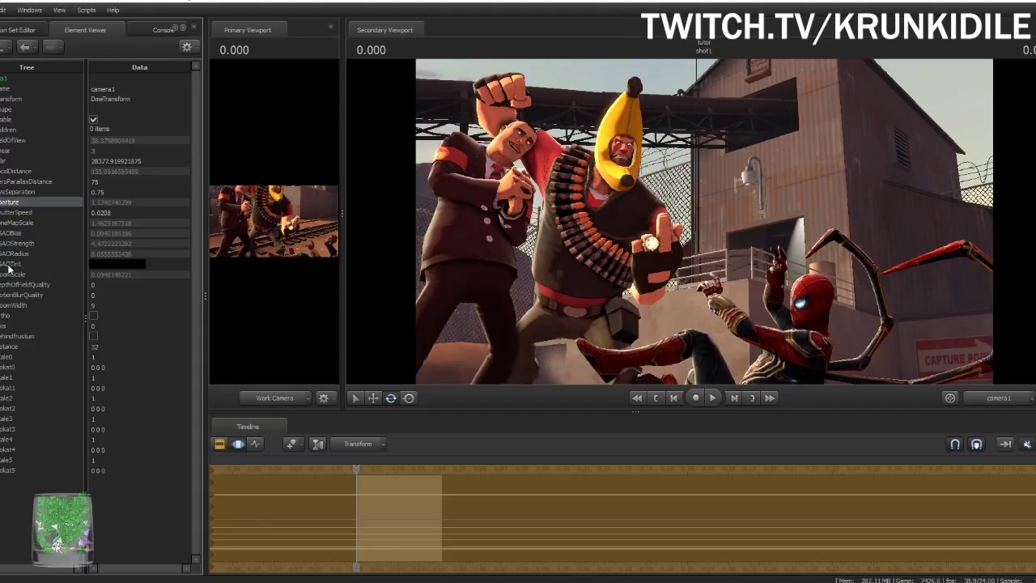
Try a muted dark red, RGB 123, 56, 56, as camera1's SSAO tint in the Element Viewer
{"action": "mouse_move", "coordinate": [103, 268]}
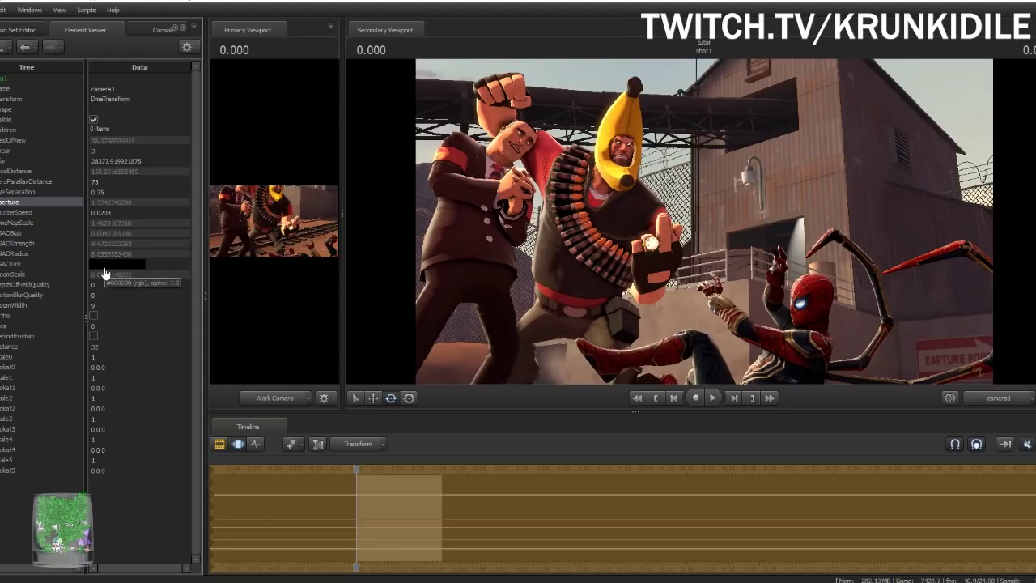
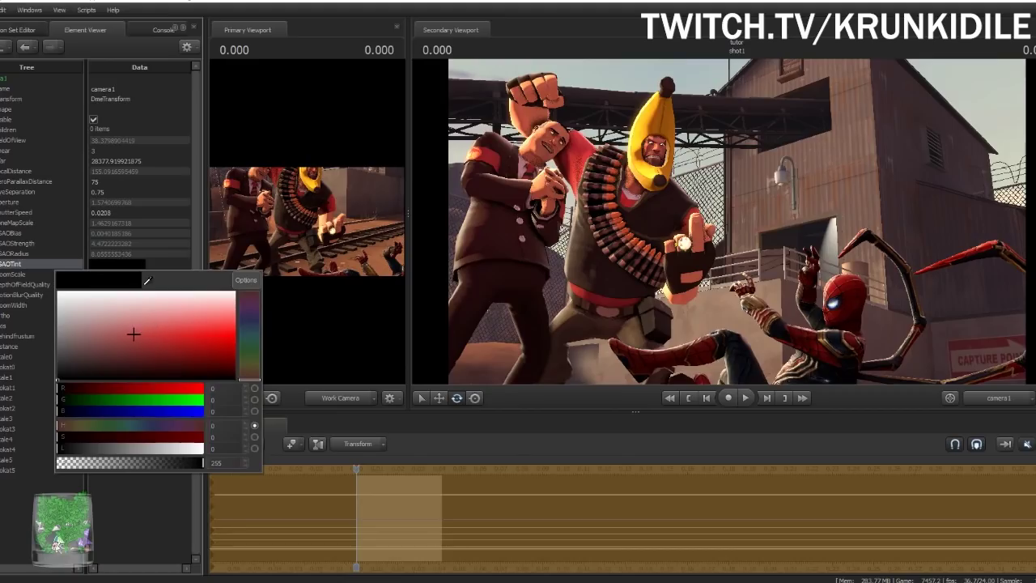
{"action": "left_click", "coordinate": [124, 341]}
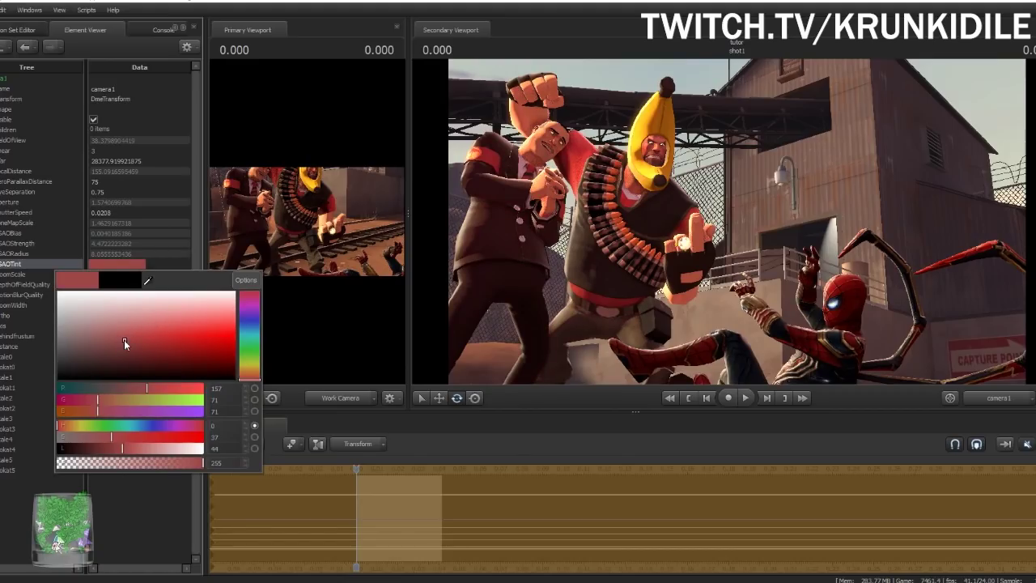
{"action": "mouse_move", "coordinate": [125, 338]}
{"action": "left_mouse_down"}
{"action": "mouse_move", "coordinate": [139, 329]}
{"action": "mouse_move", "coordinate": [116, 319]}
{"action": "mouse_move", "coordinate": [118, 347]}
{"action": "mouse_move", "coordinate": [105, 343]}
{"action": "mouse_move", "coordinate": [116, 350]}
{"action": "mouse_move", "coordinate": [111, 333]}
{"action": "mouse_move", "coordinate": [130, 329]}
{"action": "mouse_move", "coordinate": [108, 340]}
{"action": "mouse_move", "coordinate": [127, 342]}
{"action": "mouse_move", "coordinate": [106, 342]}
{"action": "mouse_move", "coordinate": [109, 322]}
{"action": "mouse_move", "coordinate": [96, 344]}
{"action": "mouse_move", "coordinate": [116, 345]}
{"action": "mouse_move", "coordinate": [118, 331]}
{"action": "mouse_move", "coordinate": [114, 348]}
{"action": "mouse_move", "coordinate": [125, 348]}
{"action": "mouse_move", "coordinate": [178, 328]}
{"action": "mouse_move", "coordinate": [77, 321]}
{"action": "mouse_move", "coordinate": [69, 361]}
{"action": "mouse_move", "coordinate": [124, 326]}
{"action": "mouse_move", "coordinate": [109, 342]}
{"action": "mouse_move", "coordinate": [127, 342]}
{"action": "mouse_move", "coordinate": [110, 353]}
{"action": "mouse_move", "coordinate": [115, 344]}
{"action": "left_mouse_up"}
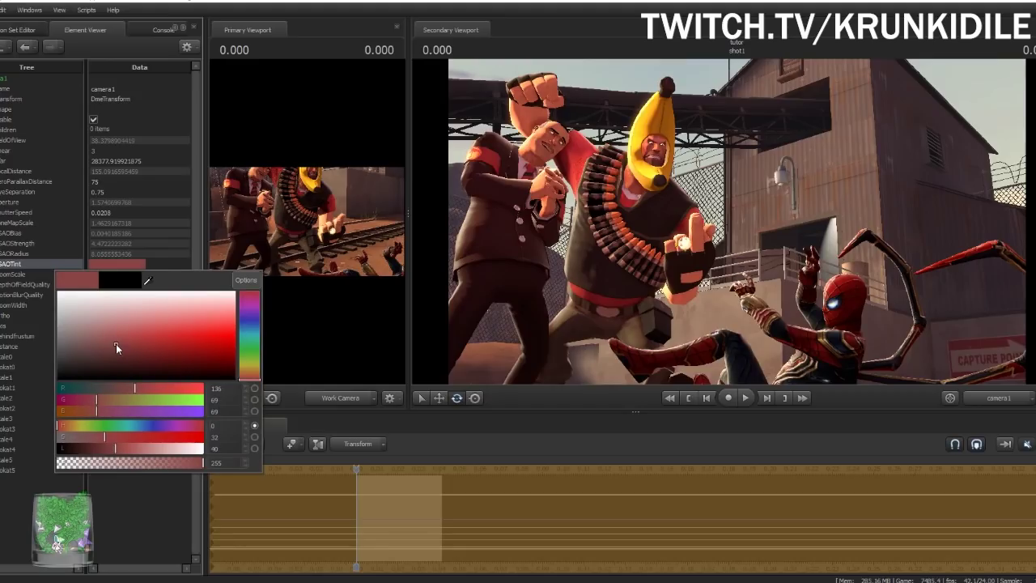
{"action": "mouse_move", "coordinate": [115, 344]}
{"action": "left_mouse_down"}
{"action": "mouse_move", "coordinate": [129, 341]}
{"action": "mouse_move", "coordinate": [105, 351]}
{"action": "mouse_move", "coordinate": [123, 349]}
{"action": "left_mouse_up"}
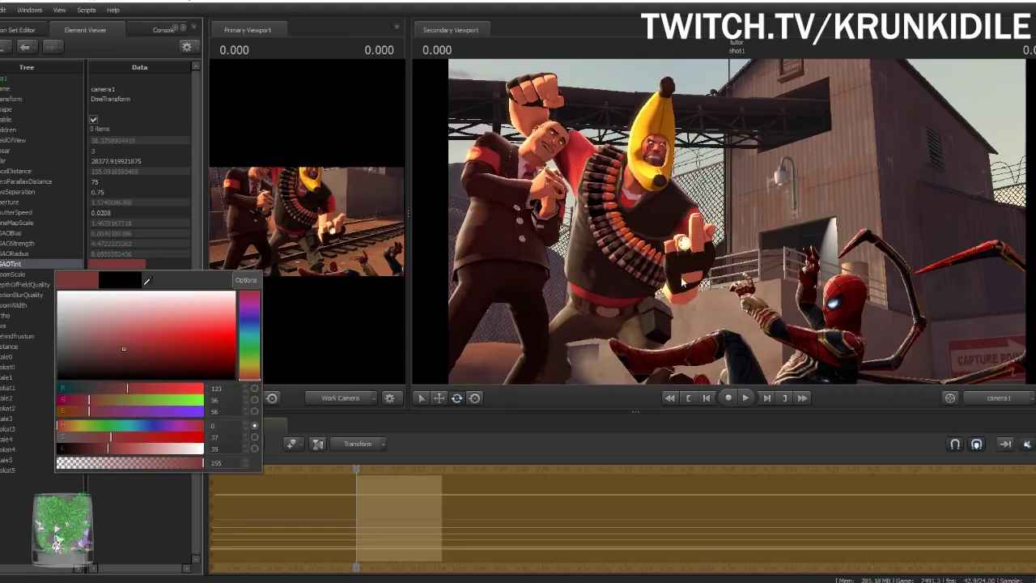
Enlarge the Secondary Viewport and try other shades for camera1's SSAO tint, including a bright red, RGB 255, 22, 22
{"action": "left_click_drag", "start_coordinate": [408, 207], "coordinate": [279, 207]}
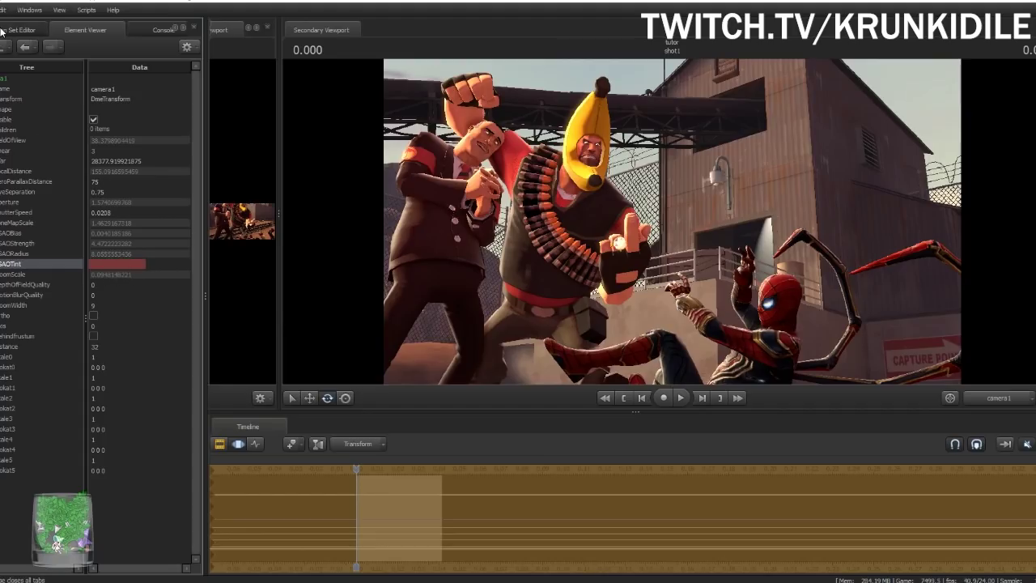
{"action": "left_click", "coordinate": [123, 267]}
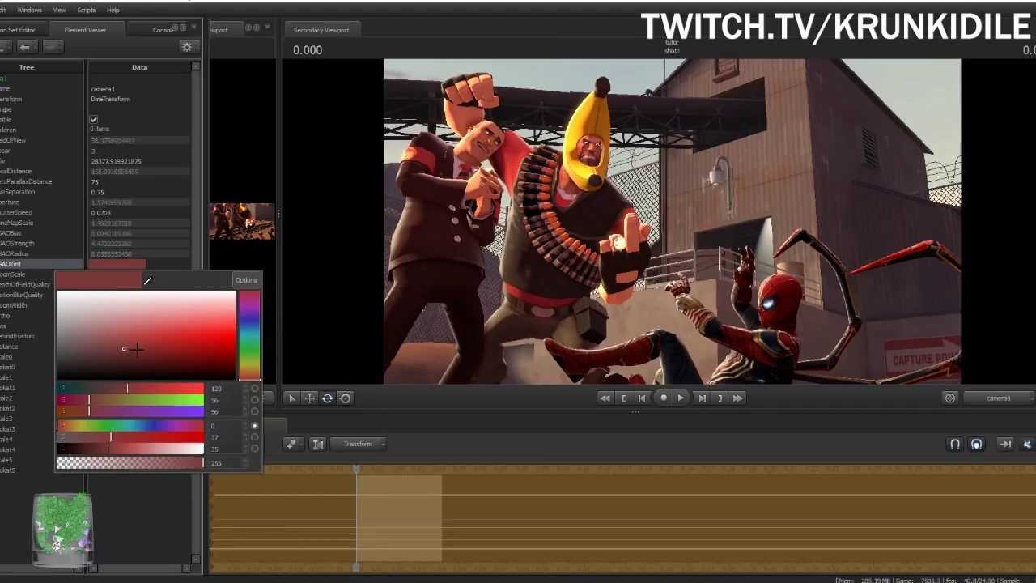
{"action": "mouse_move", "coordinate": [137, 350]}
{"action": "left_mouse_down"}
{"action": "mouse_move", "coordinate": [224, 334]}
{"action": "mouse_move", "coordinate": [186, 346]}
{"action": "mouse_move", "coordinate": [162, 329]}
{"action": "mouse_move", "coordinate": [247, 356]}
{"action": "mouse_move", "coordinate": [247, 331]}
{"action": "left_mouse_up"}
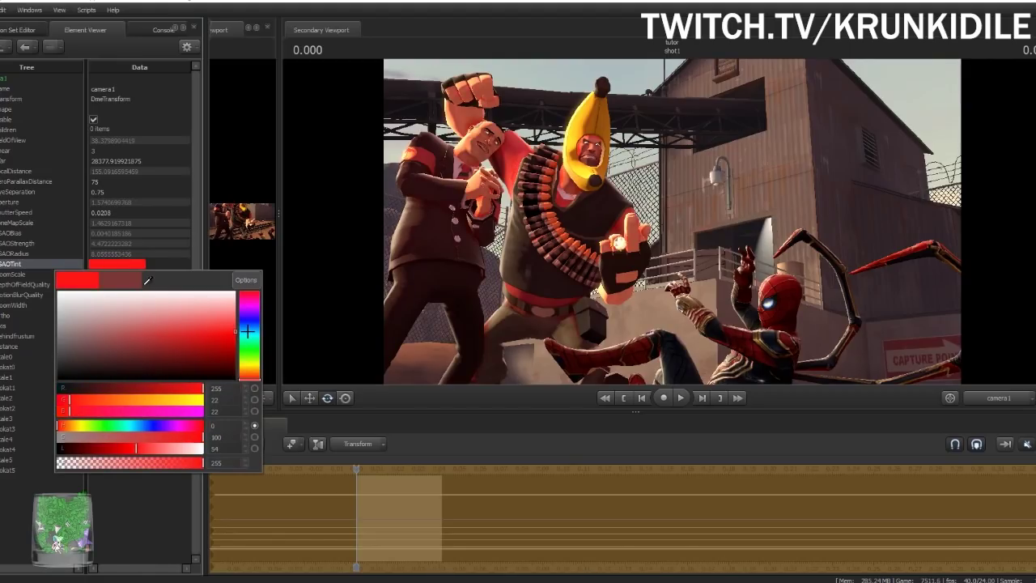
{"action": "mouse_move", "coordinate": [247, 331]}
{"action": "left_mouse_down"}
{"action": "mouse_move", "coordinate": [171, 319]}
{"action": "mouse_move", "coordinate": [162, 335]}
{"action": "mouse_move", "coordinate": [151, 326]}
{"action": "mouse_move", "coordinate": [159, 321]}
{"action": "mouse_move", "coordinate": [148, 324]}
{"action": "mouse_move", "coordinate": [160, 327]}
{"action": "left_mouse_up"}
Return to the Animation Set Editor, widen it and the Primary Viewport, and end the pending motion edit on camera1
{"action": "left_click", "coordinate": [9, 31]}
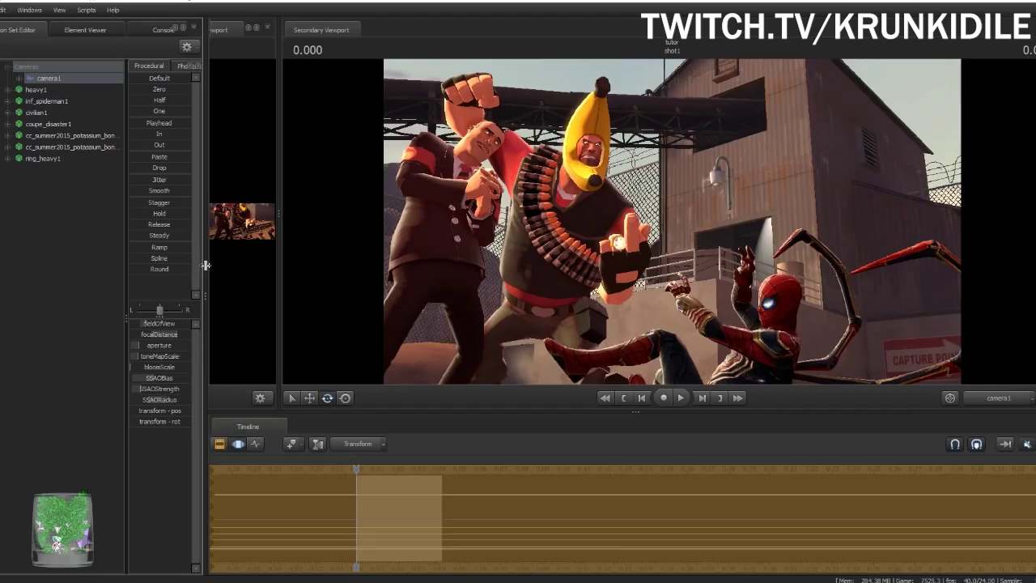
{"action": "left_click_drag", "start_coordinate": [205, 265], "coordinate": [268, 279]}
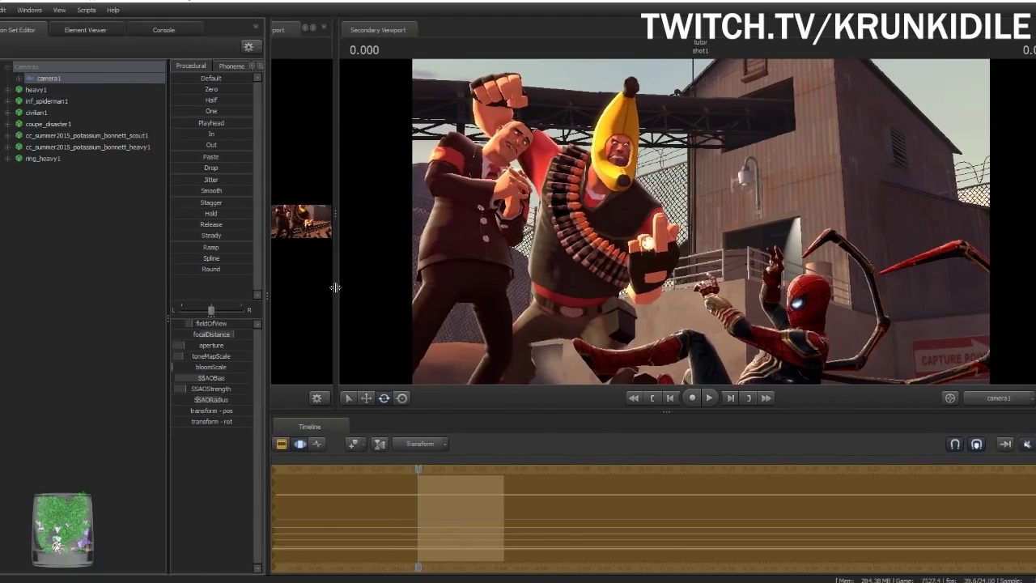
{"action": "left_click_drag", "start_coordinate": [335, 288], "coordinate": [389, 296]}
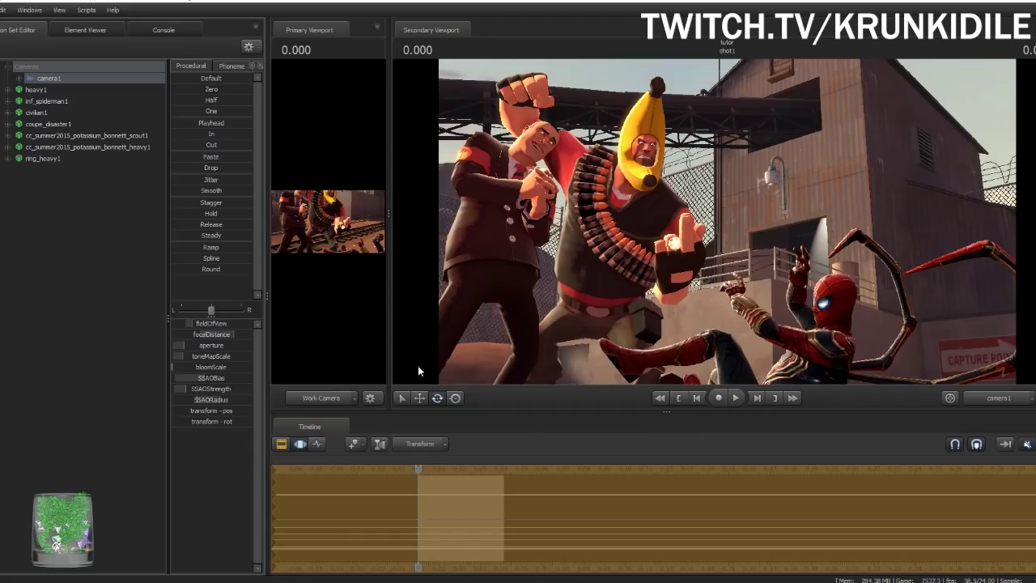
{"action": "left_click", "coordinate": [557, 442]}
{"action": "key", "text": "Escape"}
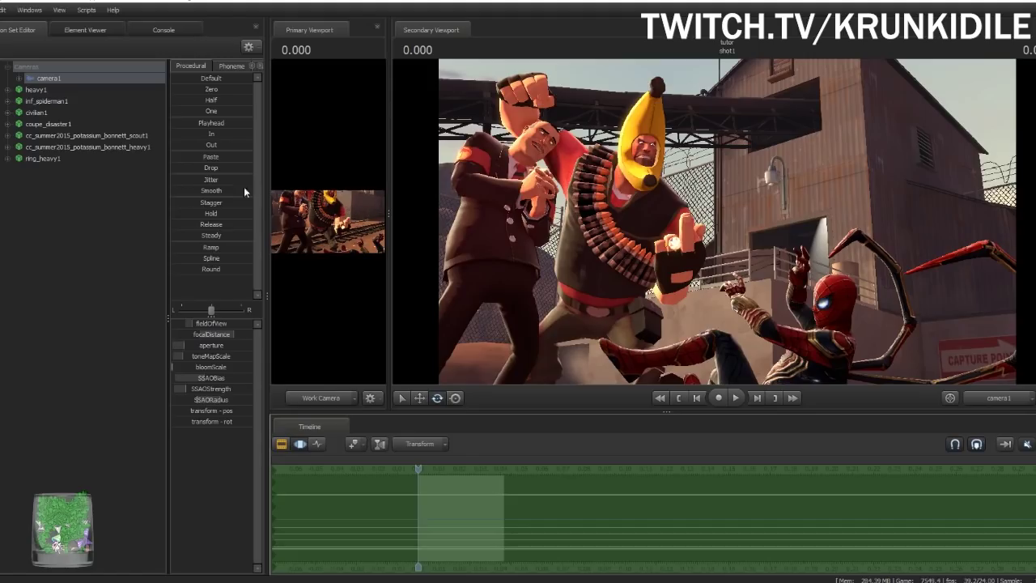
Show heavy1's model in the Element Viewer, return to the Animation Set Editor and clear the selection
{"action": "right_click", "coordinate": [45, 91]}
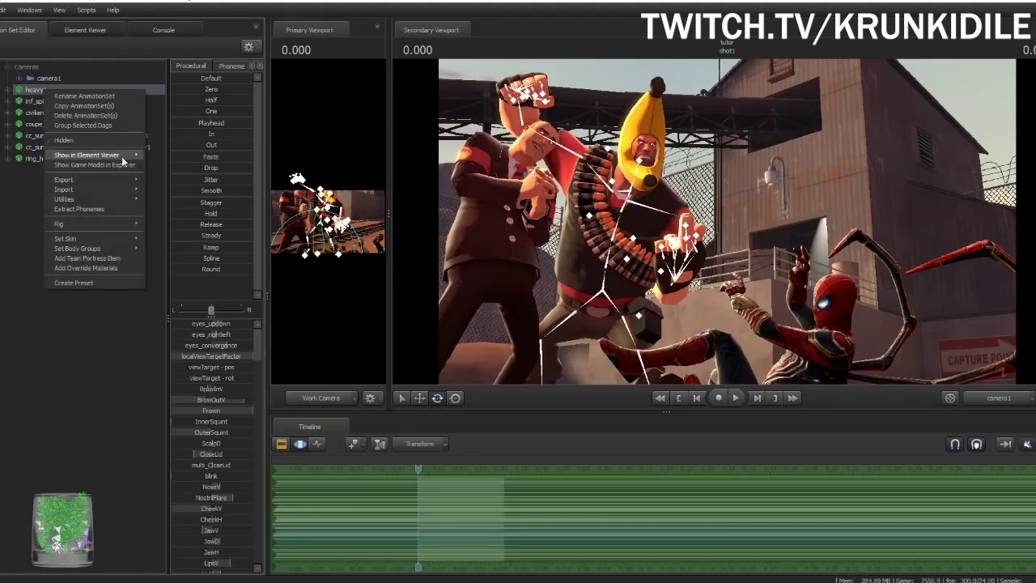
{"action": "mouse_move", "coordinate": [124, 161]}
{"action": "left_click", "coordinate": [166, 168]}
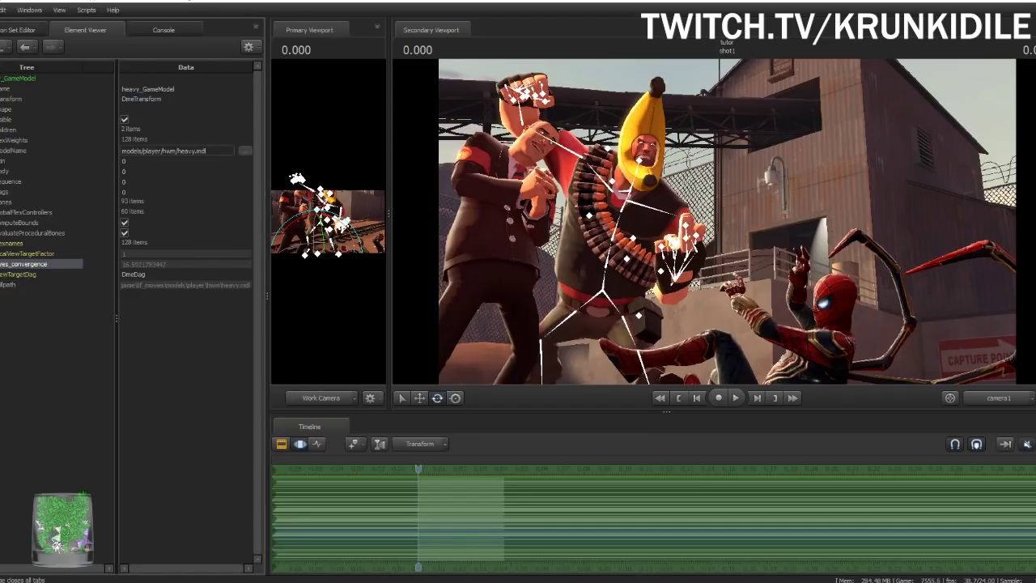
{"action": "left_click", "coordinate": [18, 30]}
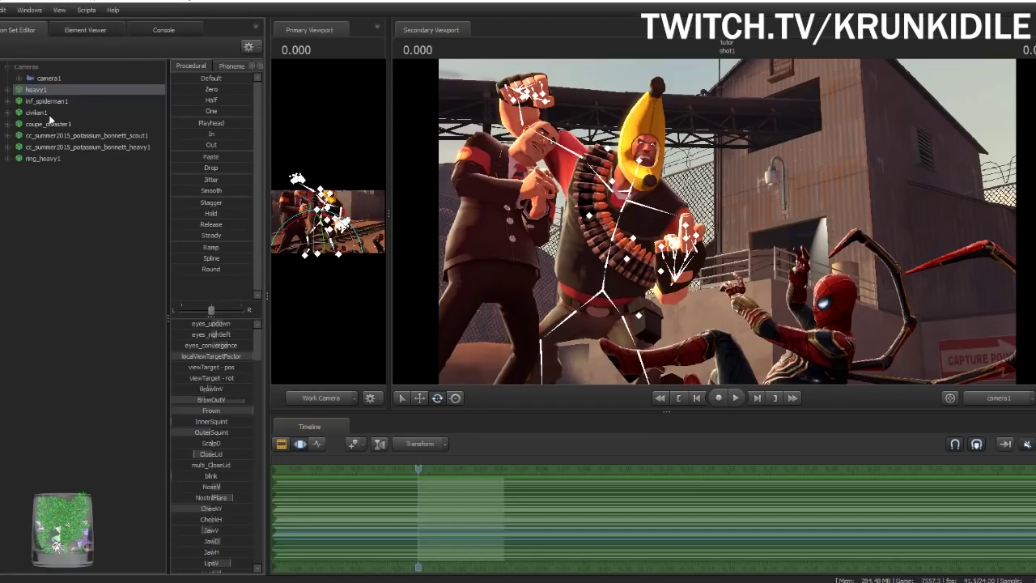
{"action": "left_click", "coordinate": [66, 222]}
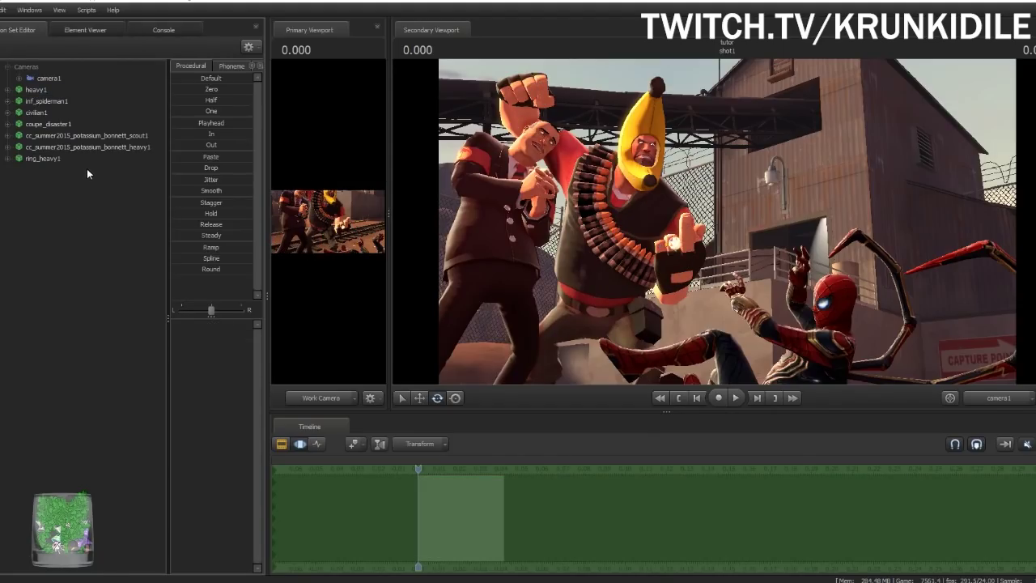
Show civilian1's model attributes in the Element Viewer and return to the Animation Set Editor
{"action": "left_click", "coordinate": [62, 81]}
{"action": "left_click", "coordinate": [103, 266]}
{"action": "right_click", "coordinate": [49, 101]}
{"action": "left_click", "coordinate": [35, 114]}
{"action": "right_click", "coordinate": [35, 115]}
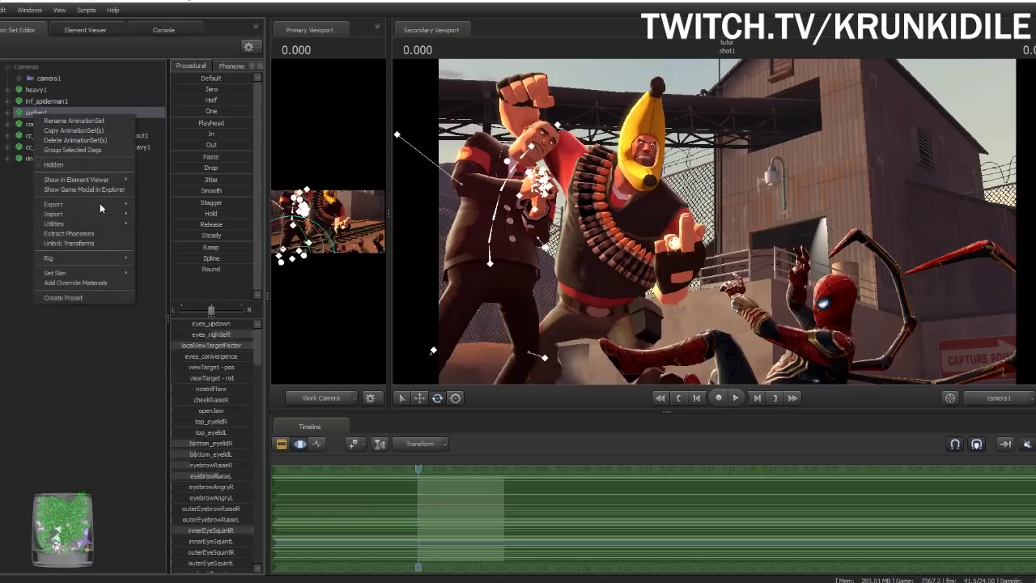
{"action": "mouse_move", "coordinate": [102, 180]}
{"action": "left_click", "coordinate": [151, 191]}
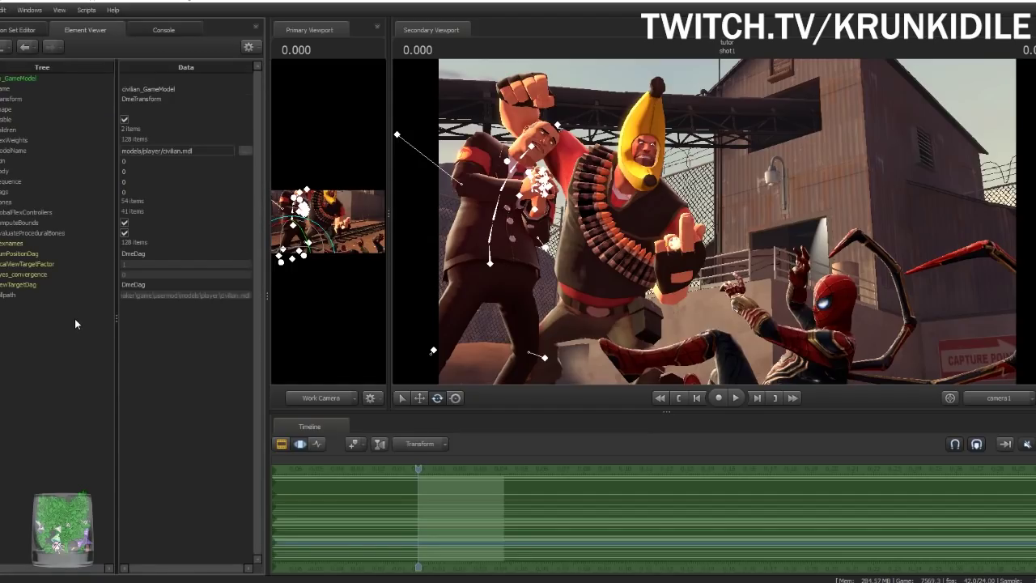
{"action": "left_click", "coordinate": [18, 30]}
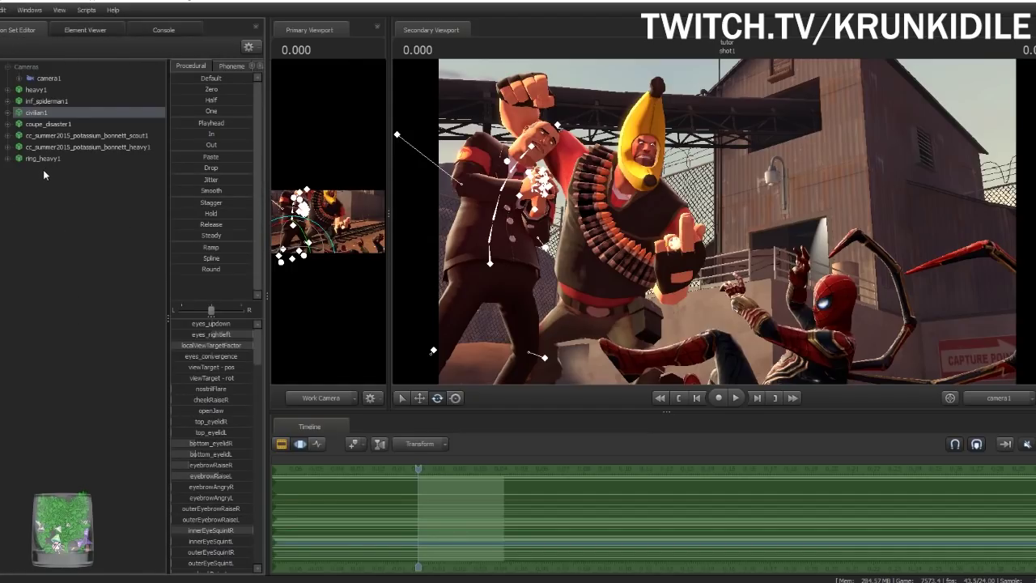
Create an animation set for a new model, filtering the models by "helper" and opening editor\axis_helper.mdl
{"action": "left_click", "coordinate": [72, 205]}
{"action": "right_click", "coordinate": [75, 206]}
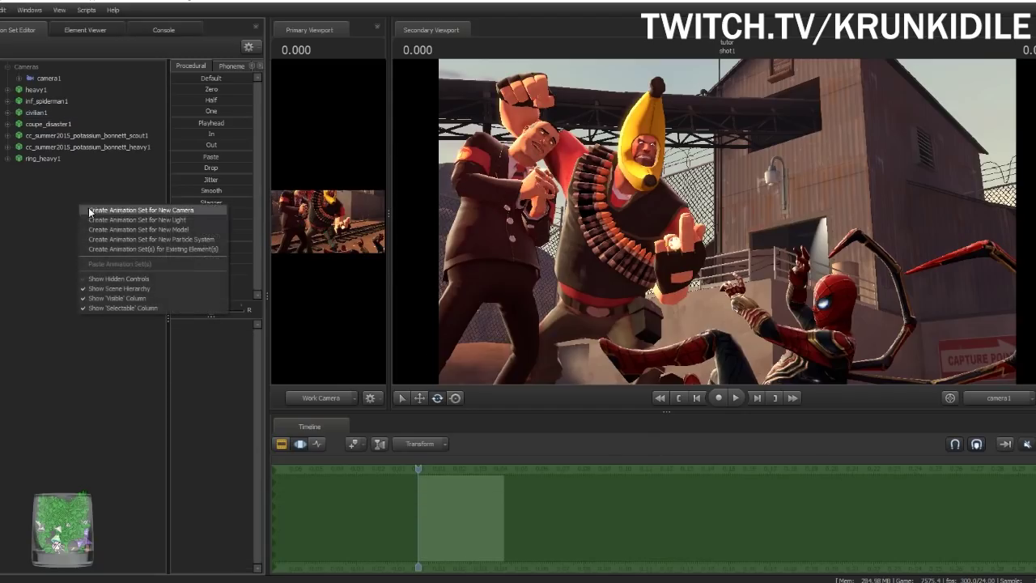
{"action": "left_click", "coordinate": [128, 224]}
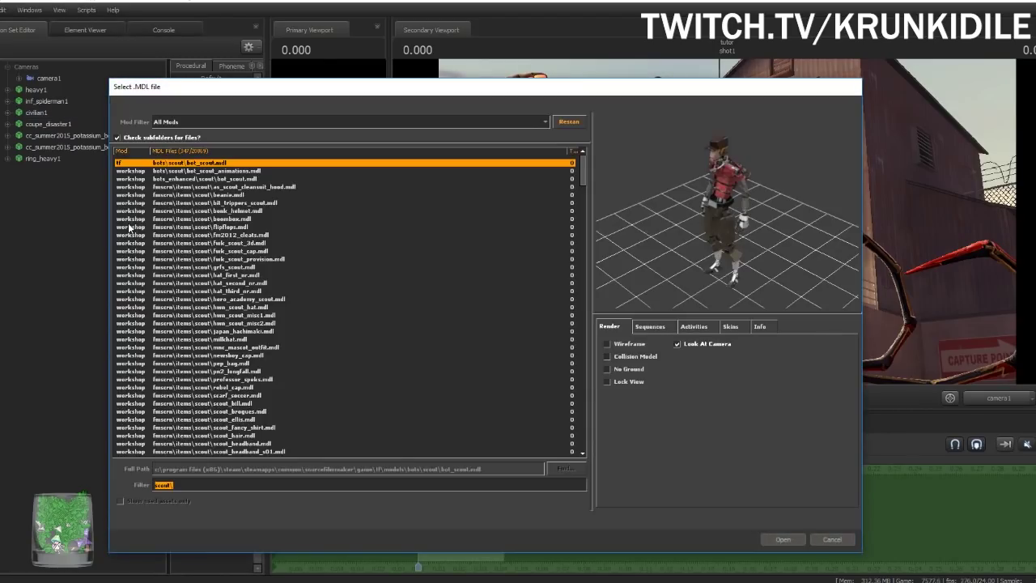
{"action": "type", "text": "helper"}
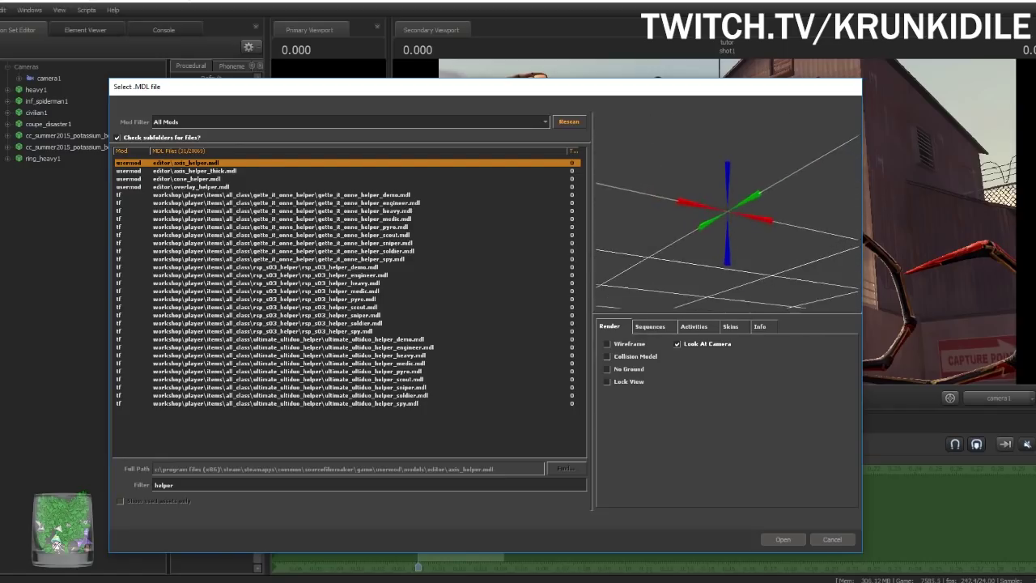
{"action": "left_click", "coordinate": [782, 539]}
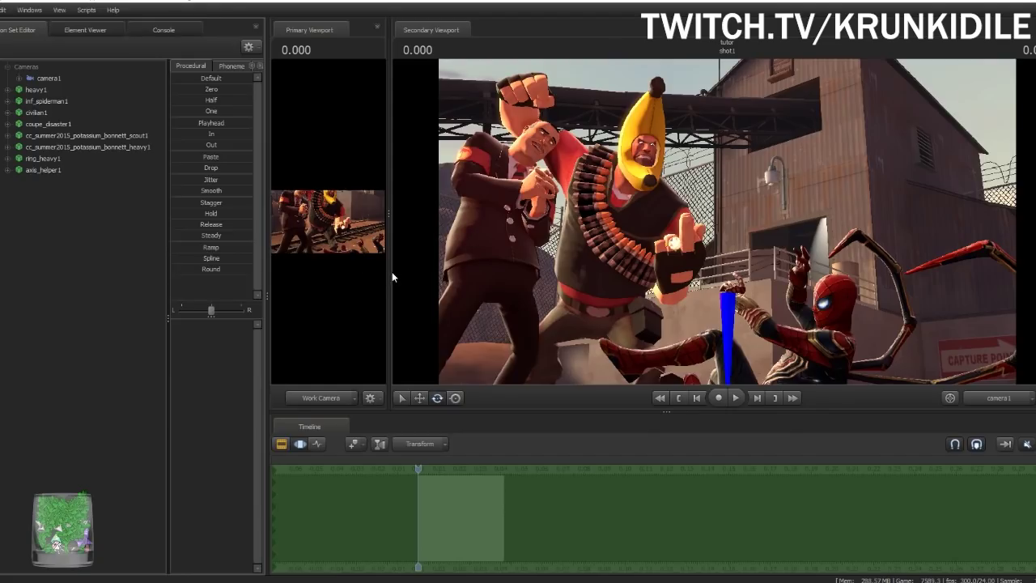
Enlarge the Primary Viewport and move axis_helper1 with the screen-space tool, out of camera1's frame and against the dark wooden planks
{"action": "left_click_drag", "start_coordinate": [388, 271], "coordinate": [573, 314]}
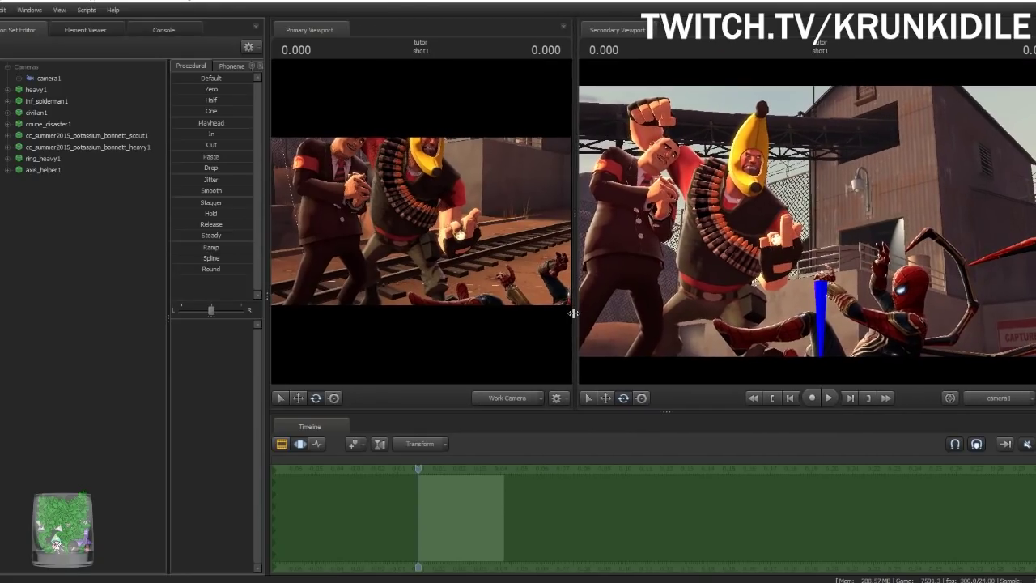
{"action": "left_click_drag", "start_coordinate": [493, 225], "coordinate": [603, 204]}
{"action": "key", "text": "w"}
{"action": "key", "text": "w"}
{"action": "left_click_drag", "start_coordinate": [421, 221], "coordinate": [478, 253]}
{"action": "key", "text": "w"}
{"action": "key", "text": "w"}
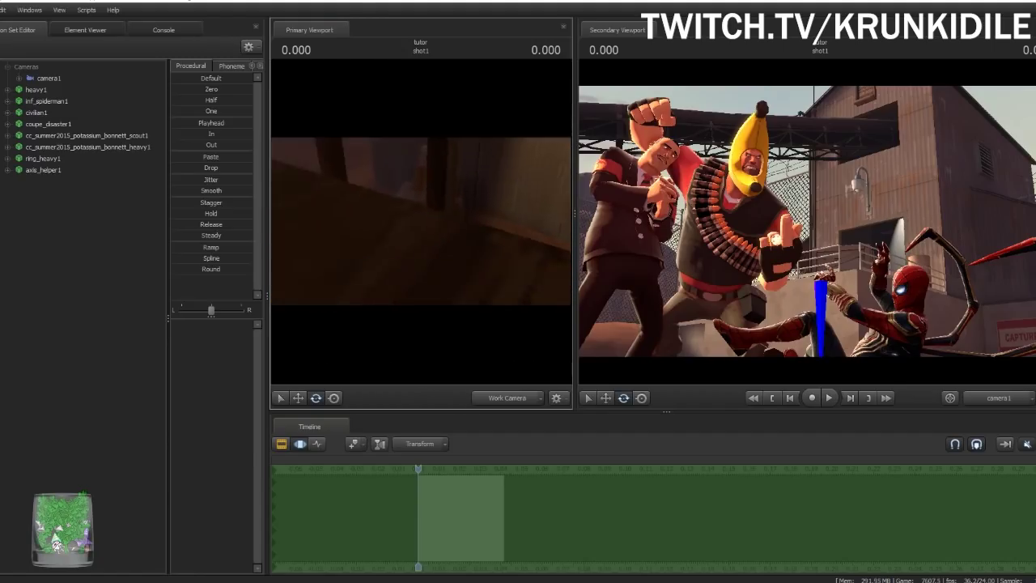
{"action": "key", "text": "w"}
{"action": "left_click_drag", "start_coordinate": [421, 221], "coordinate": [453, 223]}
{"action": "left_click", "coordinate": [44, 171]}
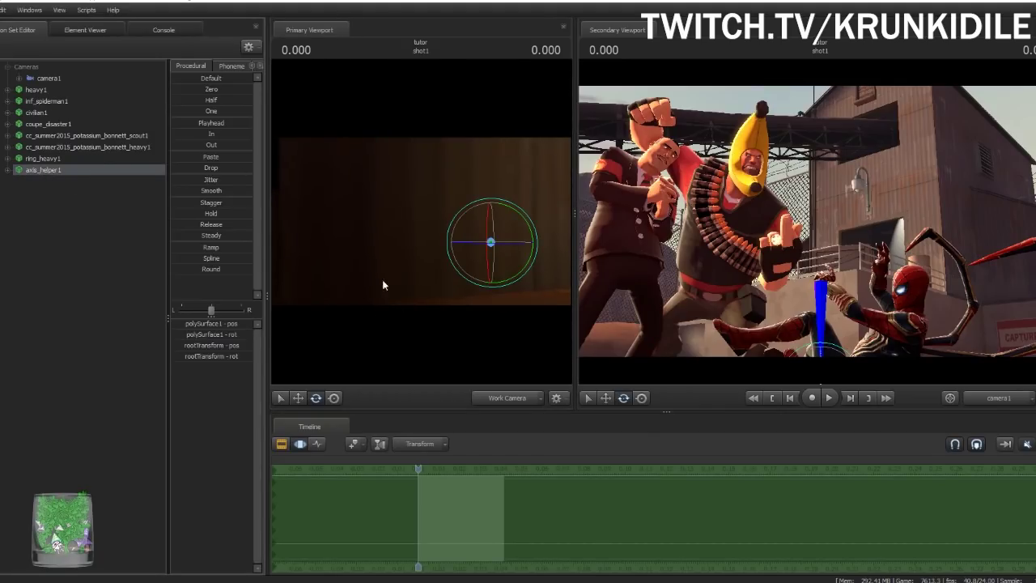
{"action": "left_click_drag", "start_coordinate": [383, 285], "coordinate": [393, 284]}
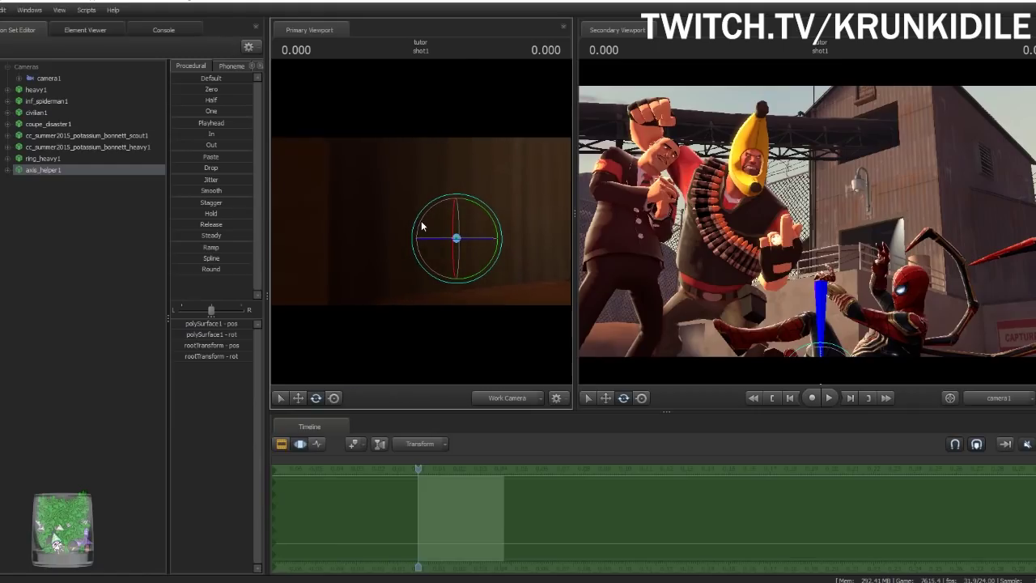
{"action": "left_click", "coordinate": [333, 398]}
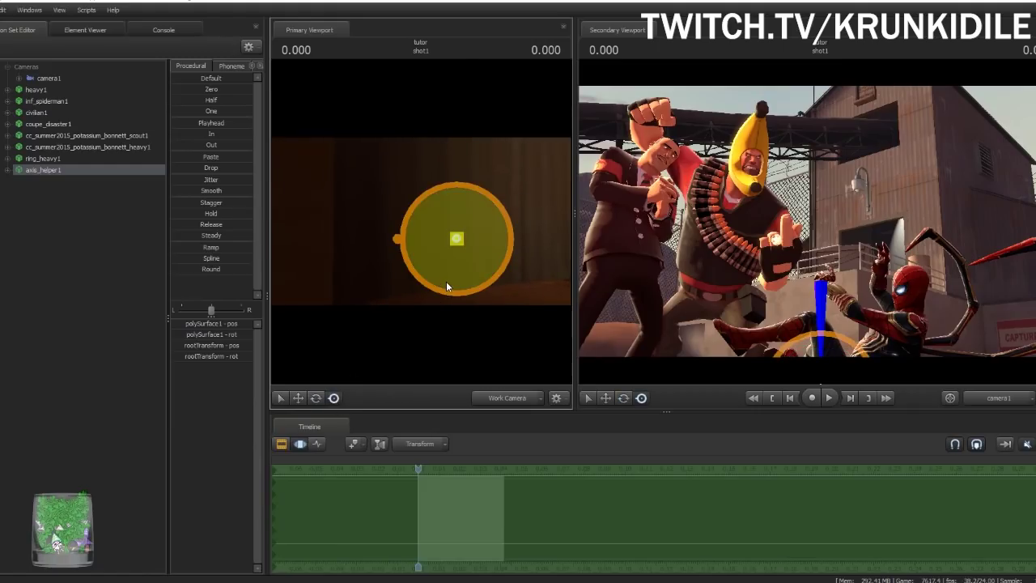
{"action": "left_click_drag", "start_coordinate": [457, 238], "coordinate": [456, 237]}
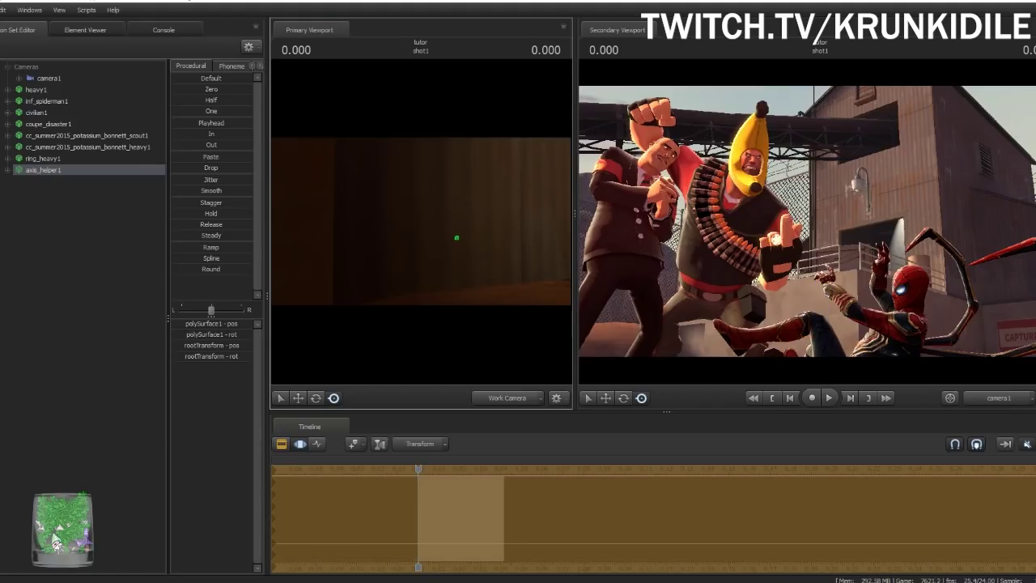
{"action": "left_click_drag", "start_coordinate": [456, 238], "coordinate": [421, 220]}
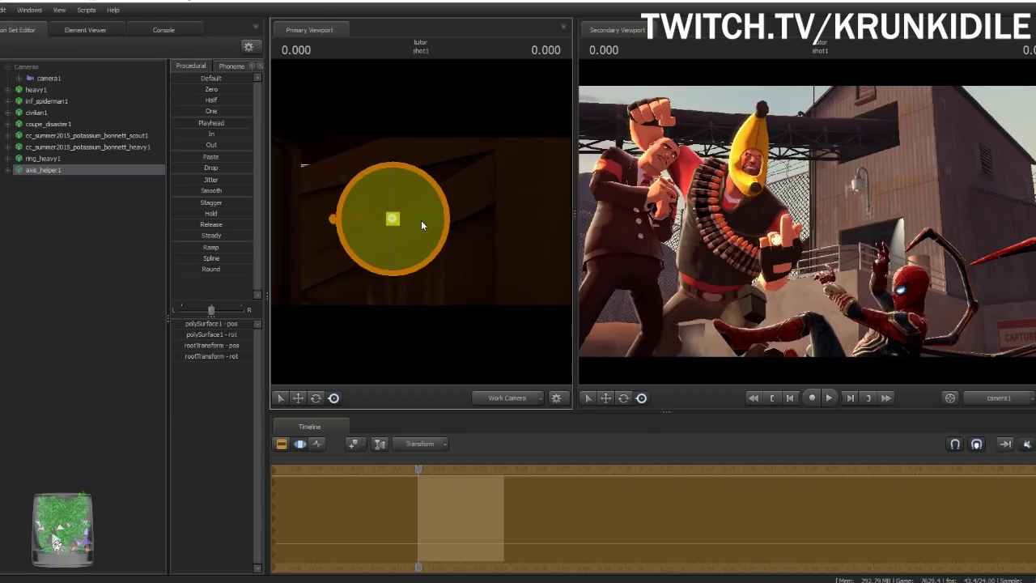
Show axis_helper1's model in the Element Viewer and widen the viewer so the attribute names and data are readable
{"action": "left_click_drag", "start_coordinate": [266, 233], "coordinate": [176, 233]}
{"action": "left_click_drag", "start_coordinate": [518, 259], "coordinate": [537, 287]}
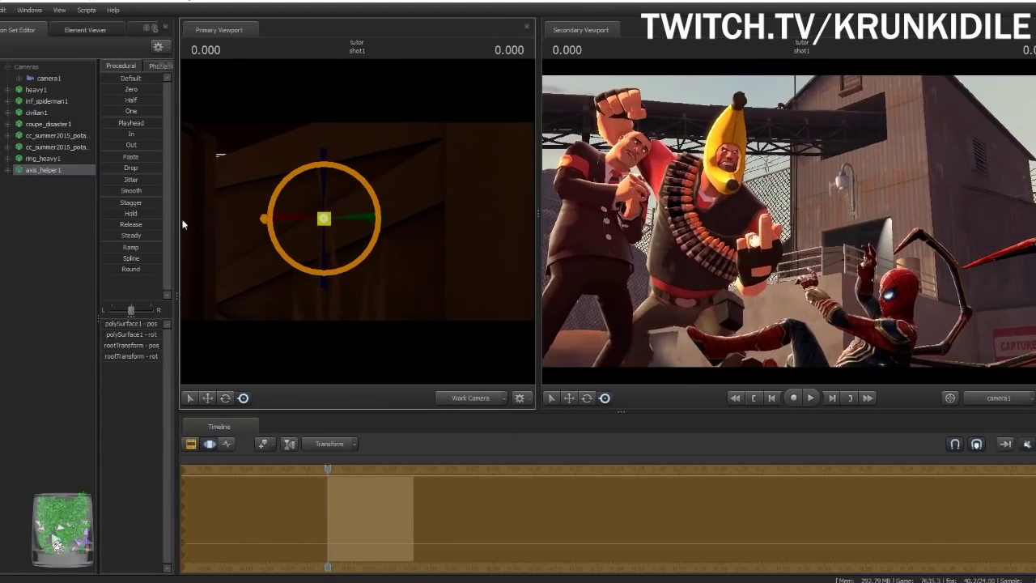
{"action": "right_click", "coordinate": [63, 171]}
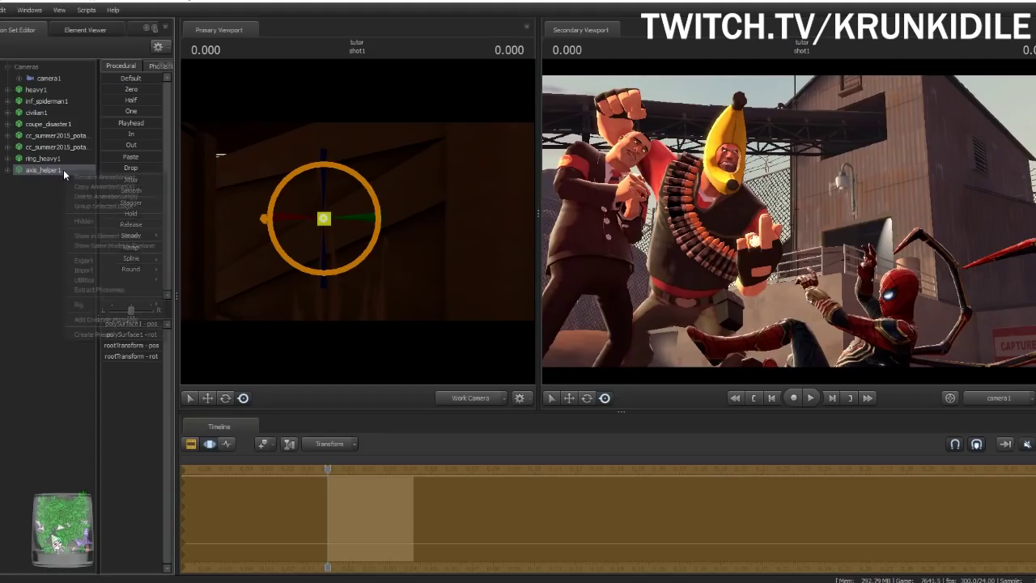
{"action": "mouse_move", "coordinate": [137, 238]}
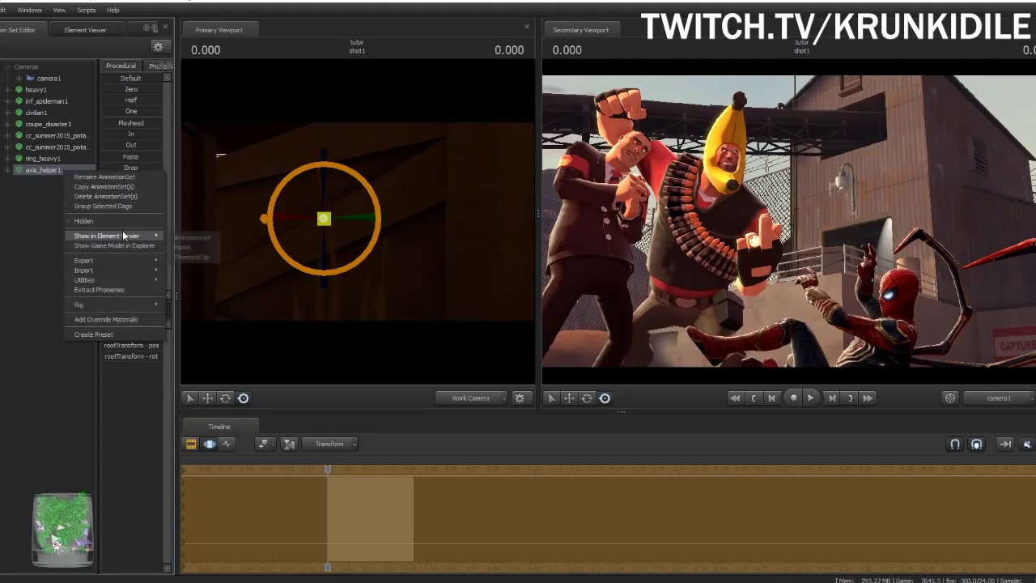
{"action": "left_click", "coordinate": [183, 247]}
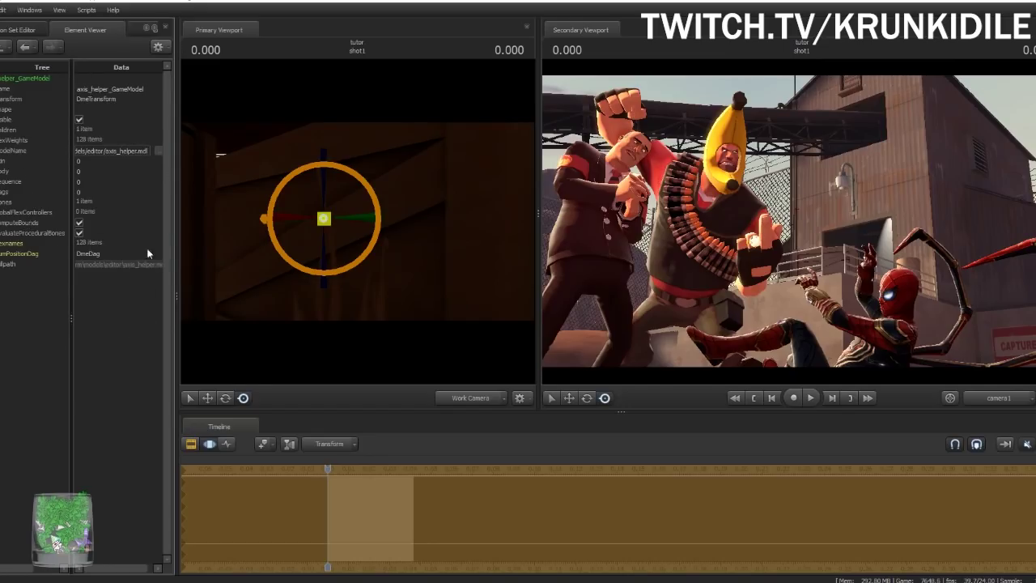
{"action": "left_click_drag", "start_coordinate": [176, 279], "coordinate": [804, 275]}
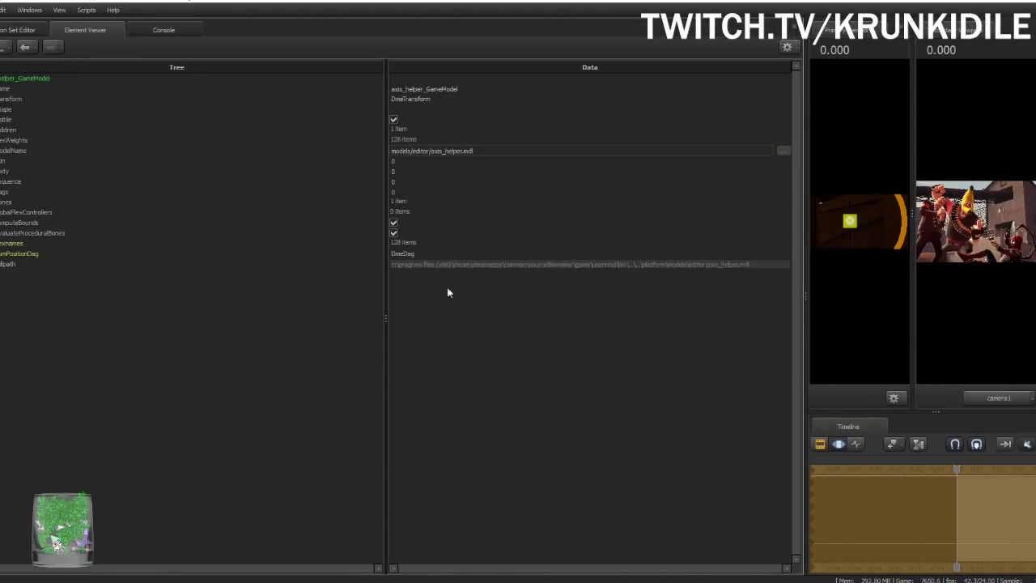
Copy the illumPositionDag attribute of axis_helper1's model and narrow the Element Viewer again
{"action": "left_click", "coordinate": [38, 254]}
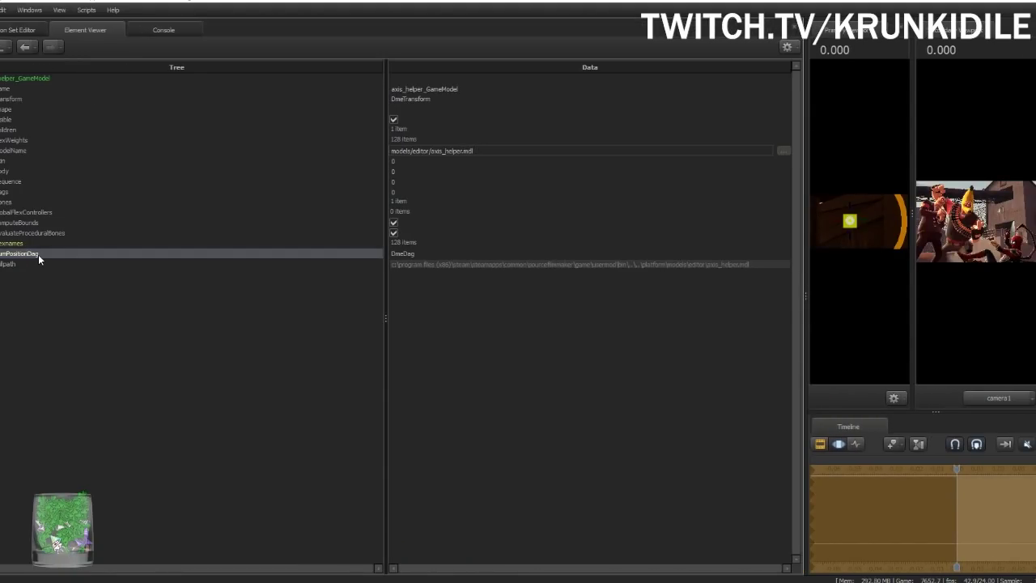
{"action": "right_click", "coordinate": [38, 254]}
{"action": "left_click", "coordinate": [101, 283]}
{"action": "left_click_drag", "start_coordinate": [753, 302], "coordinate": [183, 253]}
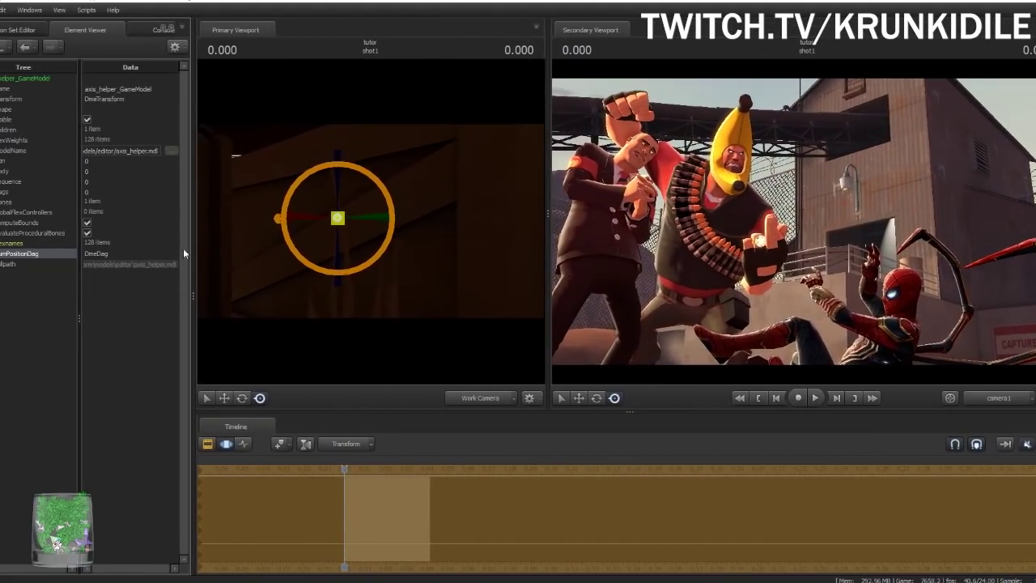
Show inf_spiderman1's model in the Element Viewer from the Animation Set Editor
{"action": "left_click", "coordinate": [24, 30]}
{"action": "left_click", "coordinate": [45, 101]}
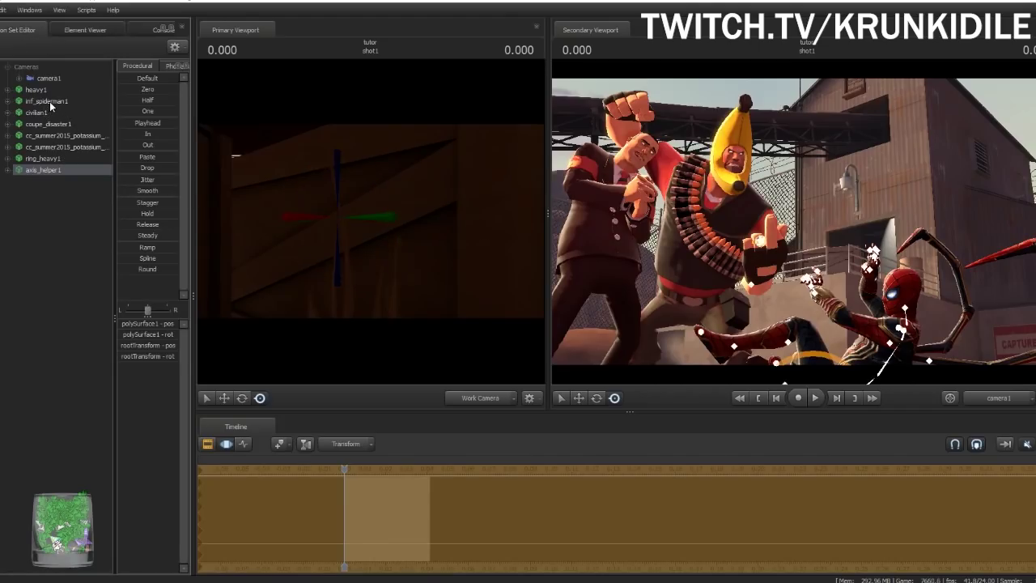
{"action": "right_click", "coordinate": [51, 103]}
{"action": "mouse_move", "coordinate": [137, 168]}
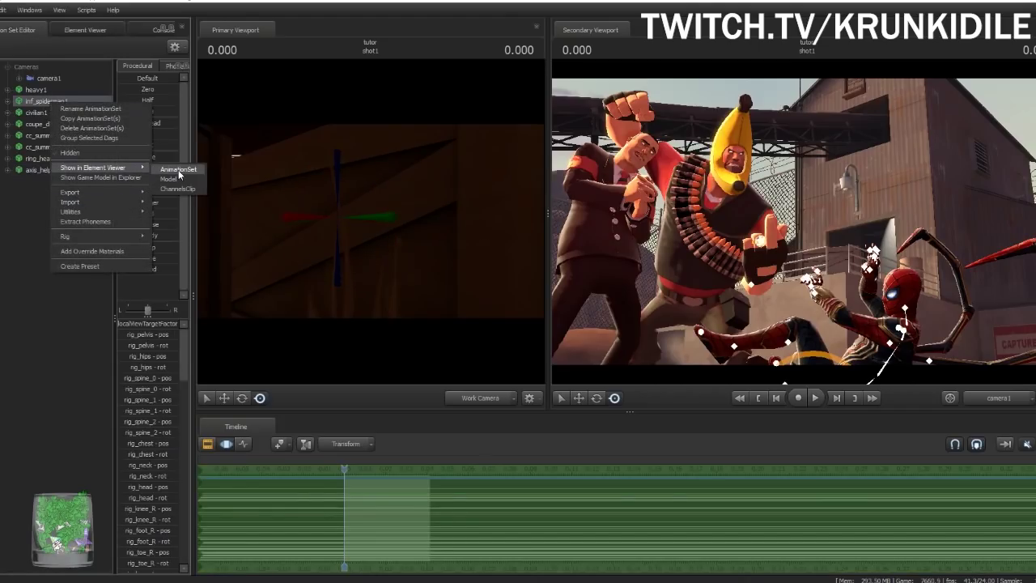
{"action": "left_click", "coordinate": [180, 180]}
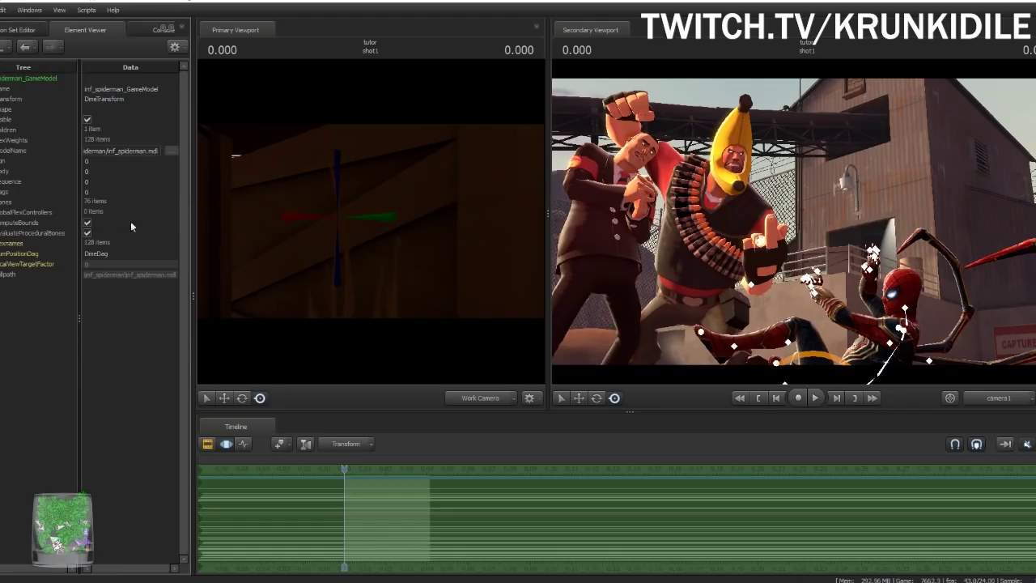
Paste the copied illumPositionDag as a reference onto the illumPositionDag attribute of inf_spiderman1's model
{"action": "right_click", "coordinate": [42, 255]}
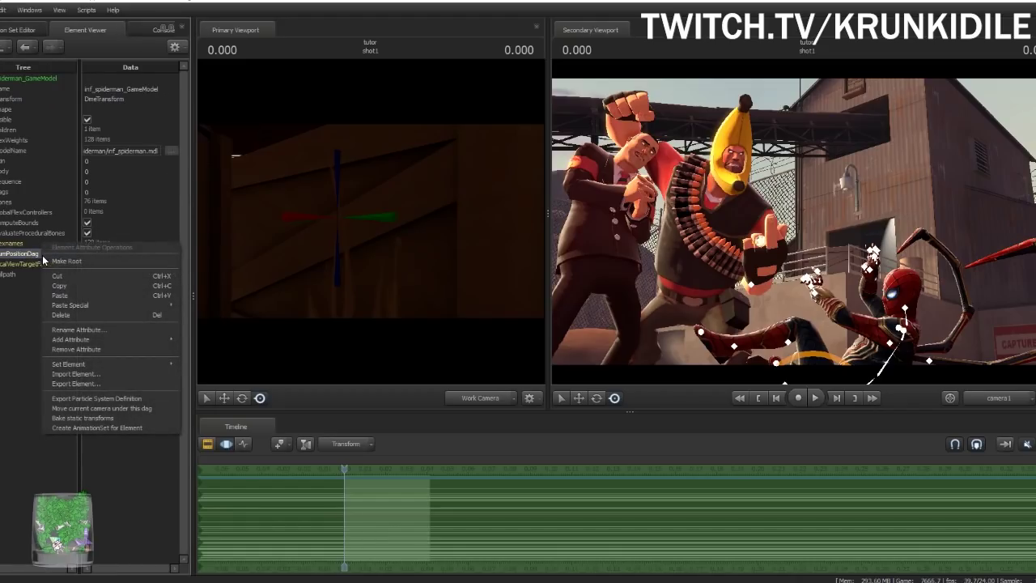
{"action": "mouse_move", "coordinate": [157, 307]}
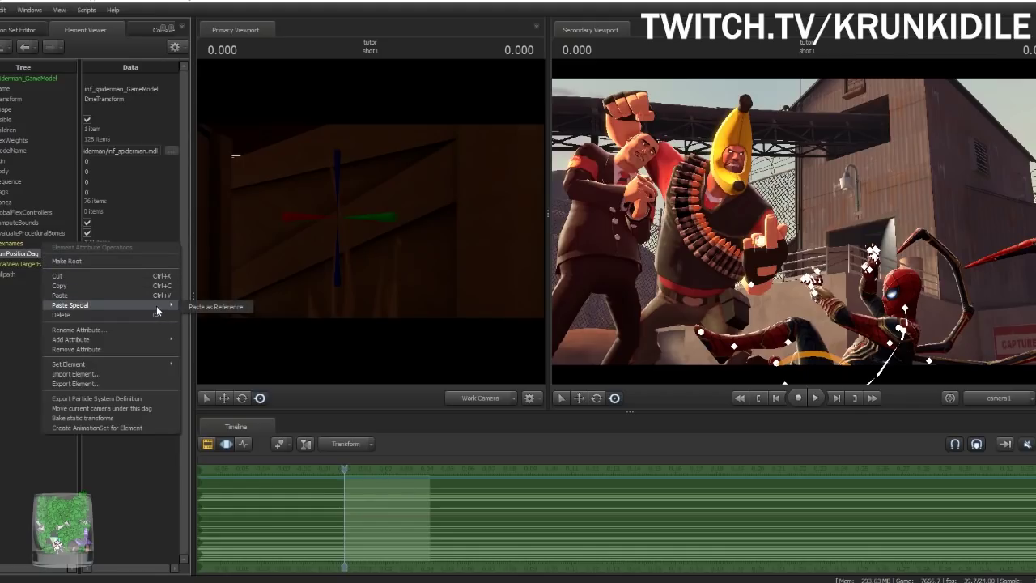
{"action": "left_click", "coordinate": [216, 308]}
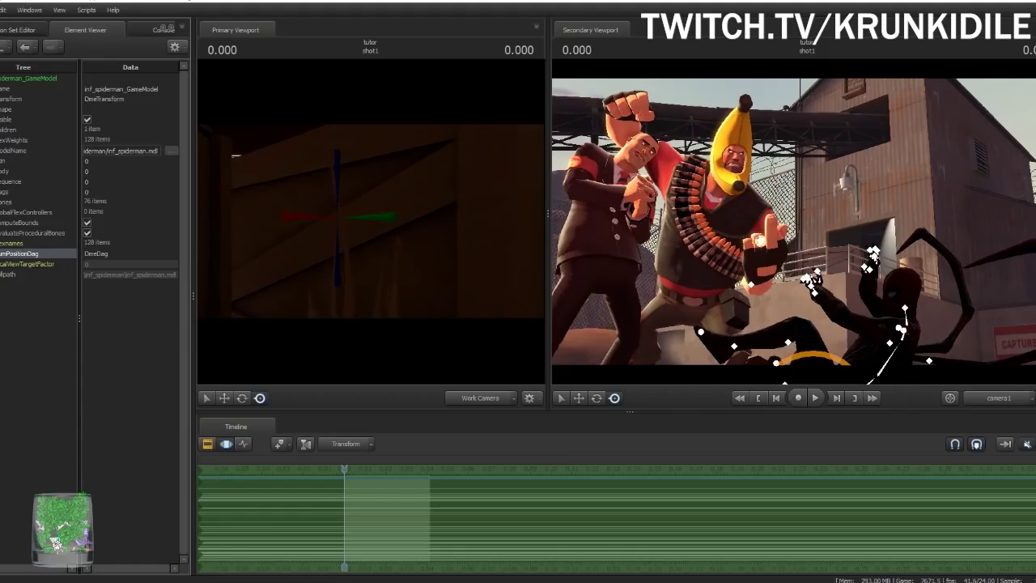
Show civilian1's model in the Element Viewer and paste the copied illumPositionDag as a reference onto its own illumPositionDag
{"action": "left_click", "coordinate": [20, 29]}
{"action": "right_click", "coordinate": [37, 113]}
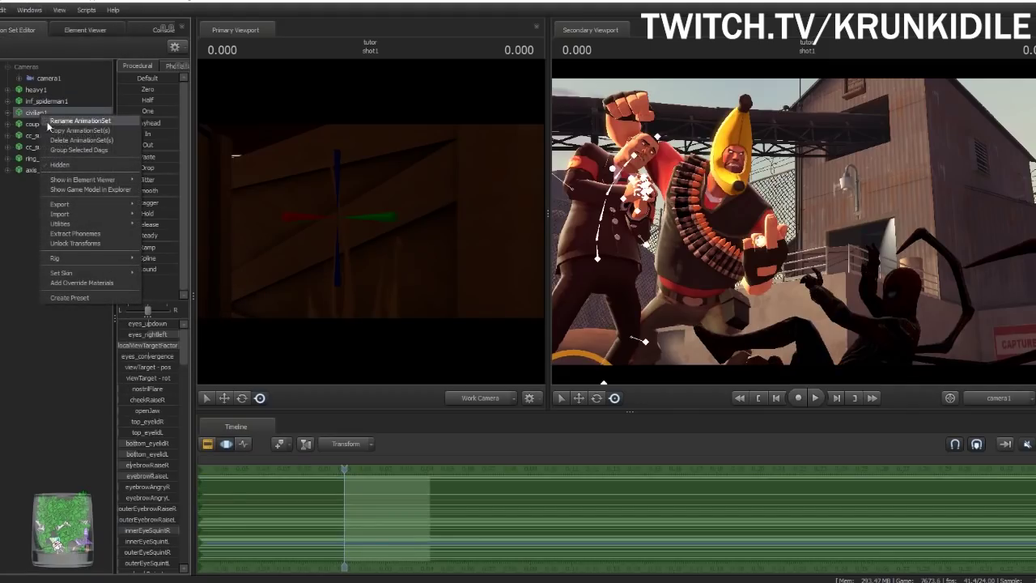
{"action": "mouse_move", "coordinate": [89, 180]}
{"action": "left_click", "coordinate": [158, 190]}
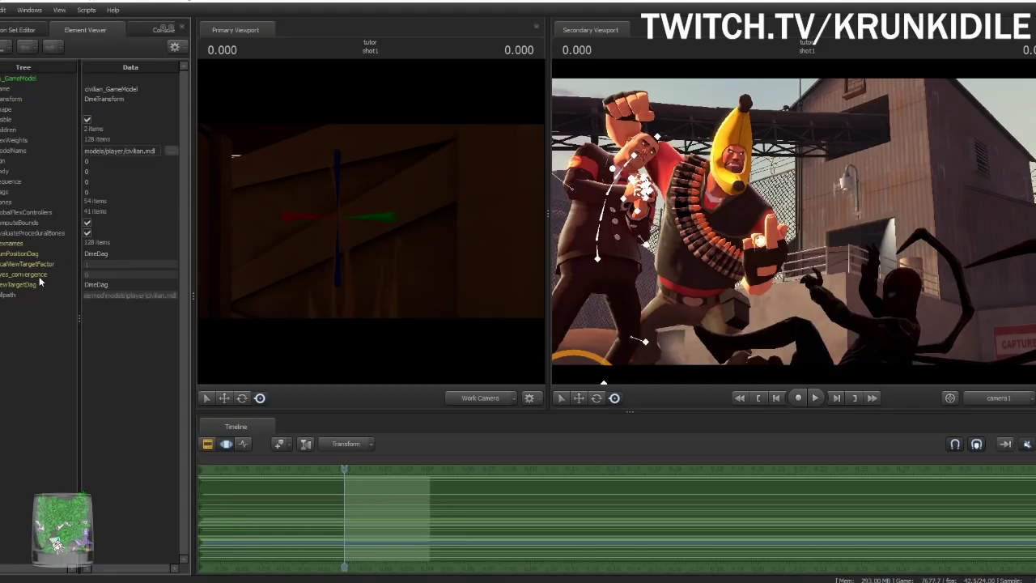
{"action": "right_click", "coordinate": [24, 258]}
{"action": "mouse_move", "coordinate": [111, 305]}
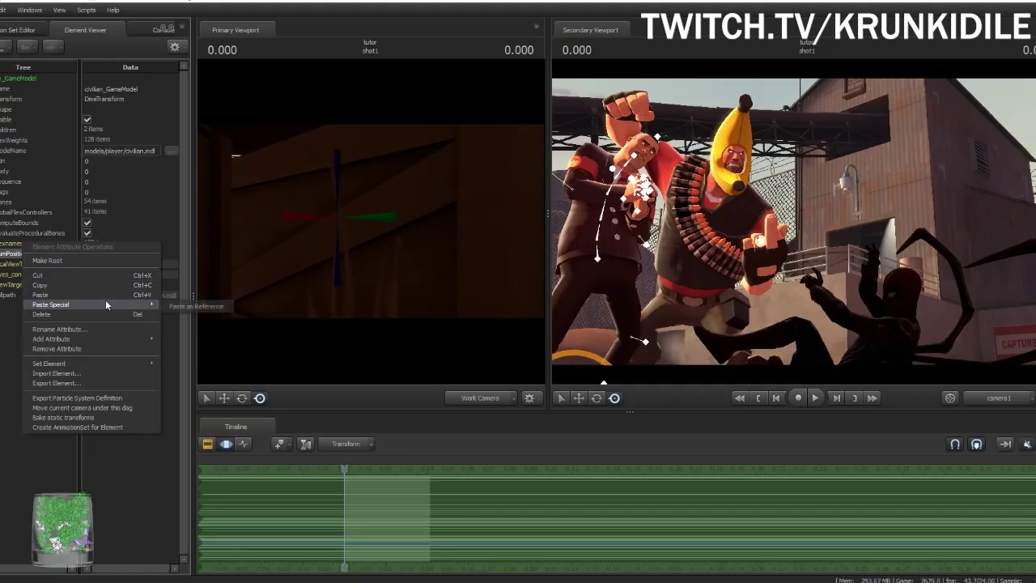
{"action": "left_click", "coordinate": [197, 307]}
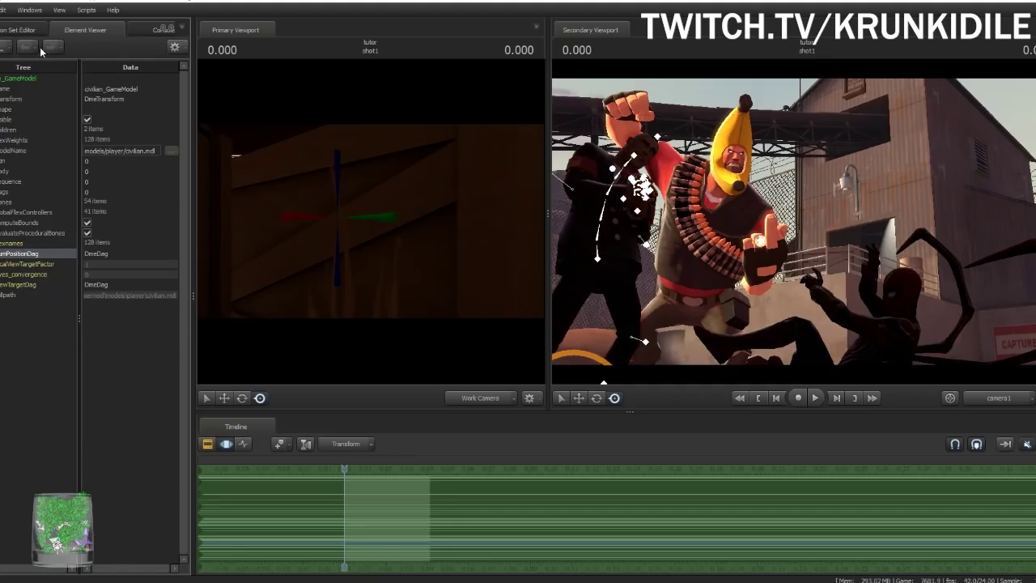
Show the second cc_summer2015_potassium bonnett's model in the Element Viewer and paste the copied attribute as a reference onto its illumPositionDag
{"action": "left_click", "coordinate": [14, 32]}
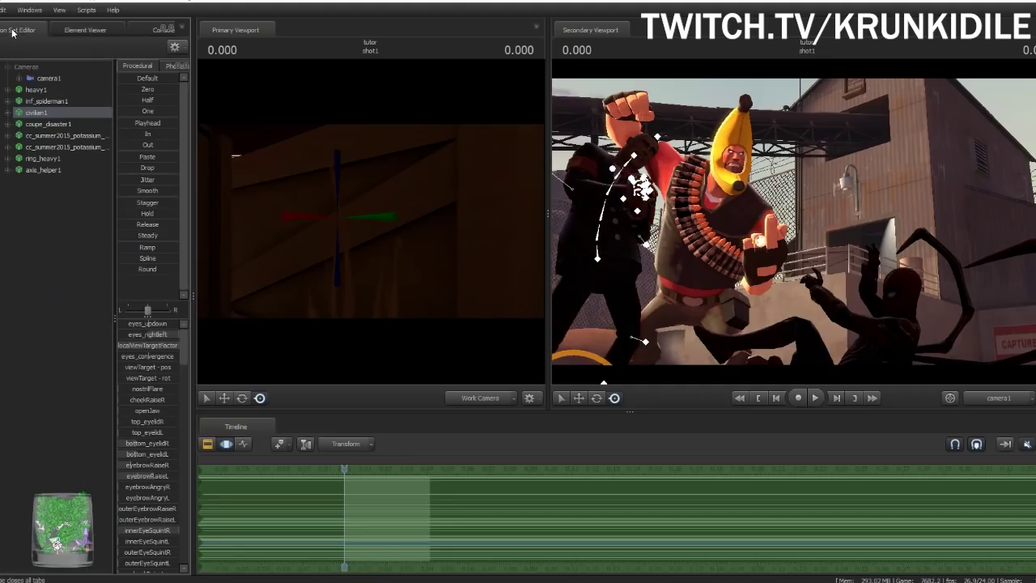
{"action": "left_click", "coordinate": [89, 147]}
{"action": "right_click", "coordinate": [89, 147]}
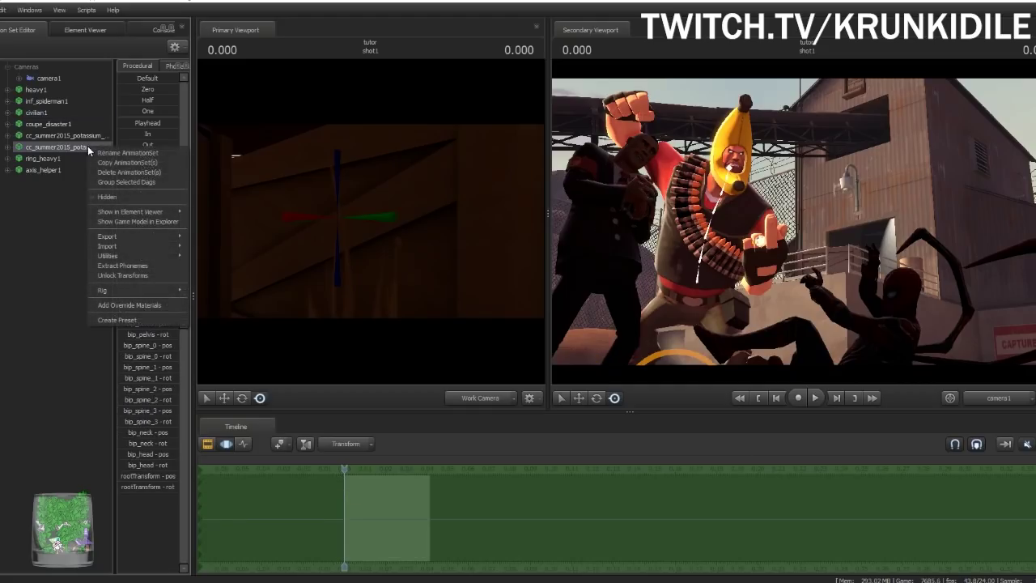
{"action": "mouse_move", "coordinate": [149, 214]}
{"action": "left_click", "coordinate": [220, 227]}
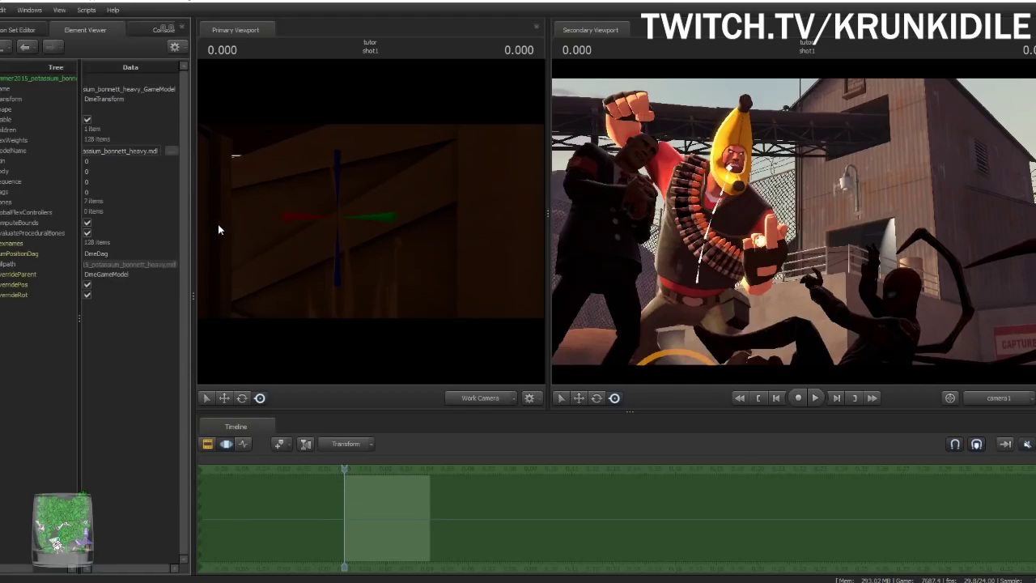
{"action": "right_click", "coordinate": [32, 254]}
{"action": "mouse_move", "coordinate": [157, 303]}
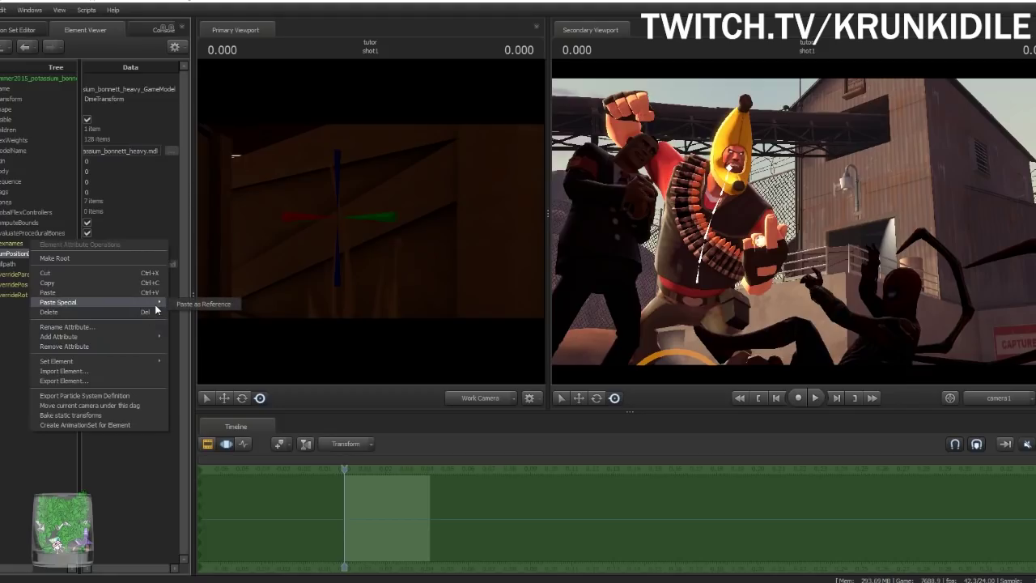
{"action": "left_click", "coordinate": [199, 304]}
Check heavy1's model in the Element Viewer for an illumPositionDag attribute, then return to the animation sets and clear the selection
{"action": "left_click", "coordinate": [23, 30]}
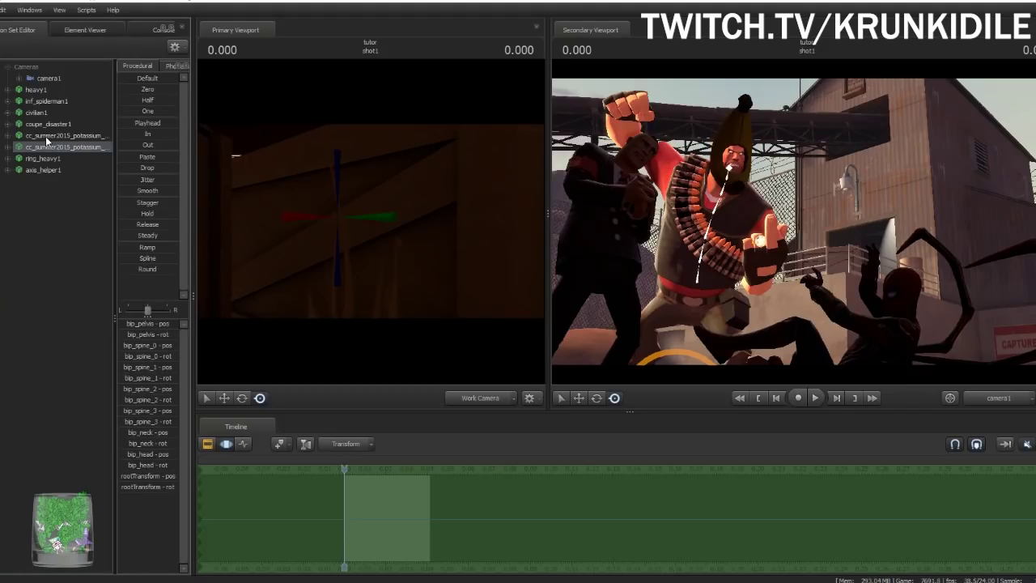
{"action": "right_click", "coordinate": [43, 91]}
{"action": "mouse_move", "coordinate": [132, 155]}
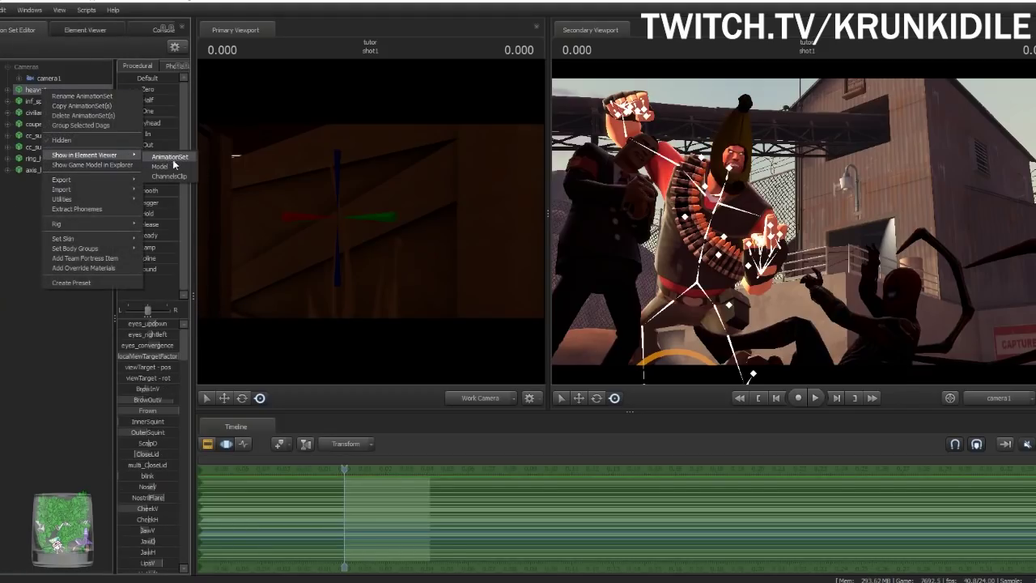
{"action": "left_click", "coordinate": [170, 157]}
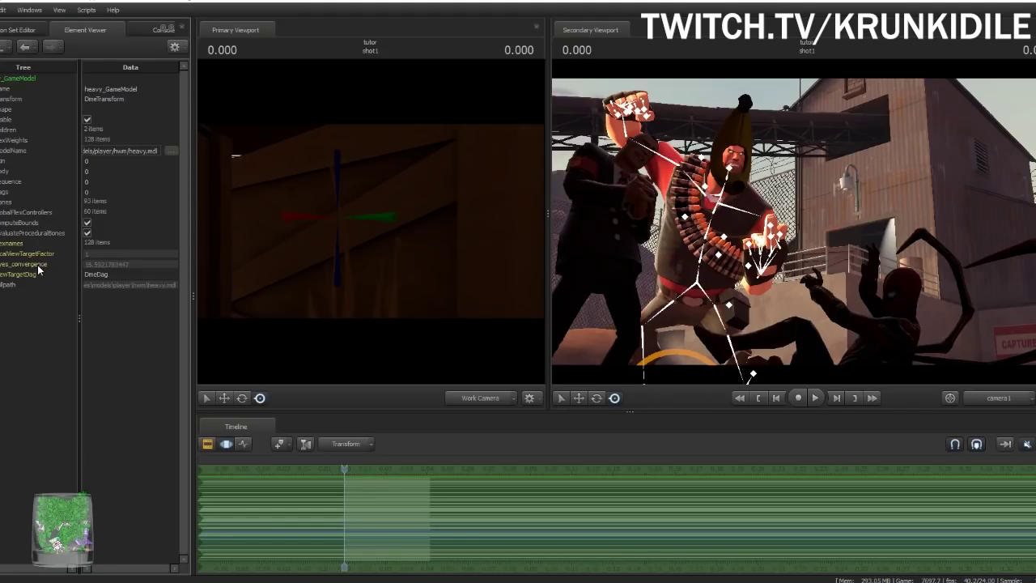
{"action": "left_click", "coordinate": [11, 31]}
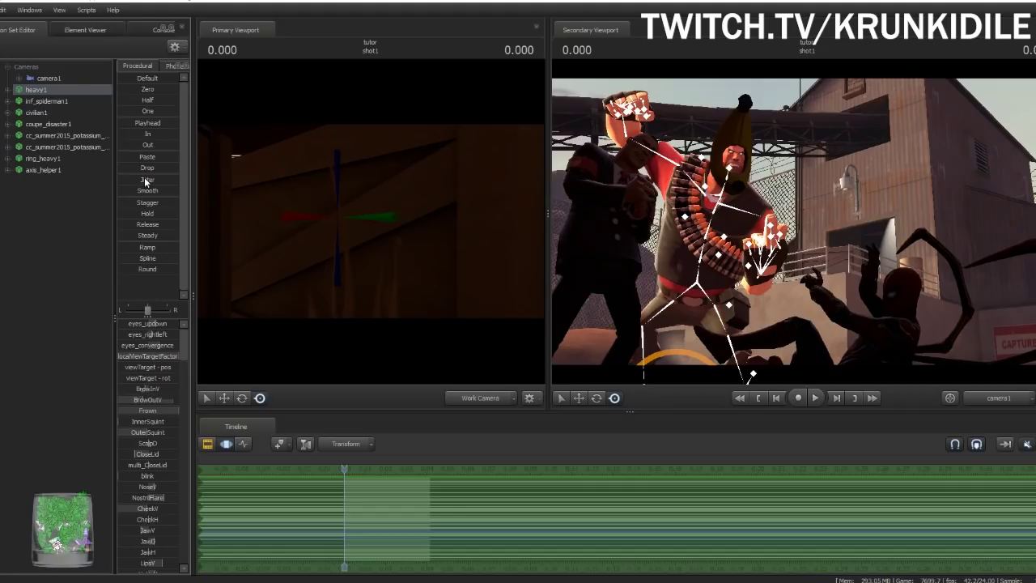
{"action": "left_click", "coordinate": [23, 294]}
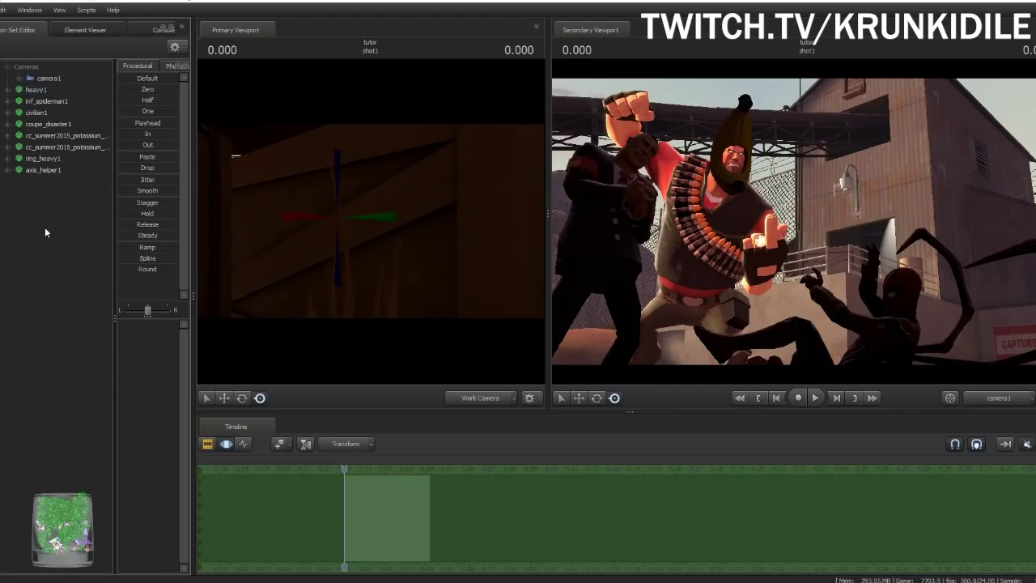
Show ring_heavy1's model in the Element Viewer and paste the copied attribute as a reference onto its illumPositionDag
{"action": "right_click", "coordinate": [65, 156]}
{"action": "mouse_move", "coordinate": [138, 220]}
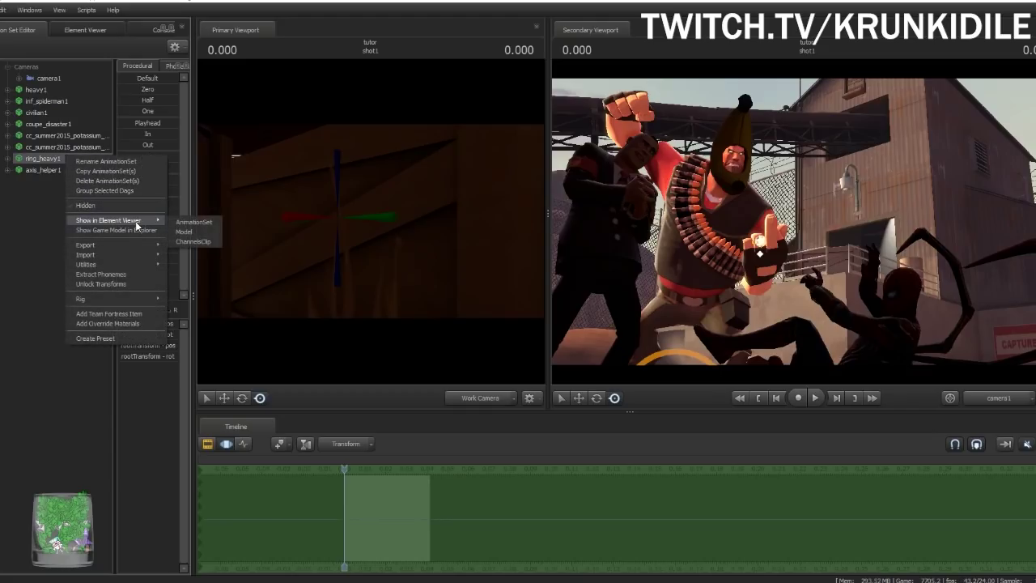
{"action": "left_click", "coordinate": [185, 230]}
{"action": "right_click", "coordinate": [27, 254]}
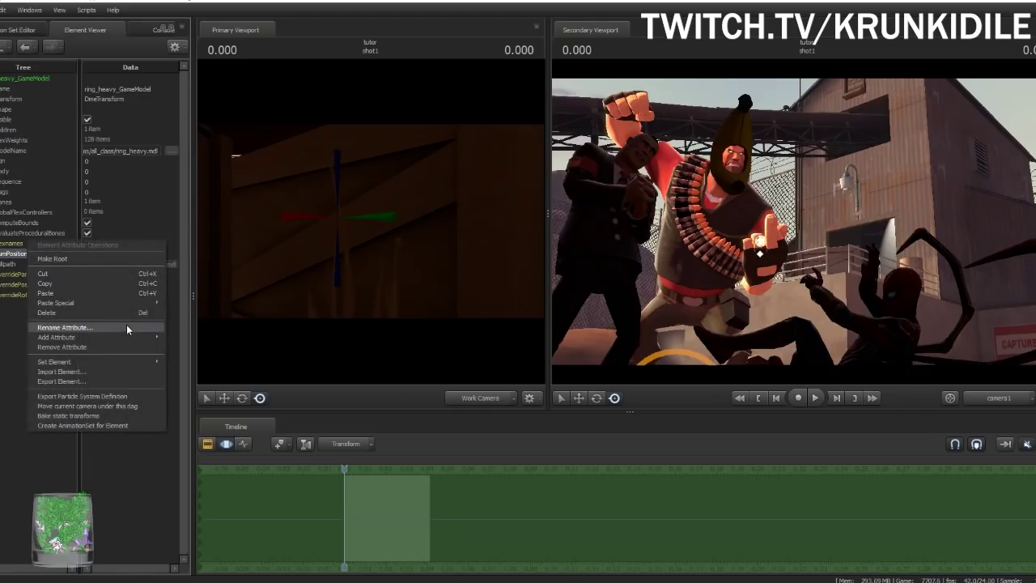
{"action": "mouse_move", "coordinate": [143, 306]}
{"action": "left_click", "coordinate": [201, 307]}
{"action": "left_click", "coordinate": [19, 32]}
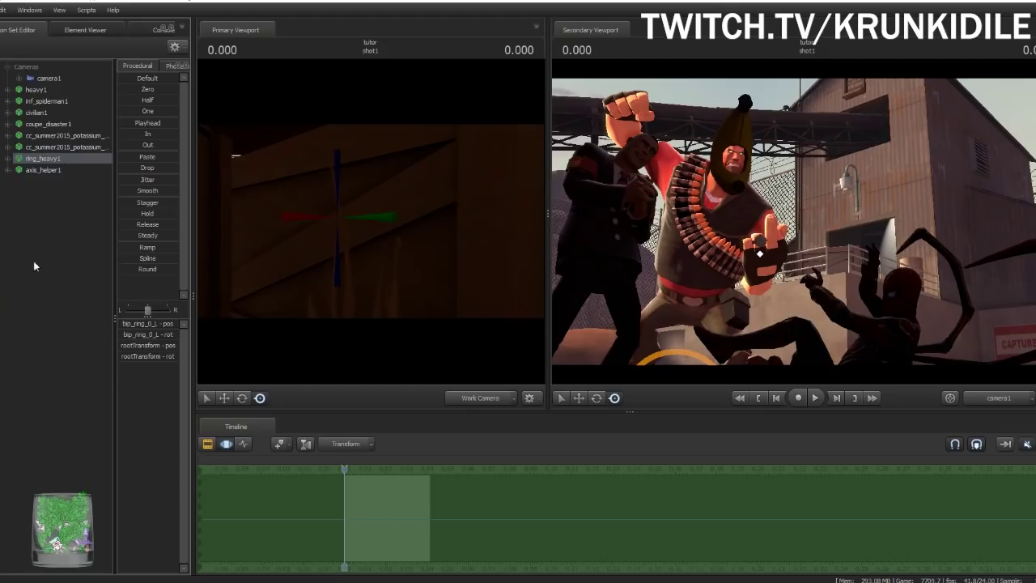
Start an animation set for a new model and search the model list for "casual" and "hwm", sorted by mod
{"action": "right_click", "coordinate": [68, 221]}
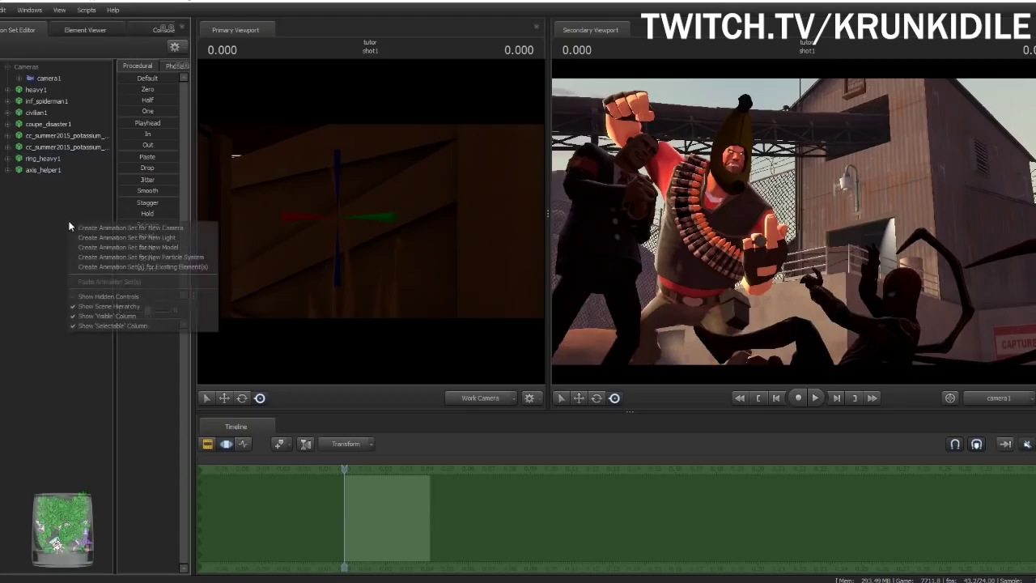
{"action": "left_click", "coordinate": [174, 244]}
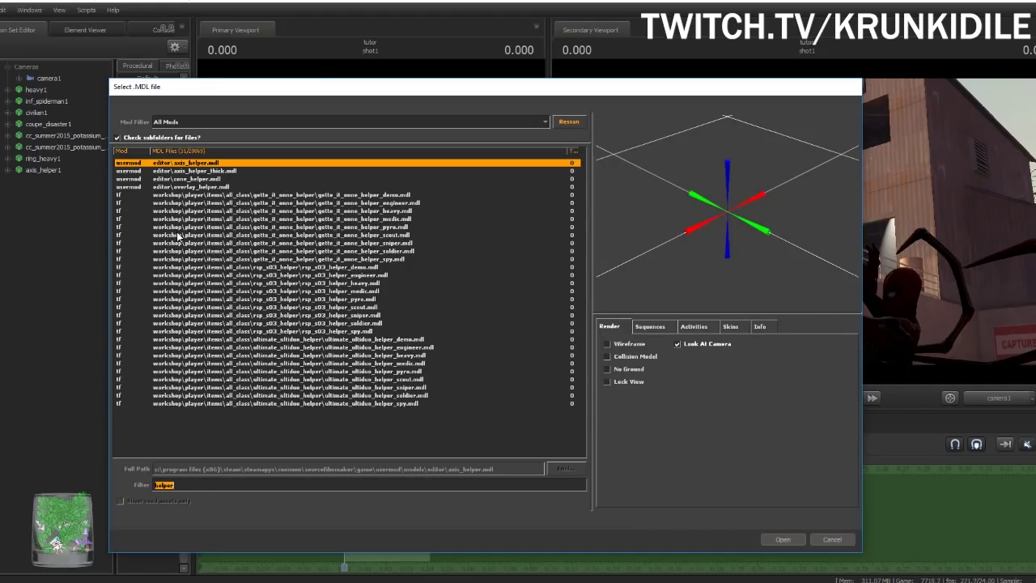
{"action": "type", "text": "casual"}
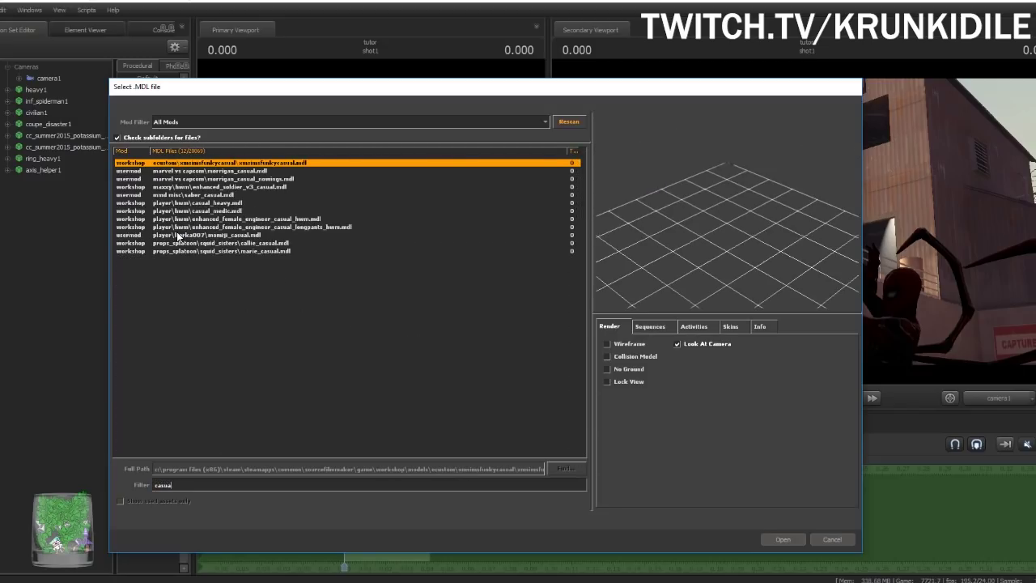
{"action": "key", "text": "BackSpace"}
{"action": "key", "text": "BackSpace"}
{"action": "key", "text": "BackSpace"}
{"action": "key", "text": "BackSpace"}
{"action": "key", "text": "BackSpace"}
{"action": "type", "text": "hwm"}
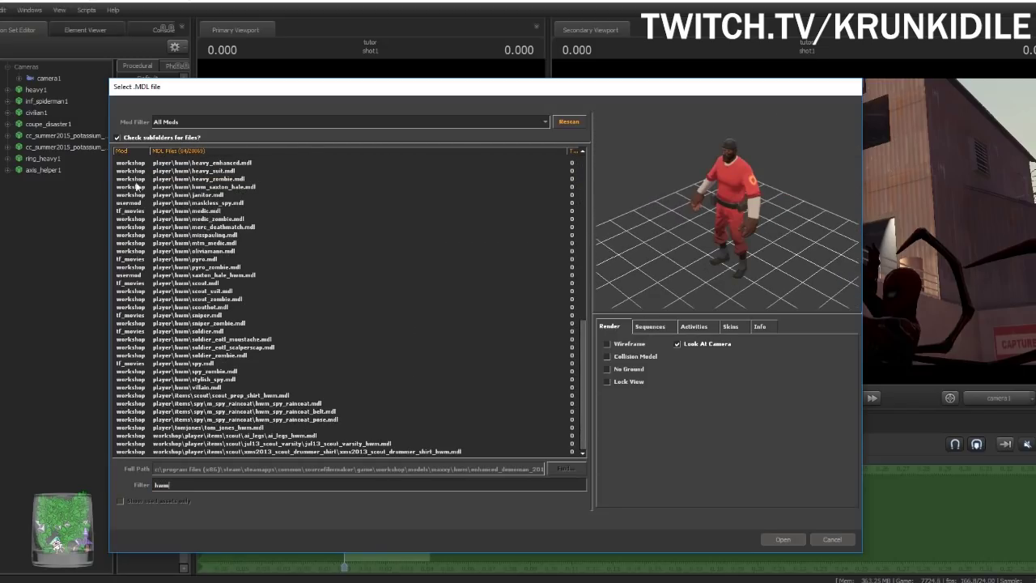
{"action": "left_click", "coordinate": [122, 150]}
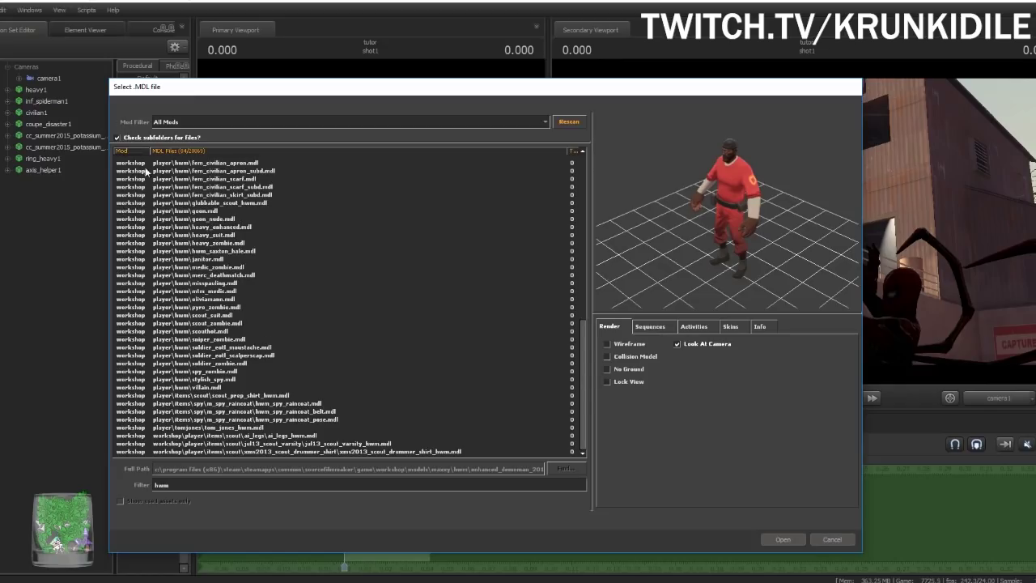
{"action": "left_click", "coordinate": [255, 165]}
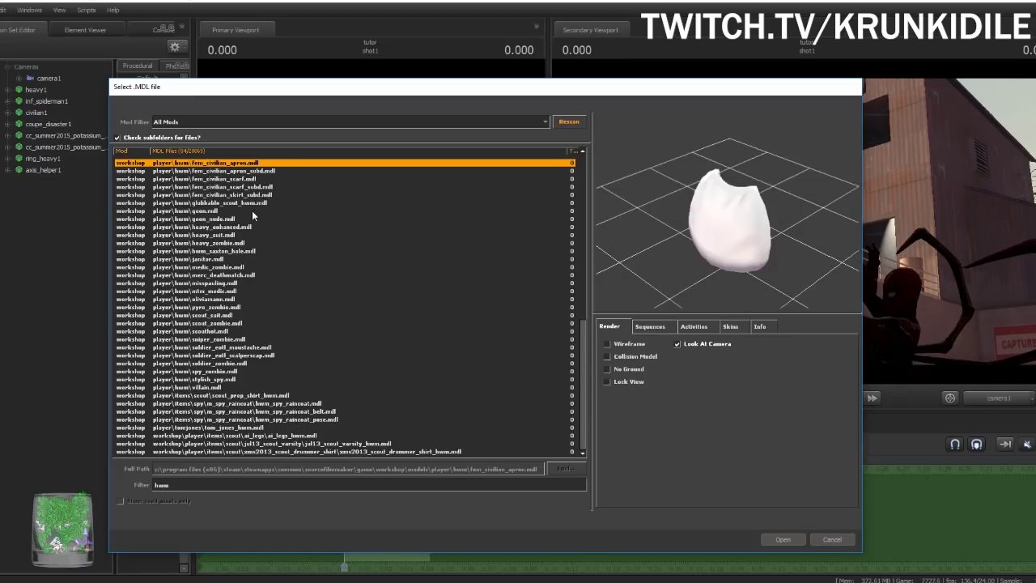
Restrict the model list to the workshop mod and filter it by "heavy"
{"action": "left_click", "coordinate": [316, 123]}
{"action": "left_click", "coordinate": [229, 148]}
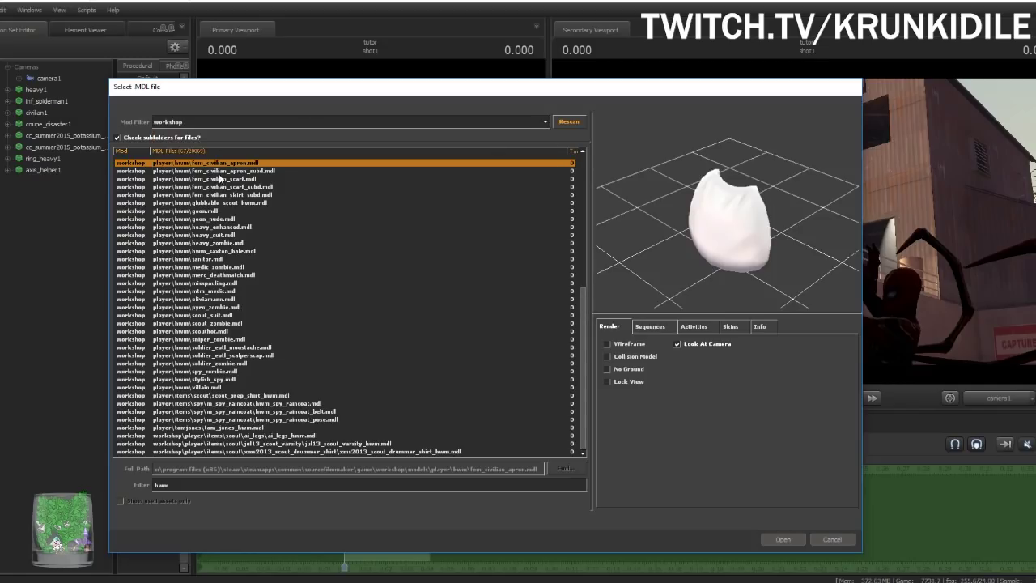
{"action": "double_click", "coordinate": [194, 484]}
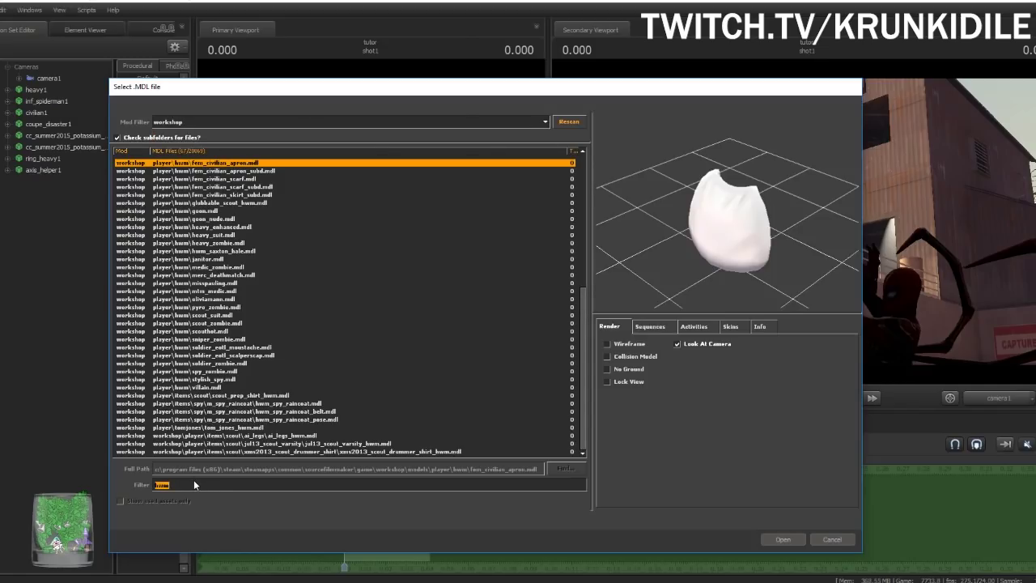
{"action": "type", "text": "heavy"}
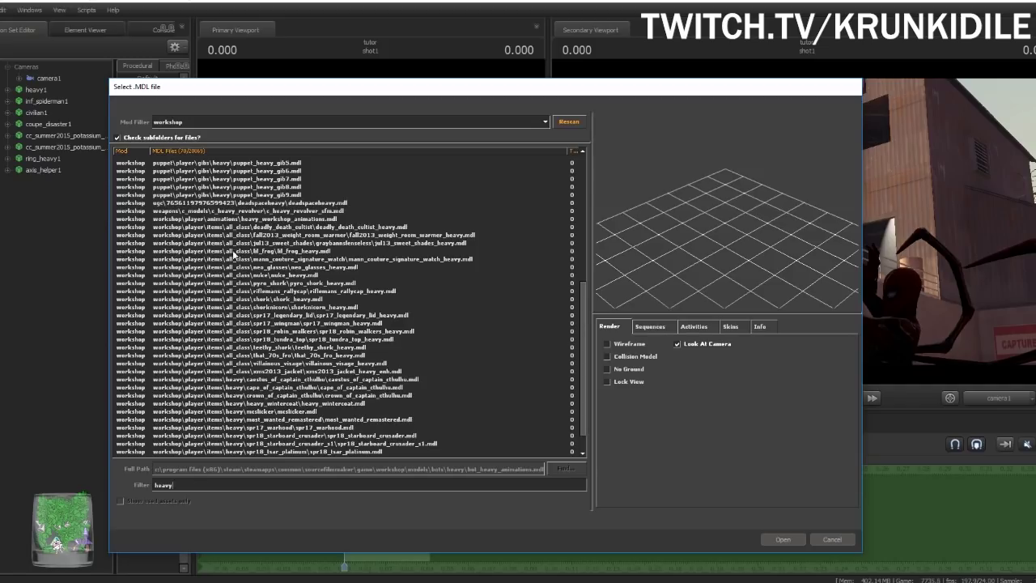
{"action": "scroll", "coordinate": [199, 212], "scroll_direction": "down", "scroll_amount": 1}
{"action": "scroll", "coordinate": [208, 229], "scroll_direction": "up", "scroll_amount": 2}
{"action": "scroll", "coordinate": [207, 233], "scroll_direction": "down", "scroll_amount": 2}
{"action": "scroll", "coordinate": [208, 234], "scroll_direction": "up", "scroll_amount": 2}
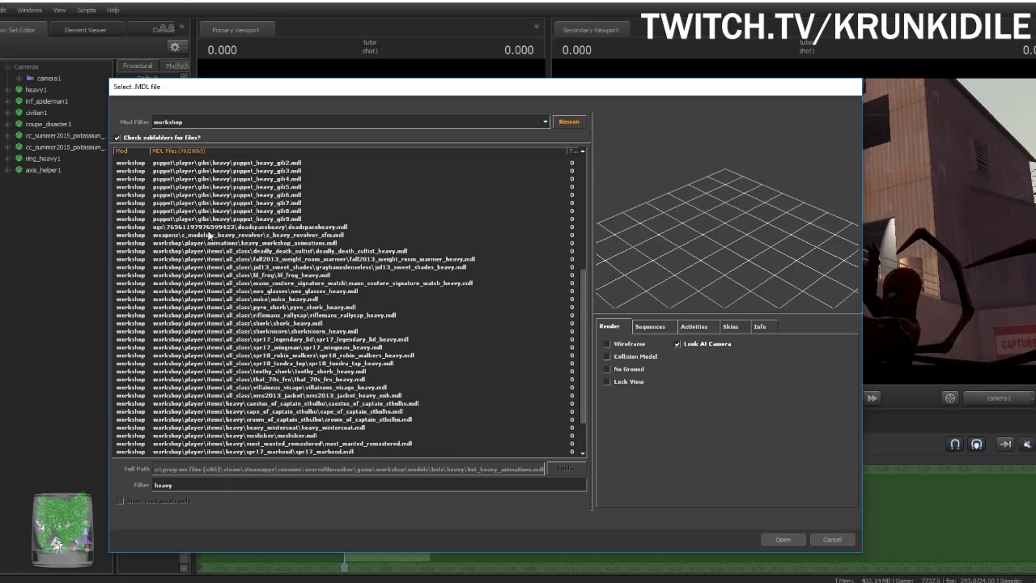
Preview several of the listed heavy models and load player\hwm\heavy_enhanced.mdl into the scene
{"action": "left_click", "coordinate": [306, 242]}
{"action": "left_click", "coordinate": [309, 235]}
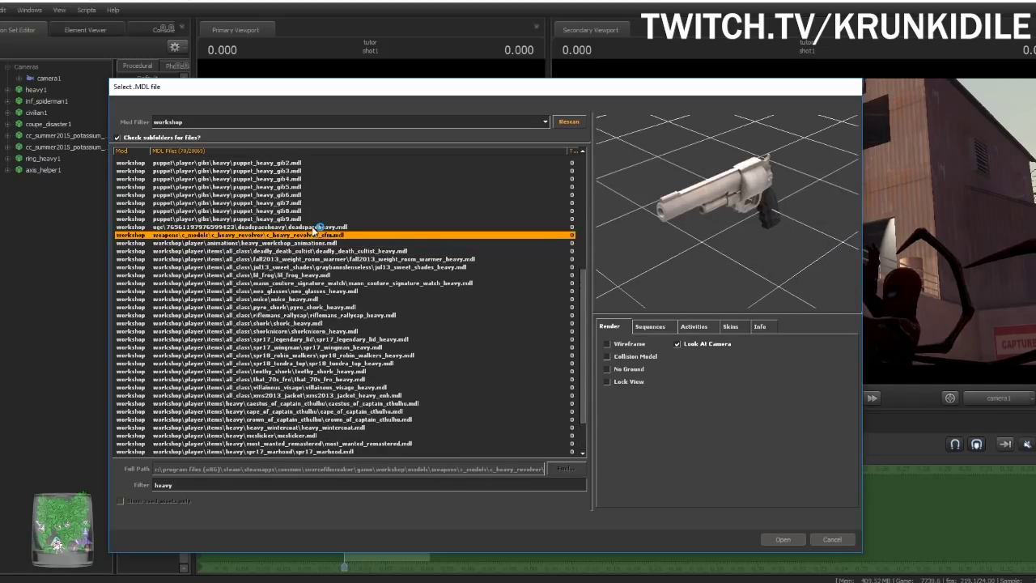
{"action": "left_click", "coordinate": [314, 227]}
{"action": "scroll", "coordinate": [274, 227], "scroll_direction": "up", "scroll_amount": 9}
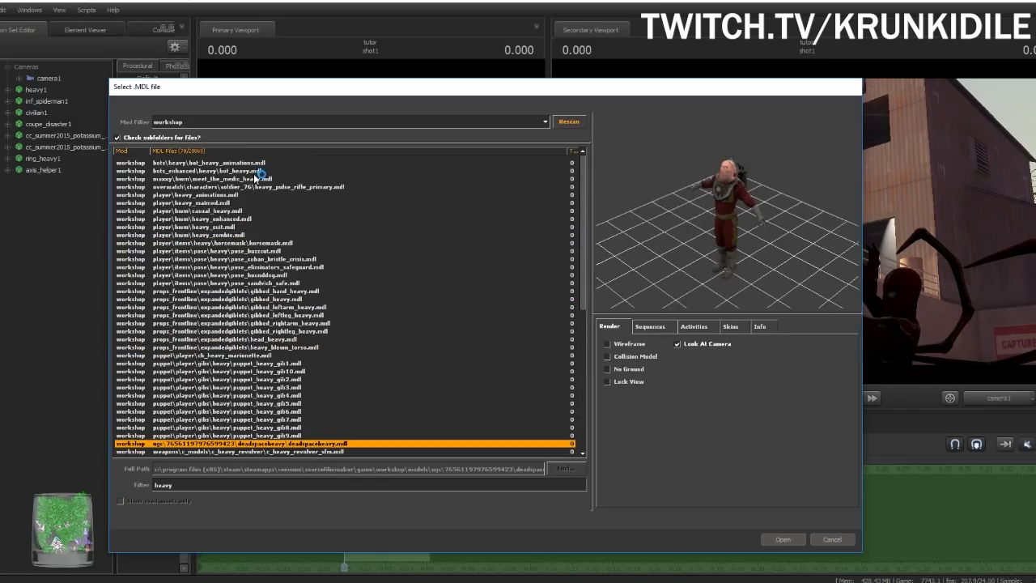
{"action": "left_click", "coordinate": [257, 171]}
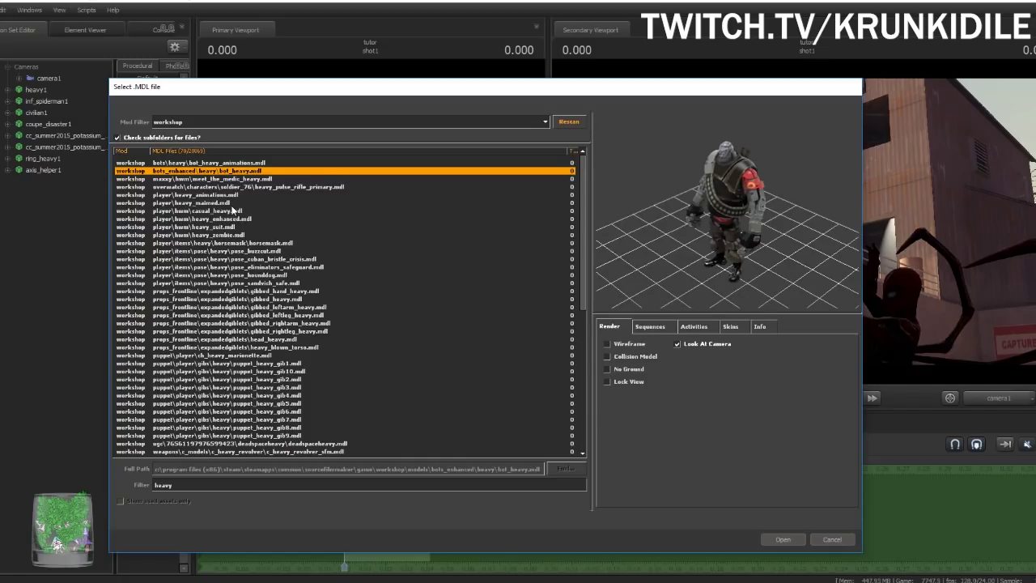
{"action": "left_click", "coordinate": [233, 204]}
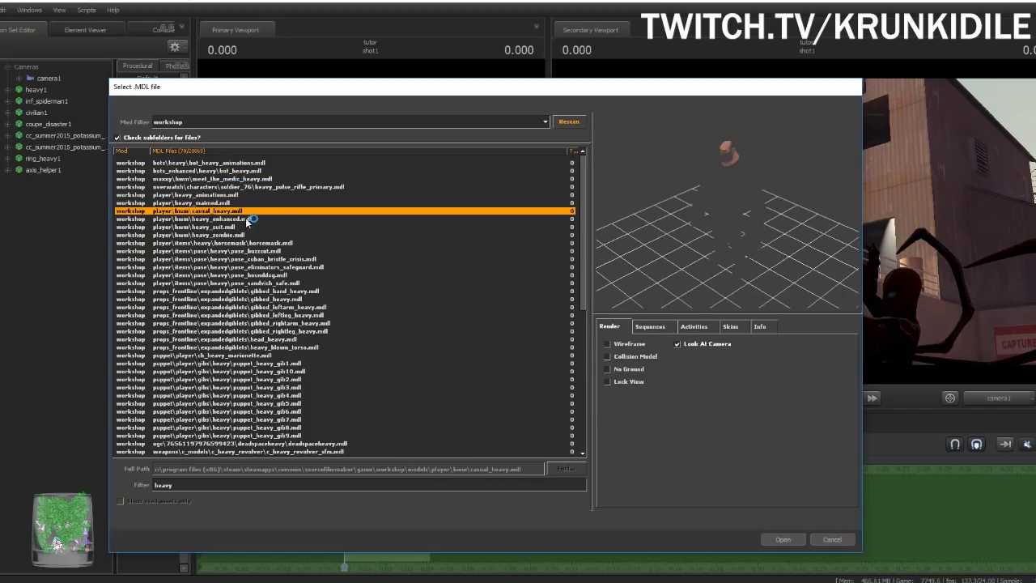
{"action": "left_click", "coordinate": [245, 218]}
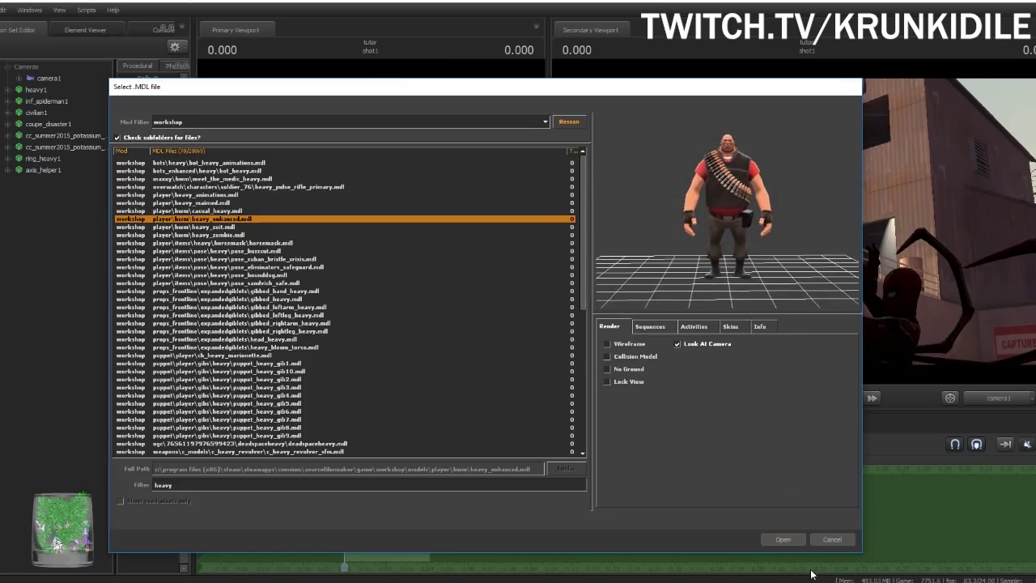
{"action": "left_click", "coordinate": [784, 540]}
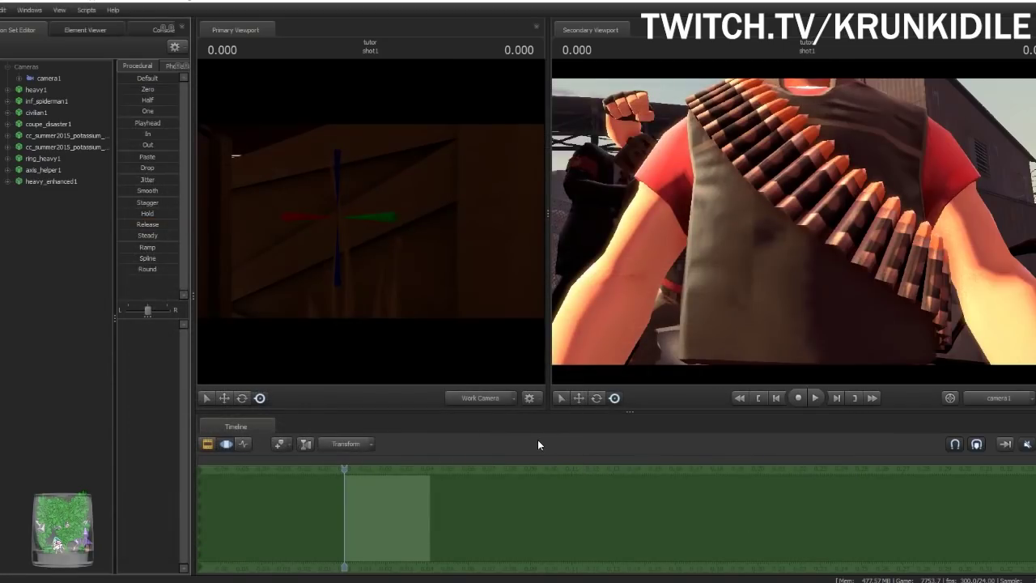
Bring the work camera to the shot camera's view, pull it back to frame the new heavy and fighting group, and widen the primary viewport
{"action": "left_click", "coordinate": [485, 397]}
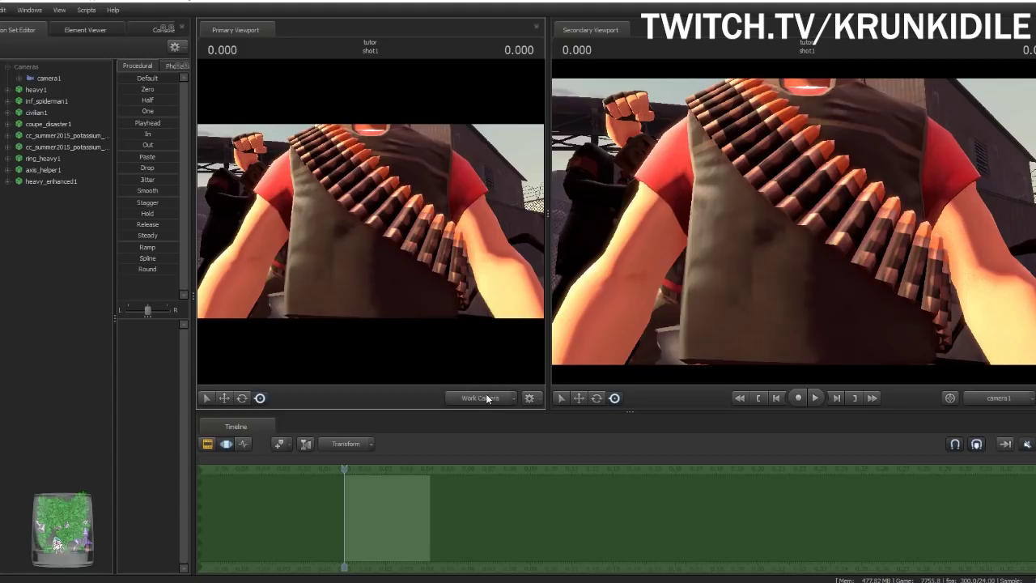
{"action": "key", "text": "s"}
{"action": "left_click_drag", "start_coordinate": [476, 276], "coordinate": [437, 302]}
{"action": "key", "text": "z"}
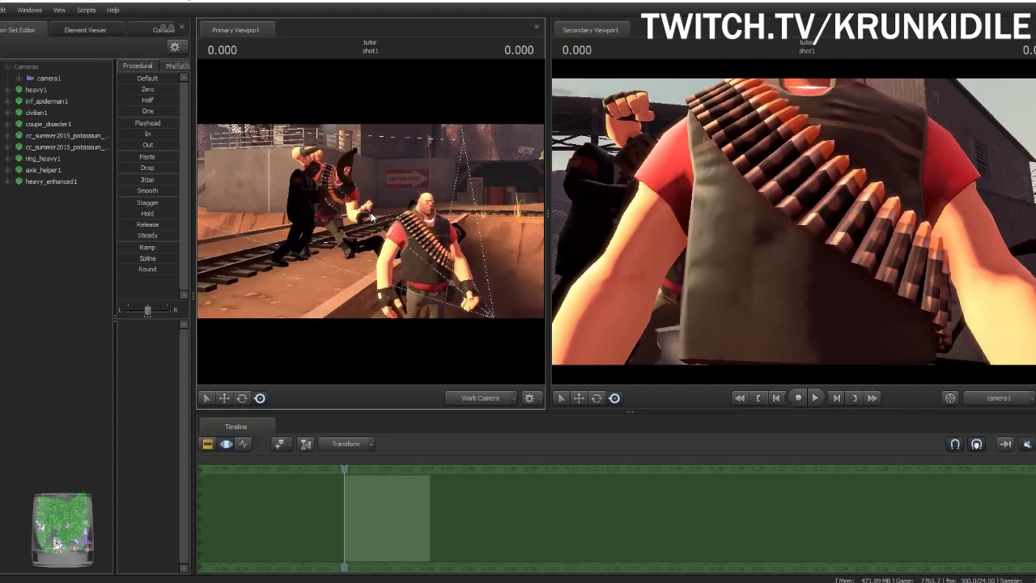
{"action": "left_click_drag", "start_coordinate": [417, 176], "coordinate": [414, 165]}
{"action": "key", "text": "w"}
{"action": "left_click_drag", "start_coordinate": [549, 267], "coordinate": [902, 310]}
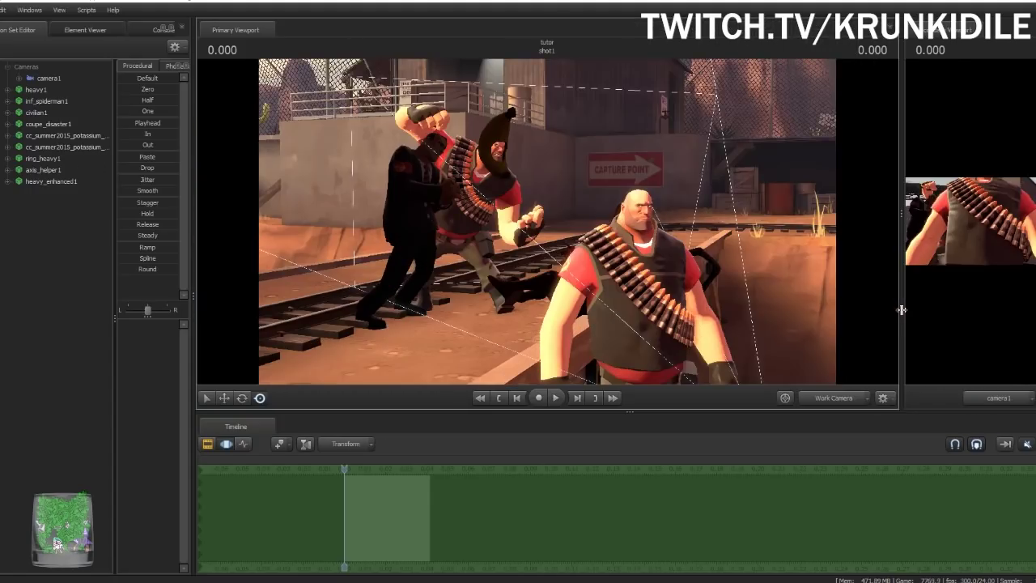
Copy the pose samples of heavy1 and paste them onto heavy_enhanced1
{"action": "left_click", "coordinate": [43, 91]}
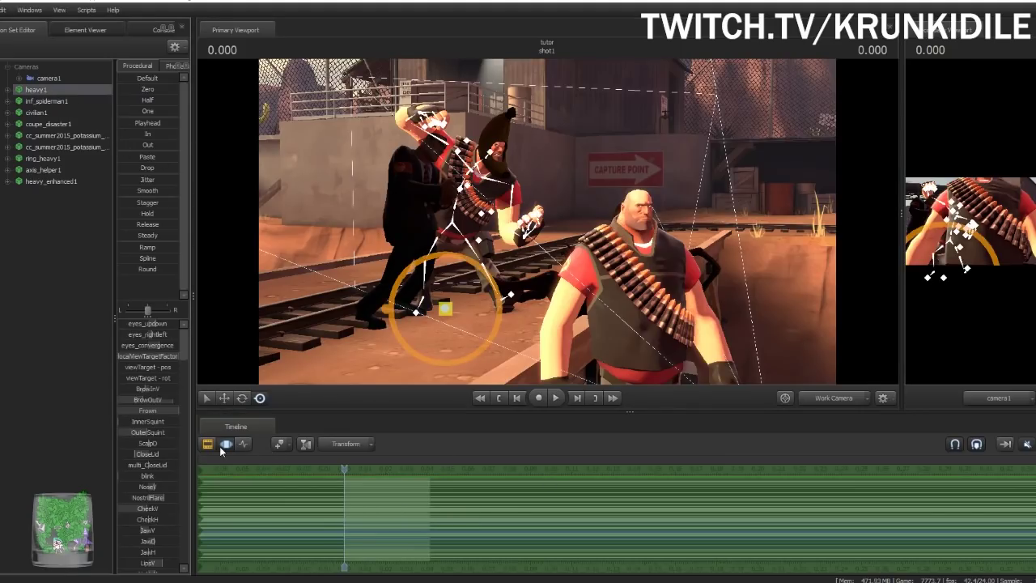
{"action": "right_click", "coordinate": [421, 511]}
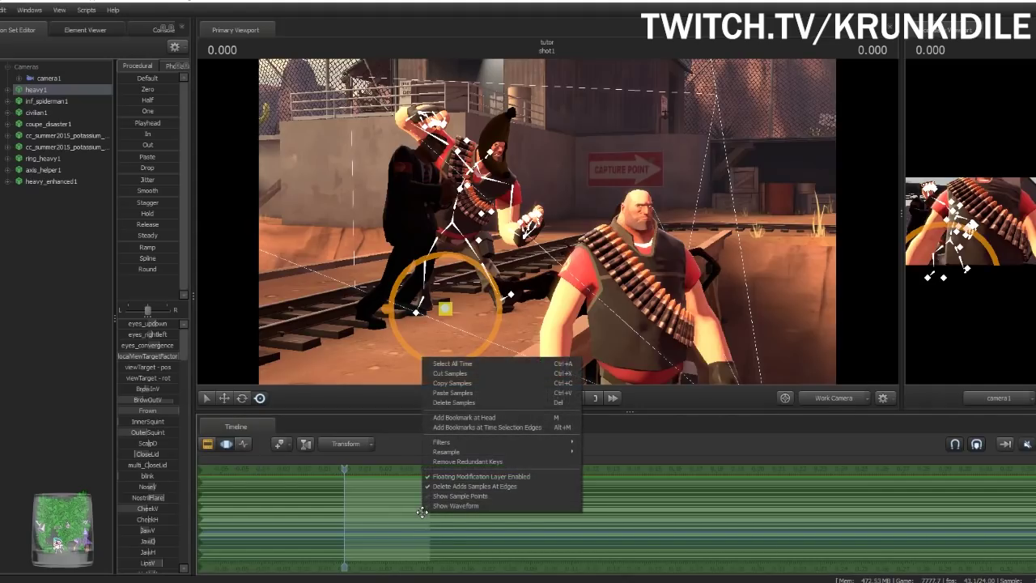
{"action": "left_click", "coordinate": [466, 383]}
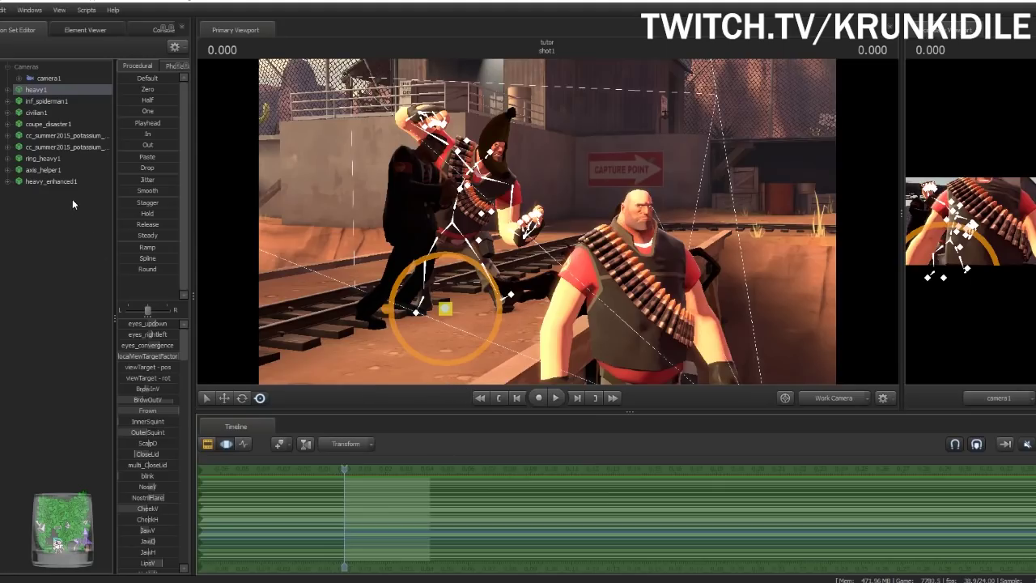
{"action": "left_click", "coordinate": [64, 182]}
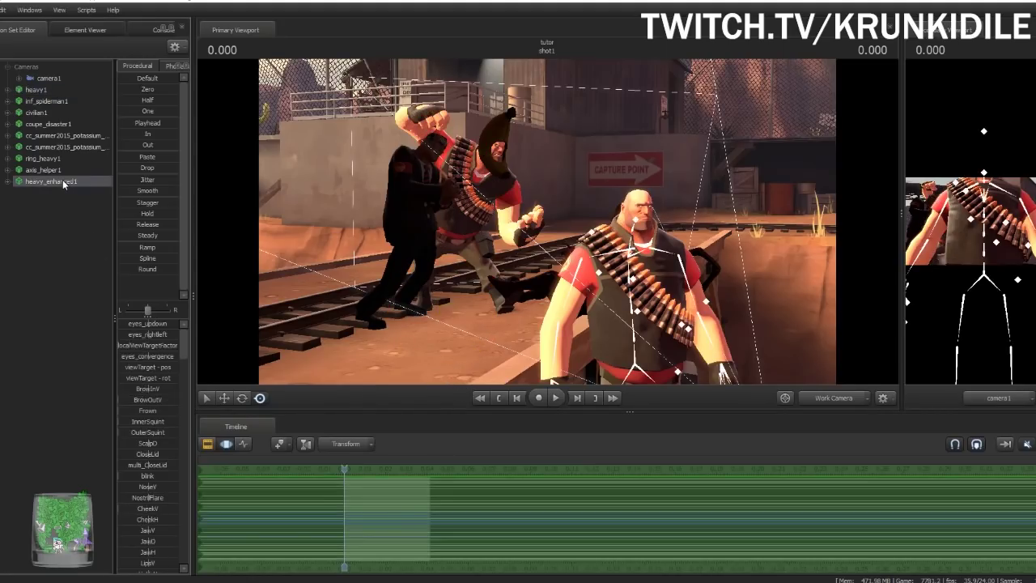
{"action": "right_click", "coordinate": [404, 500]}
{"action": "left_click", "coordinate": [479, 380]}
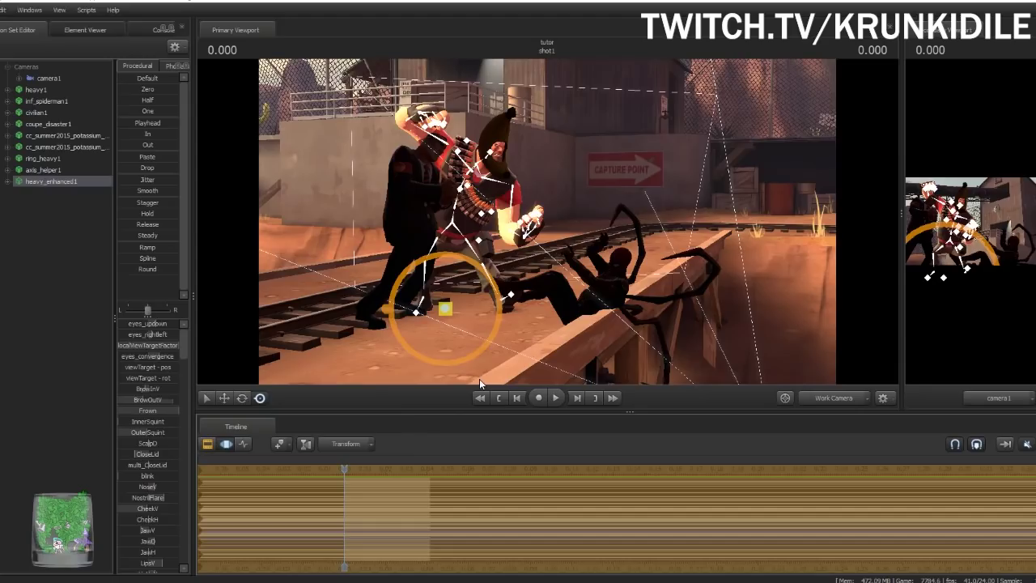
Examine the enhanced heavy in the pasted pose from closer up and from different angles
{"action": "key", "text": "w"}
{"action": "left_click_drag", "start_coordinate": [547, 221], "coordinate": [517, 198]}
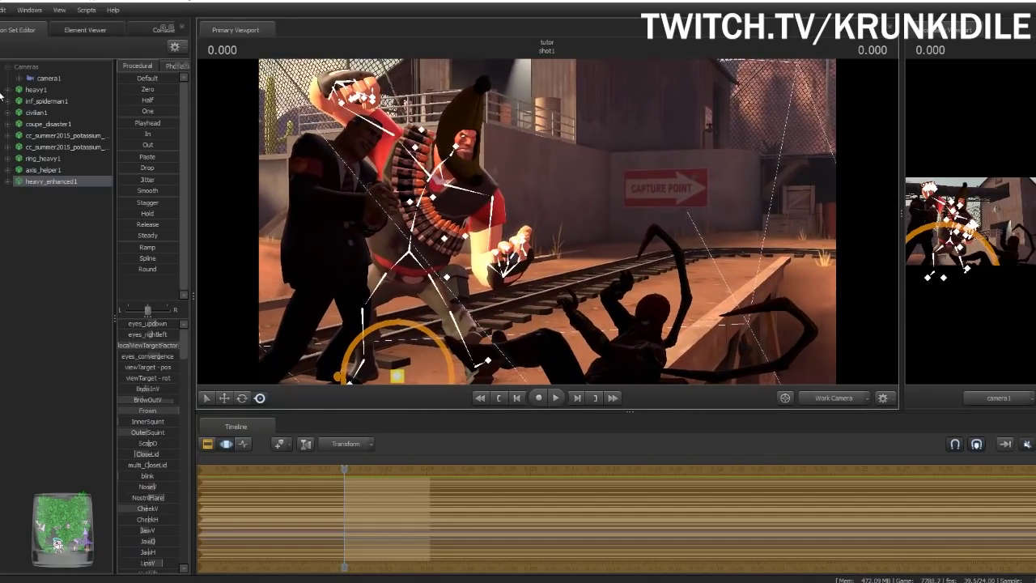
{"action": "mouse_move", "coordinate": [540, 232]}
{"action": "left_mouse_down"}
{"action": "mouse_move", "coordinate": [509, 222]}
{"action": "mouse_move", "coordinate": [519, 231]}
{"action": "mouse_move", "coordinate": [509, 234]}
{"action": "mouse_move", "coordinate": [543, 223]}
{"action": "left_mouse_up"}
{"action": "key", "text": "w"}
{"action": "key", "text": "s"}
{"action": "key", "text": "a"}
{"action": "key", "text": "w"}
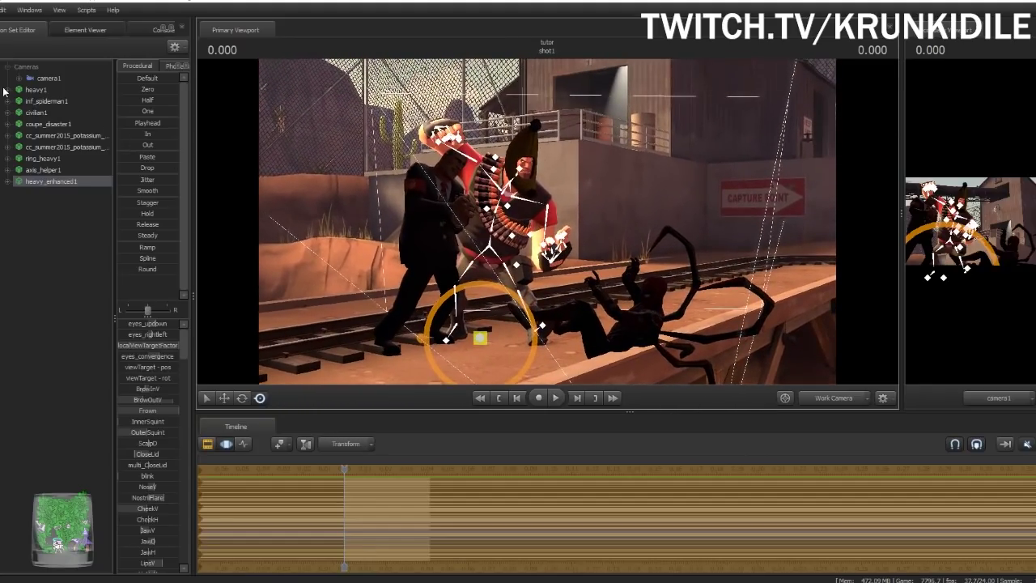
Show heavy_enhanced1's model in the Element Viewer, paste the copied attribute as a reference onto its illumPositionDag, and check its lighting
{"action": "right_click", "coordinate": [75, 183]}
{"action": "mouse_move", "coordinate": [162, 251]}
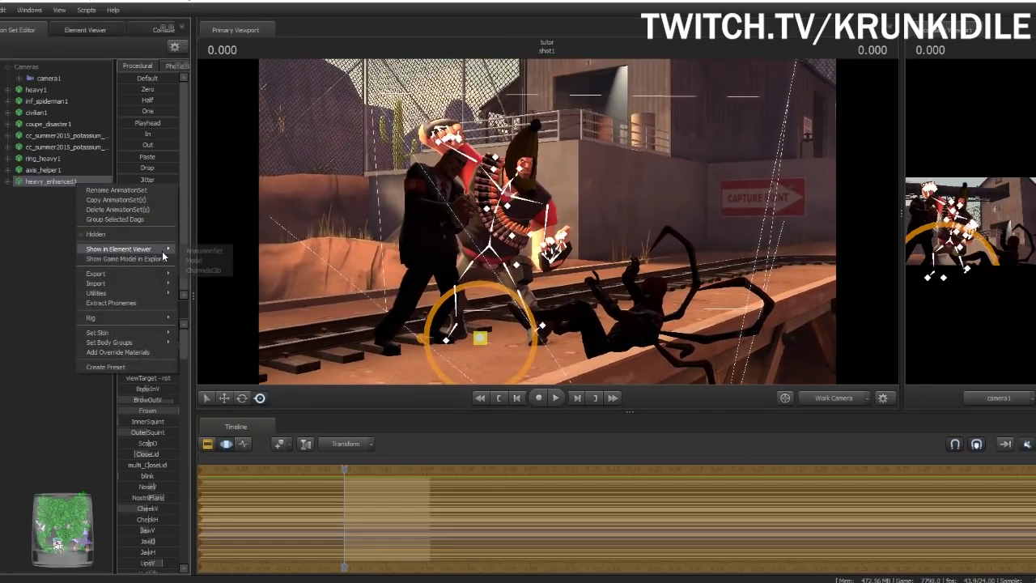
{"action": "left_click", "coordinate": [198, 255]}
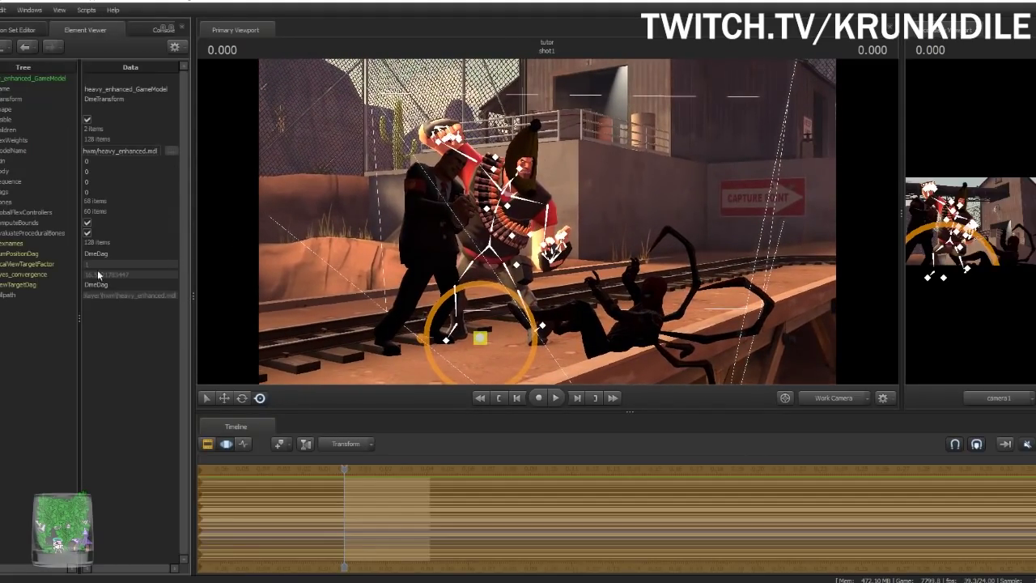
{"action": "right_click", "coordinate": [31, 252]}
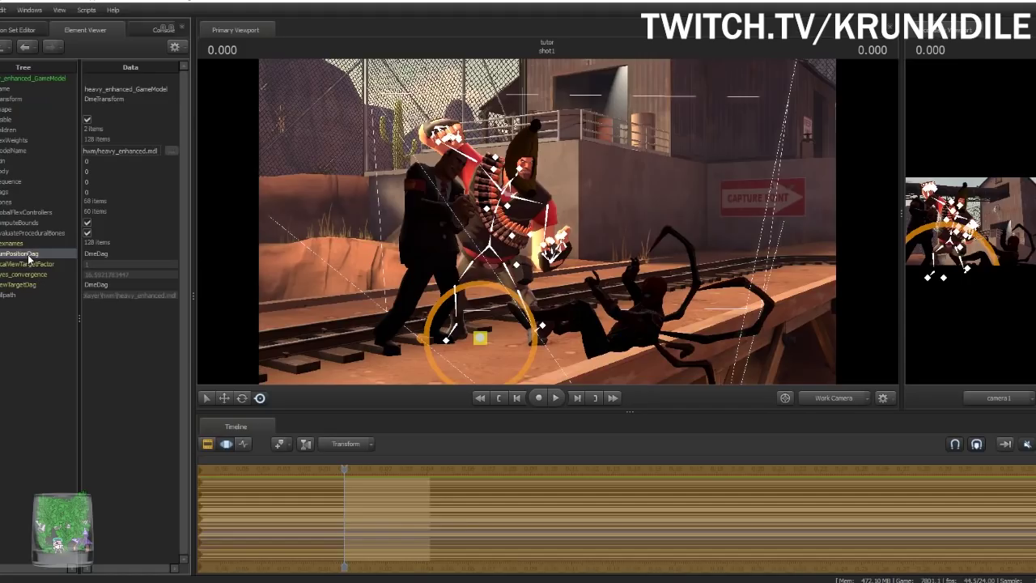
{"action": "mouse_move", "coordinate": [132, 306]}
{"action": "left_click", "coordinate": [210, 309]}
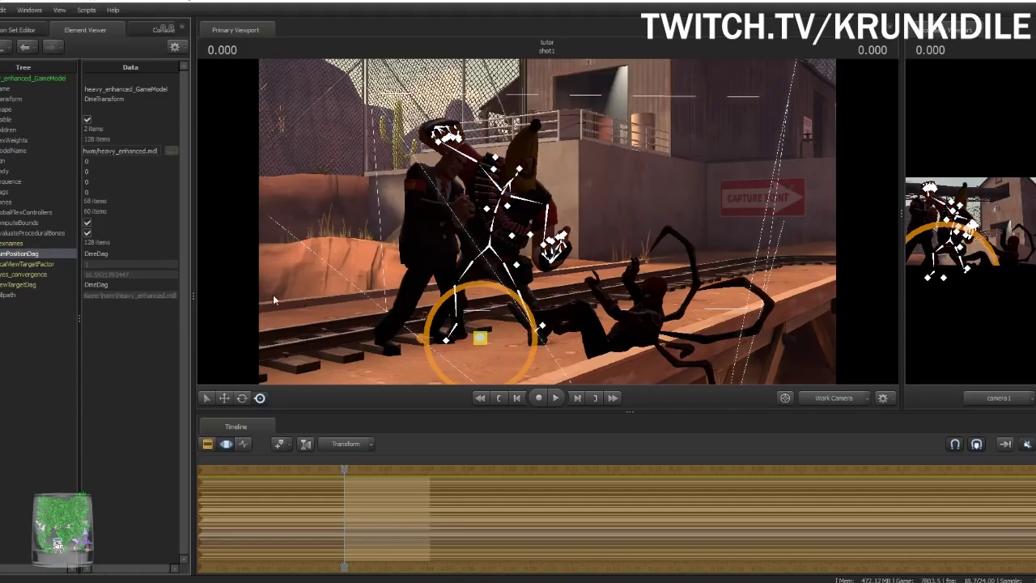
{"action": "key", "text": "w"}
{"action": "left_click_drag", "start_coordinate": [279, 294], "coordinate": [284, 296]}
{"action": "key", "text": "s"}
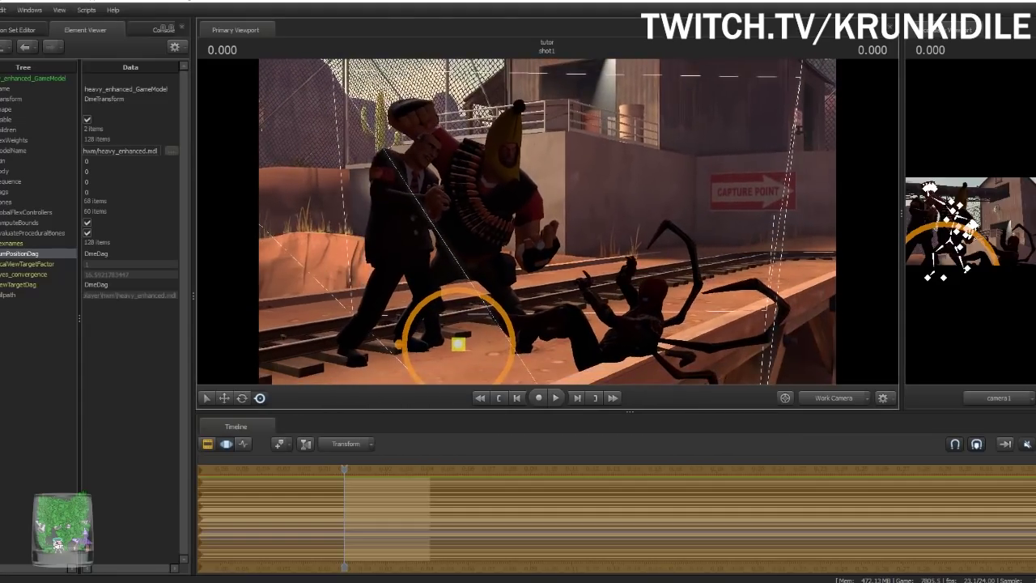
{"action": "key", "text": "ctrl"}
Start an animation set for a new model, listing the models of all mods filtered by "hwm"
{"action": "left_click", "coordinate": [26, 30]}
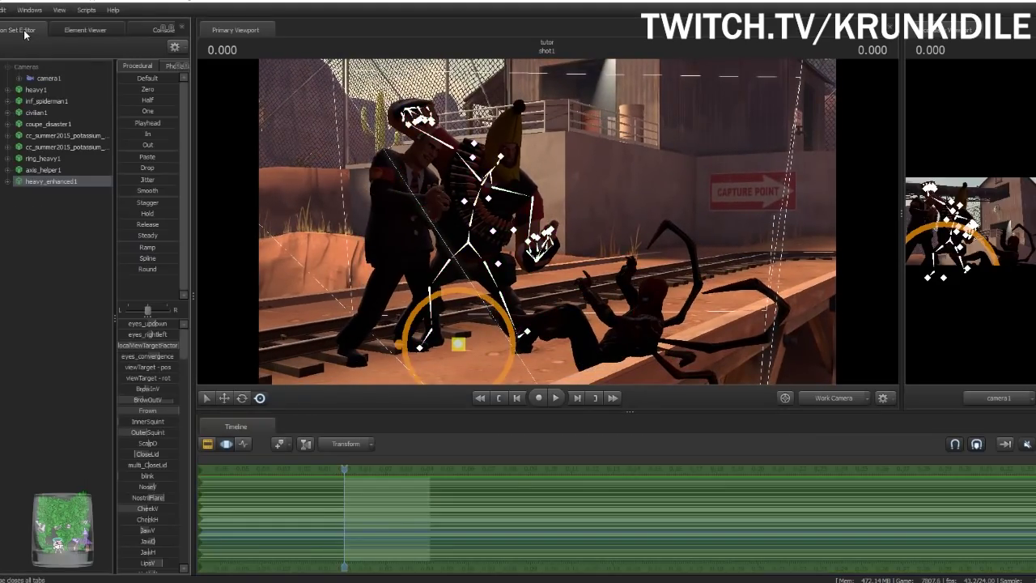
{"action": "left_click", "coordinate": [55, 237]}
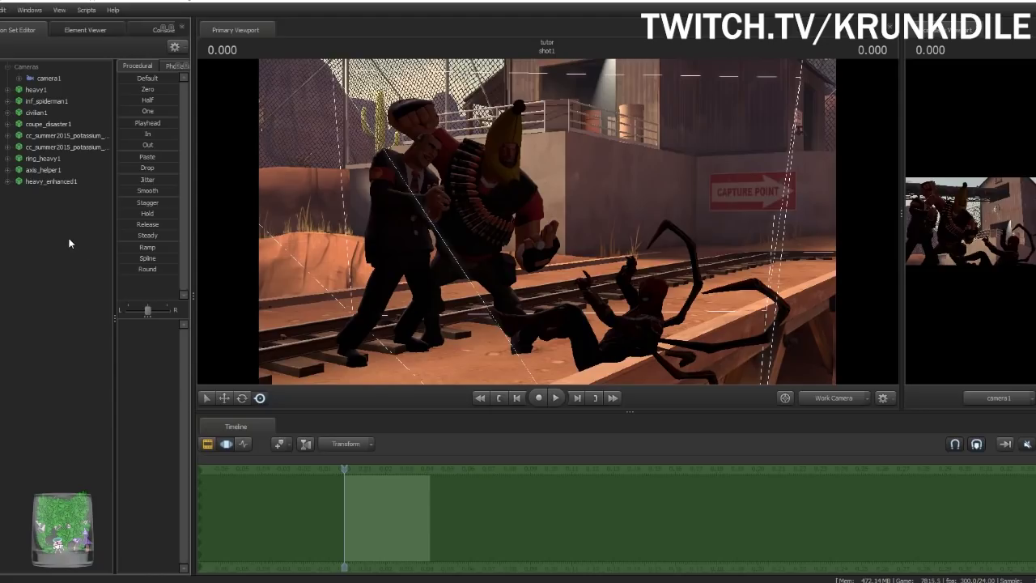
{"action": "right_click", "coordinate": [70, 243]}
{"action": "left_click", "coordinate": [131, 263]}
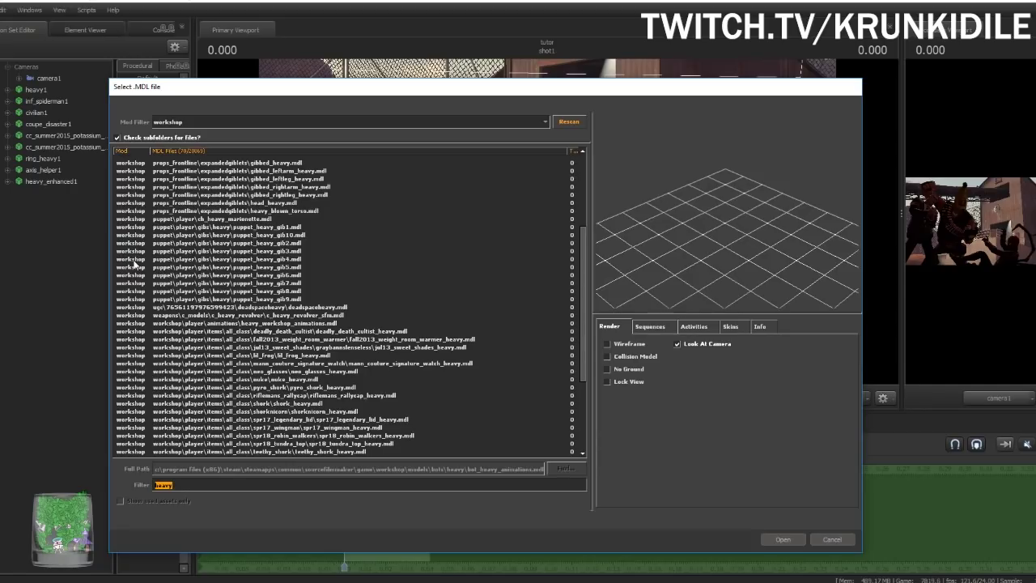
{"action": "left_click", "coordinate": [293, 125]}
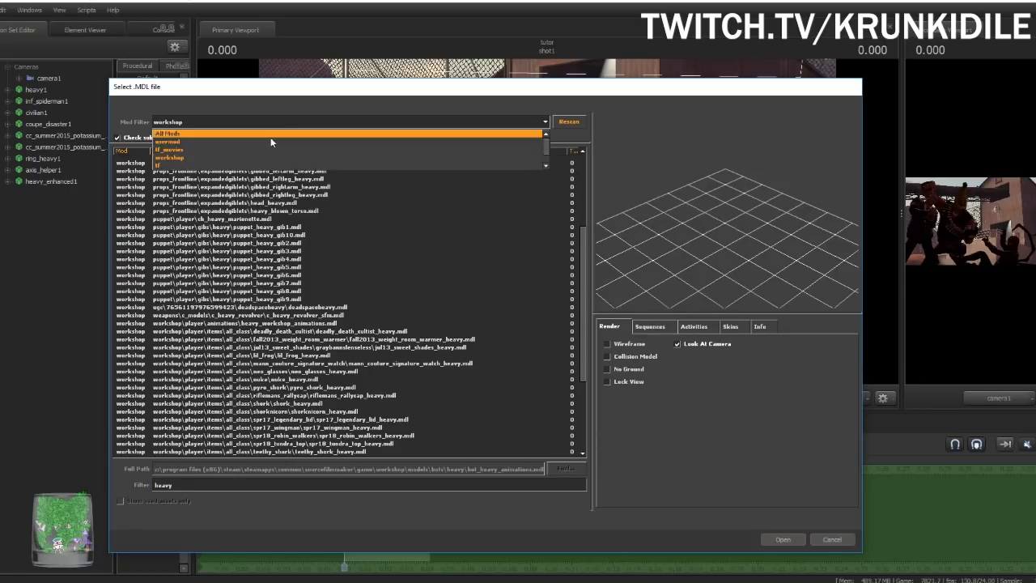
{"action": "left_click", "coordinate": [256, 134]}
{"action": "double_click", "coordinate": [234, 486]}
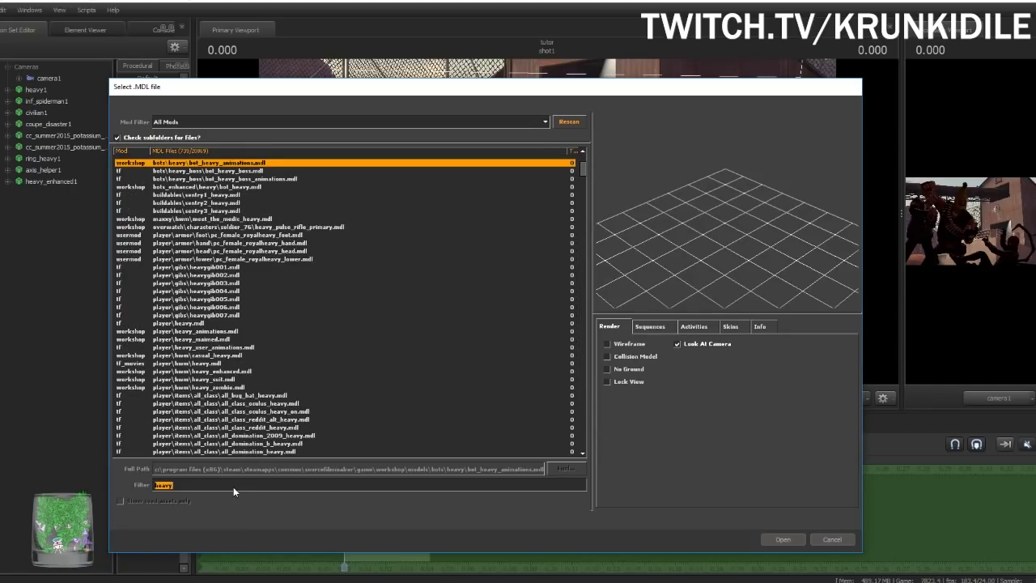
{"action": "type", "text": "hwm"}
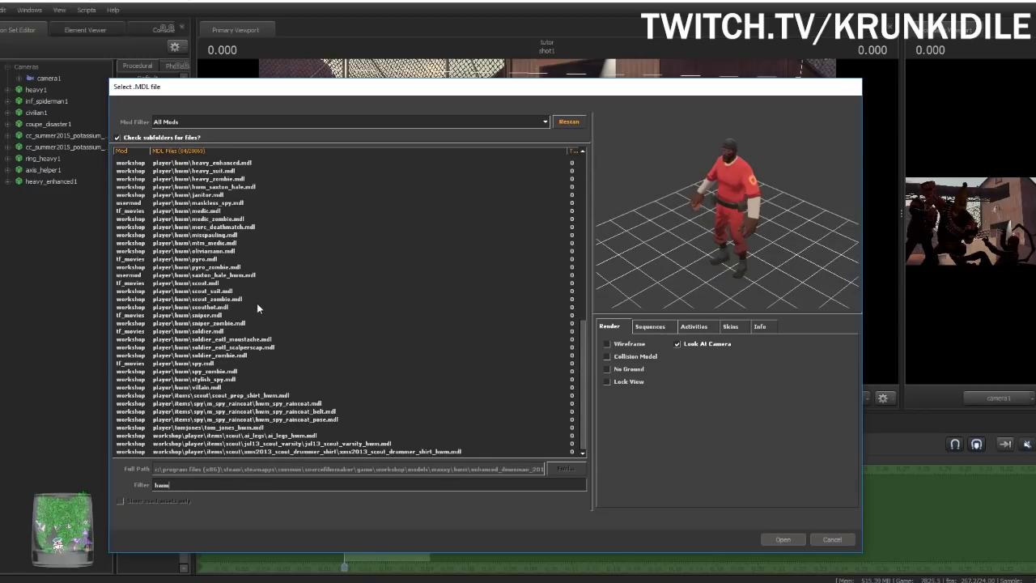
Shorten the model filter to "h", look through the list, and load the enhanced_demoman_2014 model into the scene
{"action": "key", "text": "BackSpace"}
{"action": "key", "text": "BackSpace"}
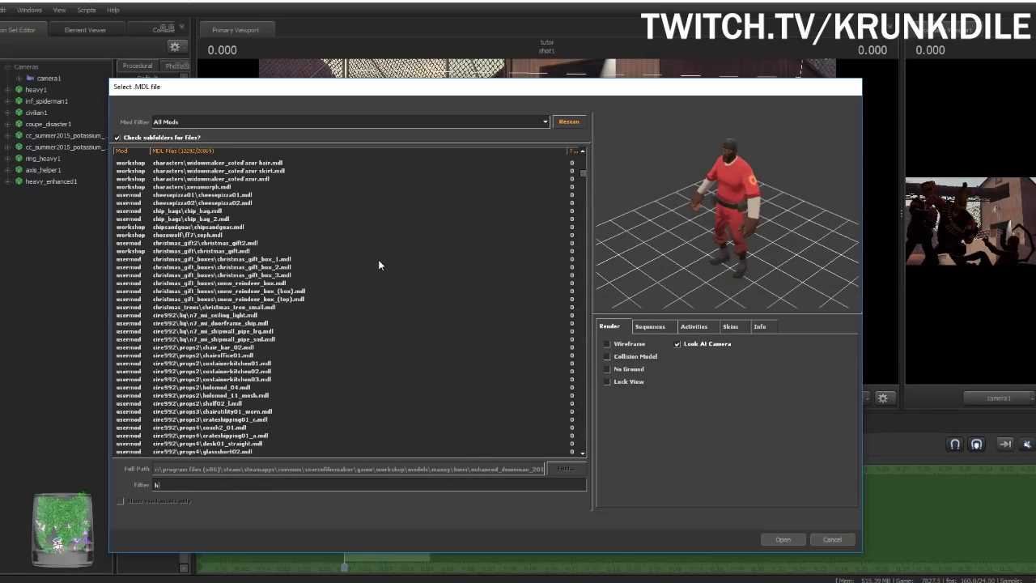
{"action": "scroll", "coordinate": [381, 249], "scroll_direction": "up", "scroll_amount": 10}
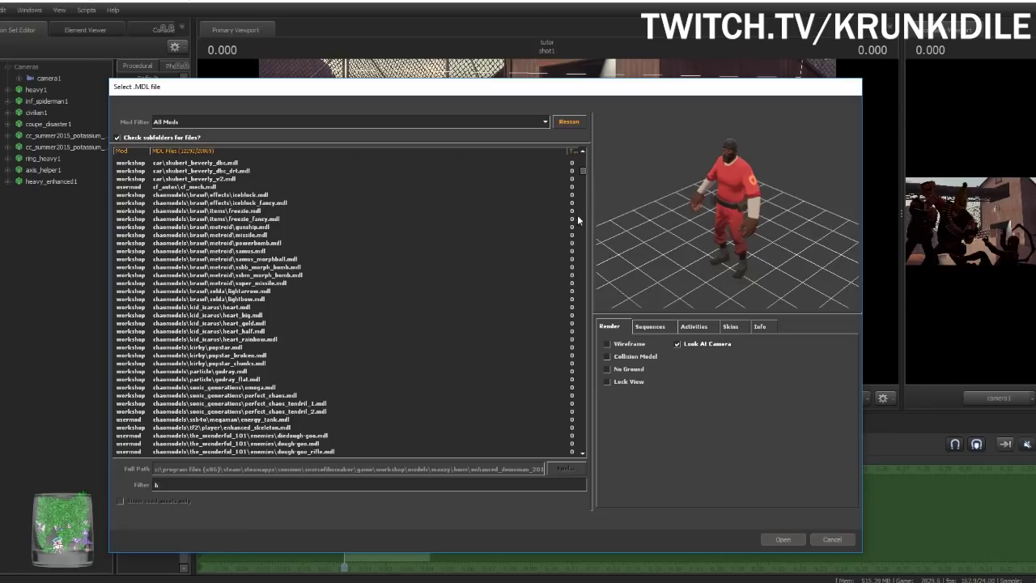
{"action": "left_click_drag", "start_coordinate": [583, 172], "coordinate": [585, 152]}
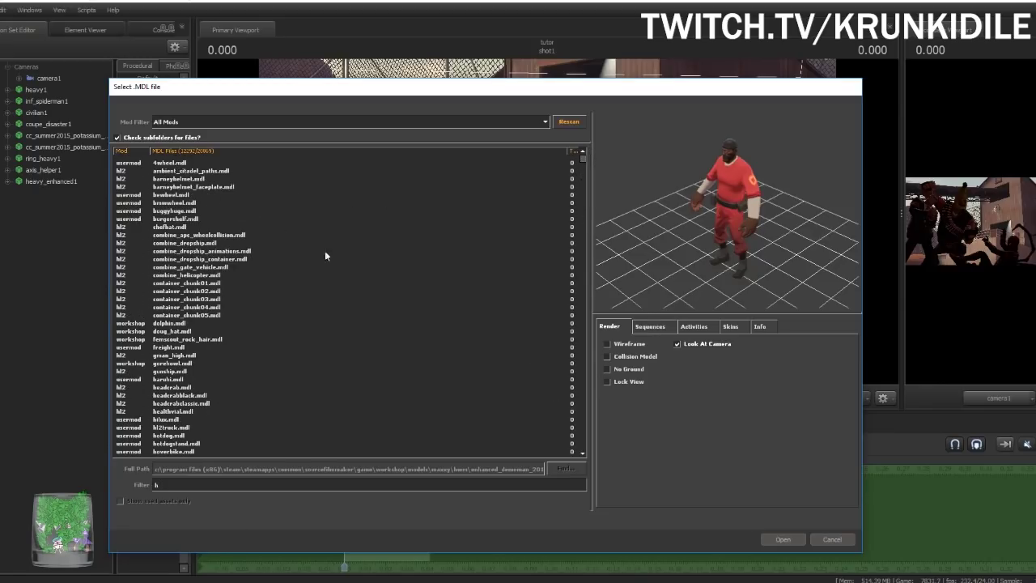
{"action": "scroll", "coordinate": [275, 293], "scroll_direction": "down", "scroll_amount": 9}
{"action": "key", "text": "Return"}
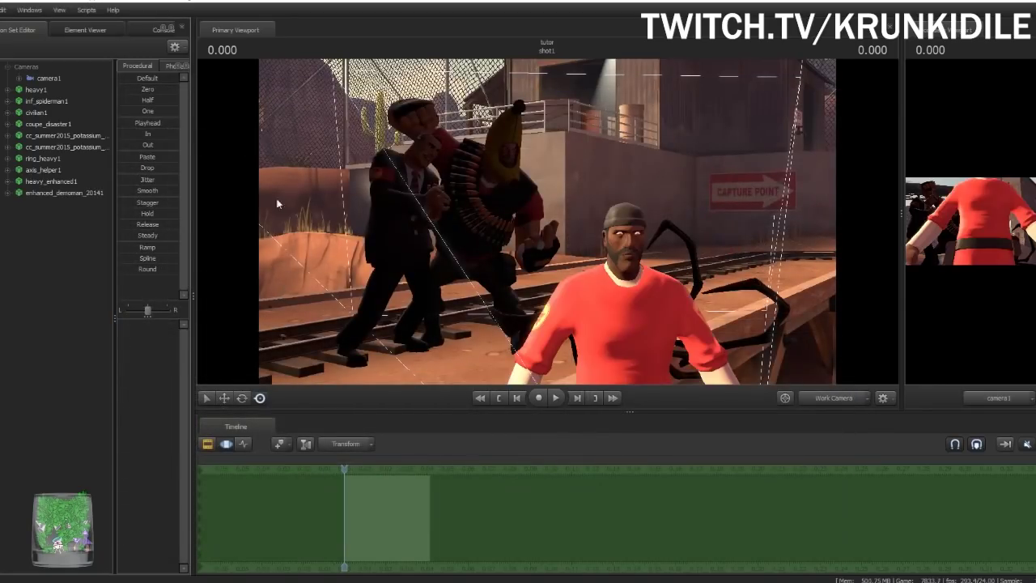
Paste the copied heavy pose samples onto enhanced_demoman_20141 and move the demoman along the track, clear of the heavy
{"action": "left_click", "coordinate": [78, 195]}
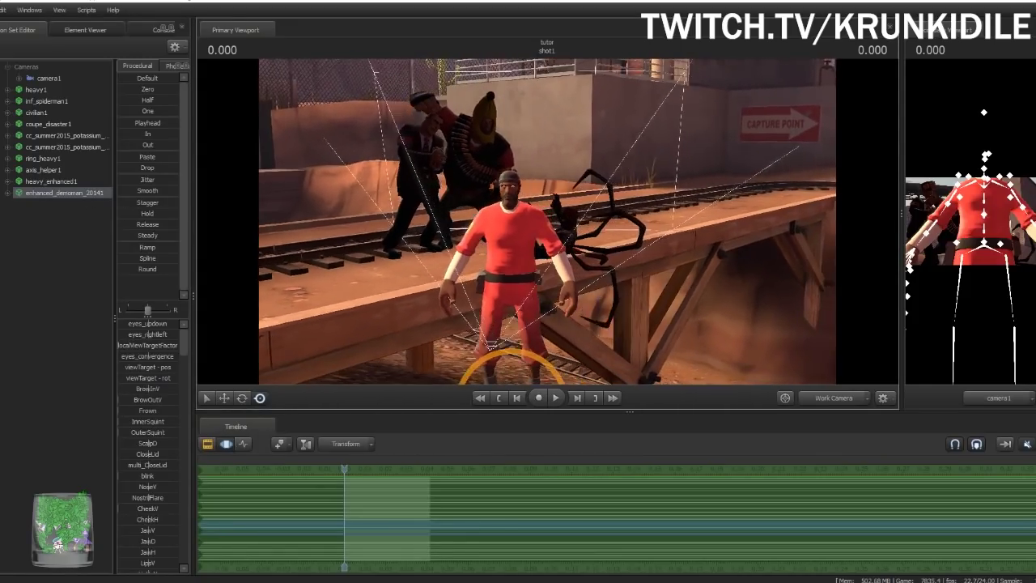
{"action": "right_click", "coordinate": [532, 514]}
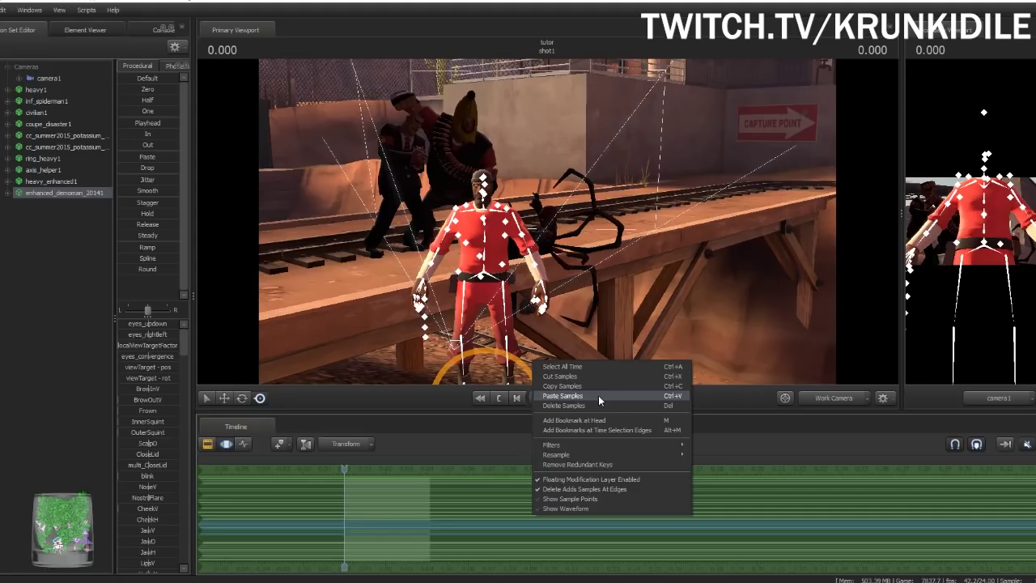
{"action": "left_click", "coordinate": [598, 395]}
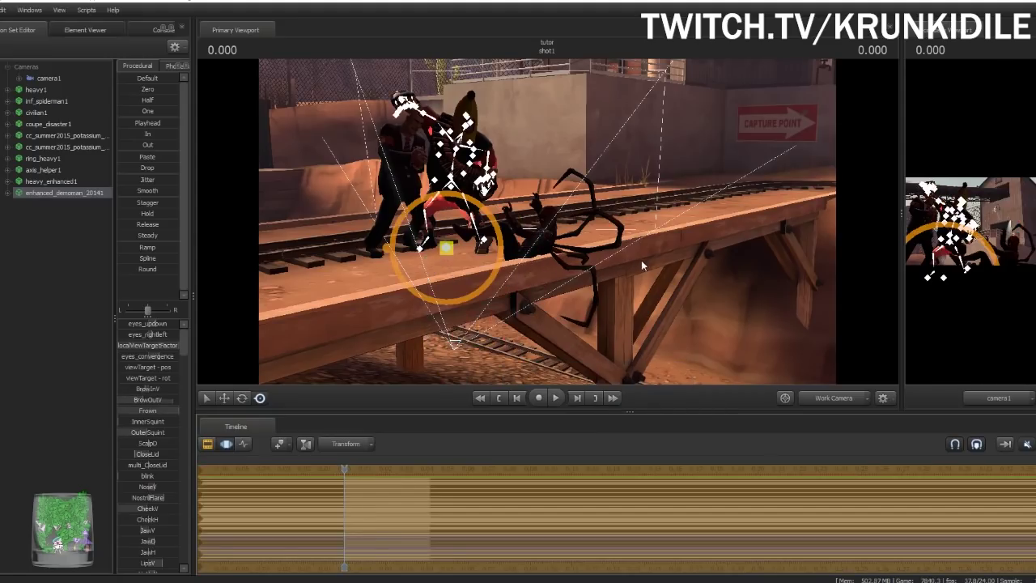
{"action": "left_click_drag", "start_coordinate": [641, 259], "coordinate": [630, 288]}
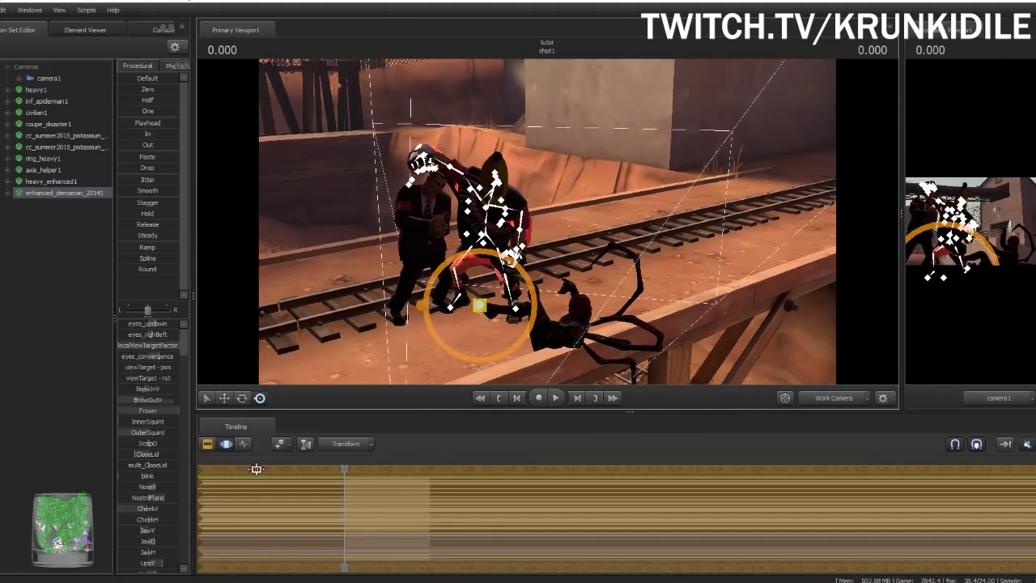
{"action": "left_click", "coordinate": [225, 397]}
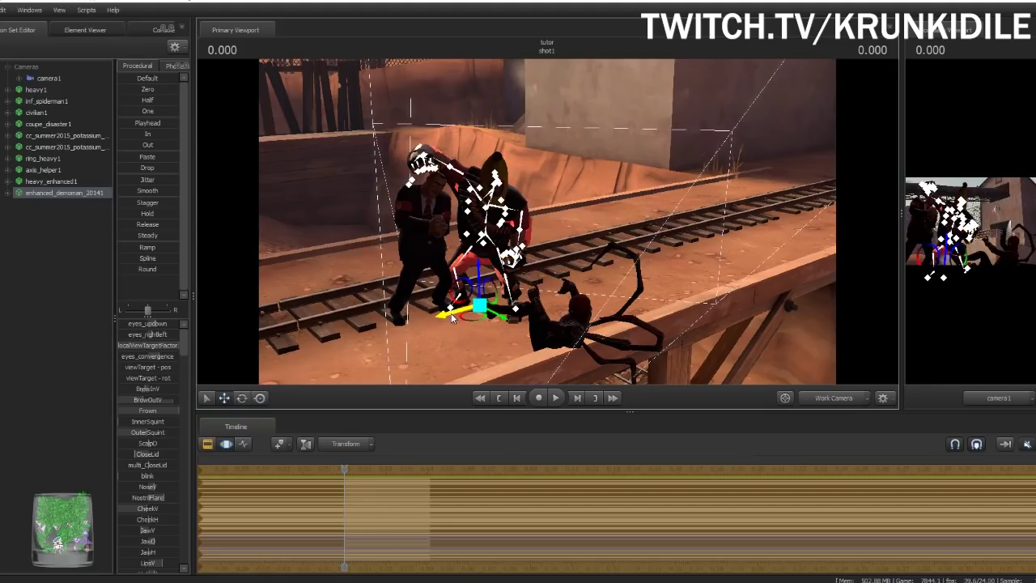
{"action": "left_click_drag", "start_coordinate": [452, 317], "coordinate": [590, 272]}
Examine how the pasted pose fits the demoman's limbs and face, from close up and from several angles around the group
{"action": "key", "text": "w"}
{"action": "key", "text": "w"}
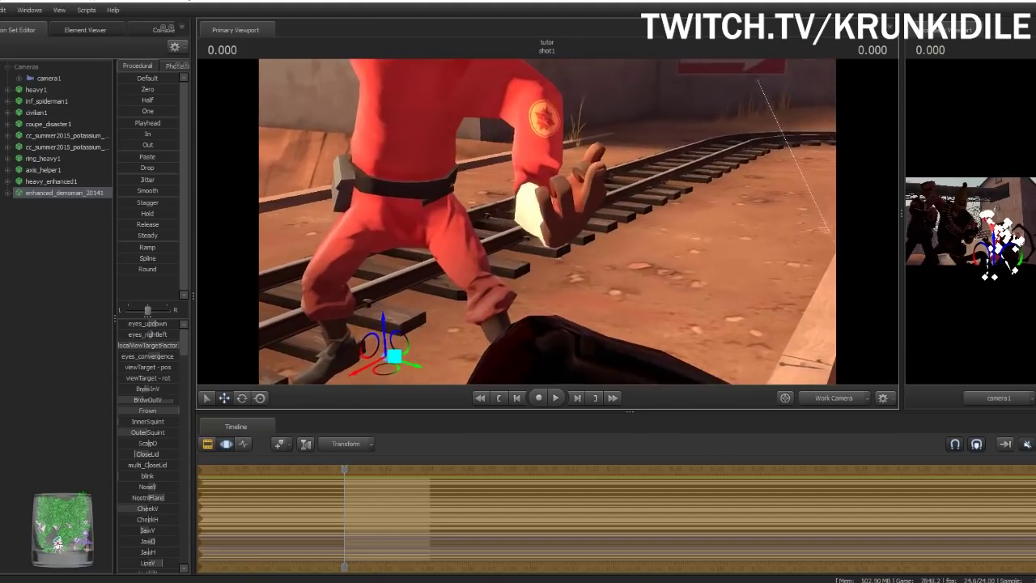
{"action": "left_click_drag", "start_coordinate": [547, 221], "coordinate": [604, 285]}
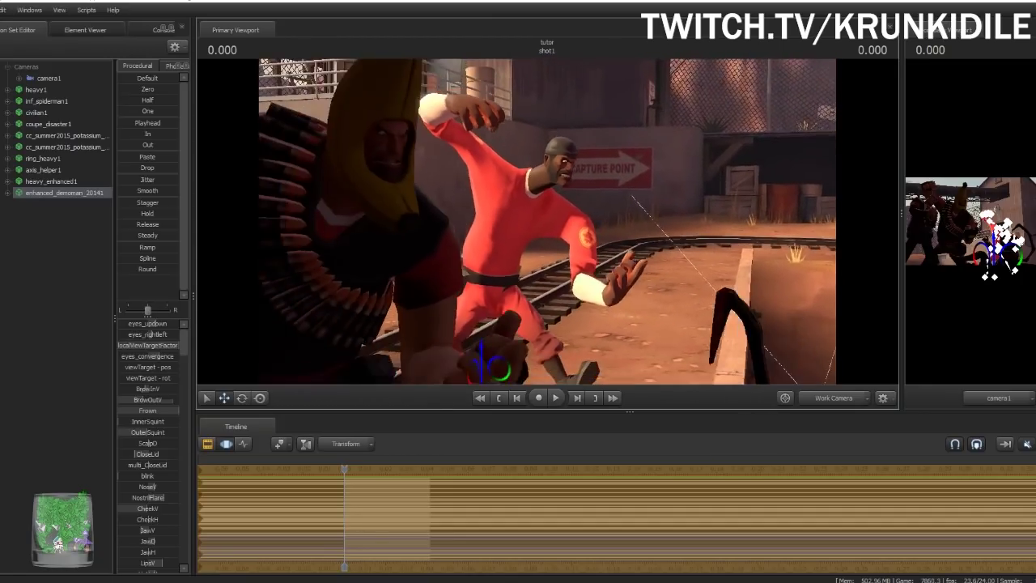
{"action": "key", "text": "s"}
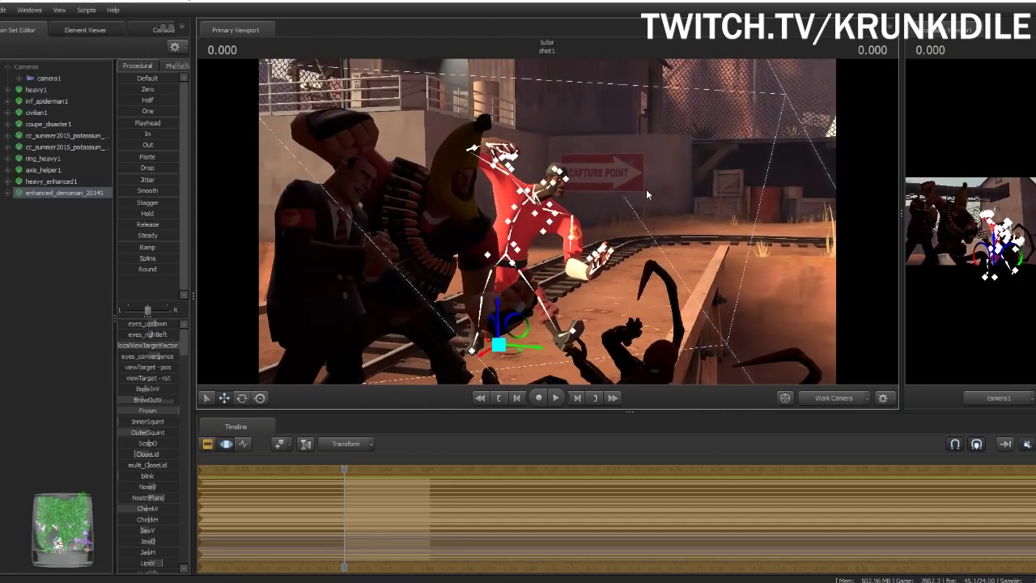
{"action": "left_click_drag", "start_coordinate": [621, 193], "coordinate": [561, 190]}
{"action": "key", "text": "d"}
{"action": "key", "text": "w"}
{"action": "left_click_drag", "start_coordinate": [632, 196], "coordinate": [610, 188]}
{"action": "key", "text": "s"}
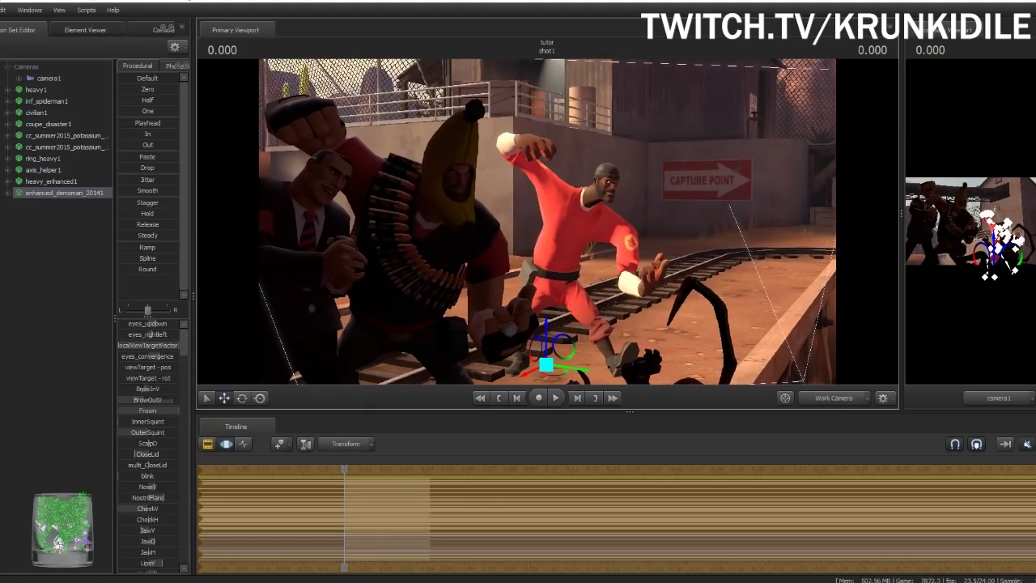
{"action": "key", "text": "d"}
{"action": "left_click_drag", "start_coordinate": [610, 188], "coordinate": [551, 225]}
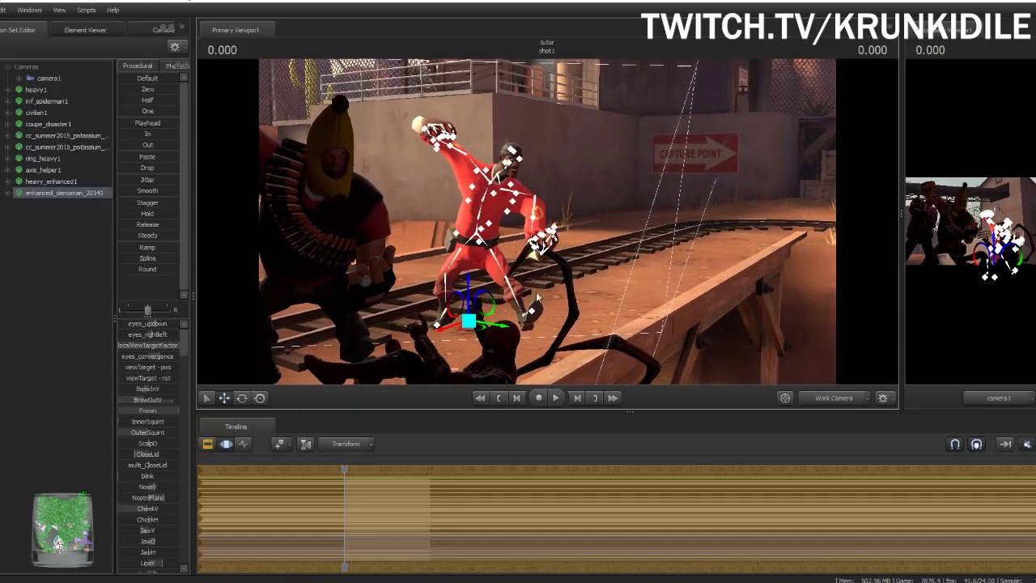
Delete the enhanced_demoman_20141 animation set from the scene
{"action": "right_click_drag", "start_coordinate": [585, 235], "coordinate": [584, 234]}
{"action": "right_click", "coordinate": [58, 192]}
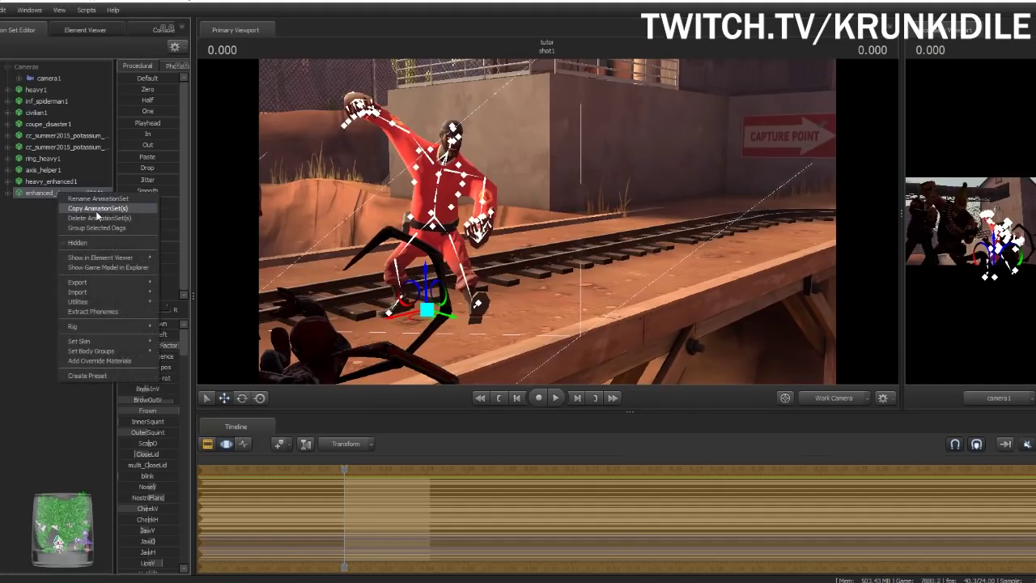
{"action": "left_click", "coordinate": [95, 219]}
Start an animation set for a new model, filter the models by "doc" and "hw", and load doclouis.mdl into the scene
{"action": "right_click", "coordinate": [56, 227]}
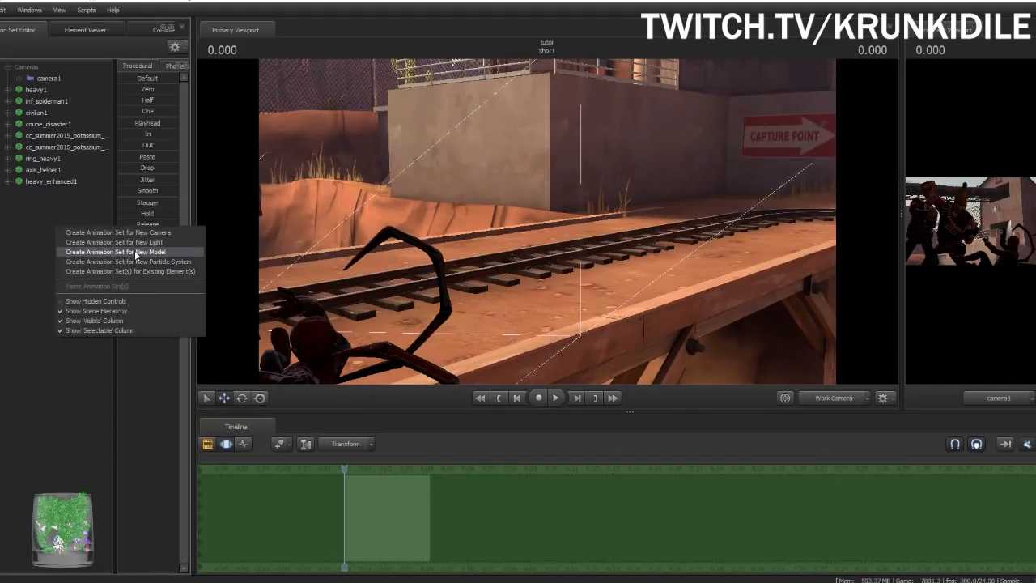
{"action": "left_click", "coordinate": [139, 253]}
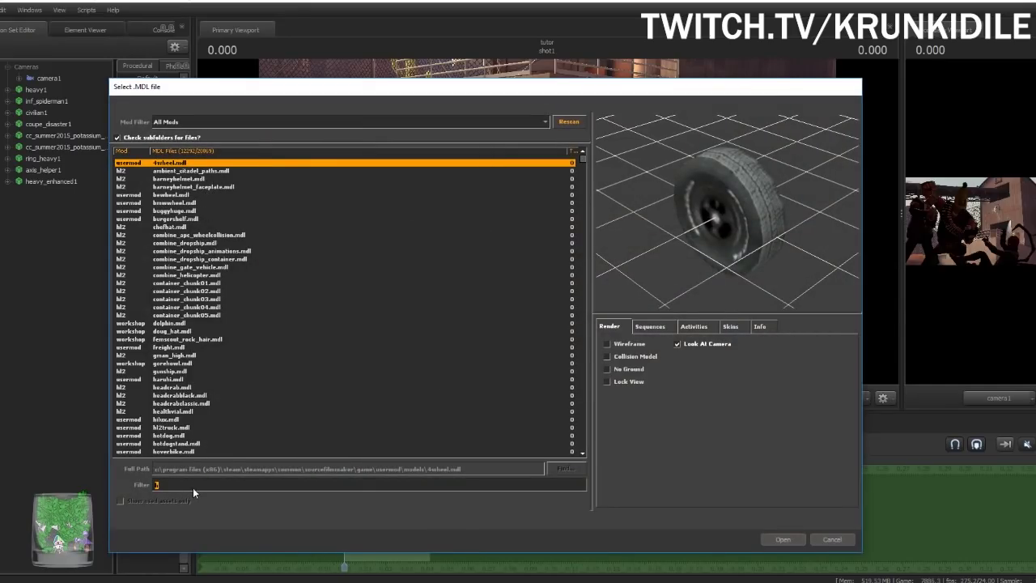
{"action": "type", "text": "do"}
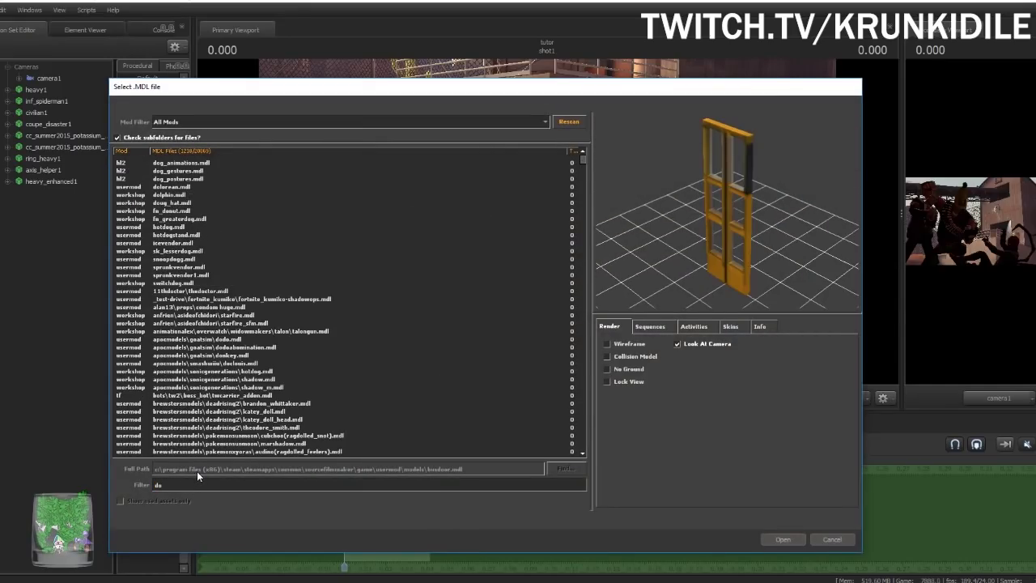
{"action": "type", "text": "c"}
{"action": "key", "text": "BackSpace"}
{"action": "key", "text": "BackSpace"}
{"action": "key", "text": "BackSpace"}
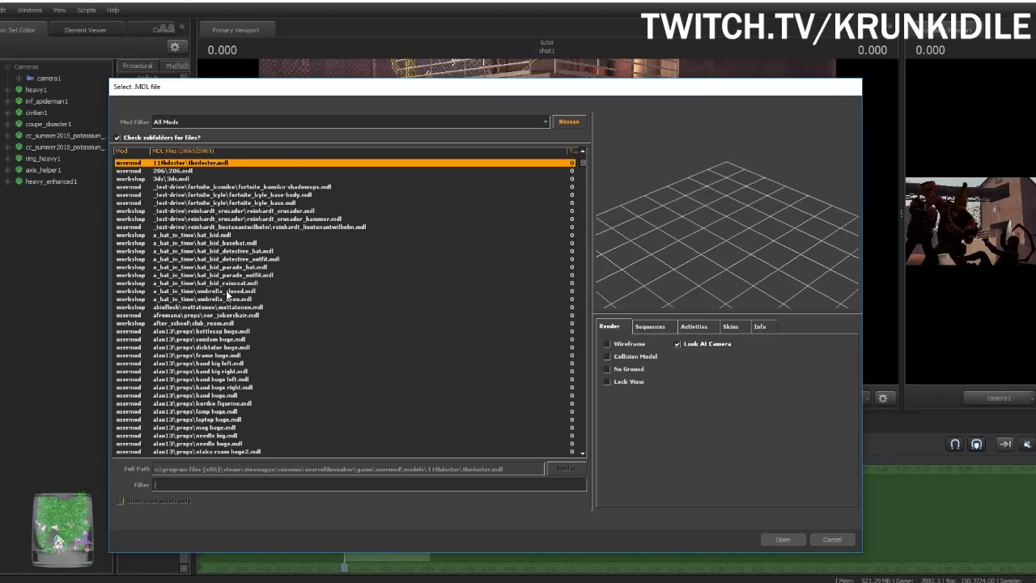
{"action": "type", "text": "hw"}
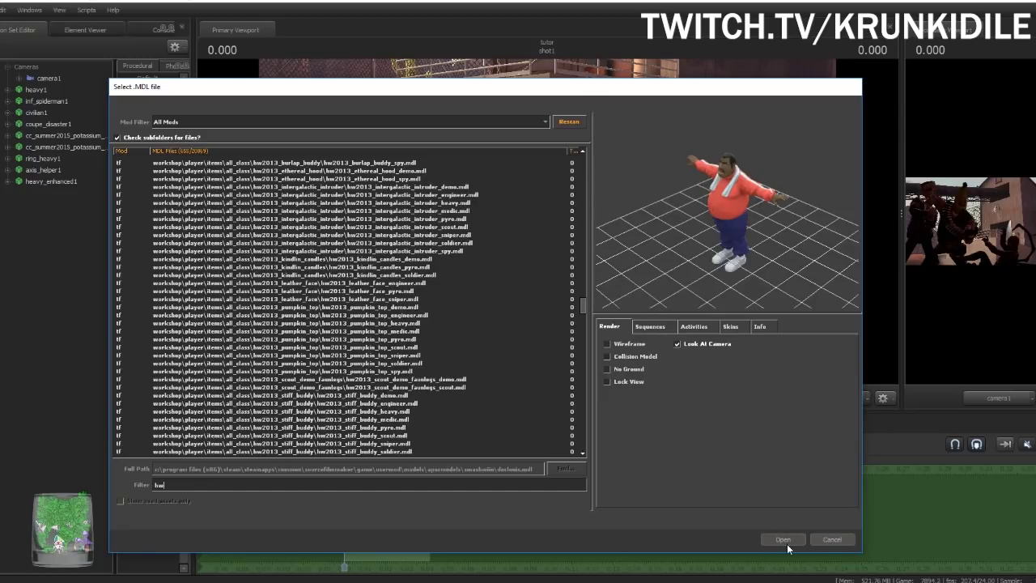
{"action": "left_click", "coordinate": [785, 540]}
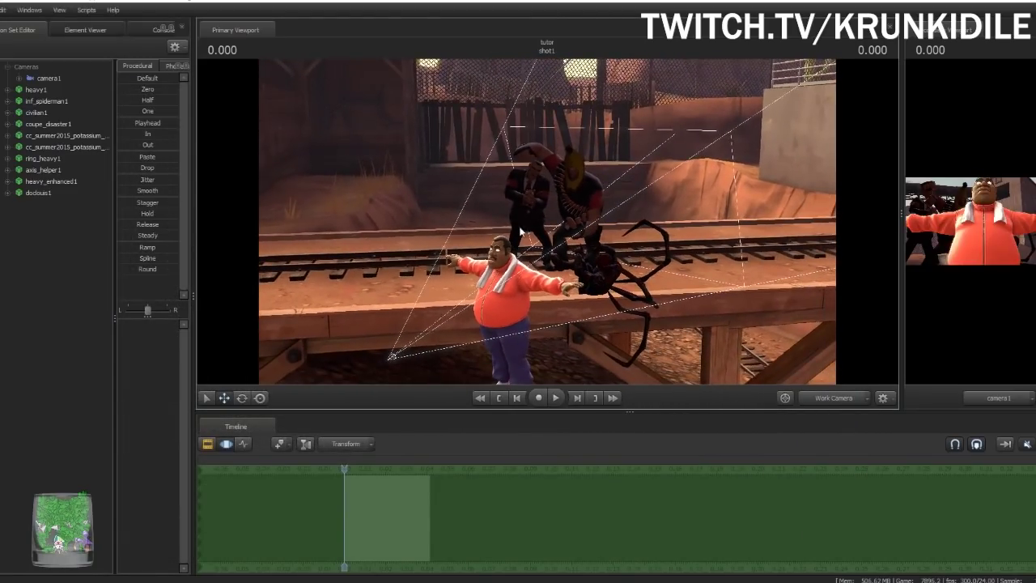
Paste the copied heavy pose samples onto doclouis1 and move the model onto the track, clear of the heavy
{"action": "left_click", "coordinate": [25, 196]}
{"action": "right_click", "coordinate": [475, 499]}
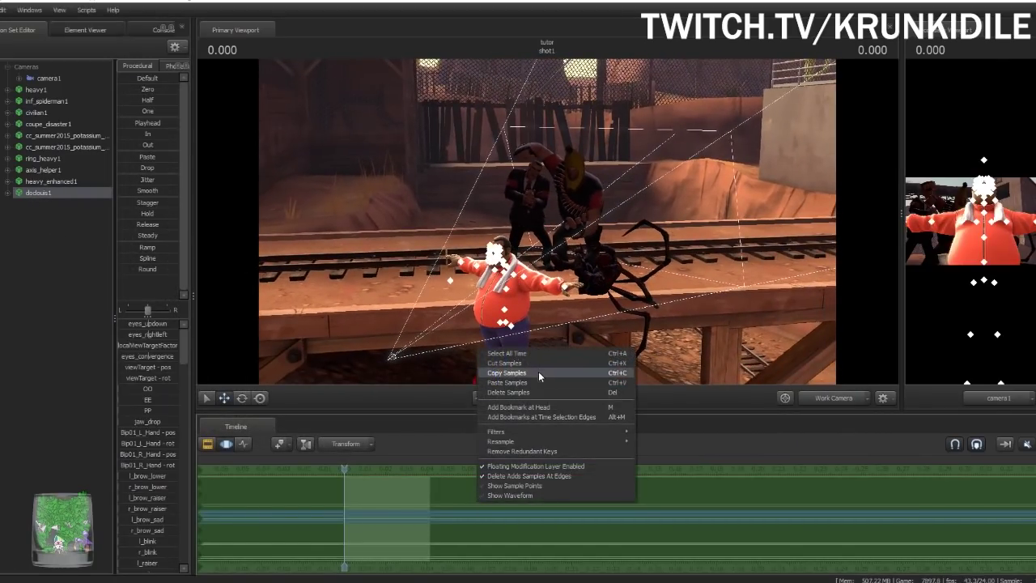
{"action": "left_click", "coordinate": [533, 383]}
{"action": "key", "text": "w"}
{"action": "left_click_drag", "start_coordinate": [495, 279], "coordinate": [538, 275]}
{"action": "left_click_drag", "start_coordinate": [469, 301], "coordinate": [621, 305]}
{"action": "left_click_drag", "start_coordinate": [636, 143], "coordinate": [705, 141]}
{"action": "key", "text": "w"}
{"action": "key", "text": "s"}
{"action": "left_click_drag", "start_coordinate": [526, 231], "coordinate": [520, 233]}
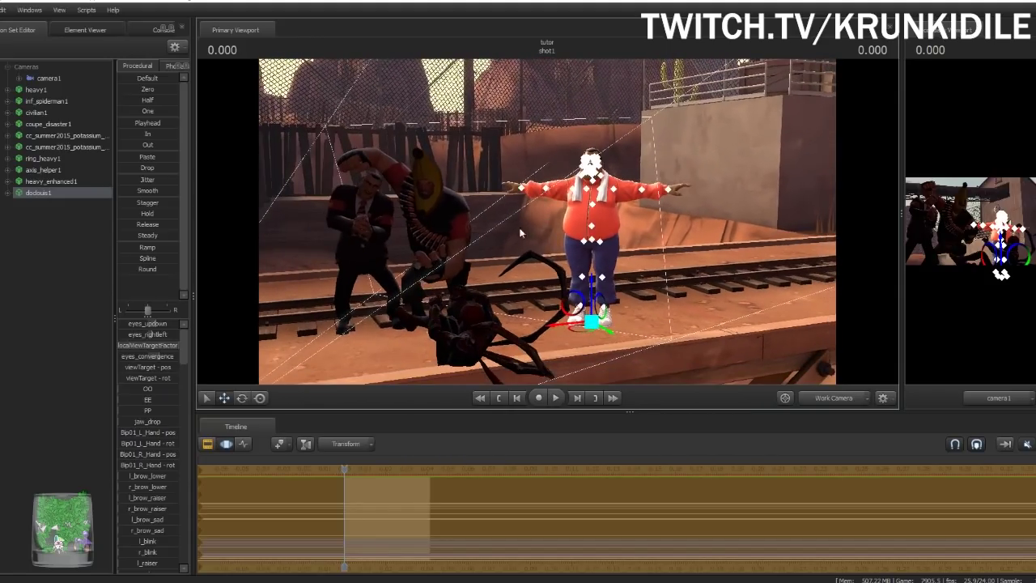
Compare doclouis1's bone names and control groups with the body bones of heavy1
{"action": "left_click", "coordinate": [7, 192]}
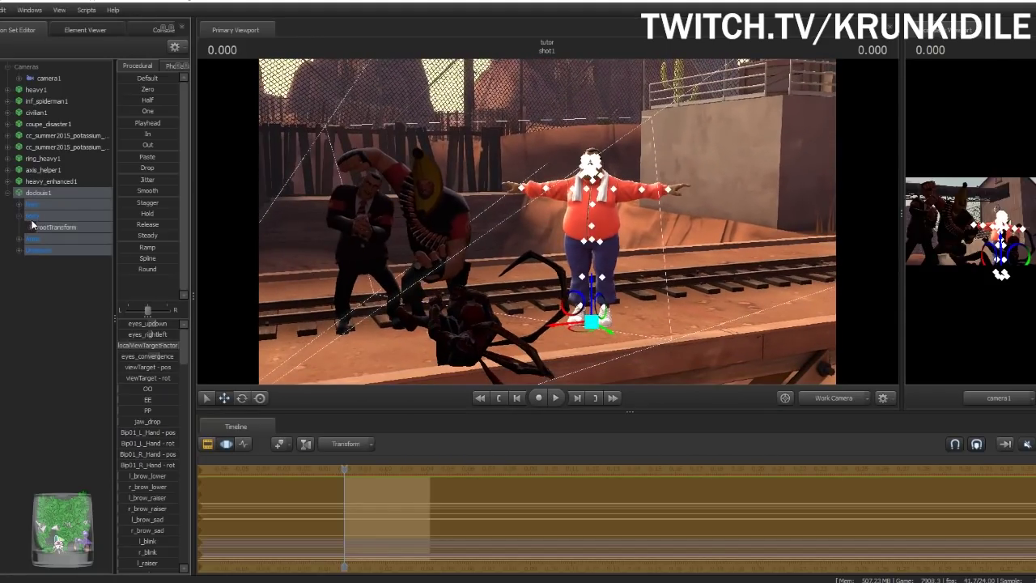
{"action": "left_click", "coordinate": [10, 92]}
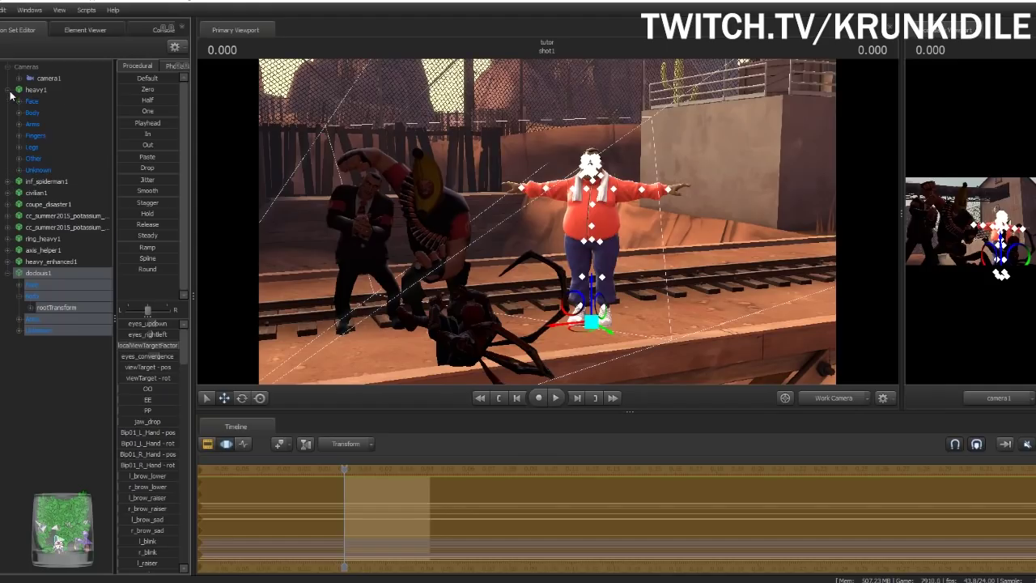
{"action": "left_click", "coordinate": [20, 112]}
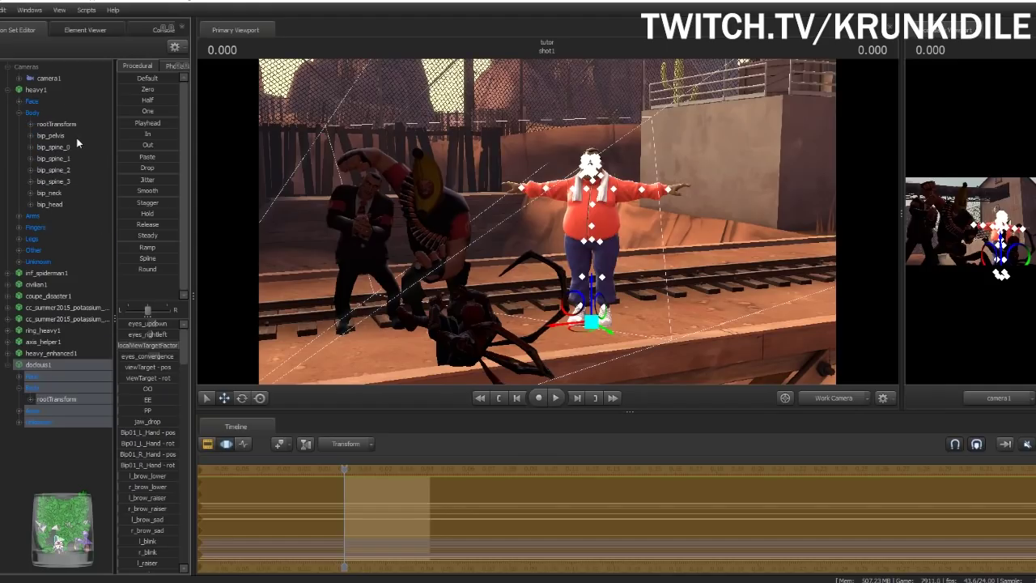
{"action": "left_click", "coordinate": [15, 425]}
{"action": "scroll", "coordinate": [25, 412], "scroll_direction": "down", "scroll_amount": 10}
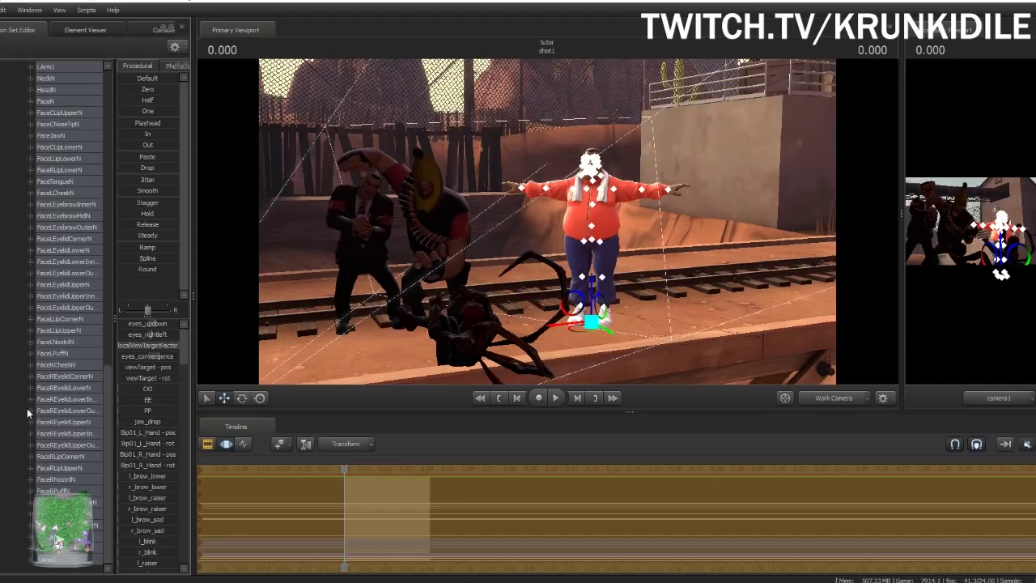
{"action": "scroll", "coordinate": [65, 283], "scroll_direction": "up", "scroll_amount": 5}
{"action": "scroll", "coordinate": [61, 245], "scroll_direction": "down", "scroll_amount": 5}
{"action": "scroll", "coordinate": [69, 308], "scroll_direction": "up", "scroll_amount": 15}
Delete the doclouis1 animation set and collapse heavy1's control groups
{"action": "right_click", "coordinate": [49, 277]}
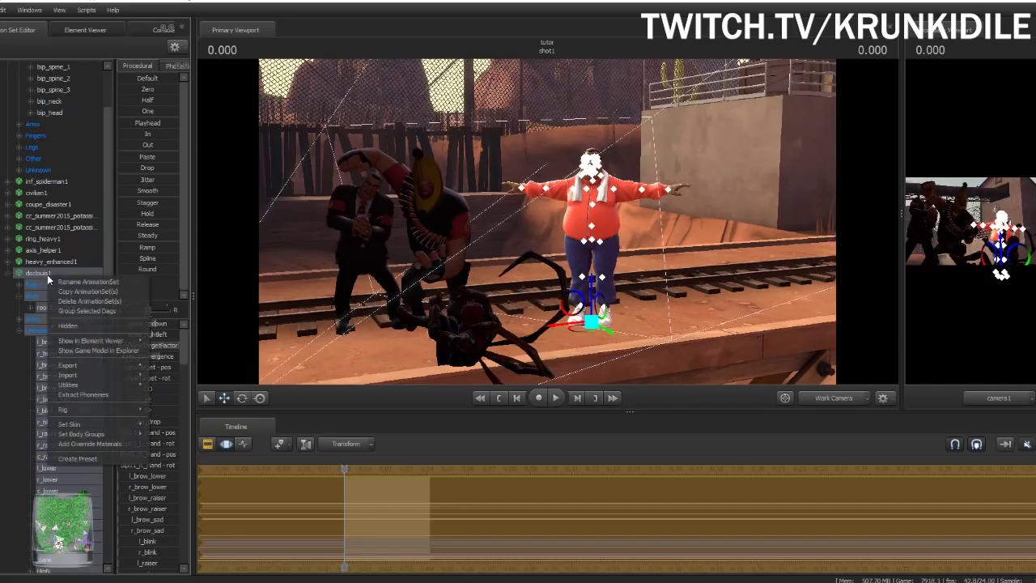
{"action": "left_click", "coordinate": [77, 301]}
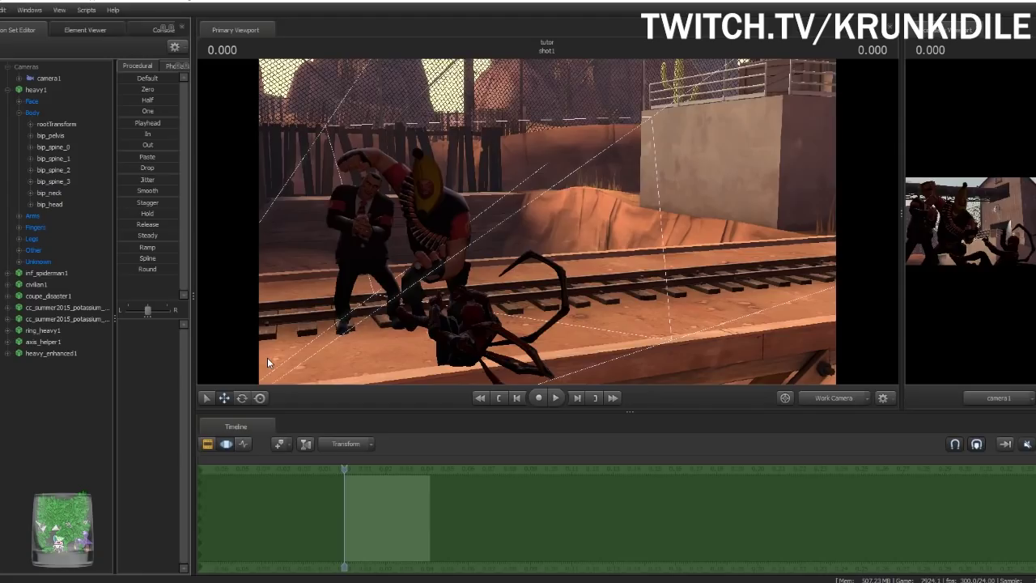
{"action": "left_click_drag", "start_coordinate": [551, 281], "coordinate": [390, 337]}
{"action": "key", "text": "a"}
{"action": "left_click_drag", "start_coordinate": [548, 223], "coordinate": [648, 226]}
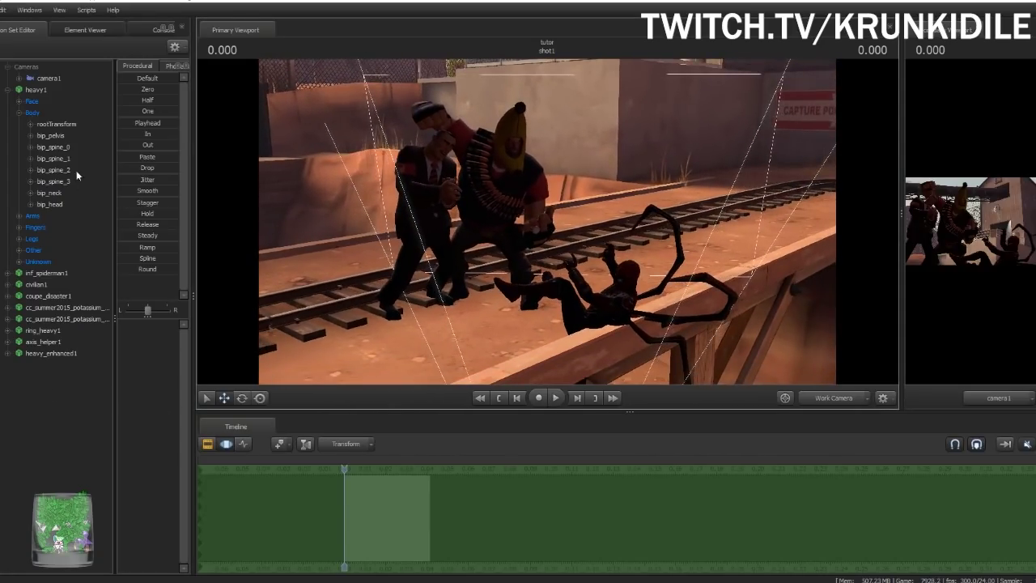
{"action": "left_click", "coordinate": [8, 92]}
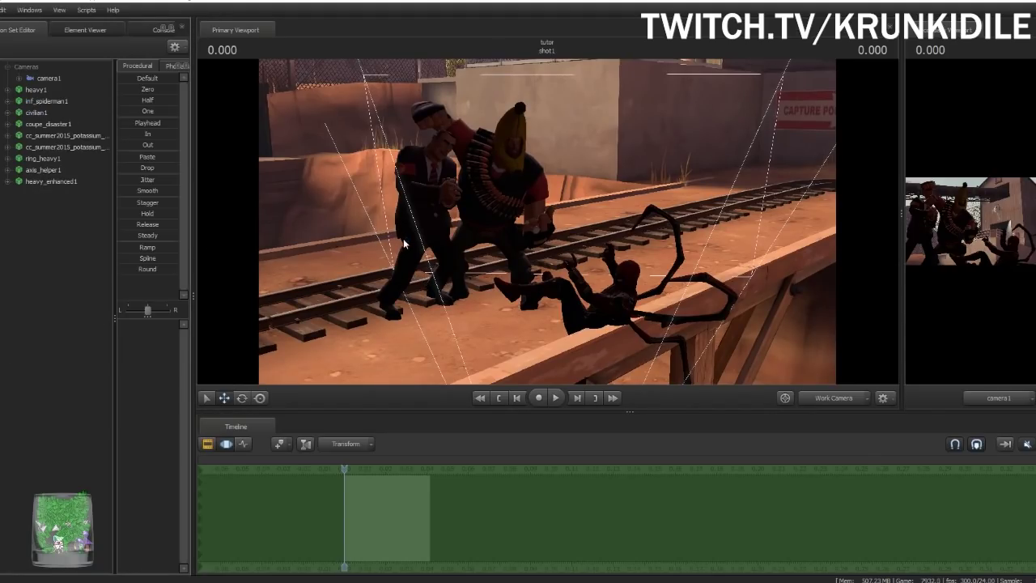
Enlarge the secondary viewport that shows camera1's view, narrowing the primary viewport
{"action": "left_click_drag", "start_coordinate": [478, 281], "coordinate": [451, 267]}
{"action": "key", "text": "d"}
{"action": "key", "text": "d"}
{"action": "key", "text": "a"}
{"action": "key", "text": "s"}
{"action": "key", "text": "d"}
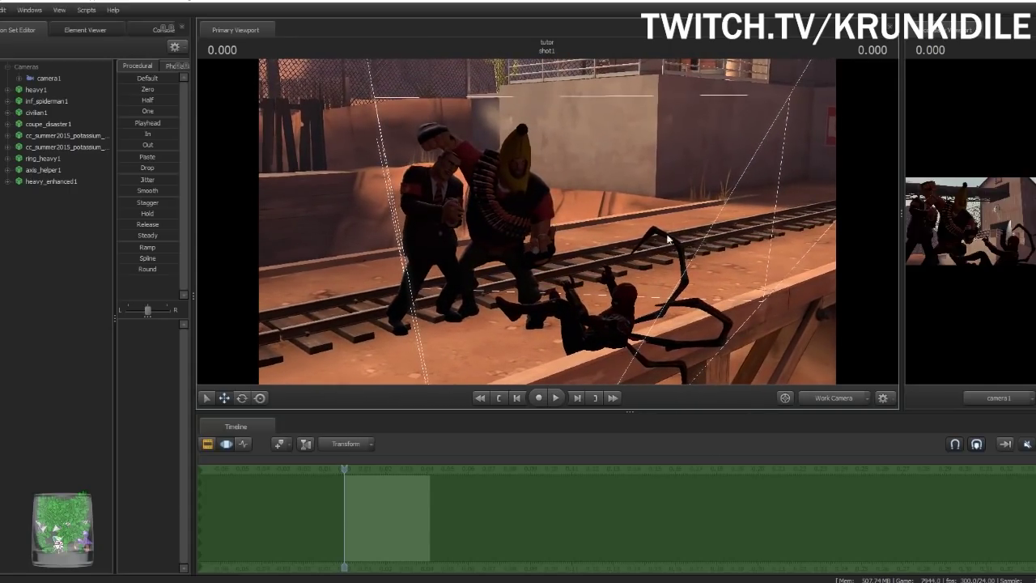
{"action": "left_click_drag", "start_coordinate": [902, 242], "coordinate": [512, 280]}
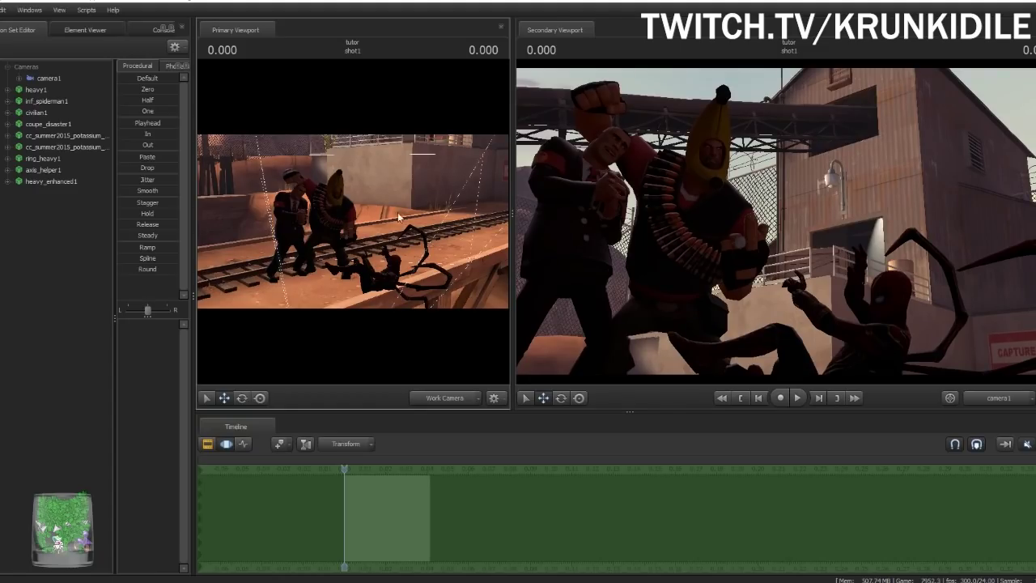
Find axis_helper1 in the work camera view and examine where it sits, leaving it deselected
{"action": "left_click_drag", "start_coordinate": [296, 189], "coordinate": [434, 188]}
{"action": "left_click_drag", "start_coordinate": [251, 194], "coordinate": [235, 194]}
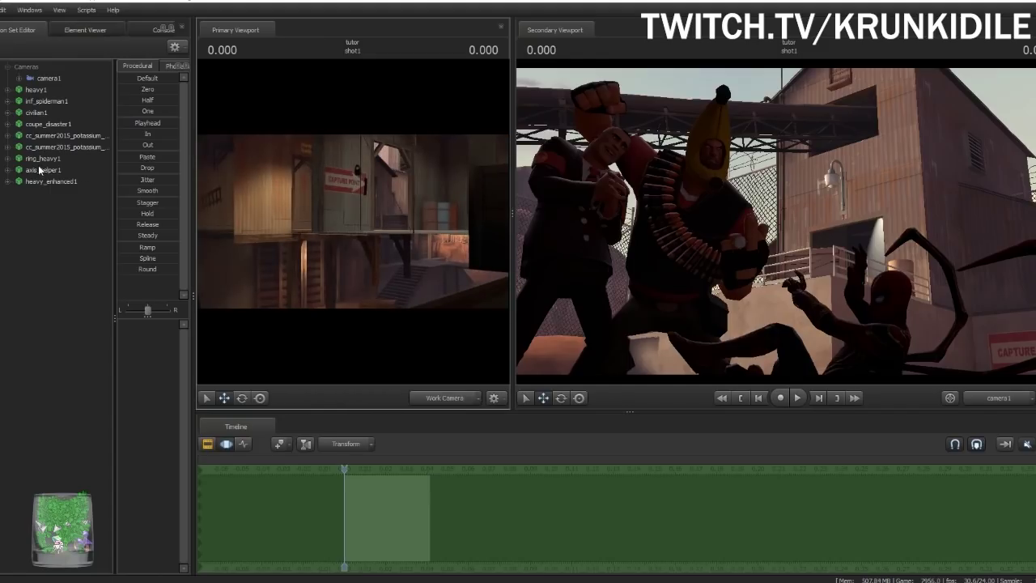
{"action": "left_click", "coordinate": [41, 170]}
{"action": "left_click_drag", "start_coordinate": [353, 218], "coordinate": [372, 226]}
{"action": "left_click_drag", "start_coordinate": [226, 202], "coordinate": [217, 198]}
{"action": "left_click_drag", "start_coordinate": [353, 221], "coordinate": [367, 196]}
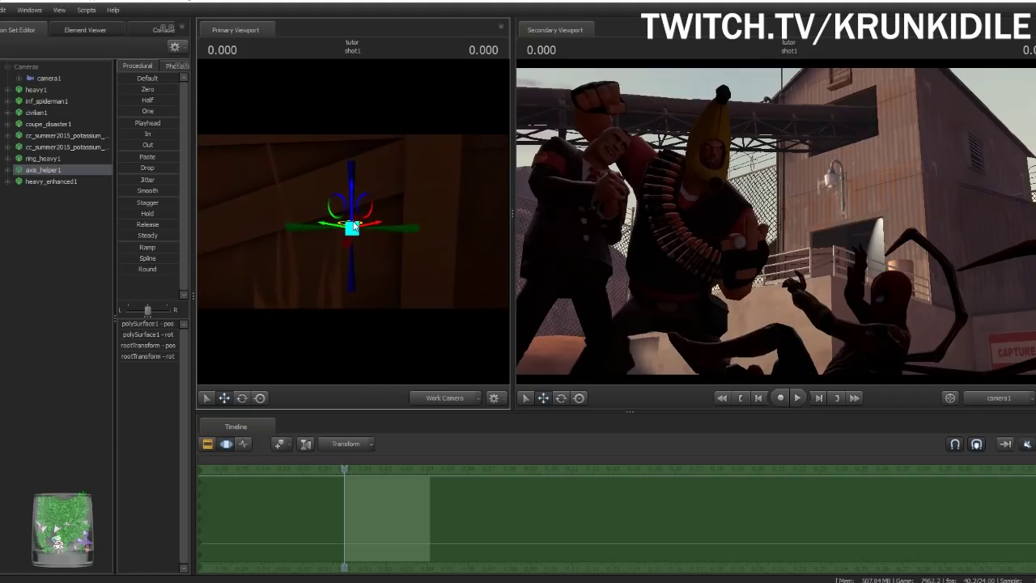
{"action": "left_click_drag", "start_coordinate": [445, 199], "coordinate": [498, 201]}
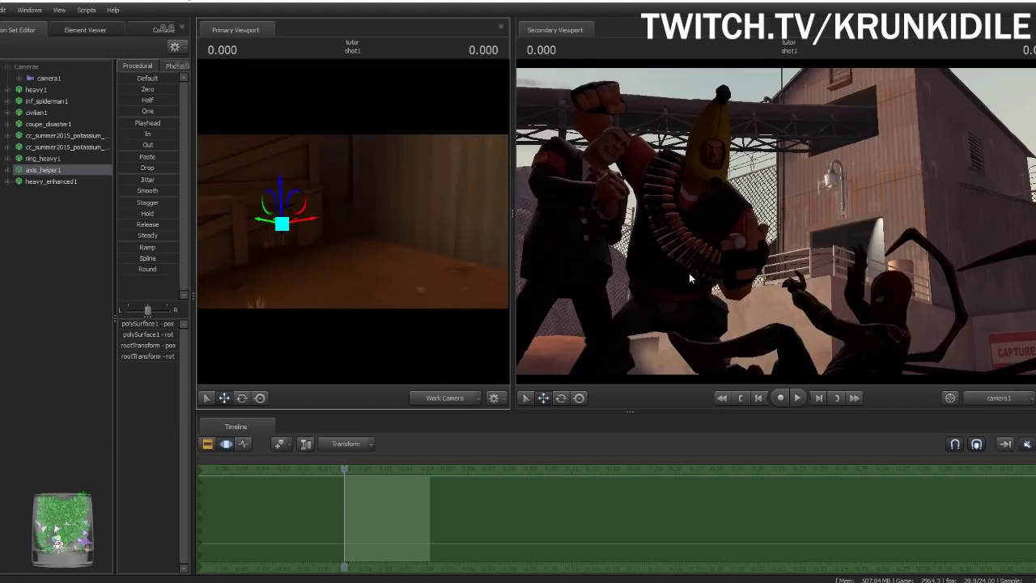
{"action": "mouse_move", "coordinate": [353, 221]}
{"action": "left_mouse_down"}
{"action": "mouse_move", "coordinate": [314, 219]}
{"action": "mouse_move", "coordinate": [356, 226]}
{"action": "left_mouse_up"}
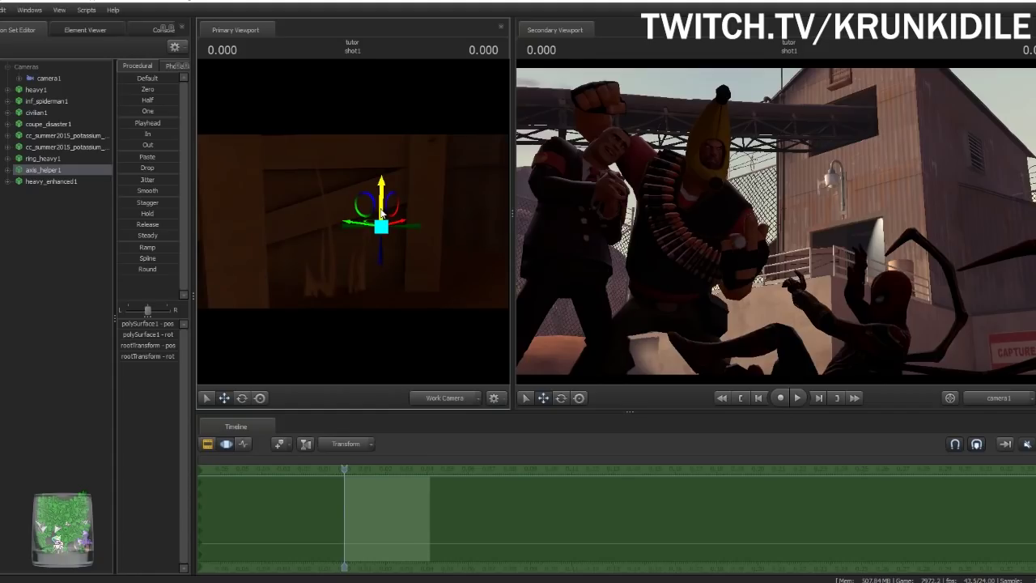
{"action": "left_click", "coordinate": [61, 258]}
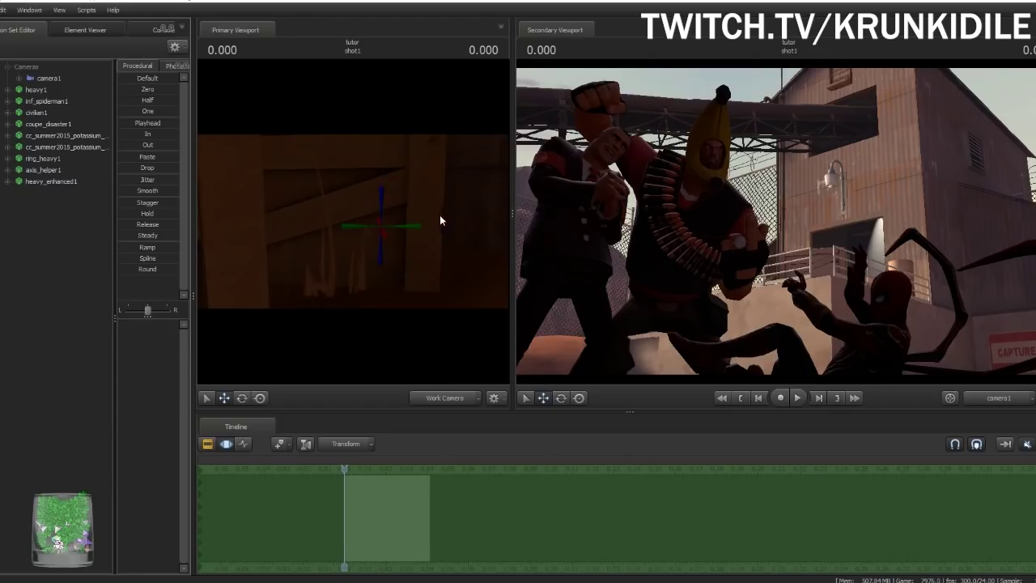
Create an animation set for a new light with the work camera facing the character group on the track
{"action": "left_click_drag", "start_coordinate": [289, 243], "coordinate": [456, 372]}
{"action": "left_click", "coordinate": [449, 400]}
{"action": "left_click", "coordinate": [450, 400]}
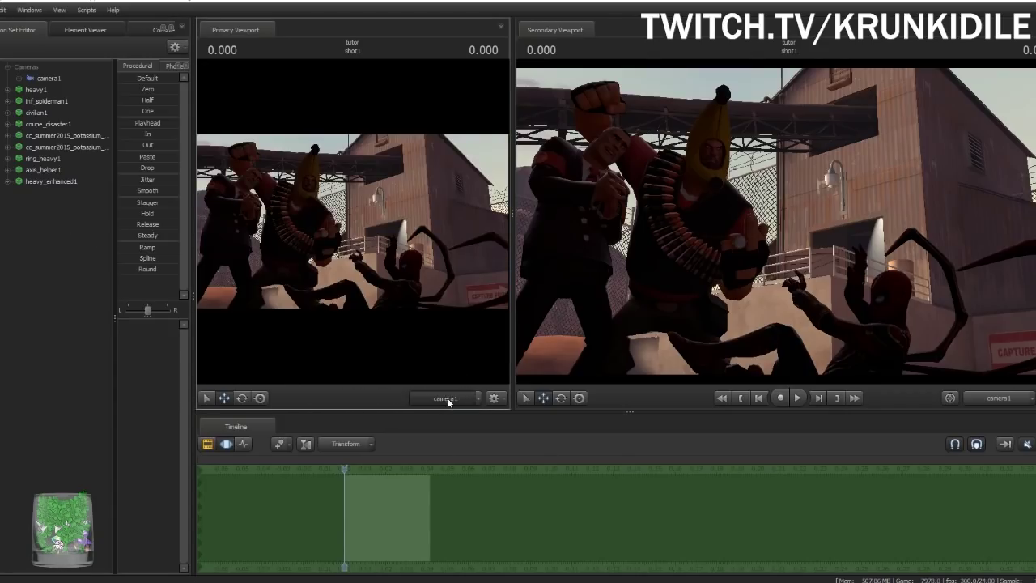
{"action": "left_click_drag", "start_coordinate": [397, 263], "coordinate": [356, 344]}
{"action": "key", "text": "s"}
{"action": "left_click_drag", "start_coordinate": [366, 225], "coordinate": [373, 228]}
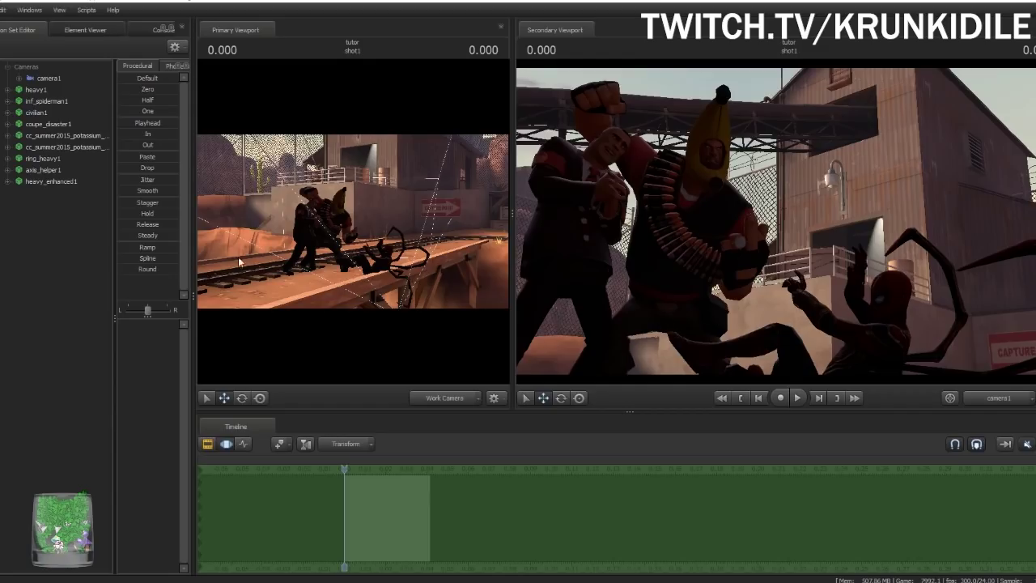
{"action": "right_click", "coordinate": [49, 226]}
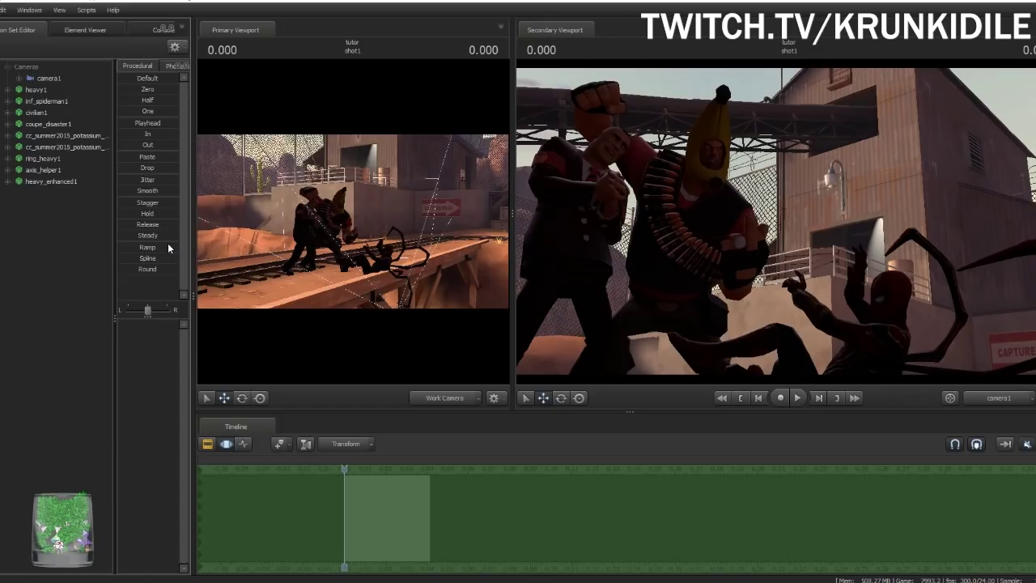
{"action": "left_click", "coordinate": [167, 242]}
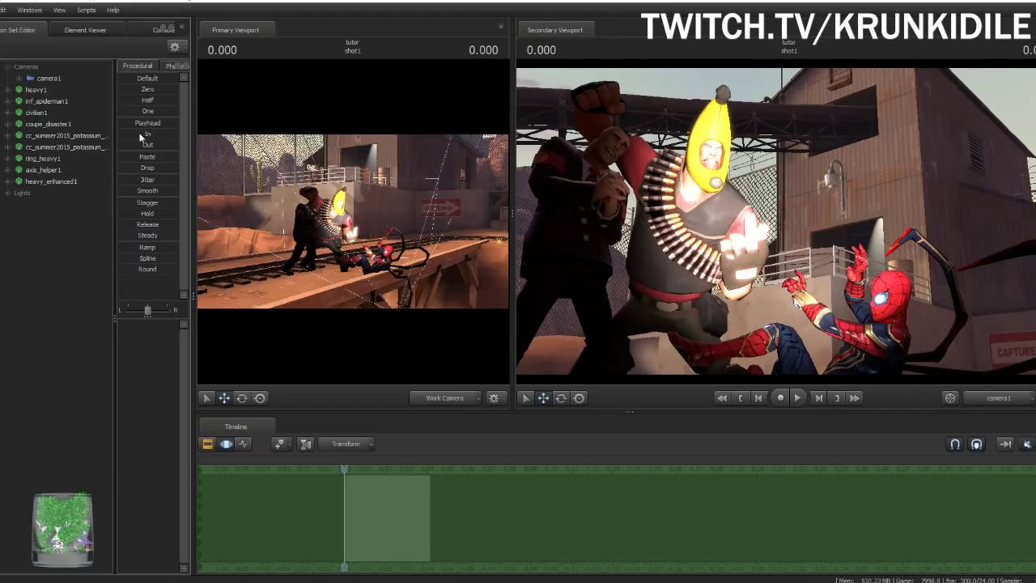
Turn Show Scene Hierarchy off and on again for the animation sets, and expand the Lights group
{"action": "left_click", "coordinate": [176, 48]}
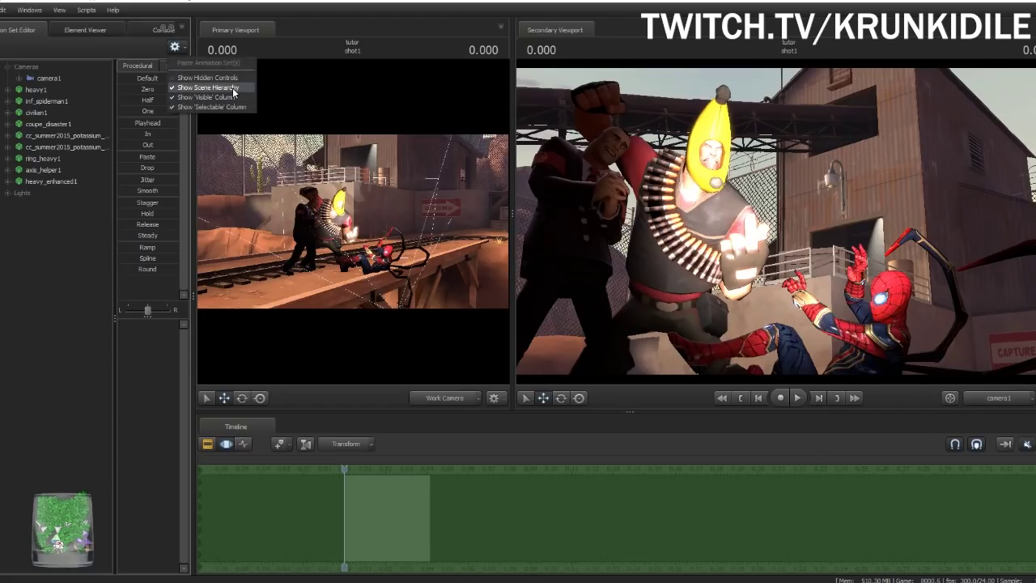
{"action": "left_click", "coordinate": [233, 89]}
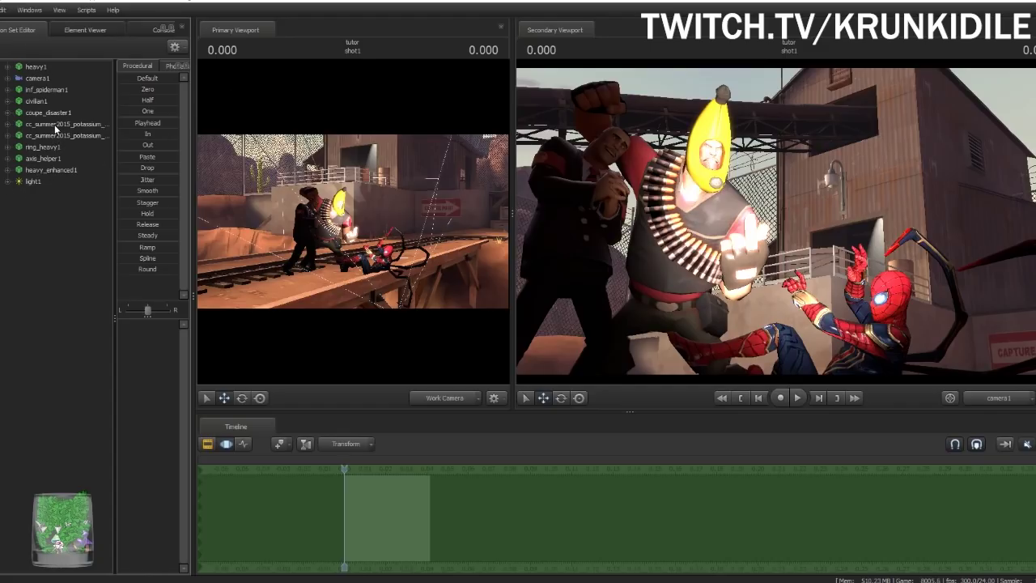
{"action": "left_click", "coordinate": [176, 48]}
{"action": "left_click", "coordinate": [212, 89]}
{"action": "left_click", "coordinate": [8, 66]}
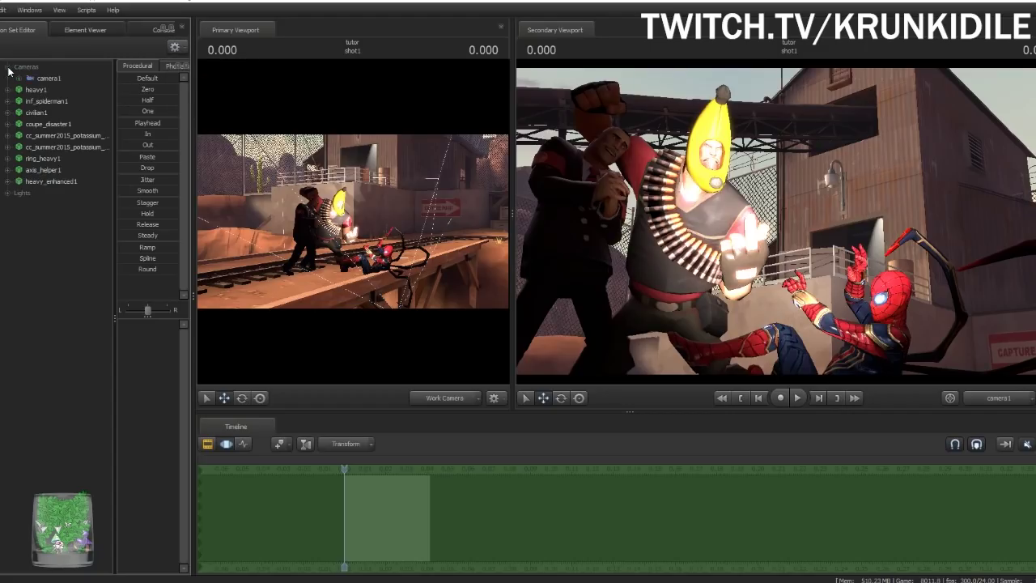
{"action": "left_click", "coordinate": [7, 193]}
Group the dags of coupe_disaster1, both cc_summer2015_potassium sets, ring_heavy1 and axis_helper1
{"action": "left_click", "coordinate": [44, 89]}
{"action": "left_click", "coordinate": [43, 182]}
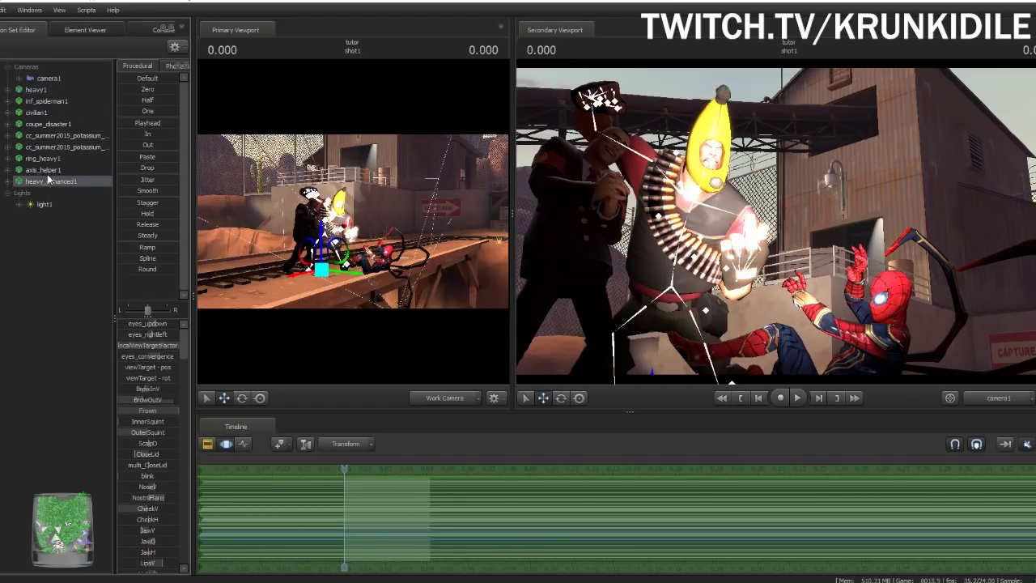
{"action": "left_click", "coordinate": [45, 168]}
{"action": "left_click", "coordinate": [47, 134], "text": "shift"}
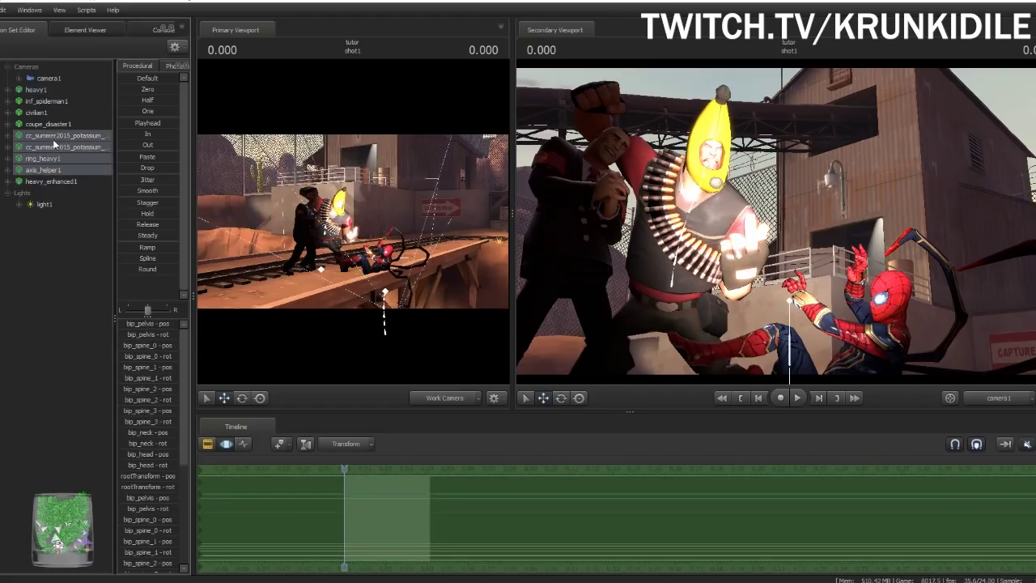
{"action": "left_click", "coordinate": [47, 125], "text": "shift"}
{"action": "right_click", "coordinate": [52, 145]}
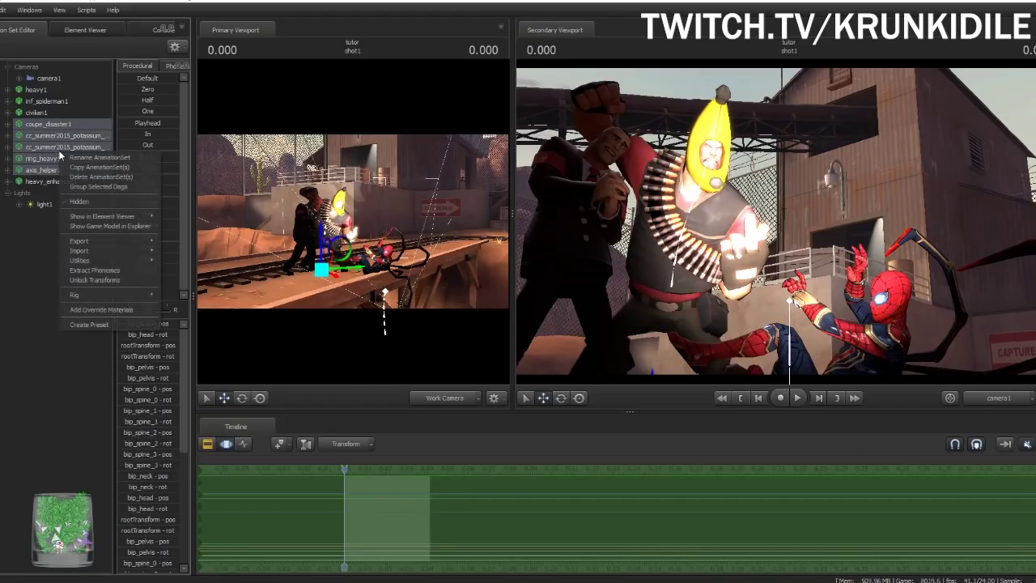
{"action": "left_click", "coordinate": [98, 187]}
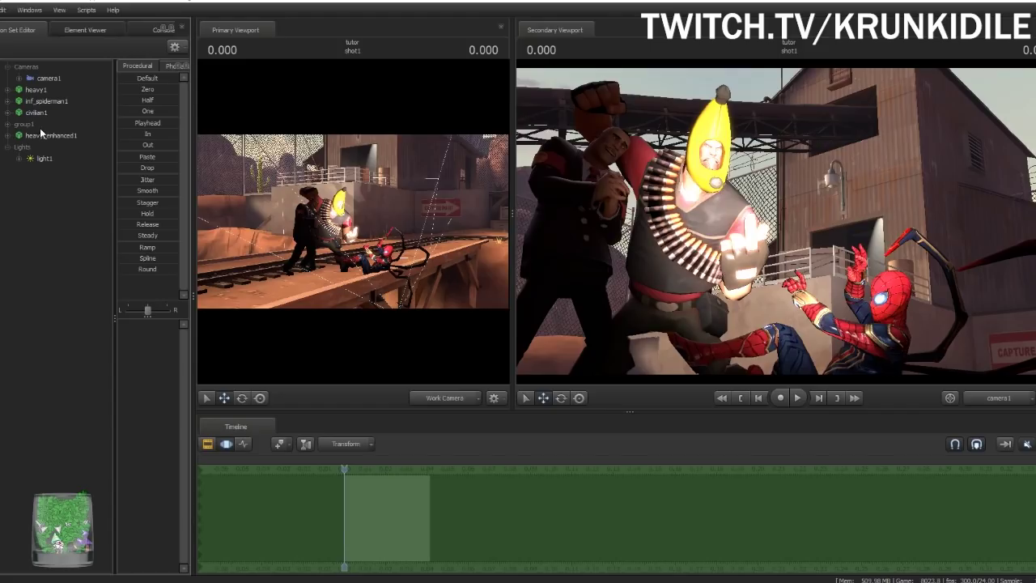
Check group1's contents, and look through light1 in the primary viewport
{"action": "left_click", "coordinate": [9, 127]}
{"action": "left_click", "coordinate": [9, 126]}
{"action": "mouse_move", "coordinate": [366, 229]}
{"action": "left_mouse_down"}
{"action": "mouse_move", "coordinate": [446, 287]}
{"action": "mouse_move", "coordinate": [365, 263]}
{"action": "mouse_move", "coordinate": [360, 255]}
{"action": "mouse_move", "coordinate": [376, 267]}
{"action": "mouse_move", "coordinate": [376, 214]}
{"action": "left_mouse_up"}
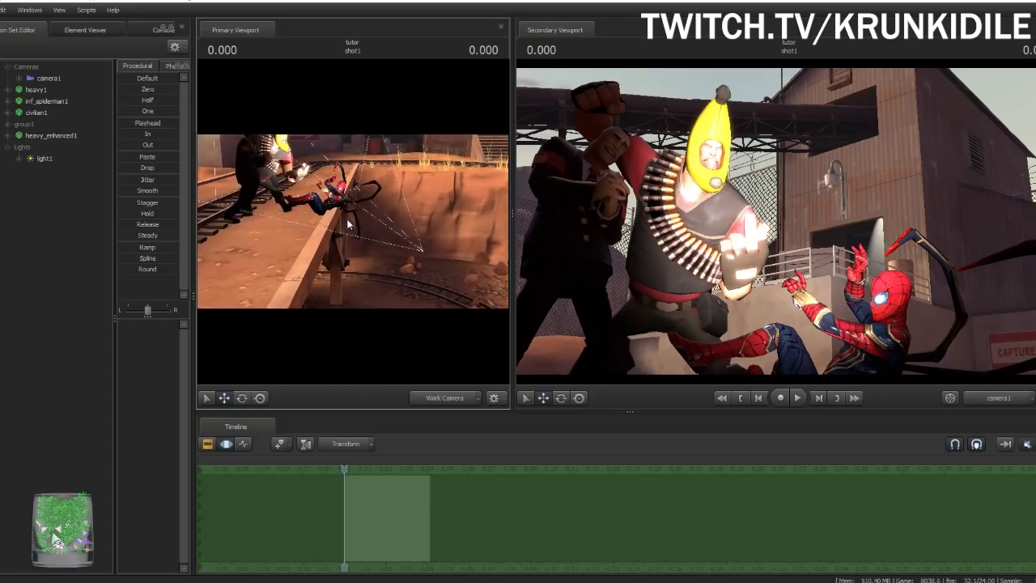
{"action": "left_click", "coordinate": [44, 157]}
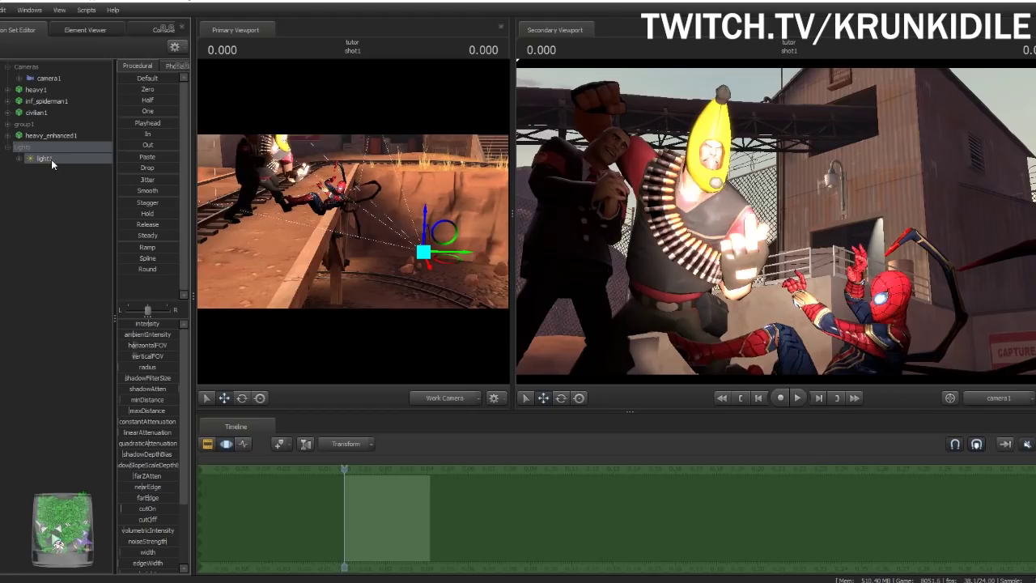
{"action": "left_click_drag", "start_coordinate": [51, 159], "coordinate": [273, 272]}
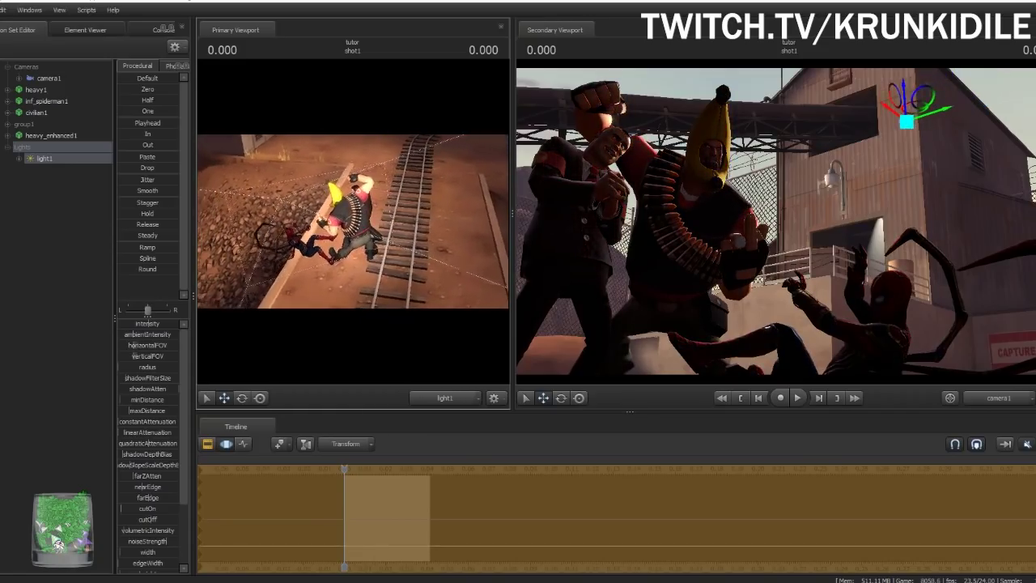
Try different aims for light1 around the characters, and return the playhead to the start of the shot
{"action": "left_click_drag", "start_coordinate": [332, 253], "coordinate": [392, 235]}
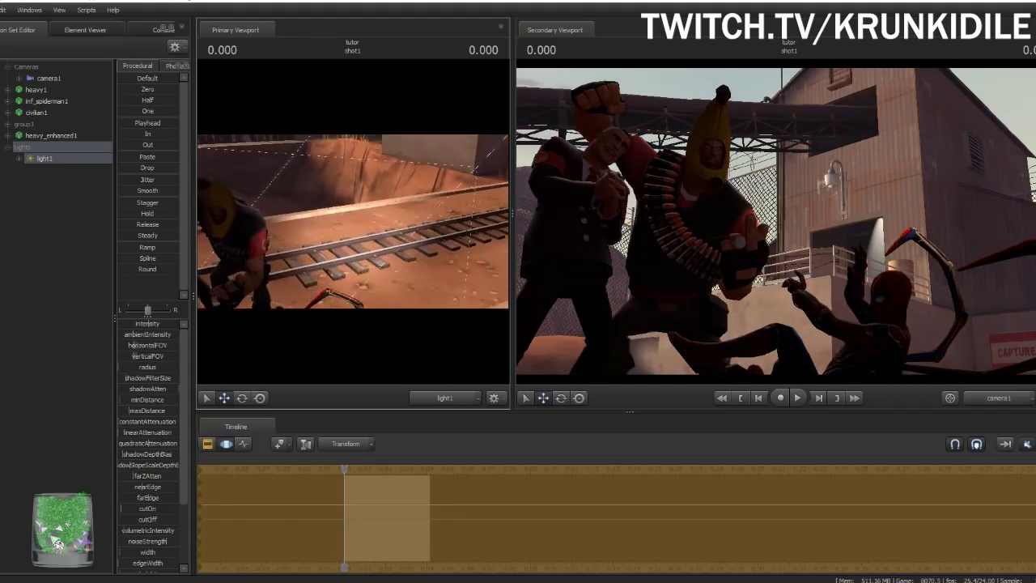
{"action": "left_click_drag", "start_coordinate": [217, 298], "coordinate": [222, 296]}
{"action": "key", "text": "space"}
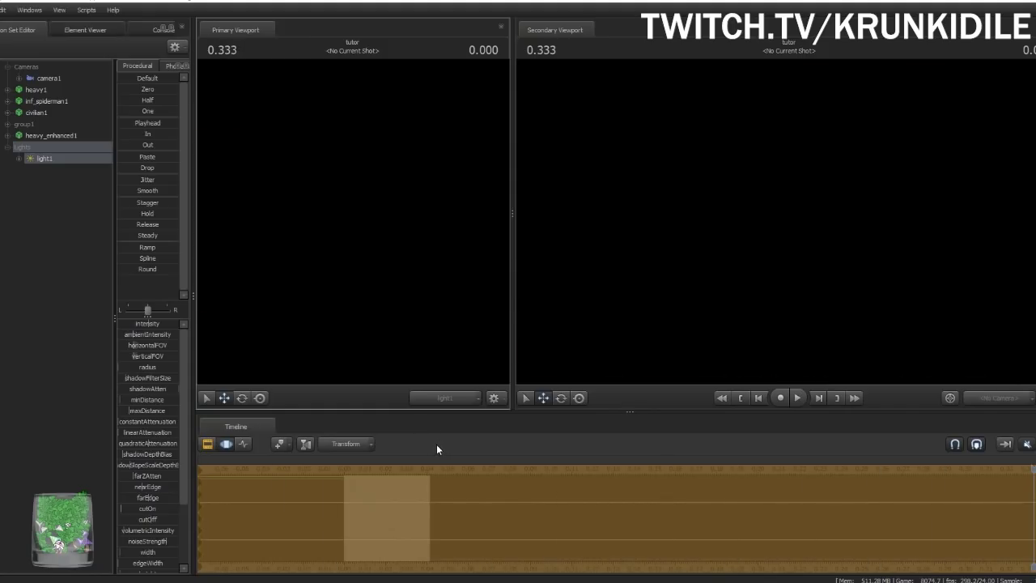
{"action": "key", "text": "Escape"}
{"action": "key", "text": "Up"}
{"action": "key", "text": "Up"}
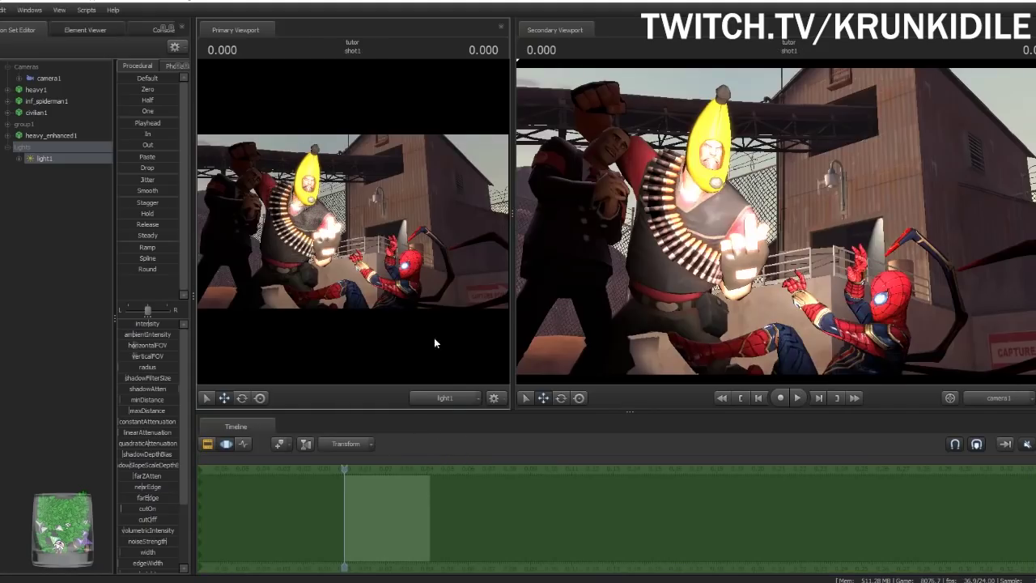
Position and aim light1 from beside the railway track so that it shines on all the characters
{"action": "mouse_move", "coordinate": [434, 338]}
{"action": "left_mouse_down"}
{"action": "mouse_move", "coordinate": [462, 346]}
{"action": "mouse_move", "coordinate": [432, 349]}
{"action": "left_mouse_up"}
{"action": "key", "text": "w"}
{"action": "key", "text": "s"}
{"action": "mouse_move", "coordinate": [354, 219]}
{"action": "left_mouse_down"}
{"action": "mouse_move", "coordinate": [354, 230]}
{"action": "mouse_move", "coordinate": [344, 227]}
{"action": "mouse_move", "coordinate": [354, 218]}
{"action": "left_mouse_up"}
{"action": "key", "text": "d"}
{"action": "left_click_drag", "start_coordinate": [435, 214], "coordinate": [435, 214]}
{"action": "key", "text": "w"}
{"action": "key", "text": "w"}
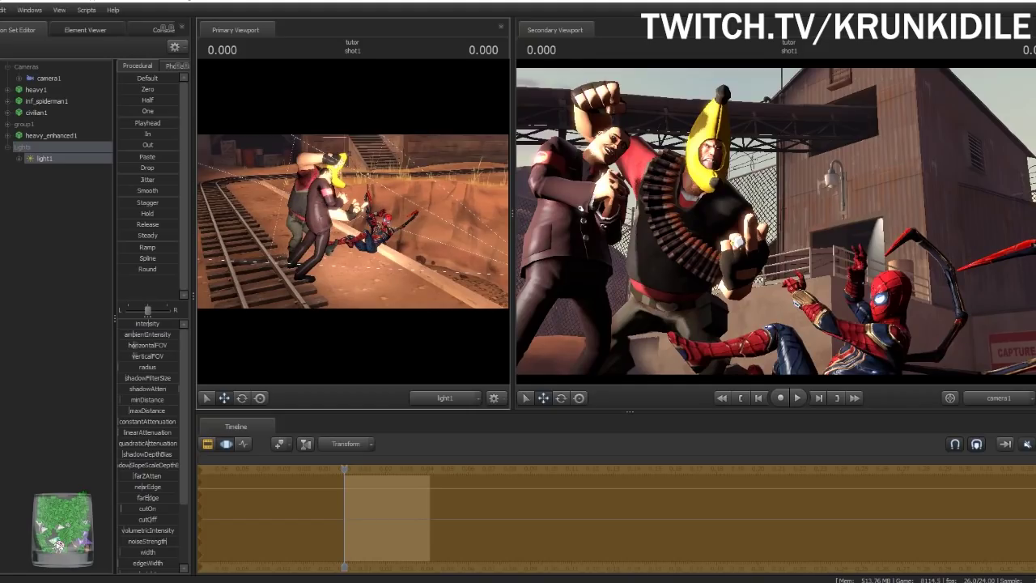
{"action": "left_click_drag", "start_coordinate": [435, 214], "coordinate": [435, 214]}
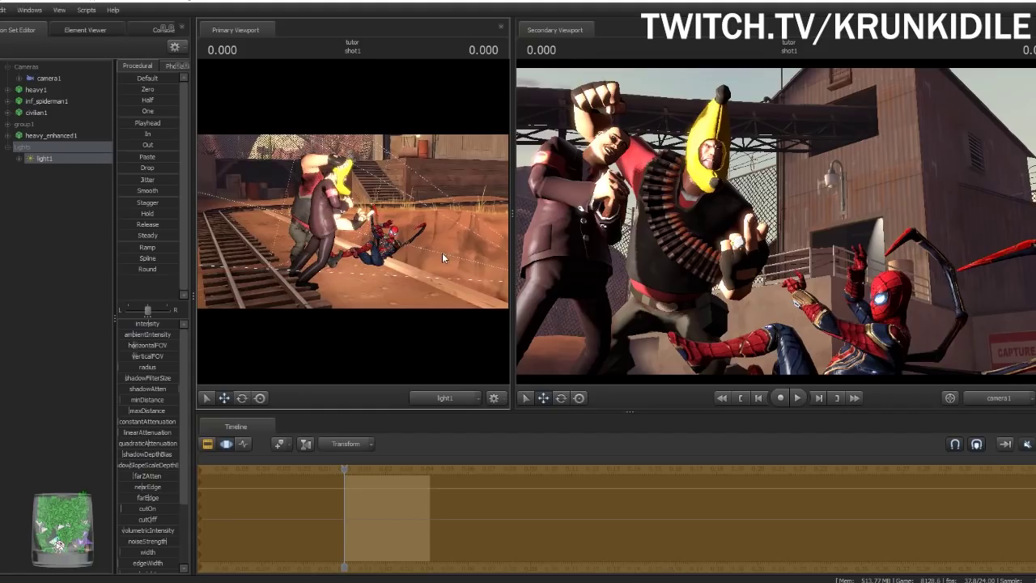
Disable shadows on light1 and lower its intensity
{"action": "right_click", "coordinate": [49, 160]}
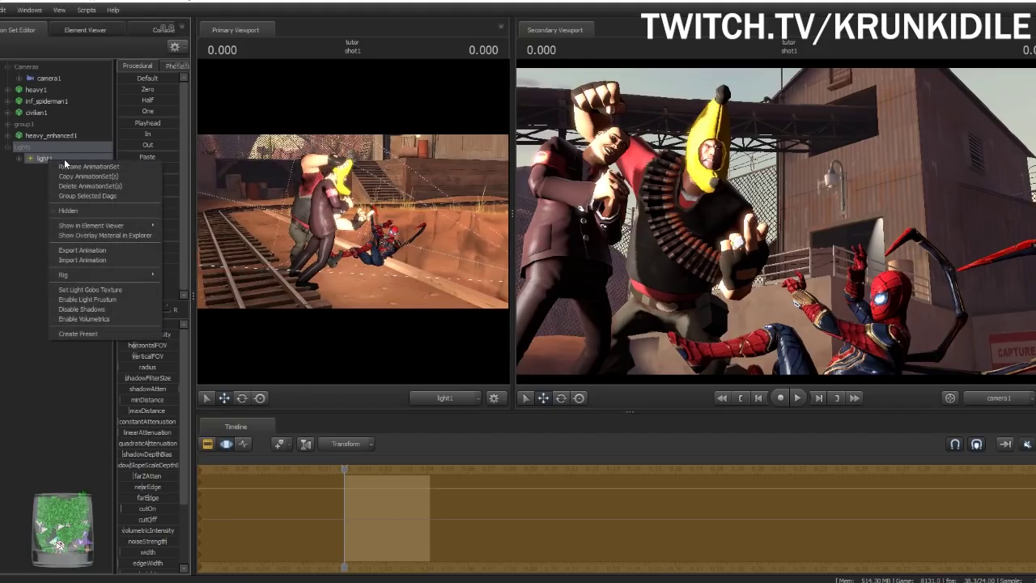
{"action": "left_click", "coordinate": [97, 310]}
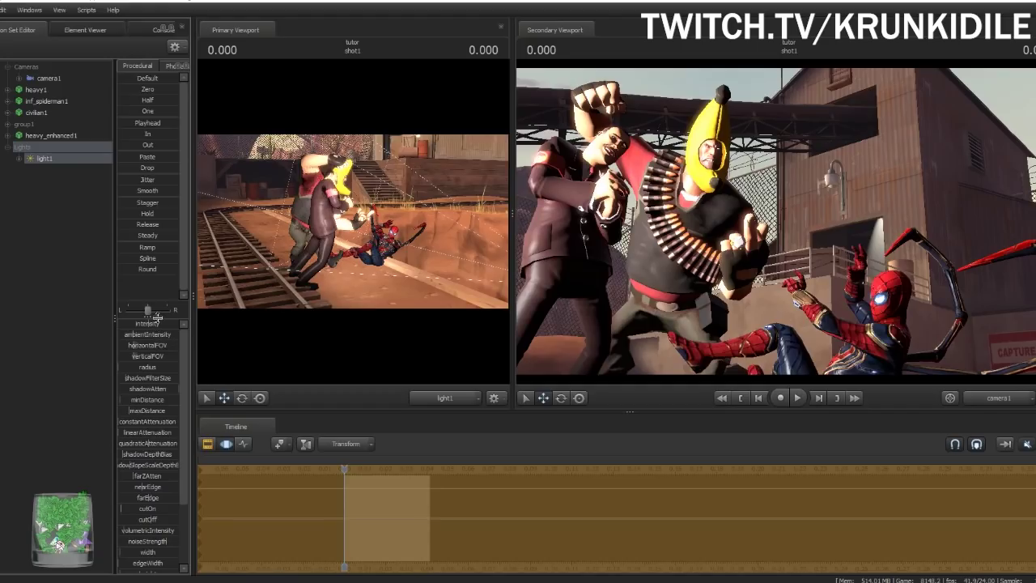
{"action": "left_click_drag", "start_coordinate": [158, 324], "coordinate": [126, 338]}
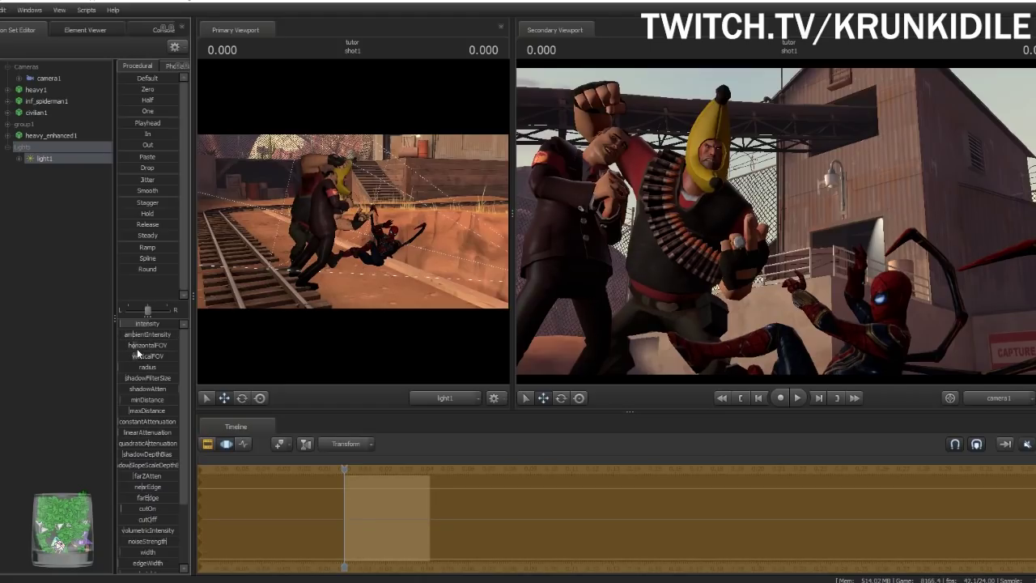
Narrow light1's horizontalFOV slightly and raise its radius to soften the light
{"action": "mouse_move", "coordinate": [138, 346]}
{"action": "left_mouse_down"}
{"action": "mouse_move", "coordinate": [153, 346]}
{"action": "mouse_move", "coordinate": [125, 346]}
{"action": "mouse_move", "coordinate": [149, 346]}
{"action": "left_mouse_up"}
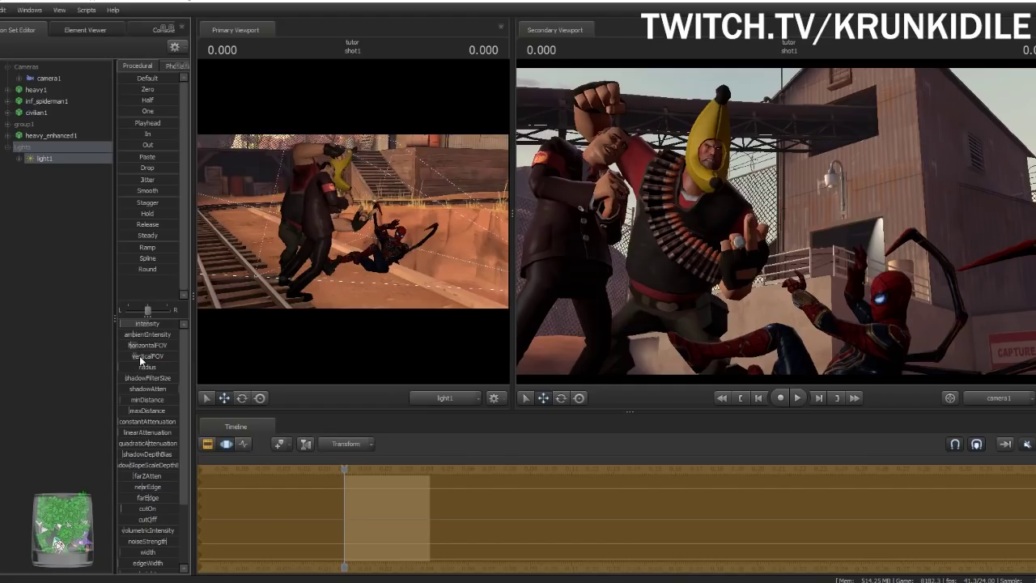
{"action": "left_click_drag", "start_coordinate": [140, 356], "coordinate": [149, 378]}
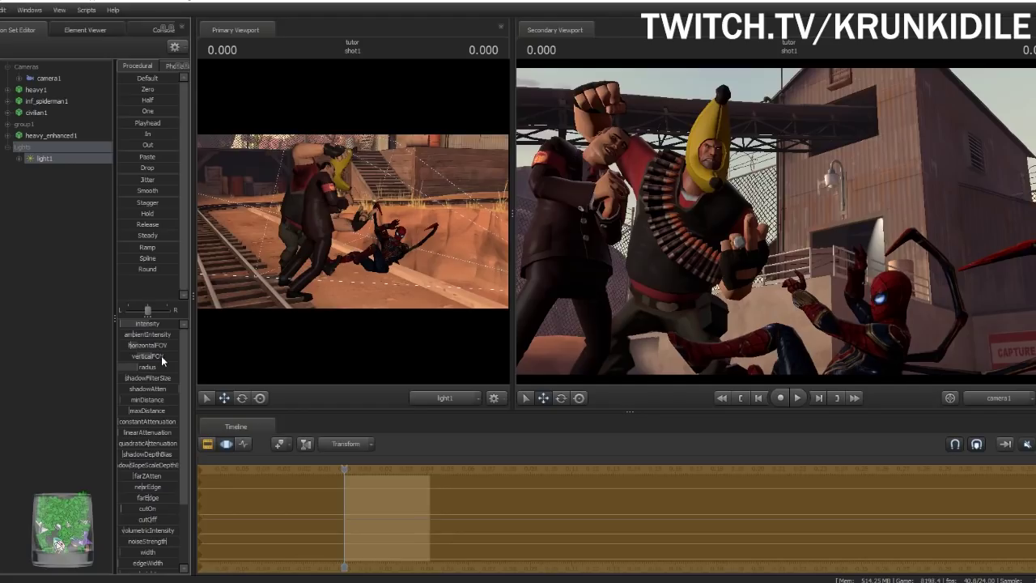
{"action": "left_click_drag", "start_coordinate": [147, 367], "coordinate": [144, 369]}
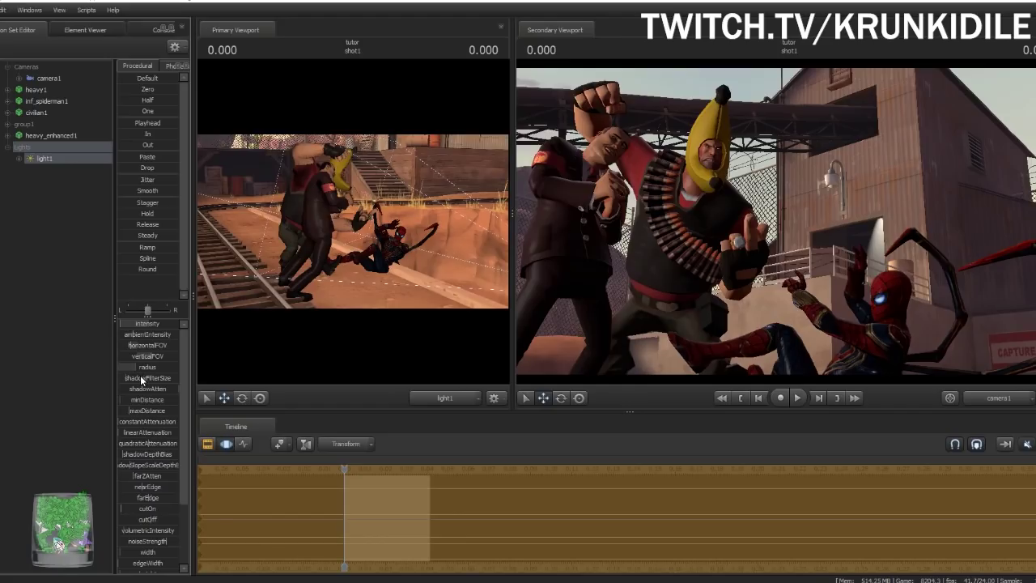
{"action": "left_click_drag", "start_coordinate": [141, 374], "coordinate": [142, 369]}
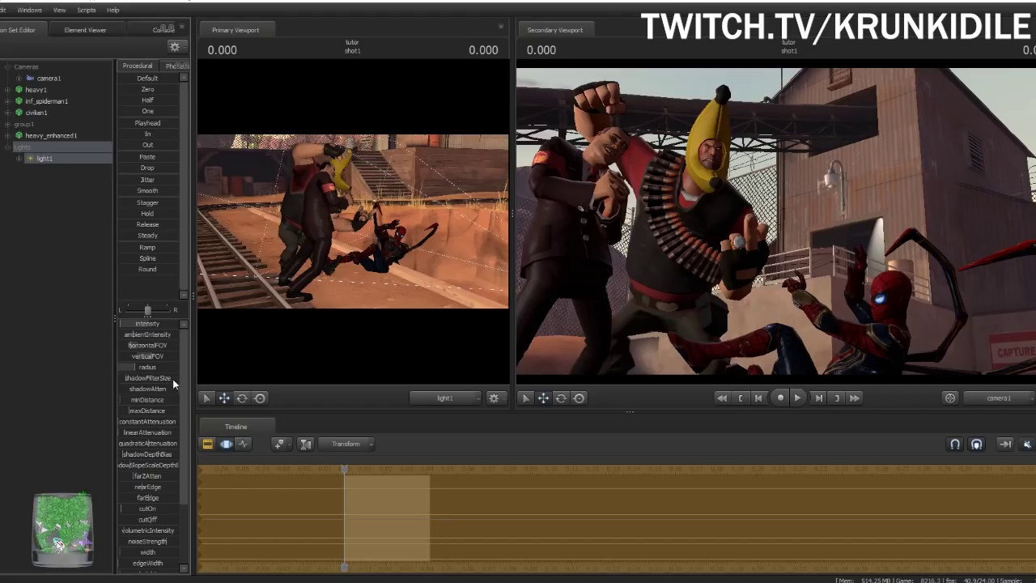
Lower light1's quadraticAttenuation to dim its light on the characters, and raise its farZAtten
{"action": "scroll", "coordinate": [171, 381], "scroll_direction": "down", "scroll_amount": 2}
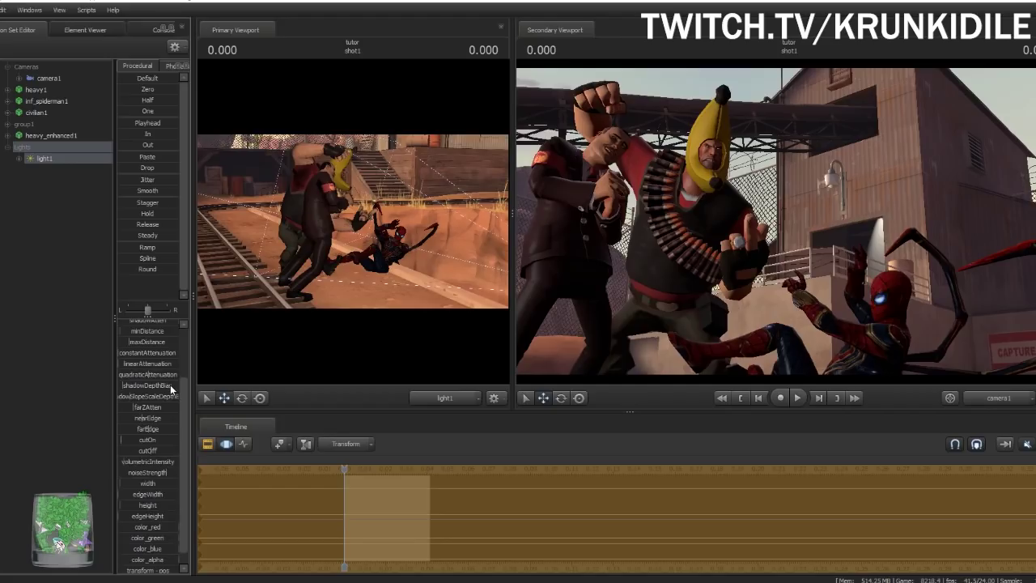
{"action": "scroll", "coordinate": [162, 389], "scroll_direction": "up", "scroll_amount": 1}
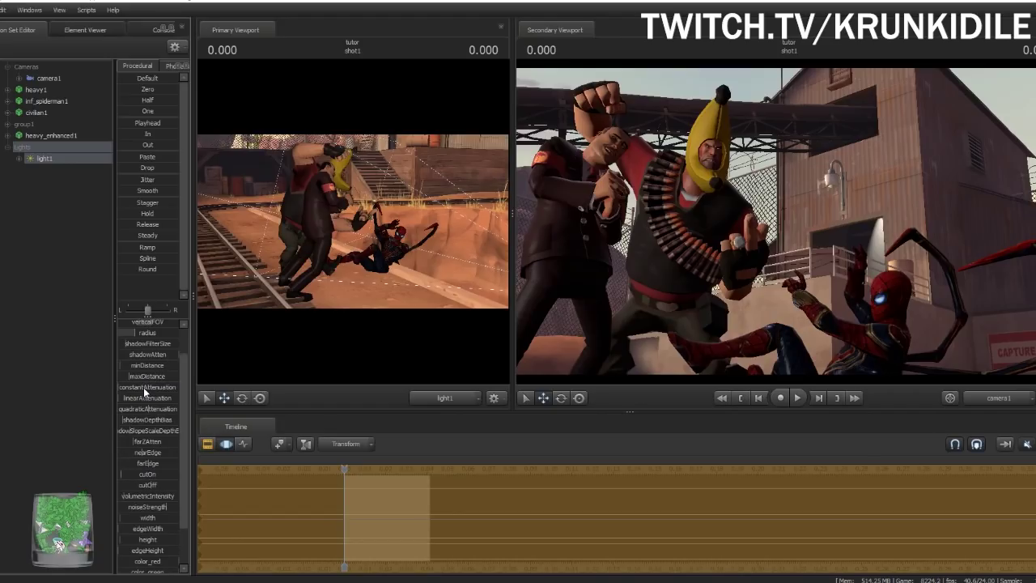
{"action": "mouse_move", "coordinate": [143, 387]}
{"action": "left_mouse_down"}
{"action": "mouse_move", "coordinate": [167, 386]}
{"action": "mouse_move", "coordinate": [143, 387]}
{"action": "mouse_move", "coordinate": [167, 387]}
{"action": "mouse_move", "coordinate": [143, 387]}
{"action": "mouse_move", "coordinate": [167, 387]}
{"action": "mouse_move", "coordinate": [143, 387]}
{"action": "mouse_move", "coordinate": [167, 387]}
{"action": "mouse_move", "coordinate": [144, 387]}
{"action": "mouse_move", "coordinate": [167, 398]}
{"action": "mouse_move", "coordinate": [143, 398]}
{"action": "left_mouse_up"}
{"action": "left_click_drag", "start_coordinate": [149, 411], "coordinate": [124, 410]}
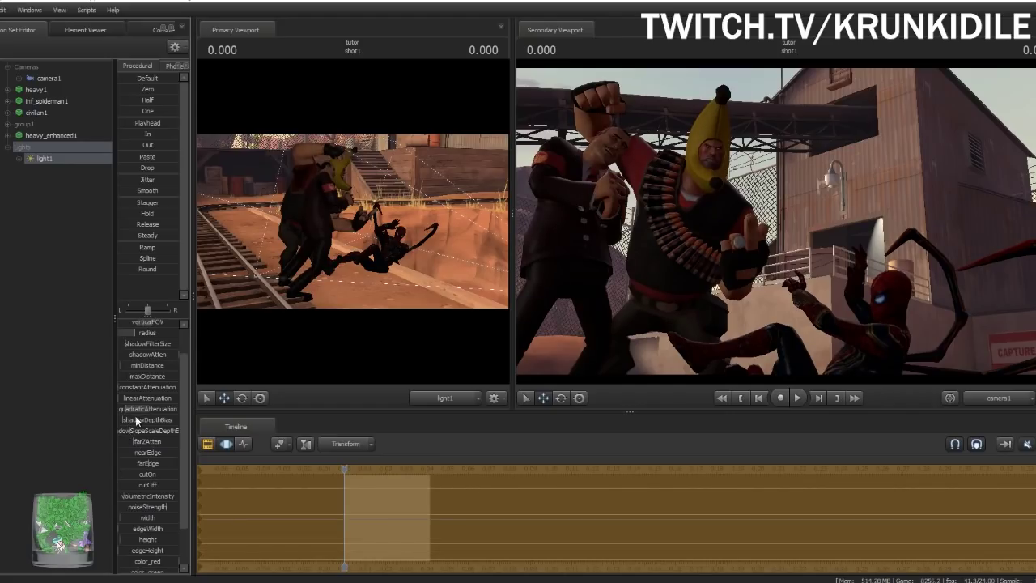
{"action": "scroll", "coordinate": [144, 372], "scroll_direction": "down", "scroll_amount": 1}
{"action": "scroll", "coordinate": [145, 411], "scroll_direction": "down", "scroll_amount": 1}
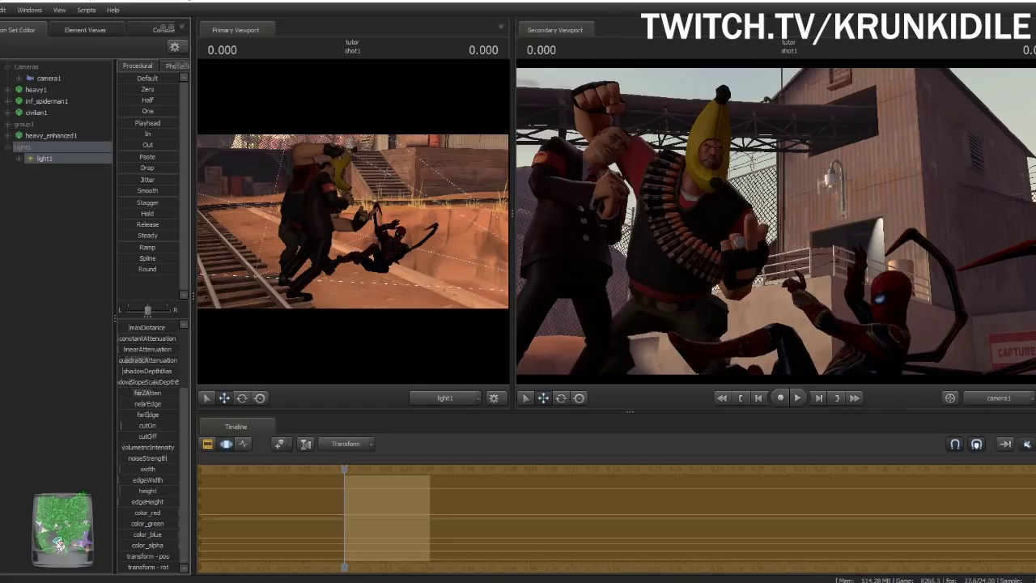
{"action": "left_click", "coordinate": [144, 393]}
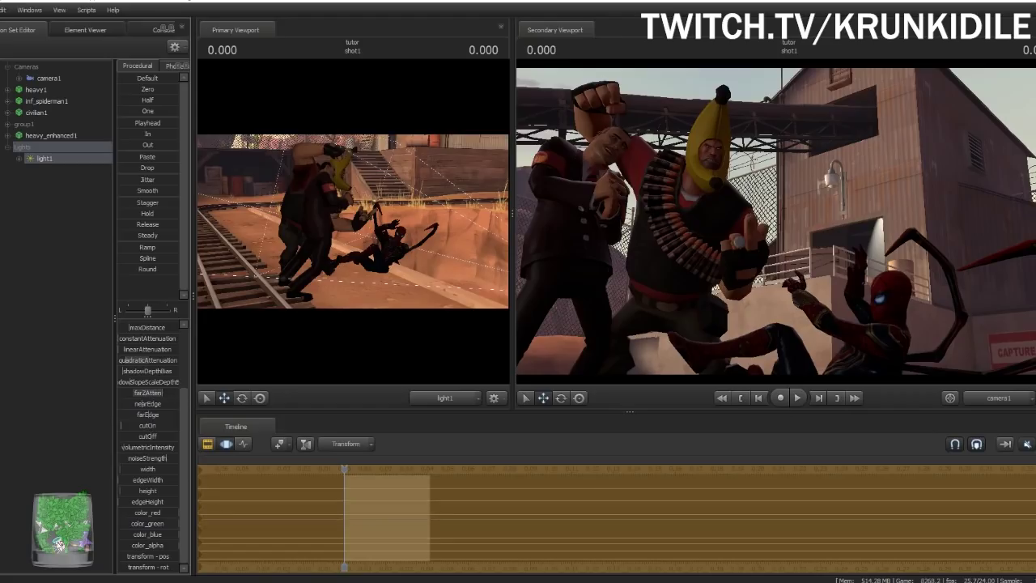
{"action": "scroll", "coordinate": [162, 397], "scroll_direction": "up", "scroll_amount": 1}
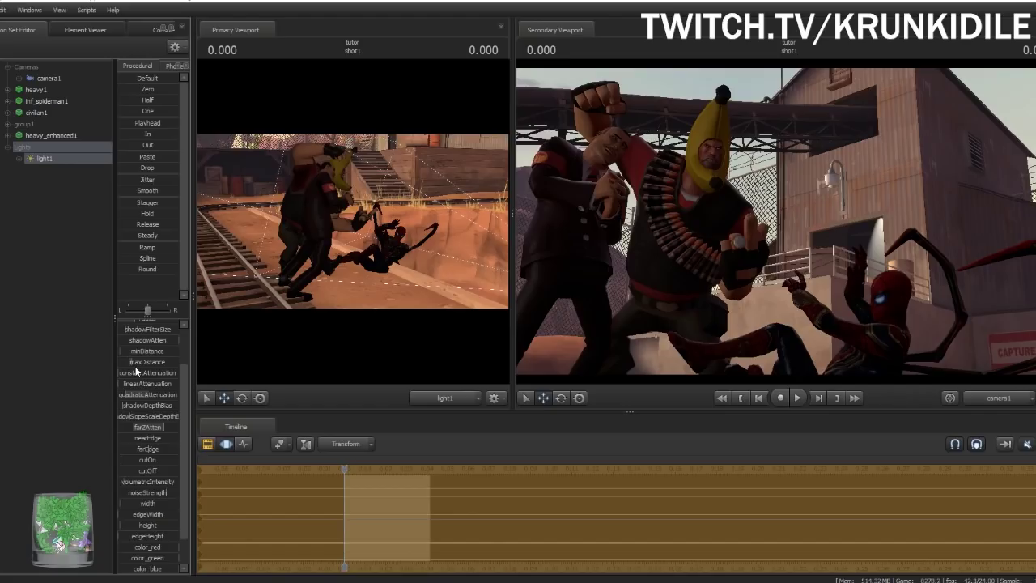
Create an animation set for a second light
{"action": "left_click", "coordinate": [20, 259]}
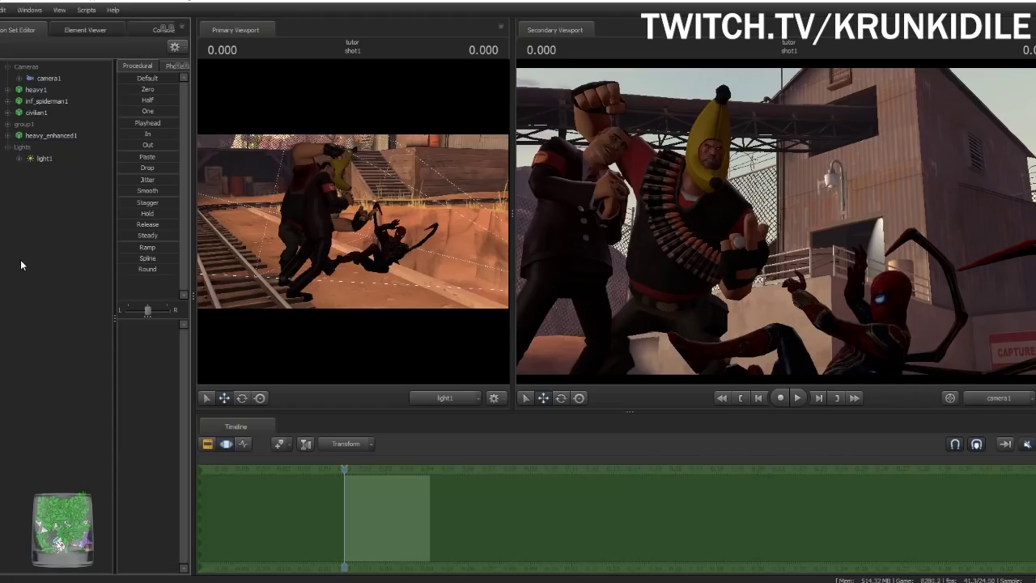
{"action": "right_click", "coordinate": [56, 224]}
{"action": "left_click", "coordinate": [129, 240]}
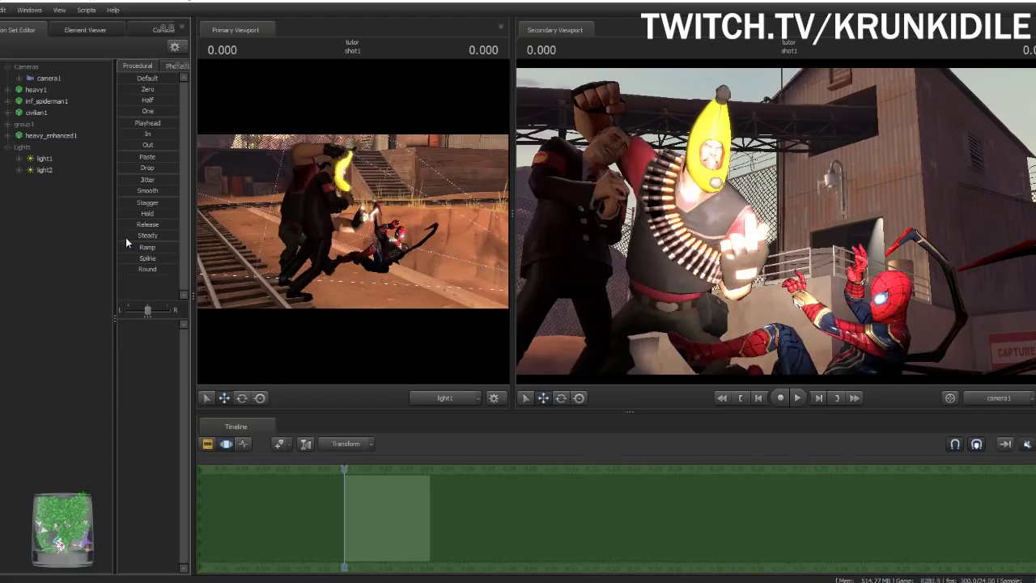
Look through light2 in the primary viewport and aim it down at the characters from the building side
{"action": "left_click", "coordinate": [44, 170]}
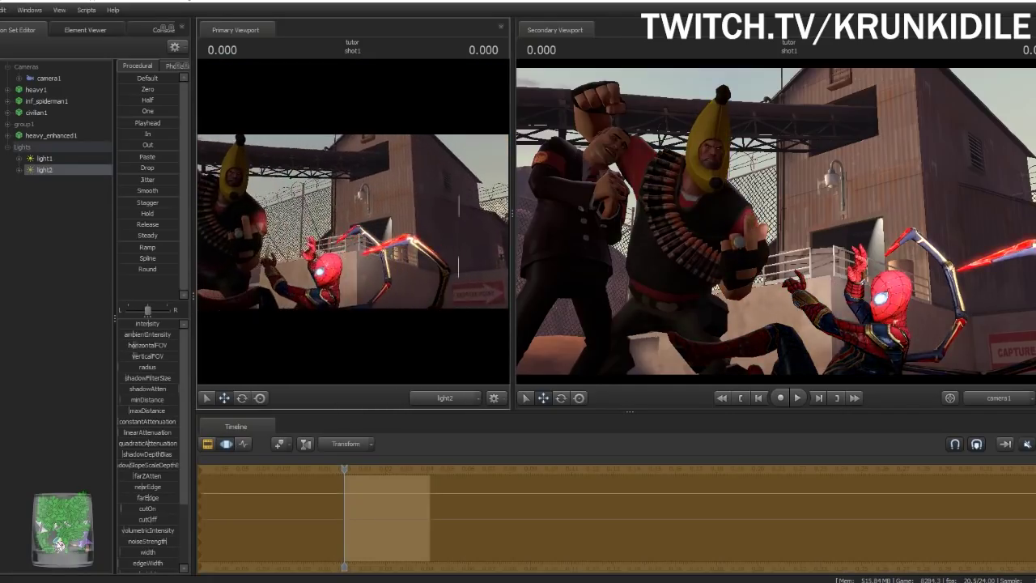
{"action": "left_click_drag", "start_coordinate": [353, 221], "coordinate": [437, 283]}
{"action": "key", "text": "z"}
{"action": "left_click_drag", "start_coordinate": [301, 220], "coordinate": [290, 215]}
Enable volumetrics on light2 and turn it so its beam crosses the camera view behind the characters
{"action": "right_click", "coordinate": [71, 170]}
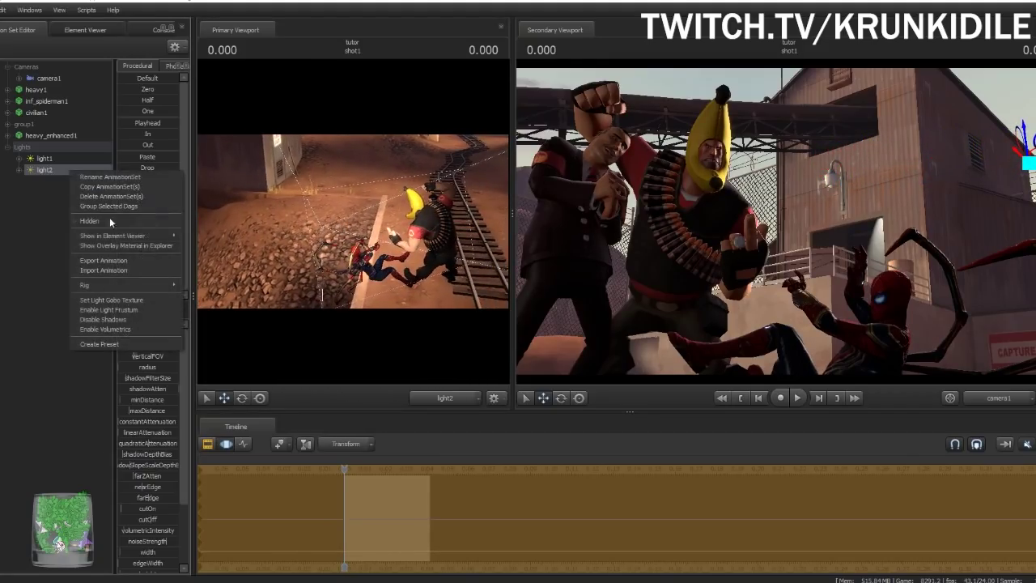
{"action": "left_click", "coordinate": [111, 328]}
{"action": "left_click", "coordinate": [342, 471]}
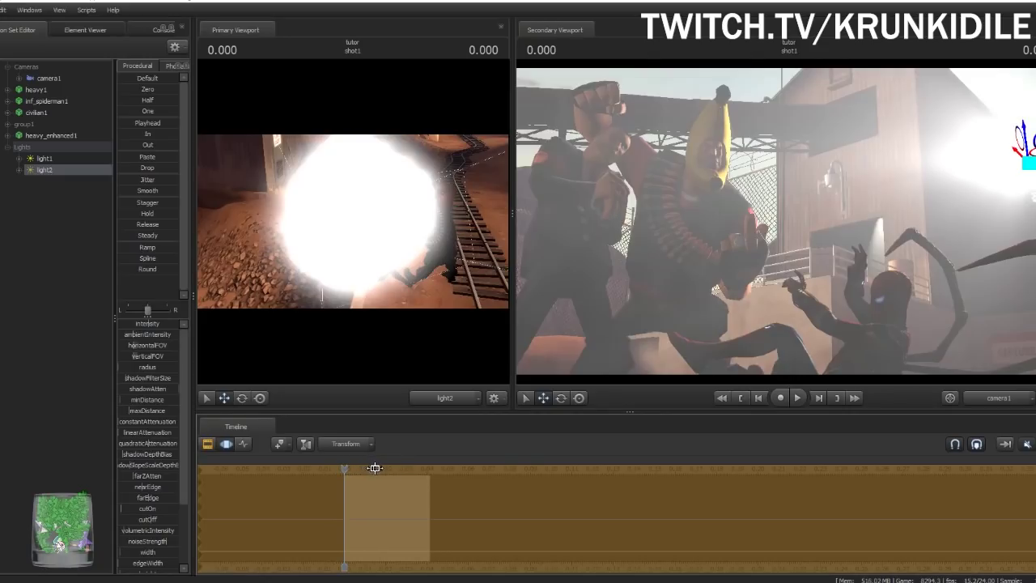
{"action": "left_click_drag", "start_coordinate": [346, 311], "coordinate": [392, 307]}
{"action": "mouse_move", "coordinate": [353, 235]}
{"action": "left_mouse_down"}
{"action": "mouse_move", "coordinate": [359, 219]}
{"action": "mouse_move", "coordinate": [354, 225]}
{"action": "left_mouse_up"}
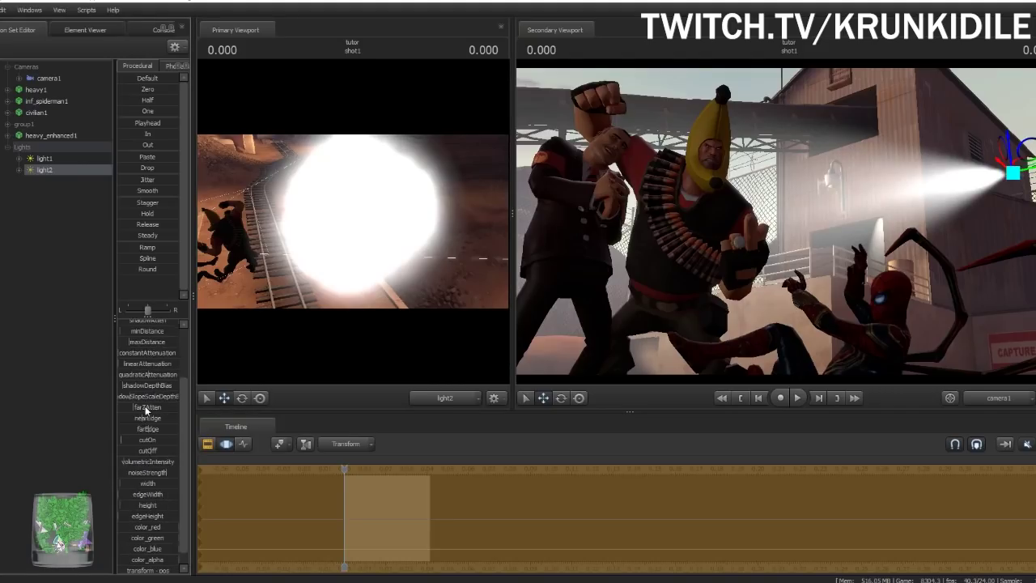
Try different maxDistance and minDistance values on light2's volumetric beam, undoing each change
{"action": "scroll", "coordinate": [146, 437], "scroll_direction": "down", "scroll_amount": 3}
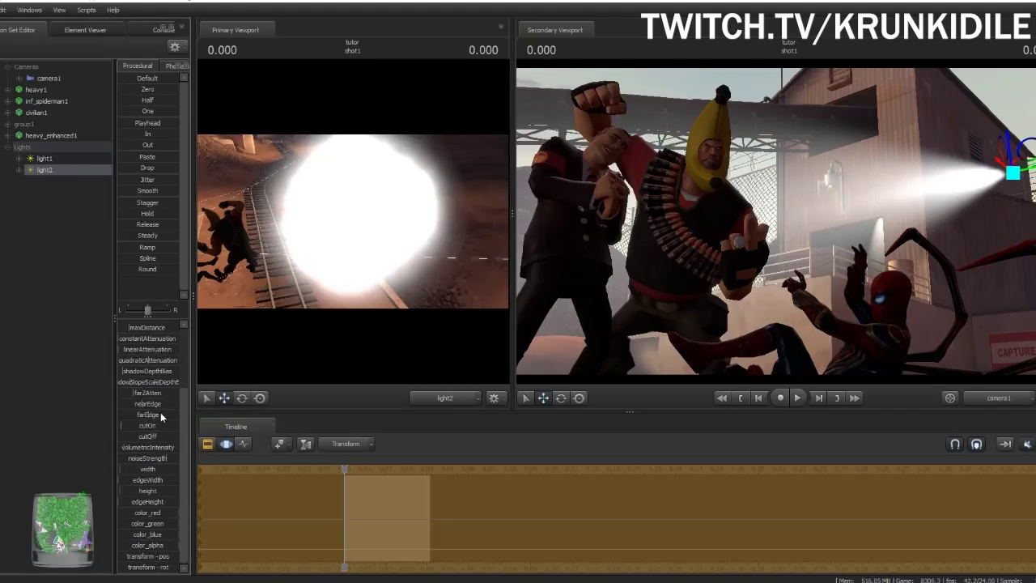
{"action": "scroll", "coordinate": [160, 412], "scroll_direction": "up", "scroll_amount": 2}
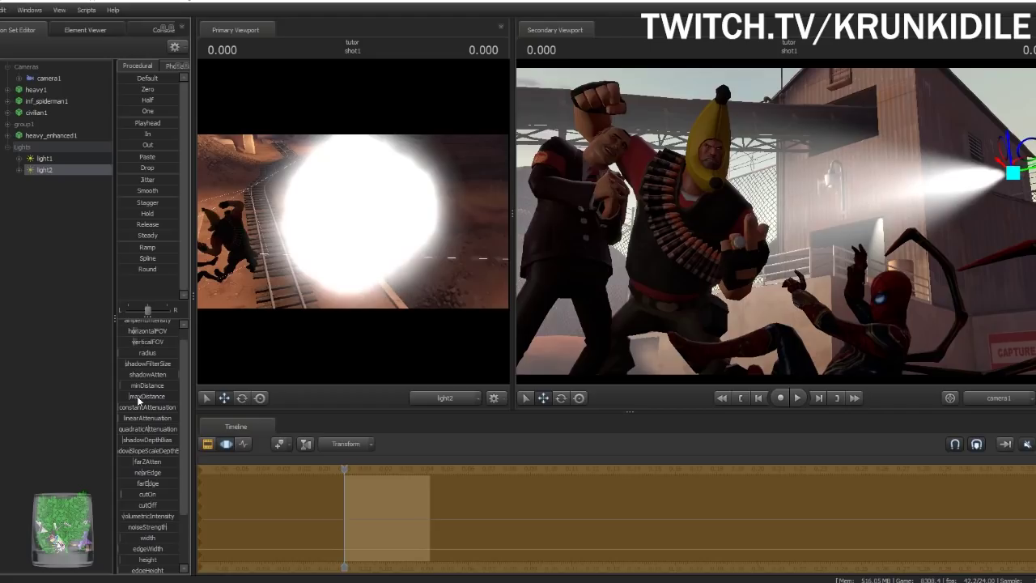
{"action": "mouse_move", "coordinate": [137, 396]}
{"action": "left_mouse_down"}
{"action": "mouse_move", "coordinate": [114, 396]}
{"action": "mouse_move", "coordinate": [145, 397]}
{"action": "left_mouse_up"}
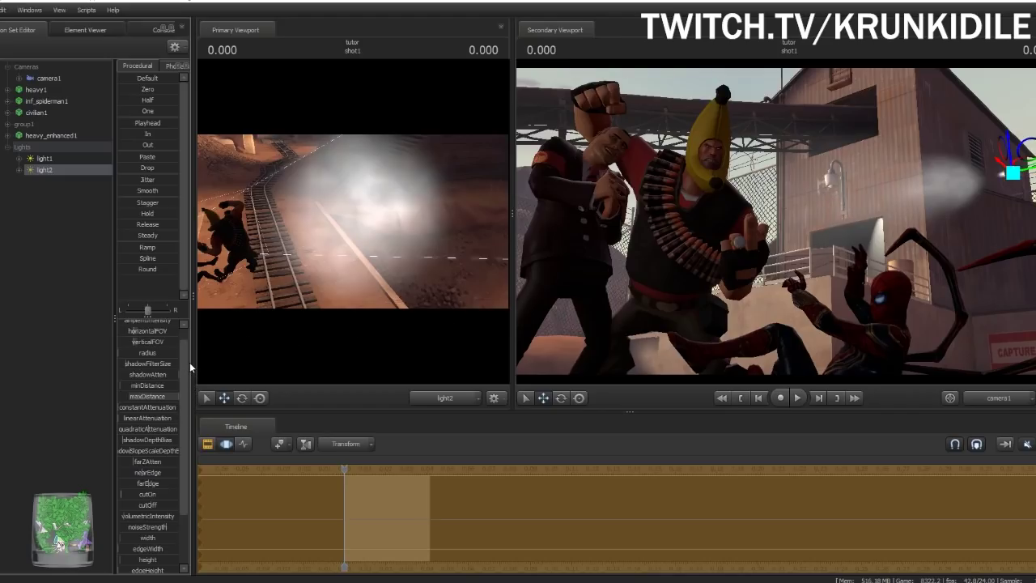
{"action": "key", "text": "ctrl+z"}
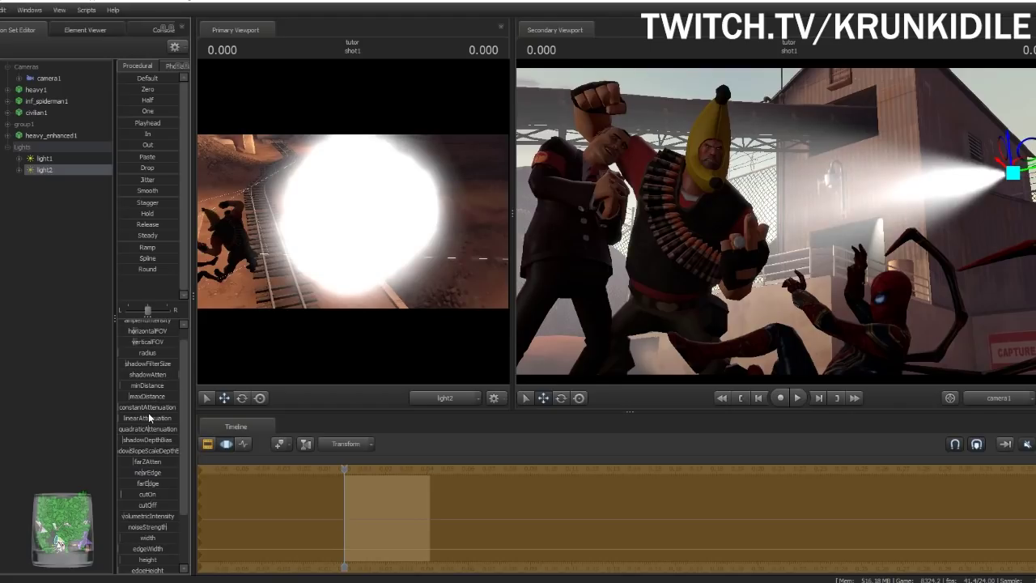
{"action": "mouse_move", "coordinate": [136, 382]}
{"action": "left_mouse_down"}
{"action": "mouse_move", "coordinate": [147, 382]}
{"action": "mouse_move", "coordinate": [122, 382]}
{"action": "mouse_move", "coordinate": [167, 397]}
{"action": "mouse_move", "coordinate": [129, 396]}
{"action": "mouse_move", "coordinate": [168, 396]}
{"action": "mouse_move", "coordinate": [129, 397]}
{"action": "mouse_move", "coordinate": [151, 396]}
{"action": "left_mouse_up"}
{"action": "key", "text": "ctrl+z"}
{"action": "key", "text": "ctrl+z"}
{"action": "key", "text": "ctrl+z"}
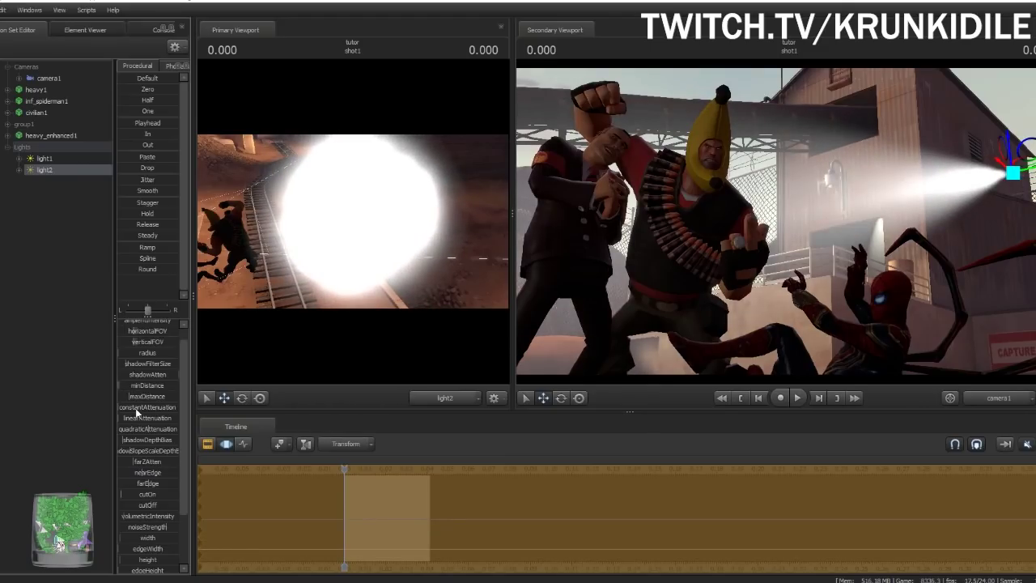
{"action": "key", "text": "ctrl+z"}
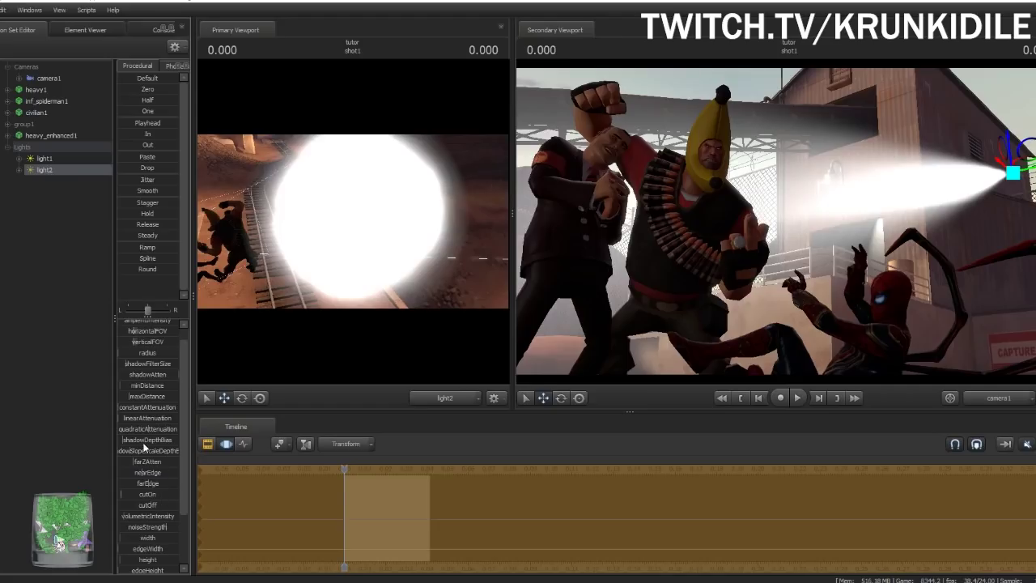
{"action": "scroll", "coordinate": [144, 447], "scroll_direction": "down", "scroll_amount": 3}
{"action": "scroll", "coordinate": [159, 410], "scroll_direction": "up", "scroll_amount": 3}
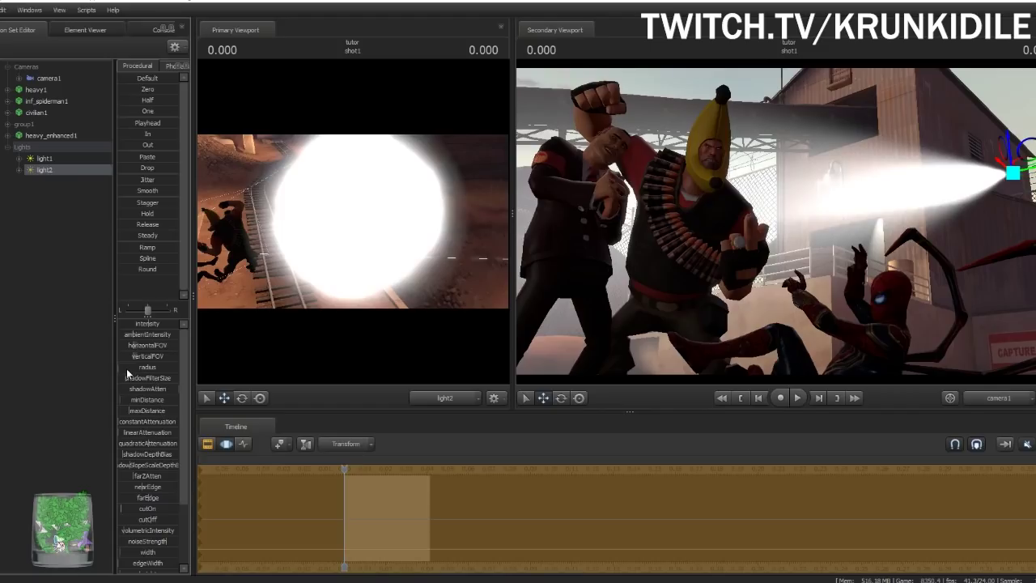
{"action": "scroll", "coordinate": [161, 406], "scroll_direction": "down", "scroll_amount": 3}
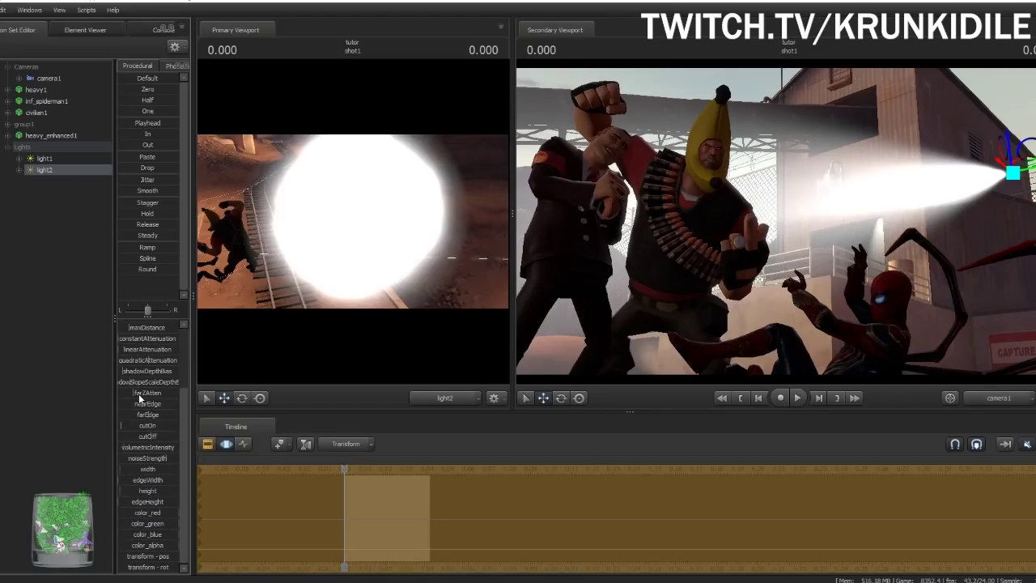
Try different volumetricIntensity, noiseStrength and color_alpha values on light2's beam
{"action": "left_click_drag", "start_coordinate": [147, 447], "coordinate": [144, 447]}
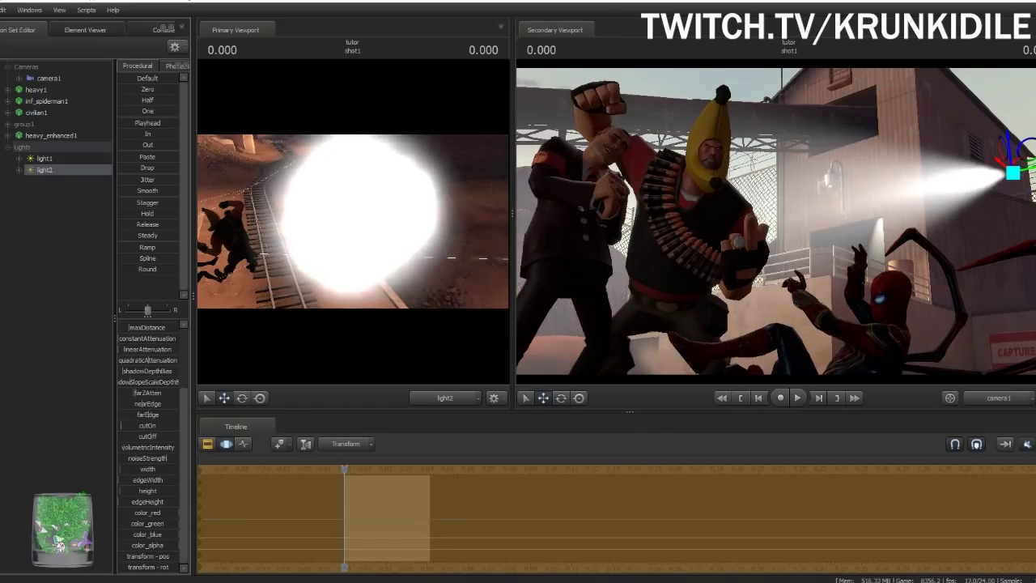
{"action": "mouse_move", "coordinate": [135, 447]}
{"action": "left_mouse_down"}
{"action": "mouse_move", "coordinate": [171, 458]}
{"action": "mouse_move", "coordinate": [126, 470]}
{"action": "left_mouse_up"}
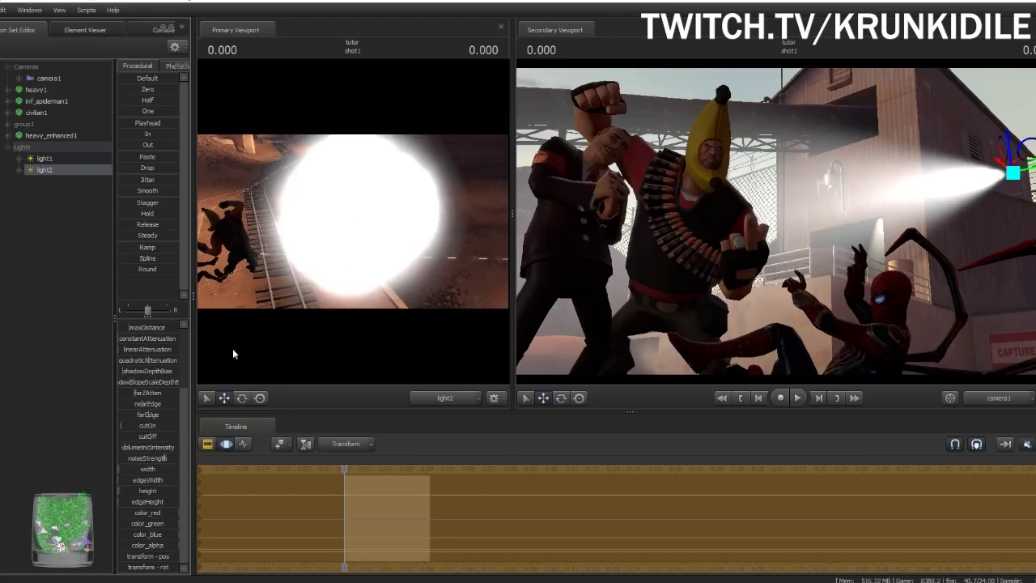
{"action": "left_click", "coordinate": [170, 545]}
{"action": "left_click_drag", "start_coordinate": [166, 546], "coordinate": [188, 549]}
Try yellow, magenta and dim warm-white tints on light2's beam by changing color_red, color_green and color_blue
{"action": "left_click_drag", "start_coordinate": [178, 512], "coordinate": [119, 513]}
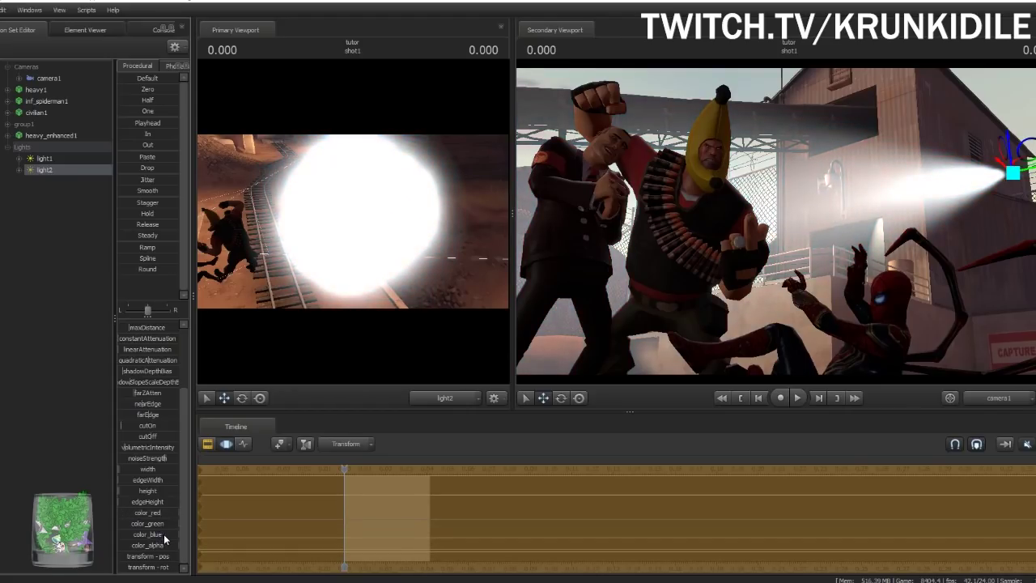
{"action": "left_click_drag", "start_coordinate": [165, 535], "coordinate": [117, 534]}
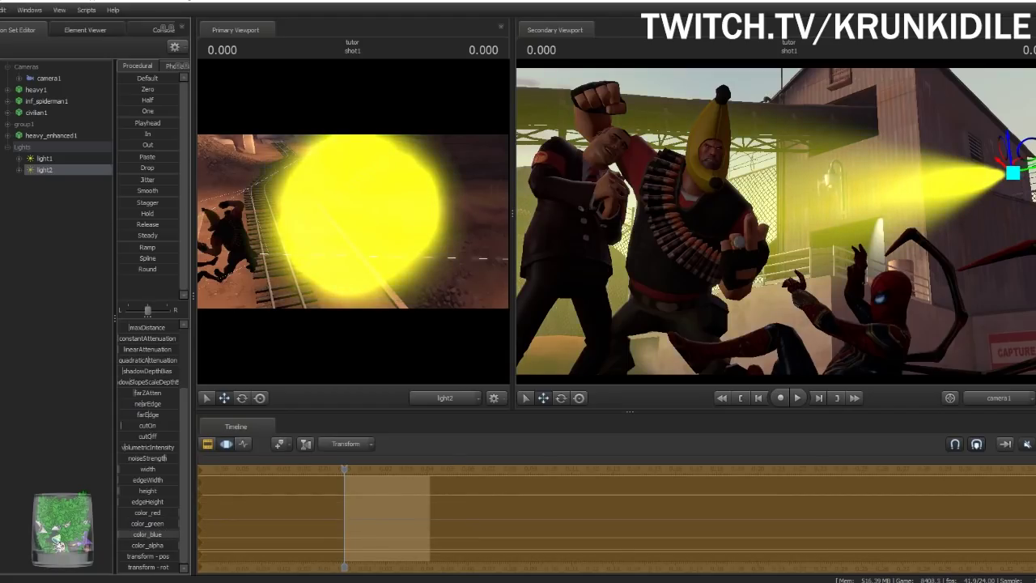
{"action": "mouse_move", "coordinate": [119, 534]}
{"action": "left_mouse_down"}
{"action": "mouse_move", "coordinate": [178, 535]}
{"action": "mouse_move", "coordinate": [119, 534]}
{"action": "left_mouse_up"}
{"action": "mouse_move", "coordinate": [118, 534]}
{"action": "left_mouse_down"}
{"action": "mouse_move", "coordinate": [179, 534]}
{"action": "mouse_move", "coordinate": [128, 523]}
{"action": "left_mouse_up"}
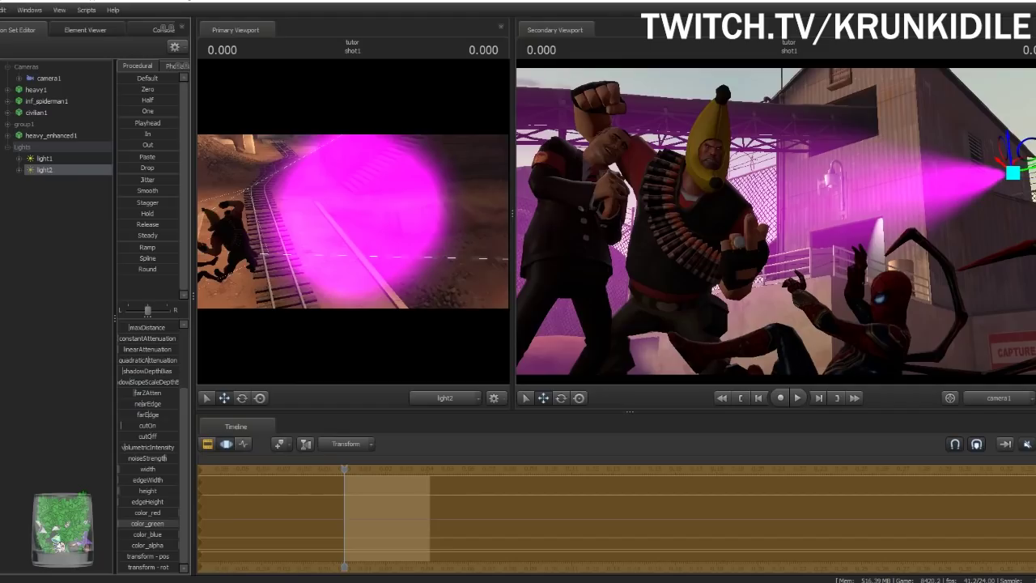
{"action": "left_click_drag", "start_coordinate": [121, 523], "coordinate": [159, 517]}
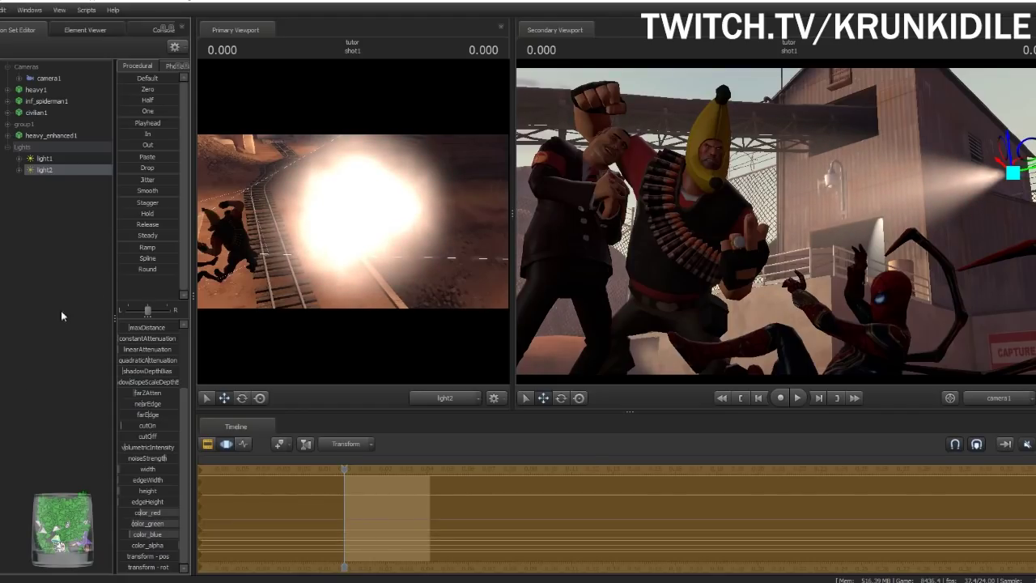
Delete light2's animation set and refresh the shot by switching to the Clip Editor and back to the Motion Editor
{"action": "right_click", "coordinate": [63, 170]}
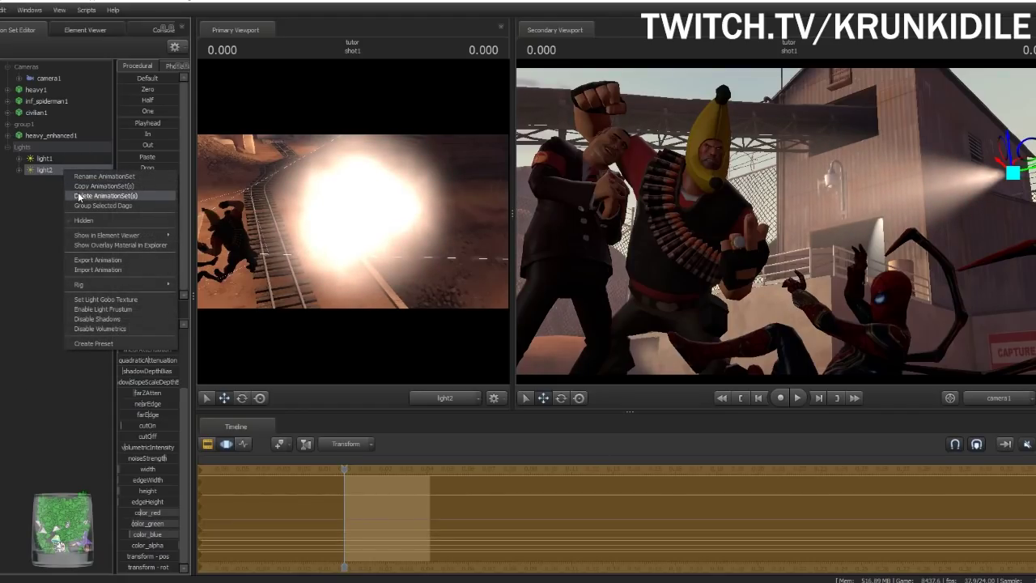
{"action": "left_click", "coordinate": [81, 195]}
{"action": "left_click", "coordinate": [45, 159]}
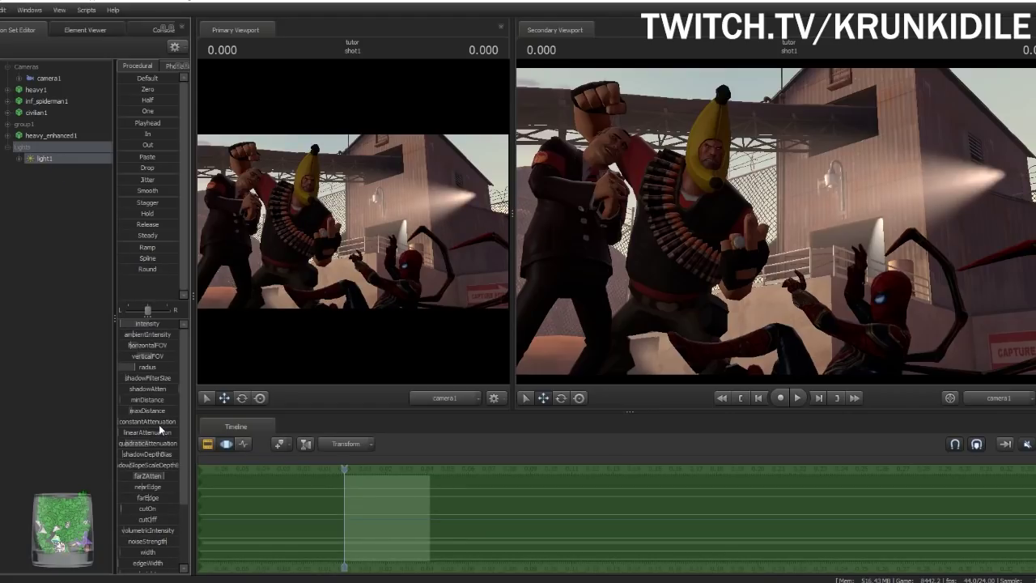
{"action": "key", "text": "F2"}
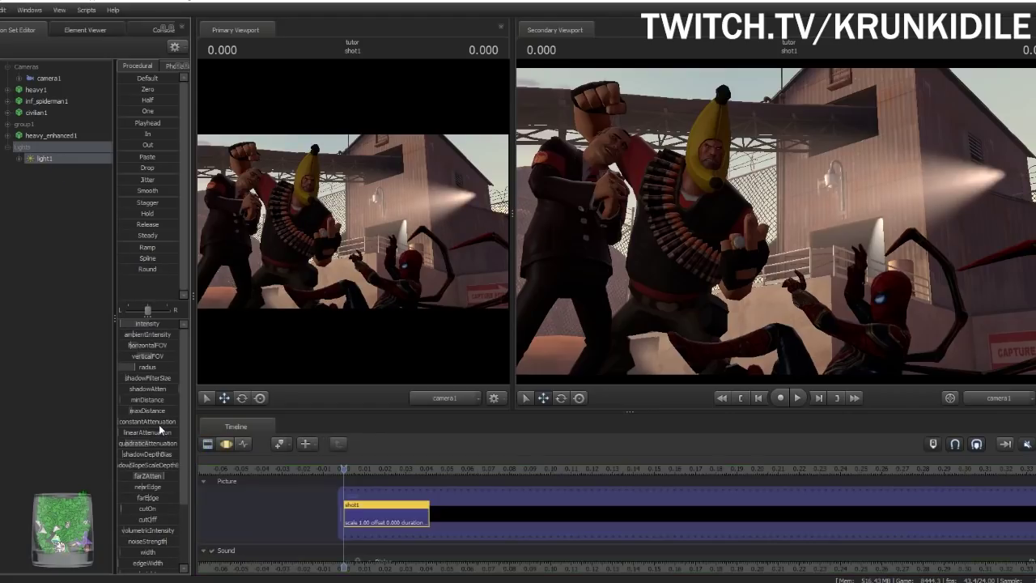
{"action": "key", "text": "F3"}
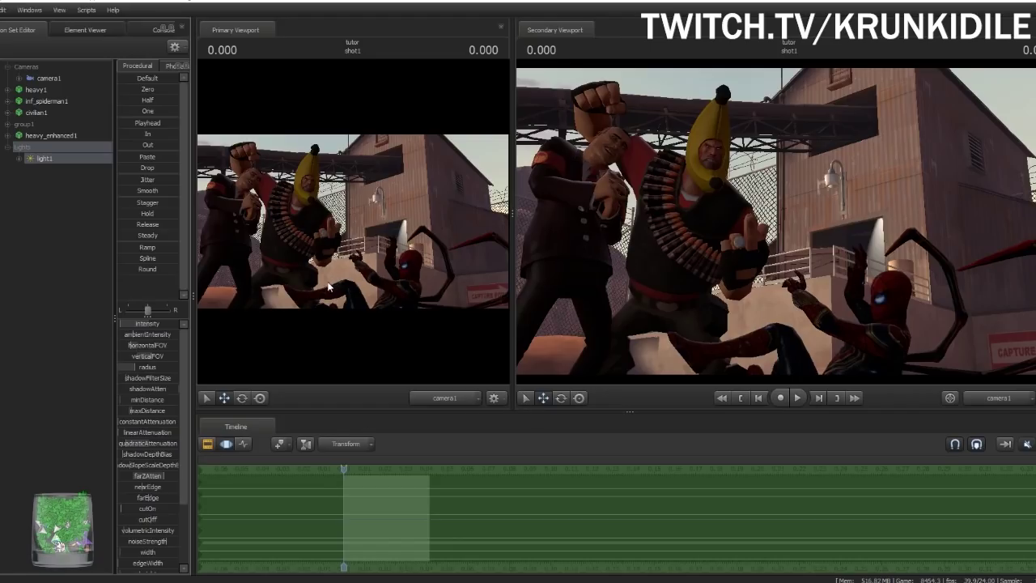
Reduce light1's color_red, color_green and color_blue to a very dim level and look through light1 in the primary viewport
{"action": "scroll", "coordinate": [139, 371], "scroll_direction": "down", "scroll_amount": 3}
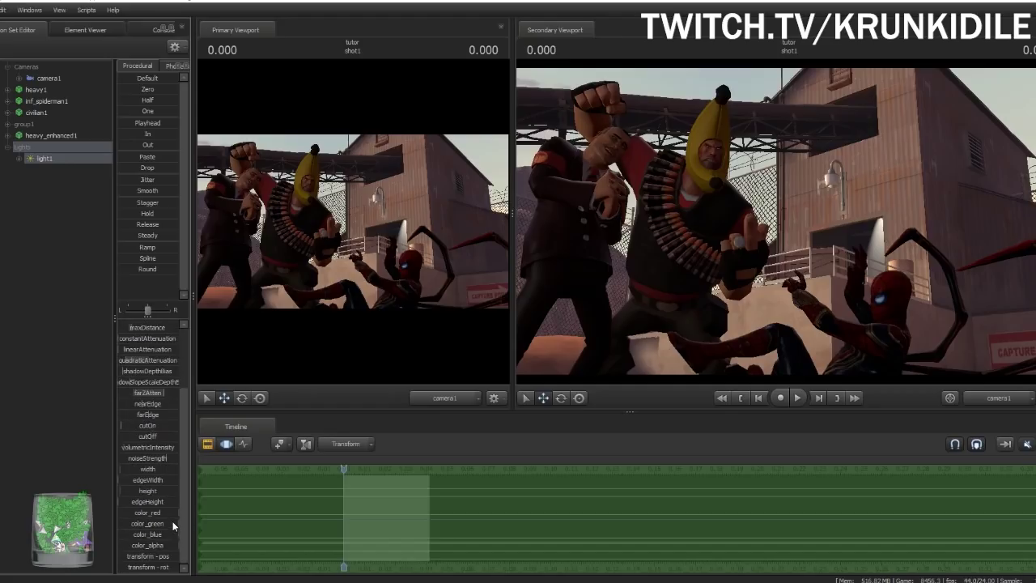
{"action": "left_click", "coordinate": [161, 512]}
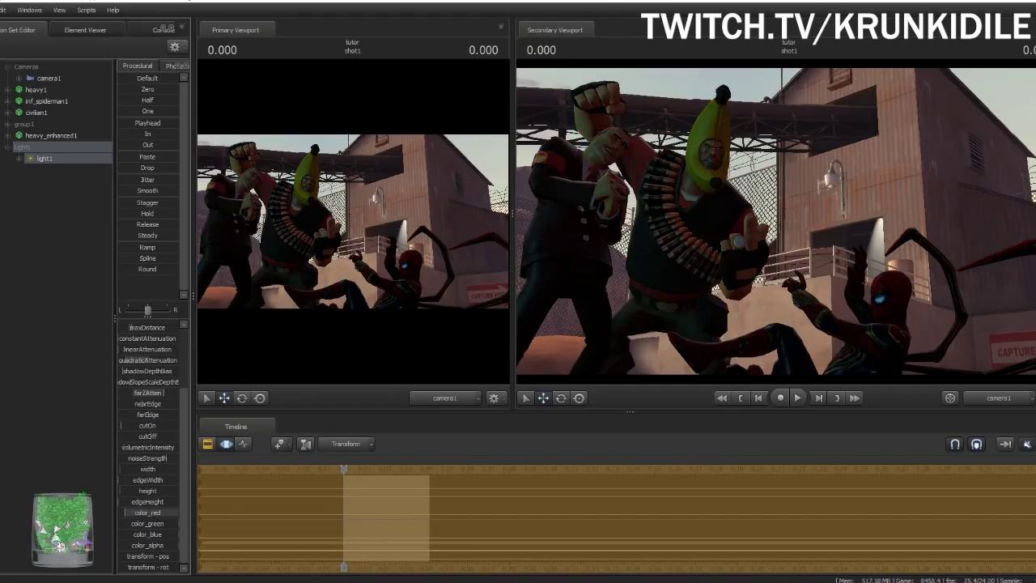
{"action": "left_click_drag", "start_coordinate": [124, 512], "coordinate": [161, 524]}
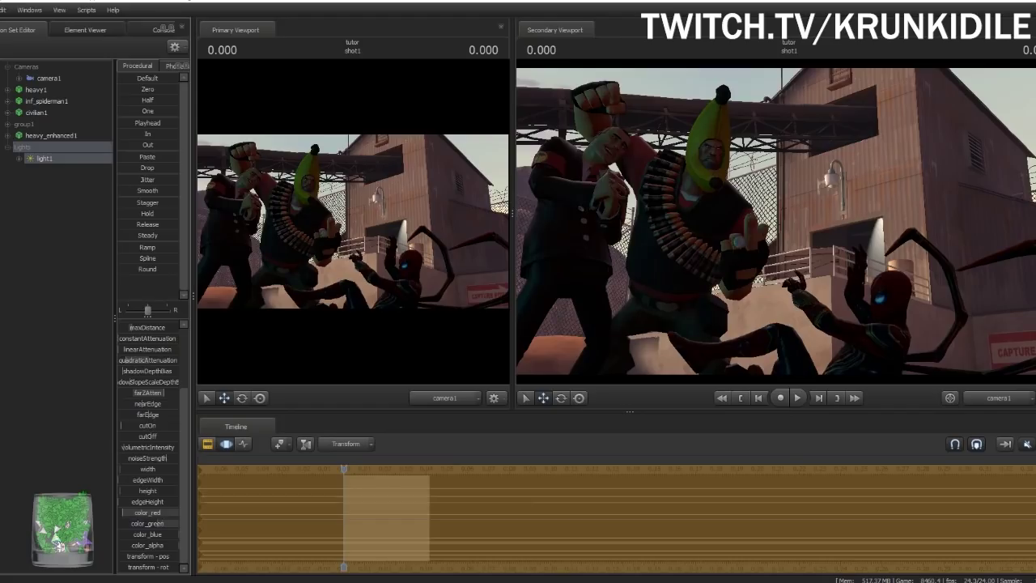
{"action": "left_click", "coordinate": [162, 534], "text": "ctrl"}
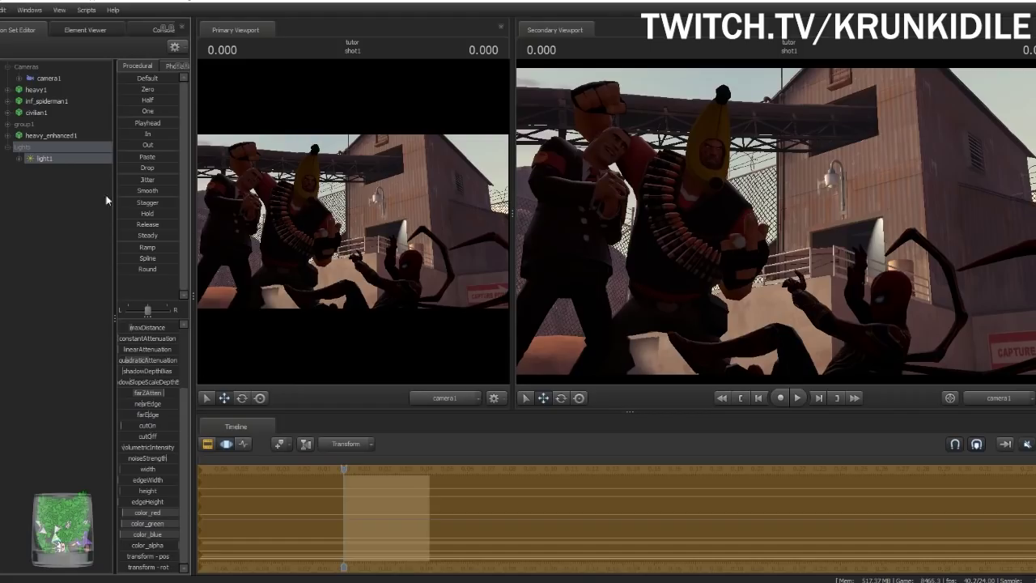
{"action": "left_click_drag", "start_coordinate": [80, 159], "coordinate": [326, 236]}
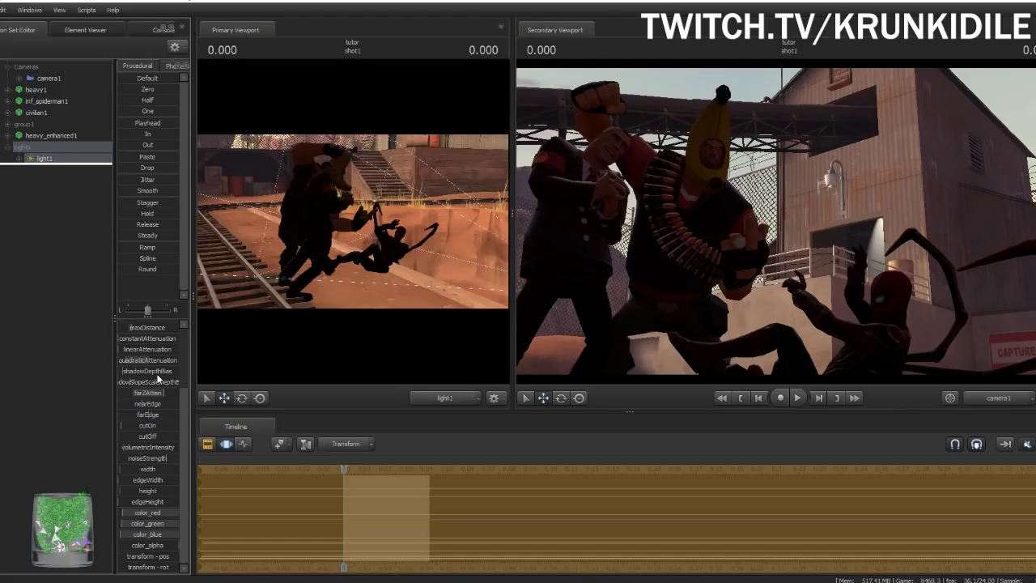
{"action": "scroll", "coordinate": [159, 377], "scroll_direction": "up", "scroll_amount": 3}
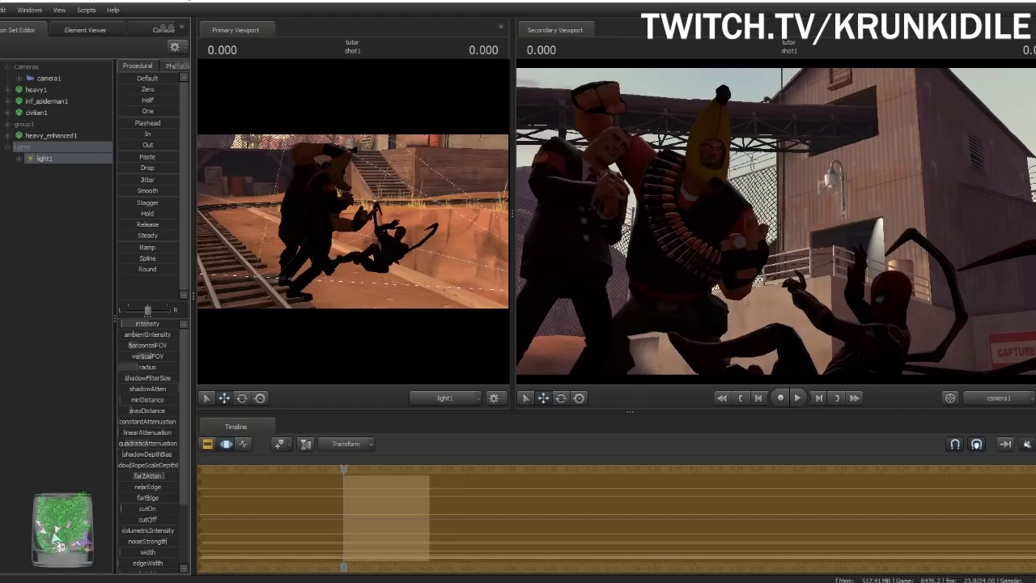
{"action": "scroll", "coordinate": [142, 447], "scroll_direction": "down", "scroll_amount": 3}
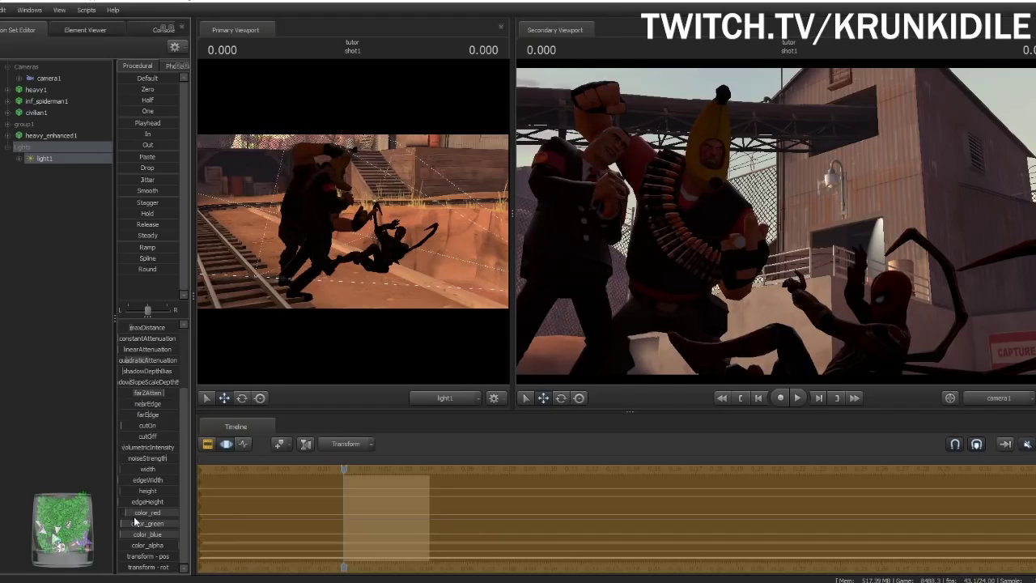
Copy light1's animation set, paste it as a second light and place the copy in the Lights group
{"action": "right_click", "coordinate": [62, 157]}
{"action": "left_click", "coordinate": [79, 172]}
{"action": "right_click", "coordinate": [45, 210]}
{"action": "left_click", "coordinate": [80, 272]}
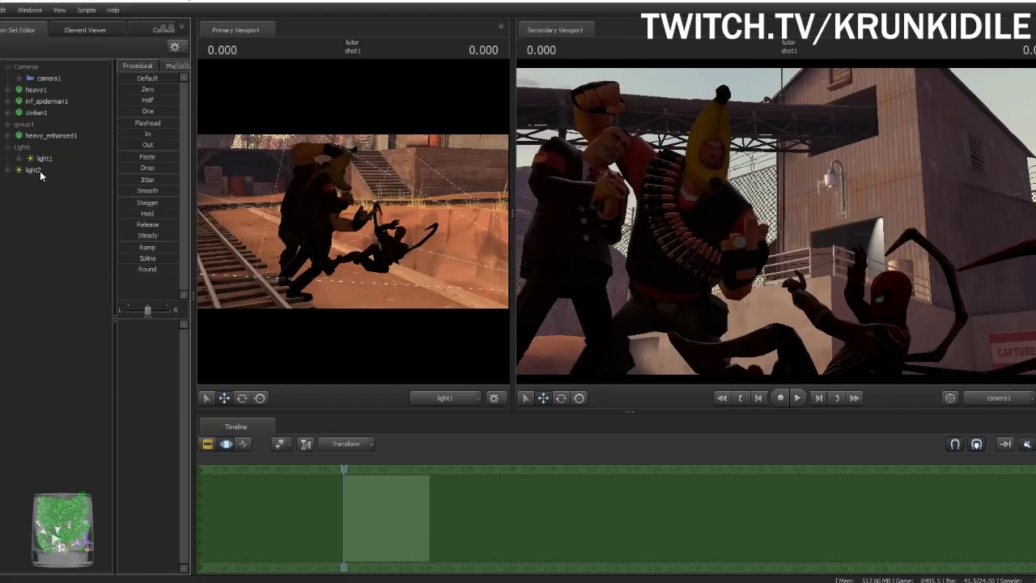
{"action": "left_click_drag", "start_coordinate": [39, 171], "coordinate": [58, 167]}
Look through light2, move it to face the characters from across the tracks, and adjust its horizontalFOV and color channels
{"action": "left_click", "coordinate": [45, 170]}
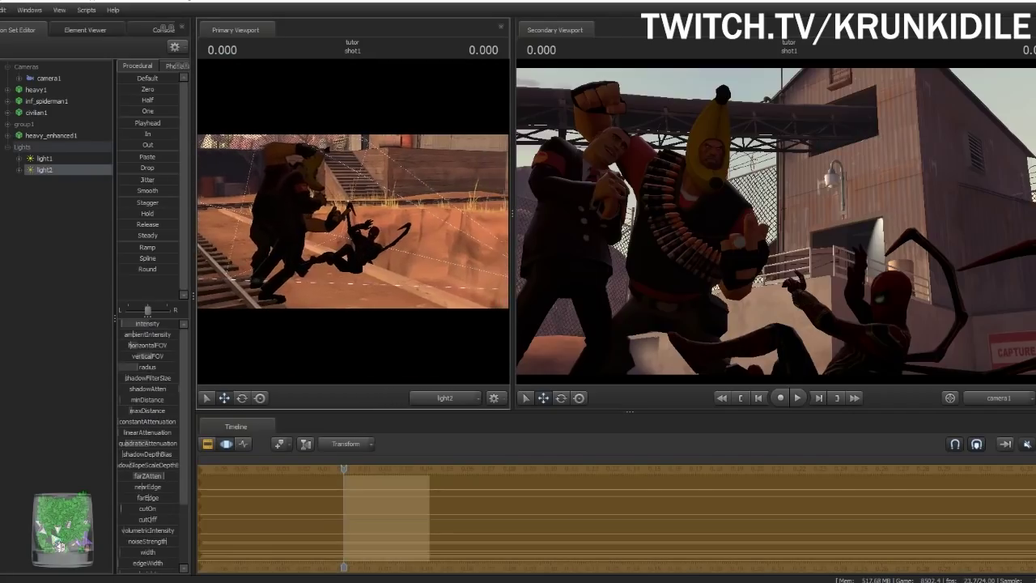
{"action": "left_click_drag", "start_coordinate": [353, 221], "coordinate": [272, 220]}
{"action": "right_click_drag", "start_coordinate": [353, 221], "coordinate": [346, 233]}
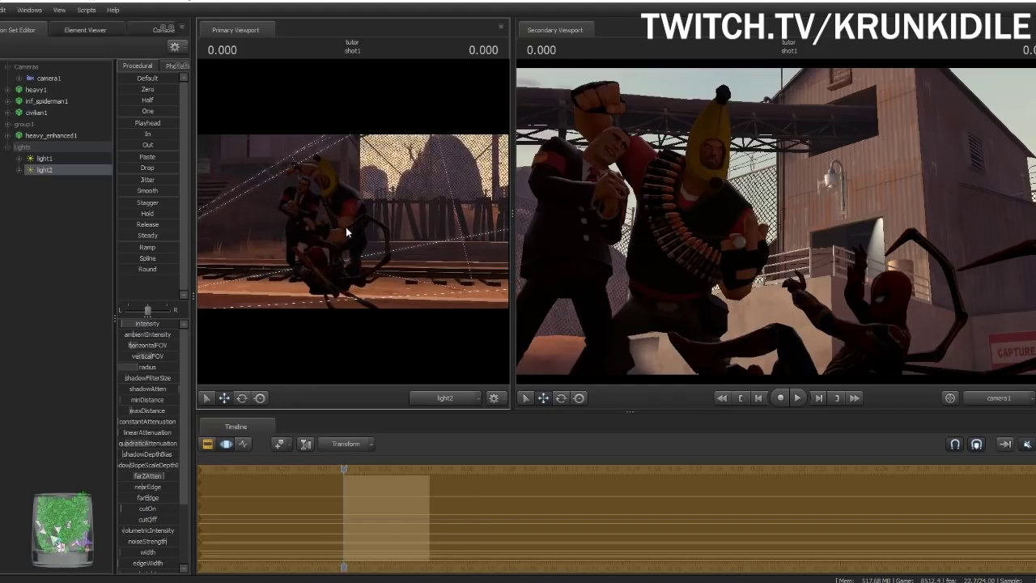
{"action": "mouse_move", "coordinate": [148, 348]}
{"action": "left_mouse_down"}
{"action": "mouse_move", "coordinate": [177, 356]}
{"action": "mouse_move", "coordinate": [127, 357]}
{"action": "mouse_move", "coordinate": [163, 356]}
{"action": "left_mouse_up"}
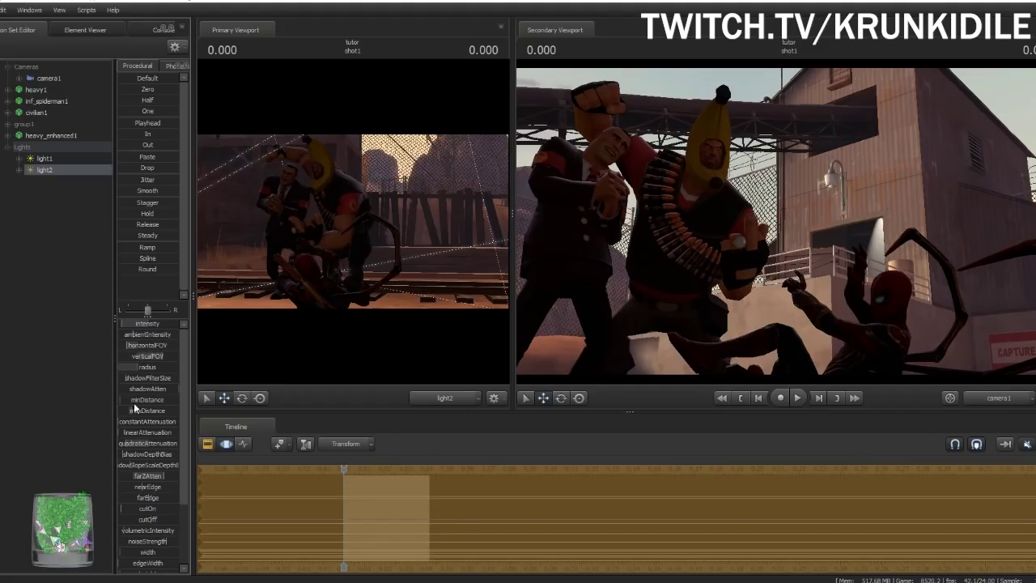
{"action": "scroll", "coordinate": [143, 452], "scroll_direction": "down", "scroll_amount": 3}
{"action": "left_click_drag", "start_coordinate": [134, 523], "coordinate": [146, 523]}
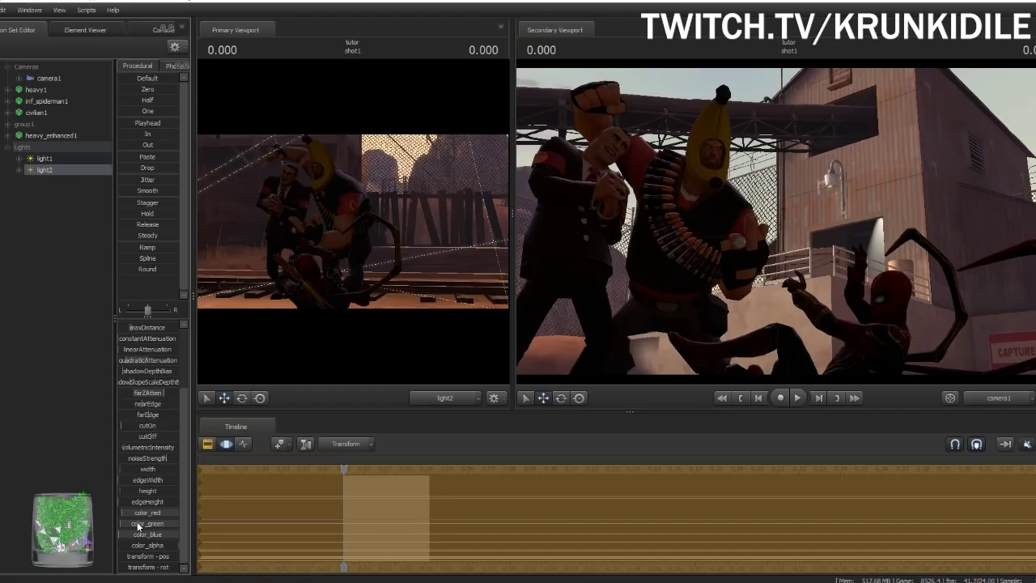
Paste another copy of the light's animation set and place it in the Lights group
{"action": "right_click", "coordinate": [53, 297]}
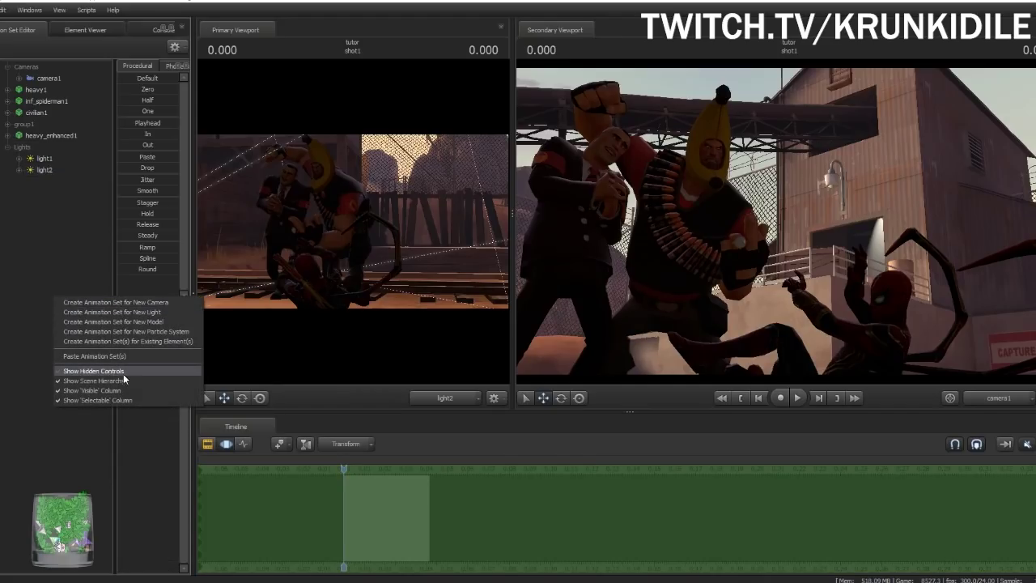
{"action": "left_click", "coordinate": [113, 312]}
{"action": "left_click_drag", "start_coordinate": [30, 183], "coordinate": [46, 177]}
Look through light3, aim it down at the characters with the tracks behind them, and narrow its horizontalFOV
{"action": "left_click_drag", "start_coordinate": [43, 182], "coordinate": [425, 231]}
{"action": "key", "text": "s"}
{"action": "key", "text": "a"}
{"action": "left_click_drag", "start_coordinate": [353, 222], "coordinate": [353, 222]}
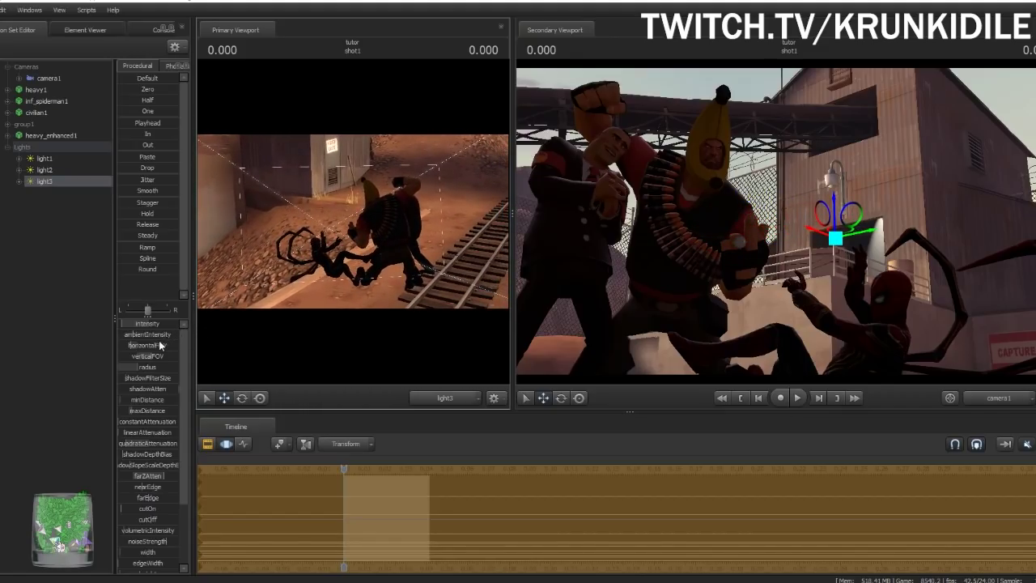
{"action": "left_click_drag", "start_coordinate": [159, 346], "coordinate": [151, 347]}
{"action": "left_click_drag", "start_coordinate": [353, 222], "coordinate": [353, 222]}
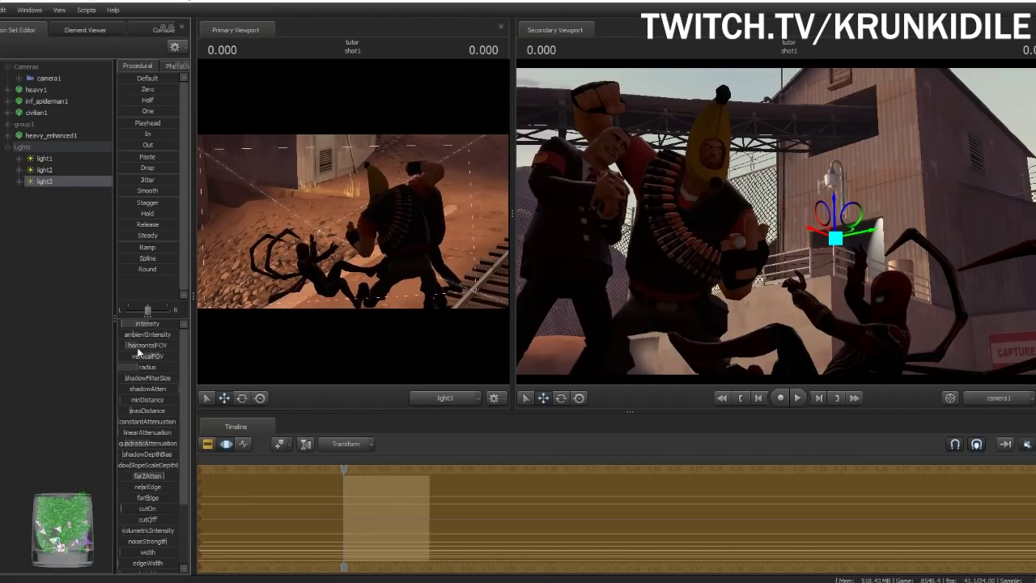
Switch to the Clip Editor and create an animation set for a new light
{"action": "key", "text": "F2"}
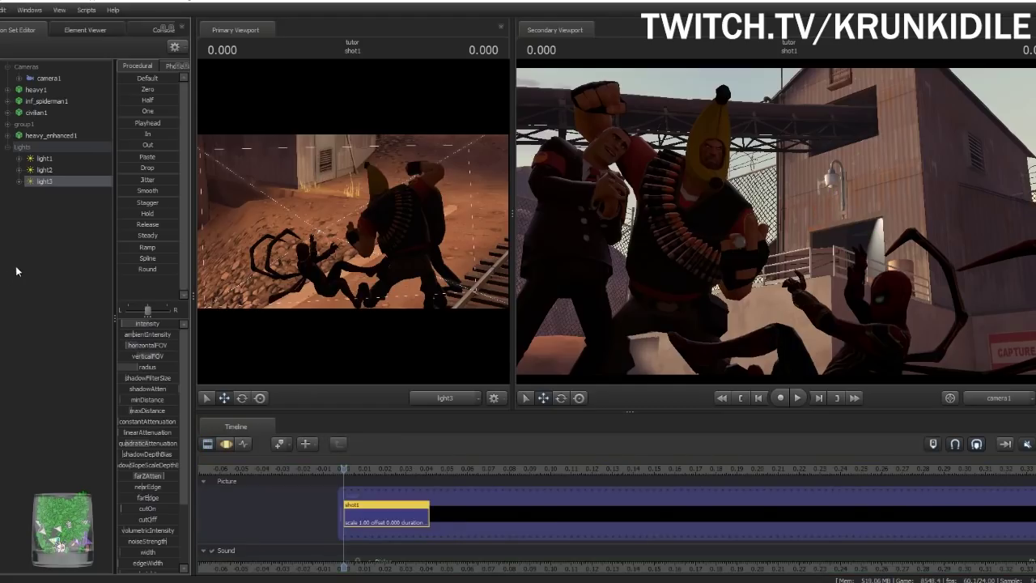
{"action": "left_click", "coordinate": [32, 263]}
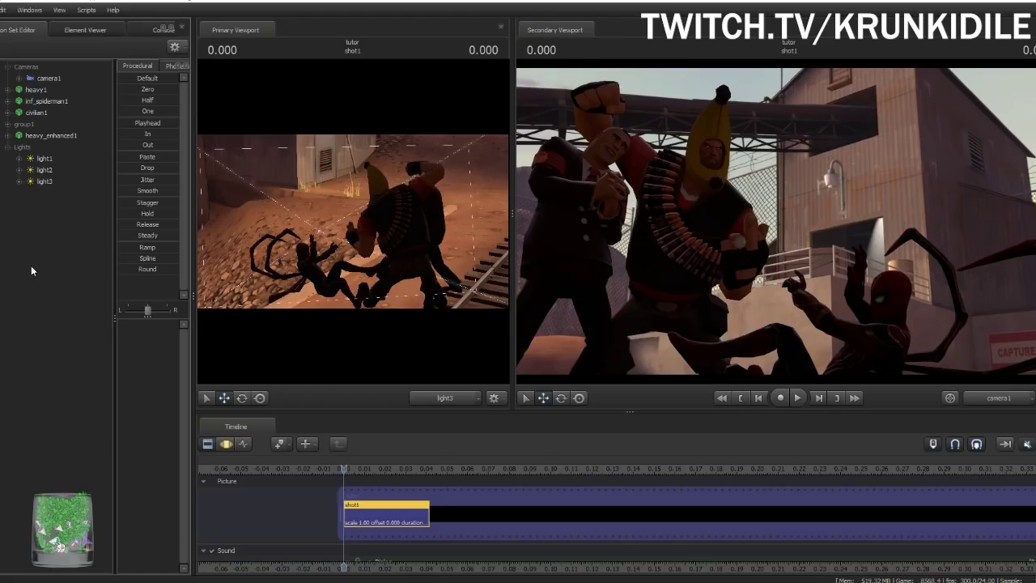
{"action": "right_click", "coordinate": [30, 266]}
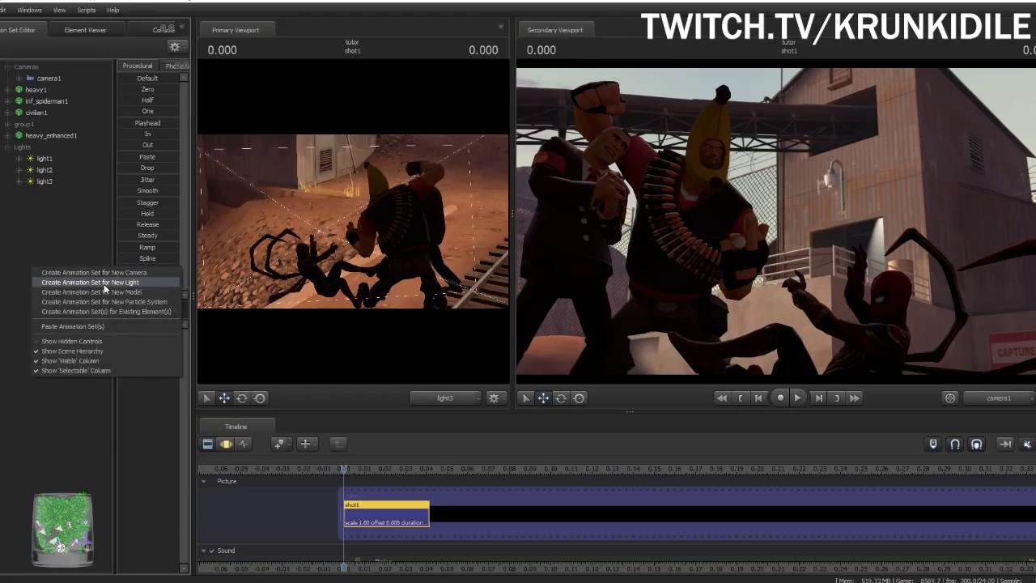
{"action": "left_click", "coordinate": [103, 283]}
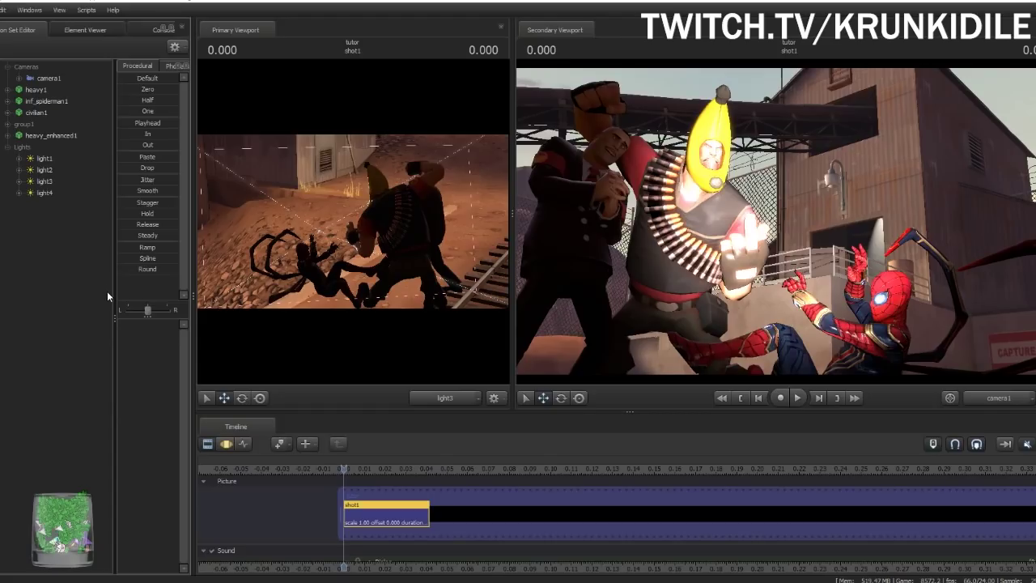
Look through light4 in the primary viewport and, in the Motion Editor, aim it down at the characters from above the tracks
{"action": "left_click", "coordinate": [71, 190]}
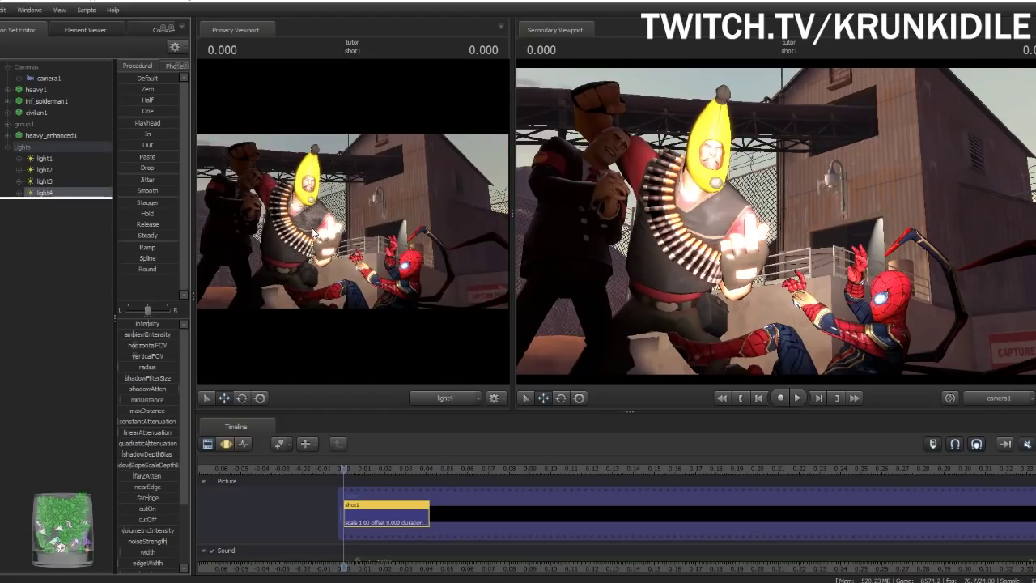
{"action": "key", "text": "F3"}
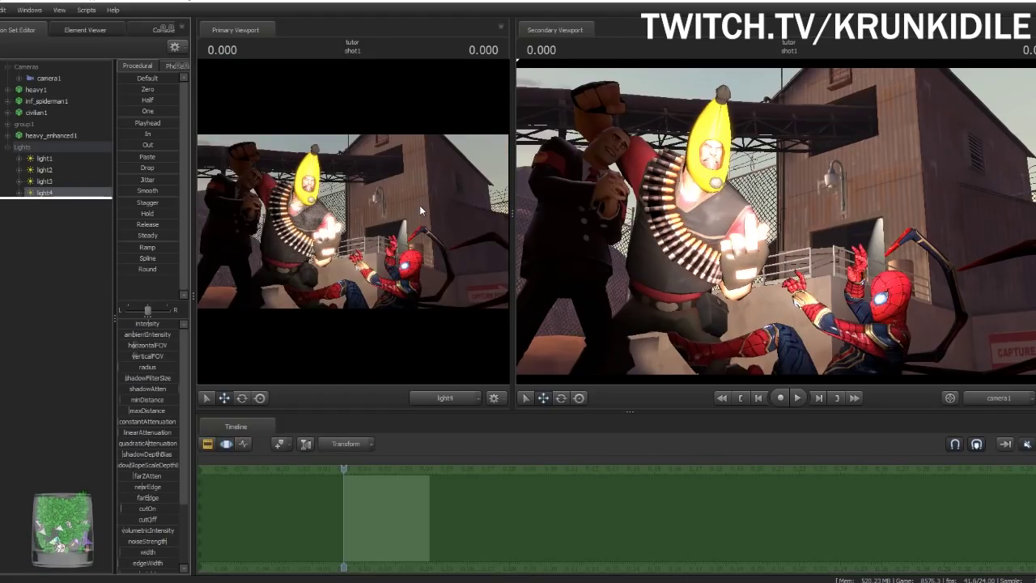
{"action": "left_click_drag", "start_coordinate": [417, 234], "coordinate": [319, 249]}
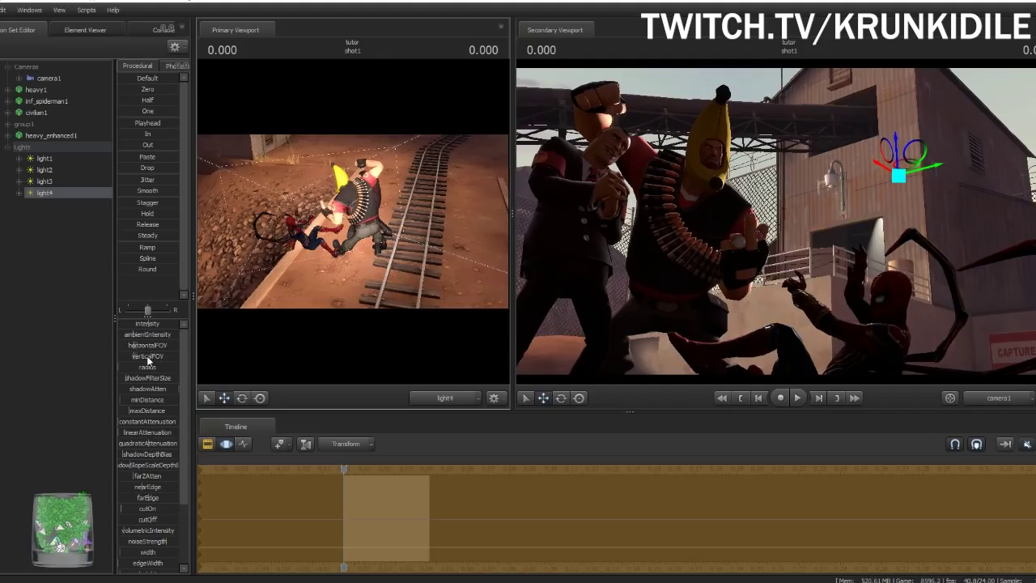
Tune light4's radius and intensity, and raise its shadowFilterSize and shadowAtten values
{"action": "left_click_drag", "start_coordinate": [146, 366], "coordinate": [166, 366]}
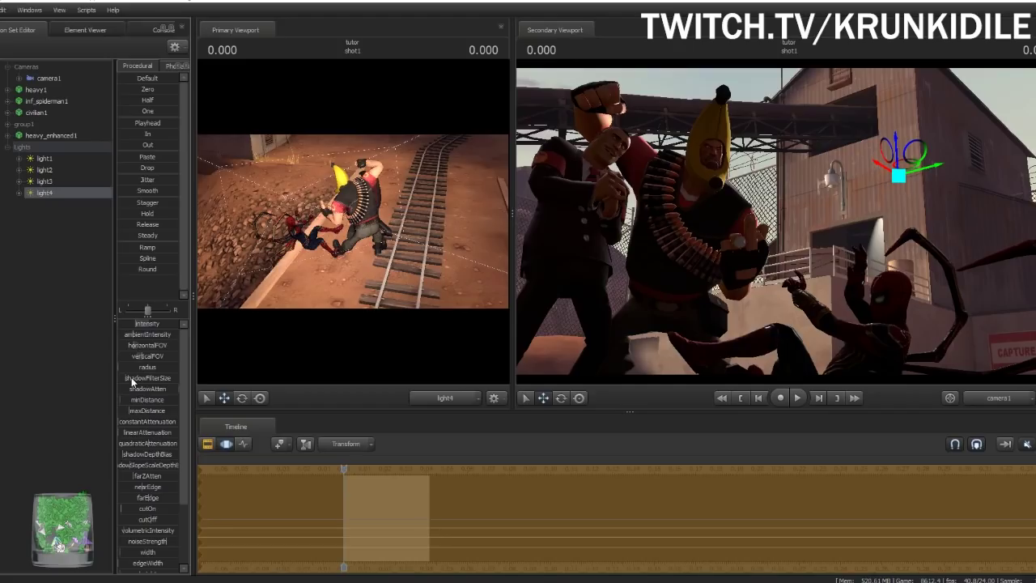
{"action": "mouse_move", "coordinate": [141, 380]}
{"action": "left_mouse_down"}
{"action": "mouse_move", "coordinate": [127, 379]}
{"action": "mouse_move", "coordinate": [178, 379]}
{"action": "mouse_move", "coordinate": [127, 379]}
{"action": "left_mouse_up"}
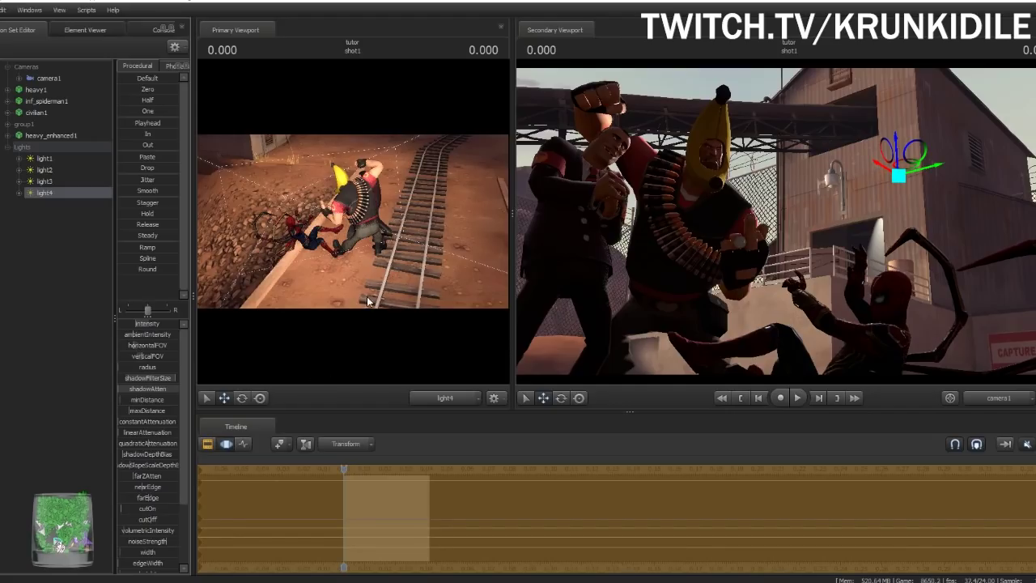
{"action": "left_click_drag", "start_coordinate": [417, 255], "coordinate": [425, 254]}
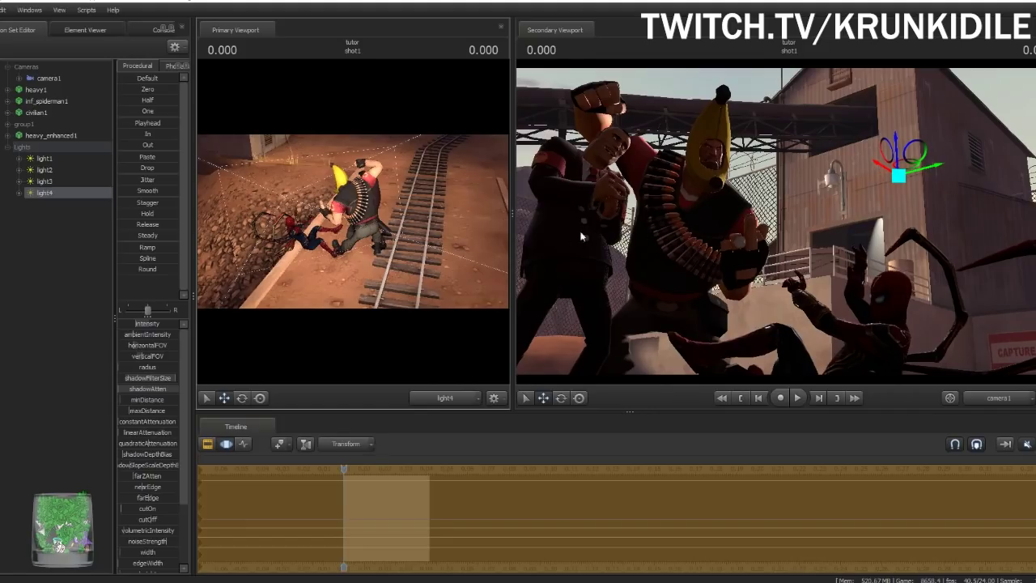
Reposition light4 closer to the characters, keeping it aimed down at them beside the tracks
{"action": "key", "text": "a"}
{"action": "left_click_drag", "start_coordinate": [353, 221], "coordinate": [413, 221]}
{"action": "key", "text": "d"}
{"action": "left_click_drag", "start_coordinate": [451, 253], "coordinate": [462, 253]}
{"action": "left_click_drag", "start_coordinate": [217, 380], "coordinate": [205, 381]}
Narrow light4's horizontalFOV and tune its intensity and quadraticAttenuation
{"action": "left_click_drag", "start_coordinate": [151, 357], "coordinate": [235, 318]}
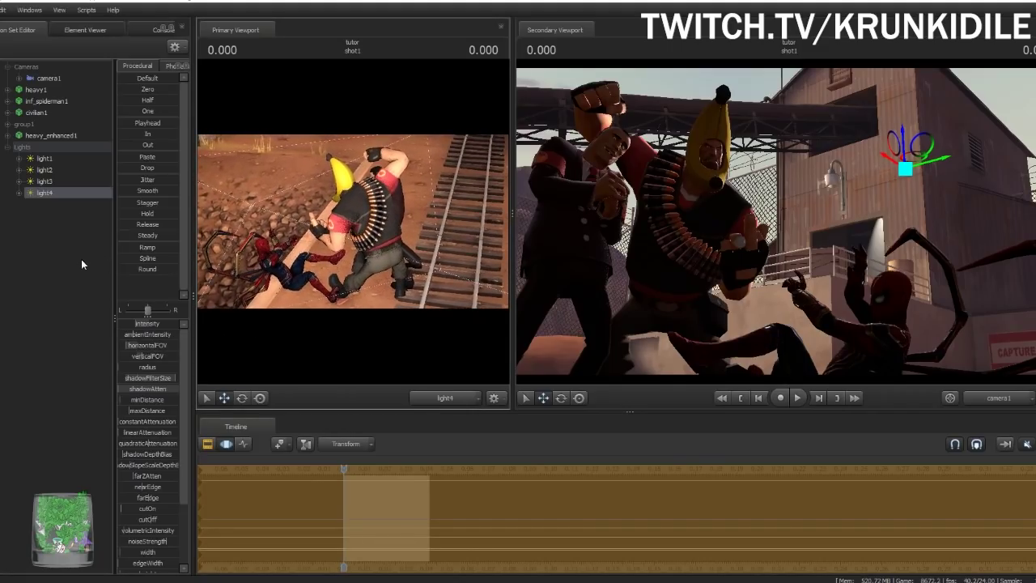
{"action": "left_click_drag", "start_coordinate": [159, 324], "coordinate": [157, 324]}
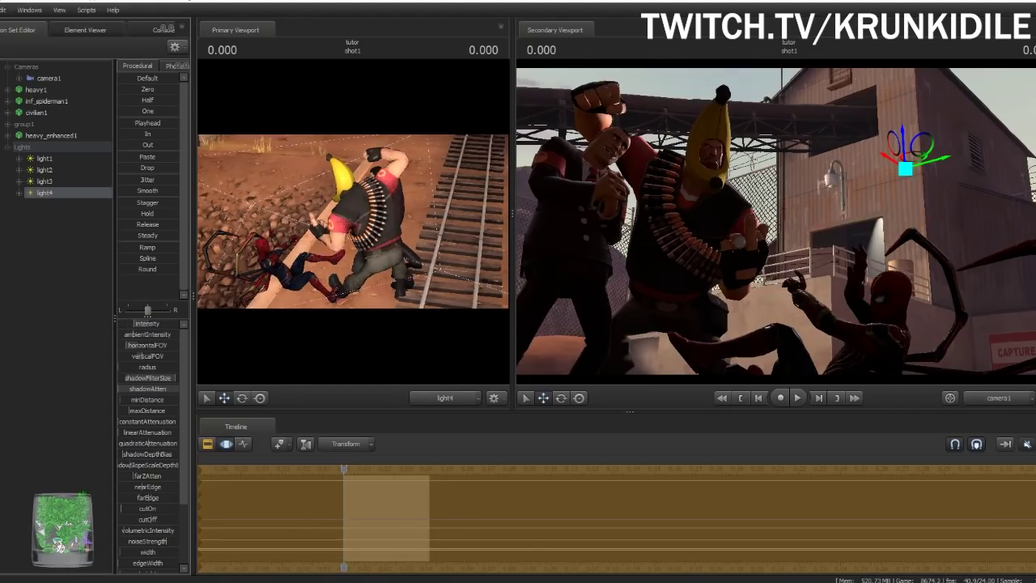
{"action": "left_click_drag", "start_coordinate": [148, 444], "coordinate": [184, 443]}
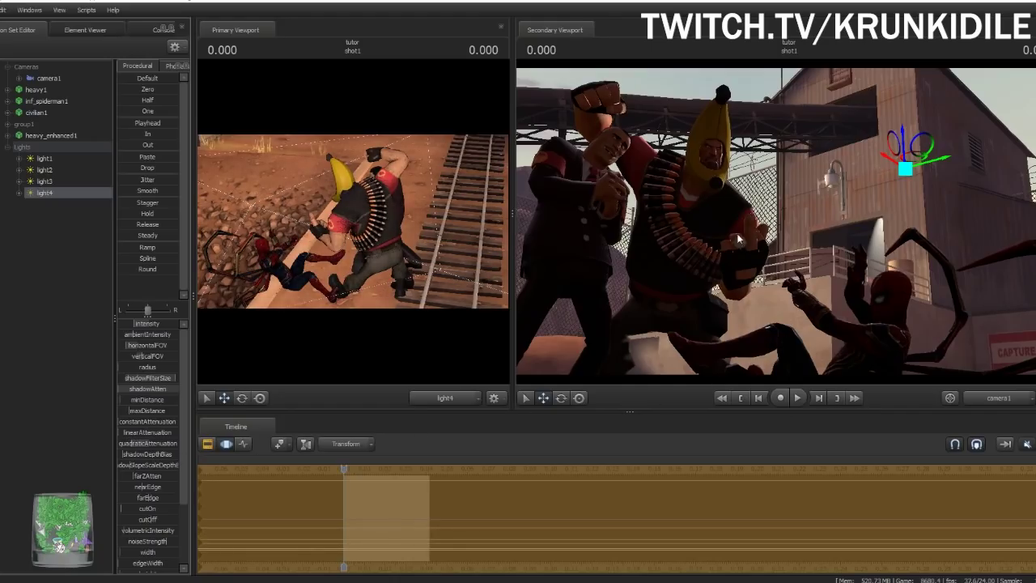
Create an animation set for a new light and look through it in the primary viewport
{"action": "left_click", "coordinate": [73, 235]}
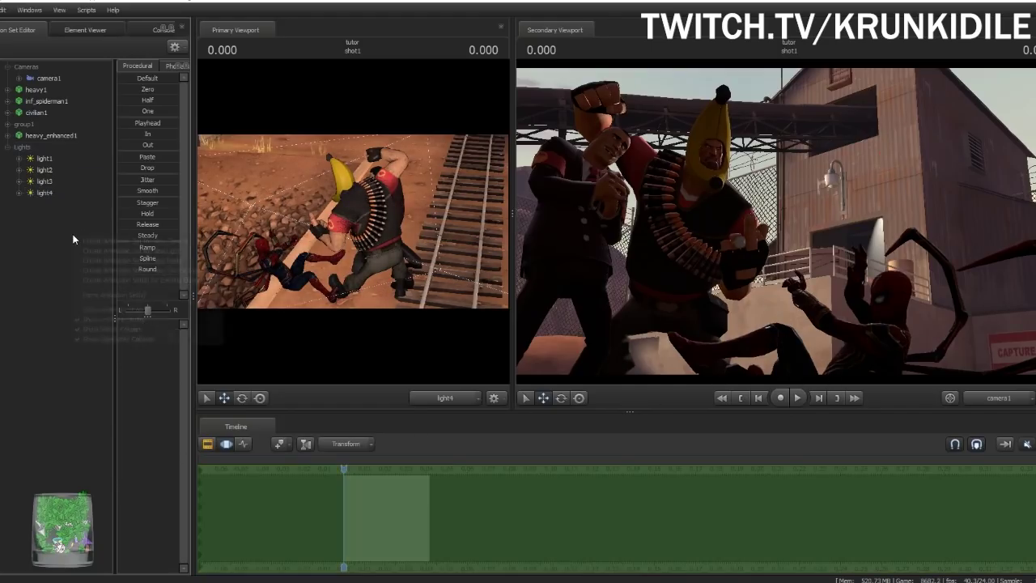
{"action": "right_click", "coordinate": [73, 235]}
{"action": "left_click", "coordinate": [134, 251]}
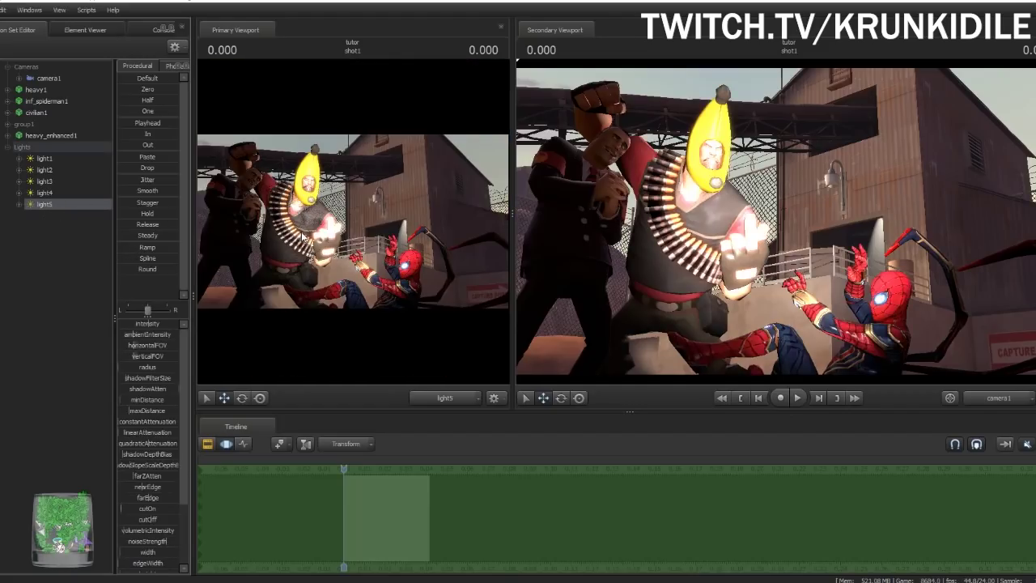
{"action": "left_click", "coordinate": [44, 204]}
Move light5 behind the characters and aim it down at their backs from above the tracks
{"action": "left_click_drag", "start_coordinate": [353, 221], "coordinate": [391, 246]}
{"action": "key", "text": "s"}
{"action": "key", "text": "w"}
{"action": "key", "text": "z"}
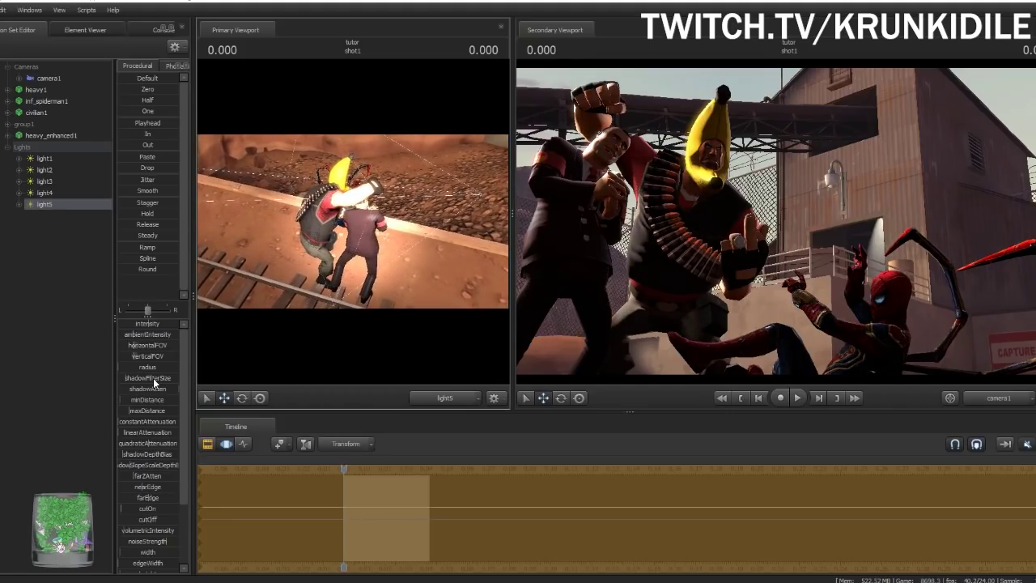
Tune light5's shadowFilterSize, shadowAtten, quadraticAttenuation and color values, and re-aim it at the characters' backs
{"action": "left_click_drag", "start_coordinate": [154, 380], "coordinate": [151, 380]}
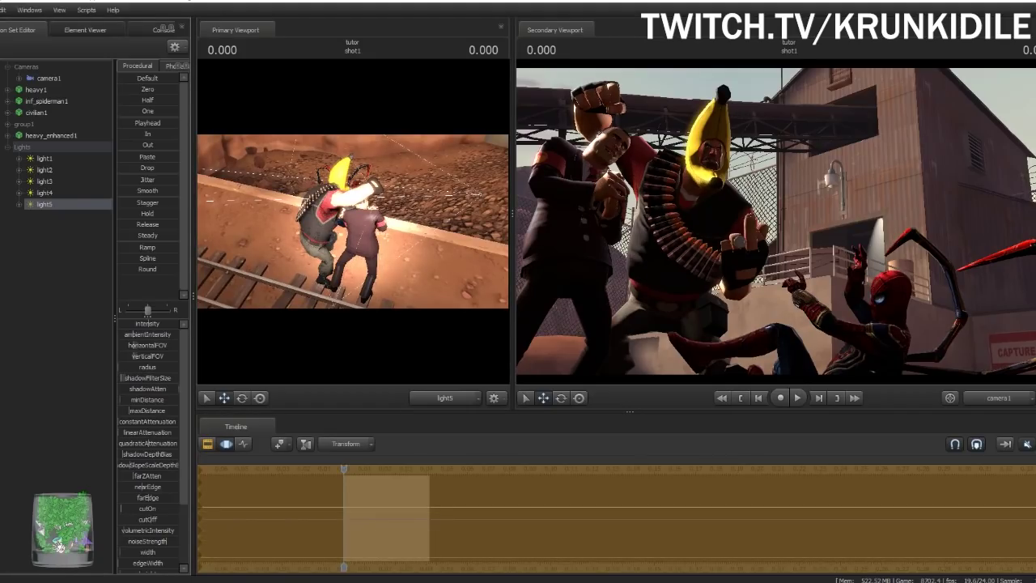
{"action": "left_click_drag", "start_coordinate": [171, 390], "coordinate": [153, 390]}
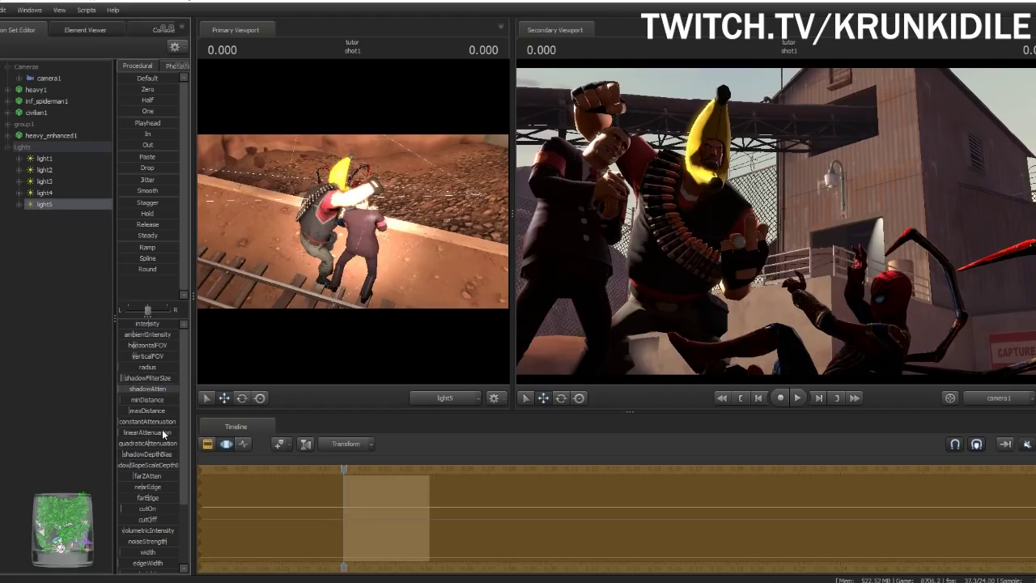
{"action": "left_click_drag", "start_coordinate": [163, 444], "coordinate": [136, 444]}
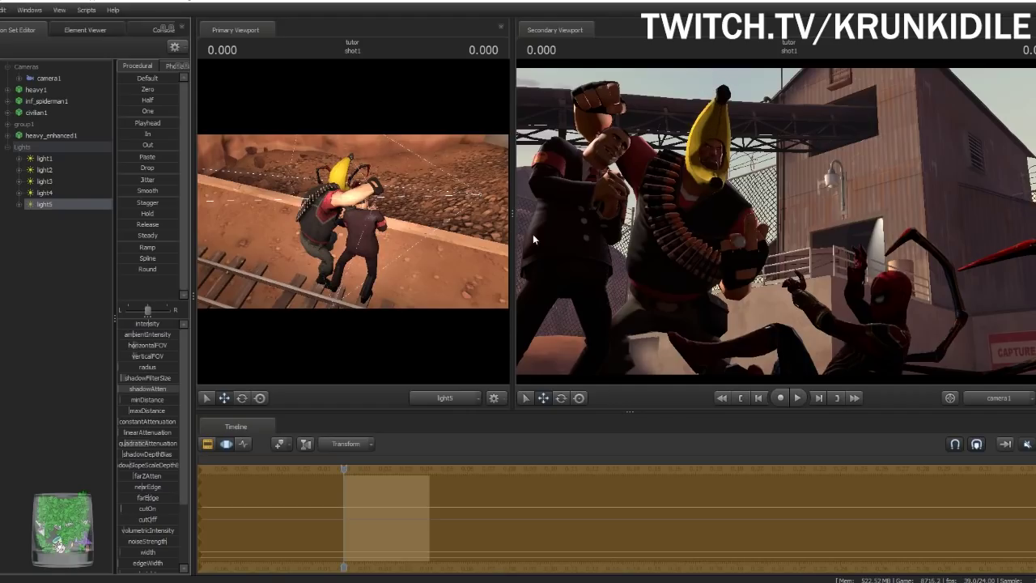
{"action": "scroll", "coordinate": [154, 453], "scroll_direction": "down", "scroll_amount": 3}
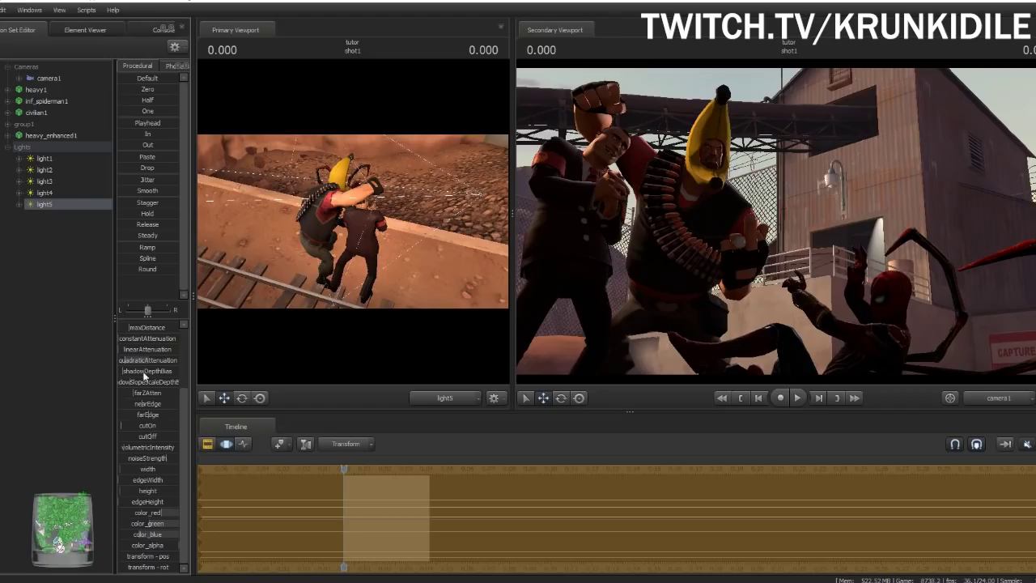
{"action": "left_click_drag", "start_coordinate": [417, 272], "coordinate": [354, 228]}
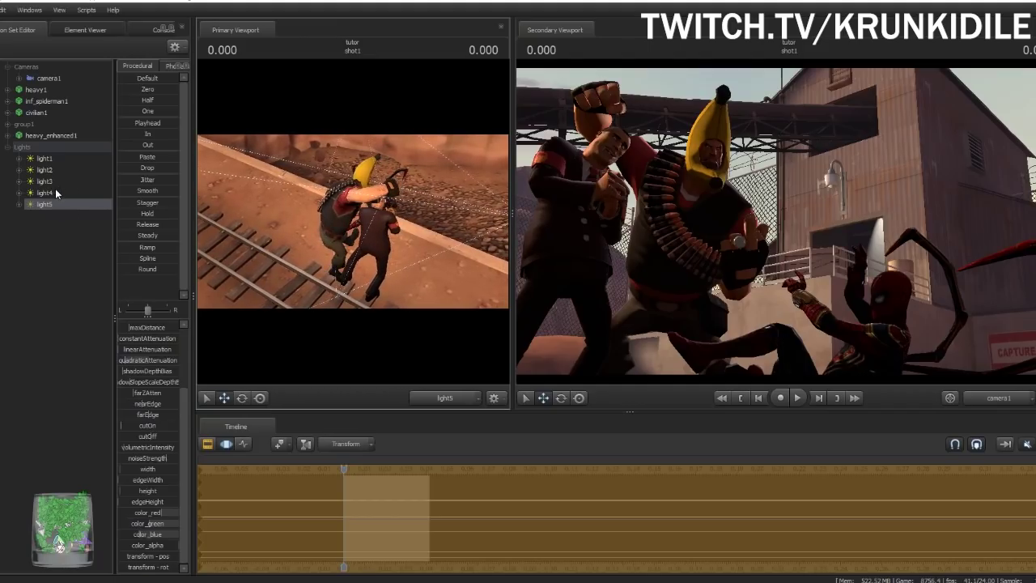
Look through light4 again, lower it to face the characters from the side, and tune its intensity
{"action": "left_click", "coordinate": [47, 193]}
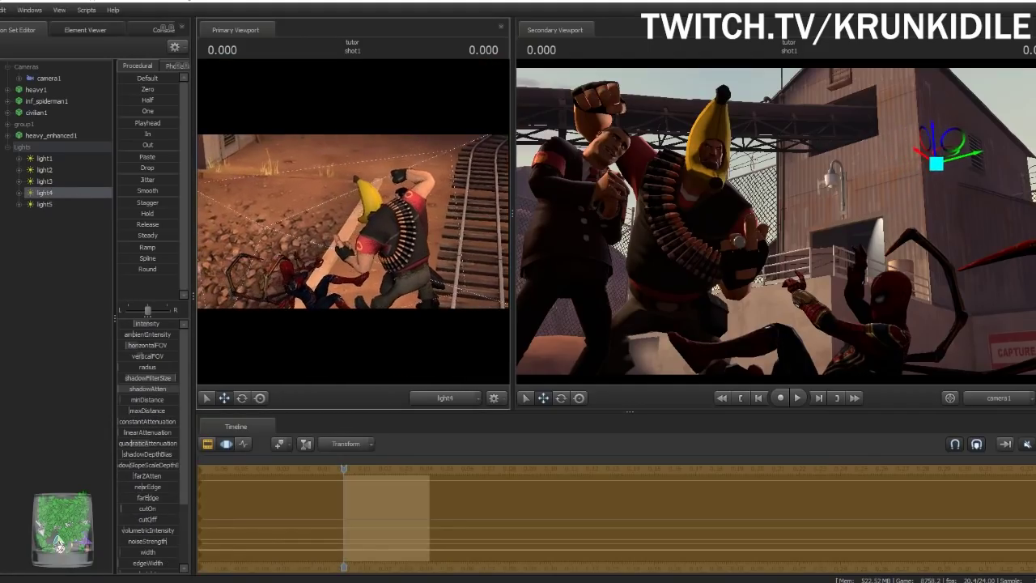
{"action": "mouse_move", "coordinate": [354, 228]}
{"action": "left_mouse_down"}
{"action": "mouse_move", "coordinate": [346, 213]}
{"action": "mouse_move", "coordinate": [338, 244]}
{"action": "mouse_move", "coordinate": [358, 229]}
{"action": "mouse_move", "coordinate": [349, 228]}
{"action": "left_mouse_up"}
{"action": "left_click_drag", "start_coordinate": [147, 324], "coordinate": [162, 324]}
{"action": "left_click_drag", "start_coordinate": [353, 223], "coordinate": [352, 223]}
Widen light4's verticalFOV and lower its color_blue value for a warmer tint
{"action": "left_click_drag", "start_coordinate": [147, 357], "coordinate": [165, 357]}
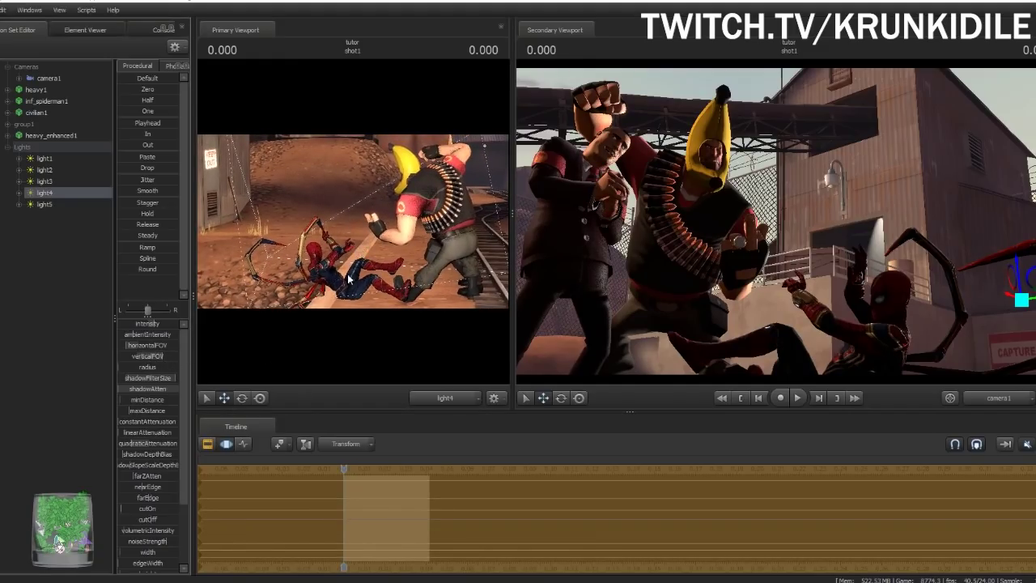
{"action": "scroll", "coordinate": [147, 491], "scroll_direction": "down", "scroll_amount": 3}
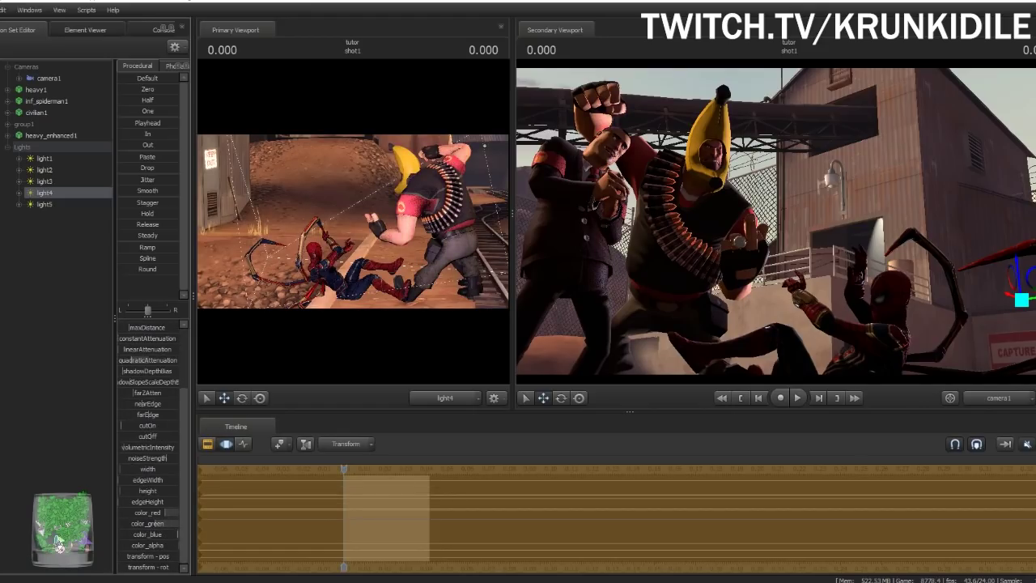
{"action": "left_click_drag", "start_coordinate": [169, 534], "coordinate": [146, 534]}
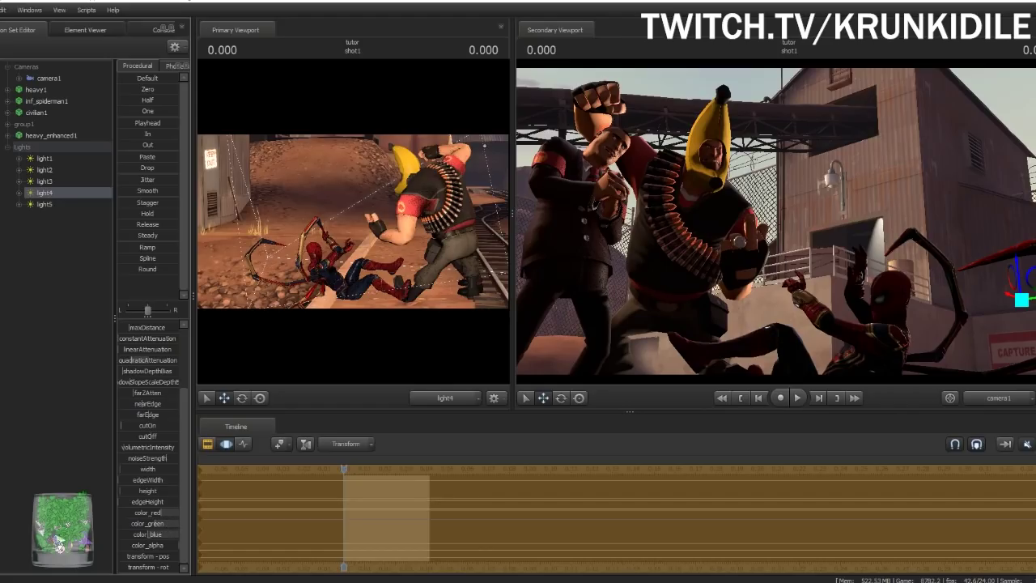
Switch to the Clip Editor, create an animation set for another light, and look through it in the primary viewport
{"action": "key", "text": "F3"}
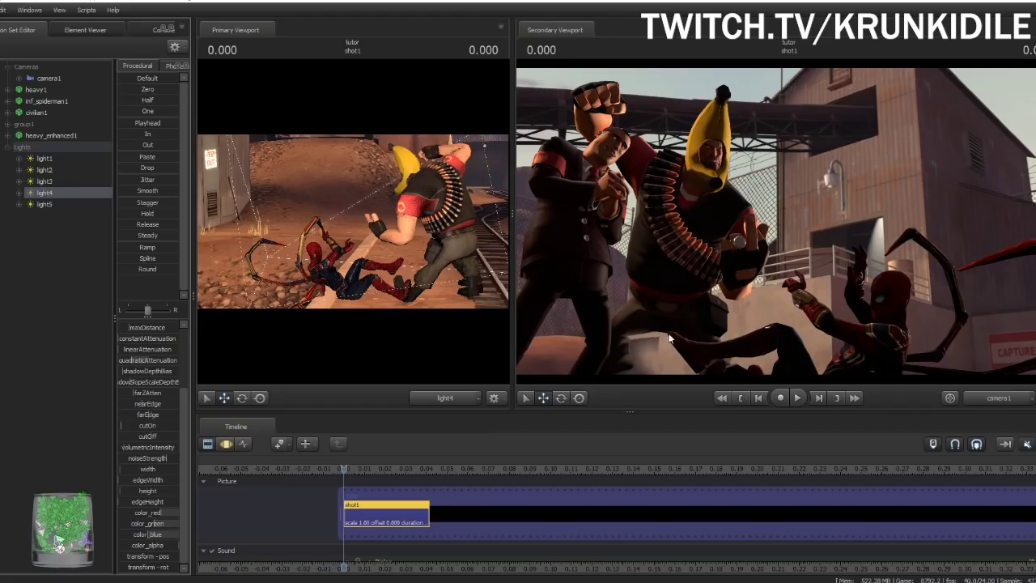
{"action": "left_click", "coordinate": [18, 273]}
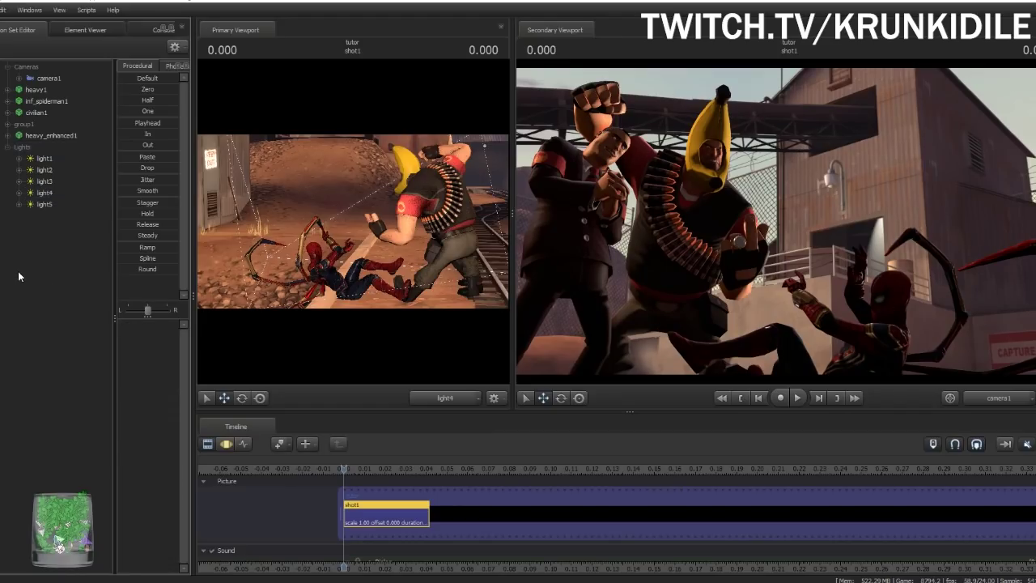
{"action": "right_click", "coordinate": [17, 271]}
{"action": "left_click", "coordinate": [91, 291]}
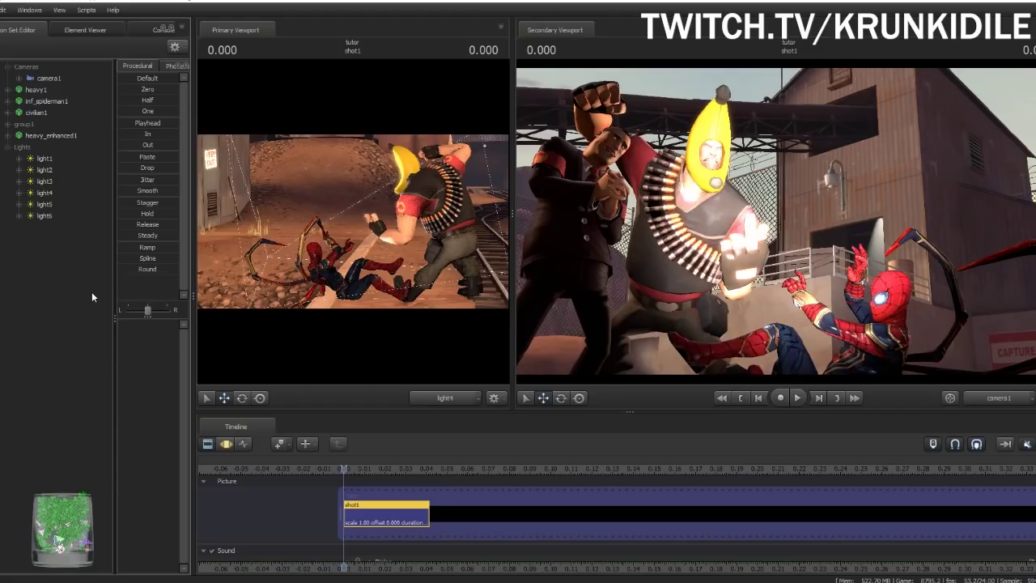
{"action": "left_click", "coordinate": [45, 216]}
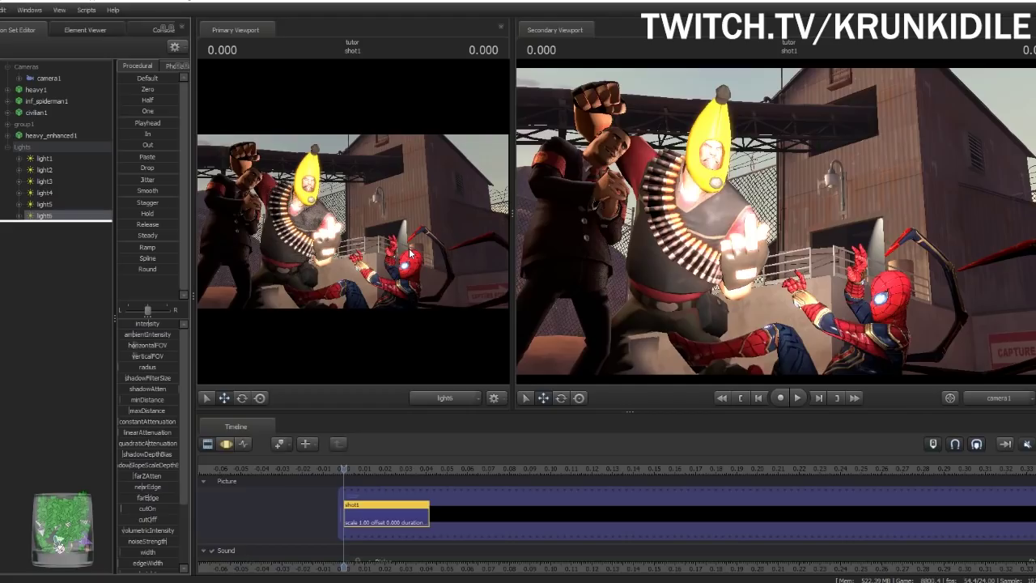
In the Motion Editor, raise light6 high above the characters and aim it steeply down at them and the tracks
{"action": "key", "text": "F3"}
{"action": "left_click_drag", "start_coordinate": [409, 253], "coordinate": [383, 340]}
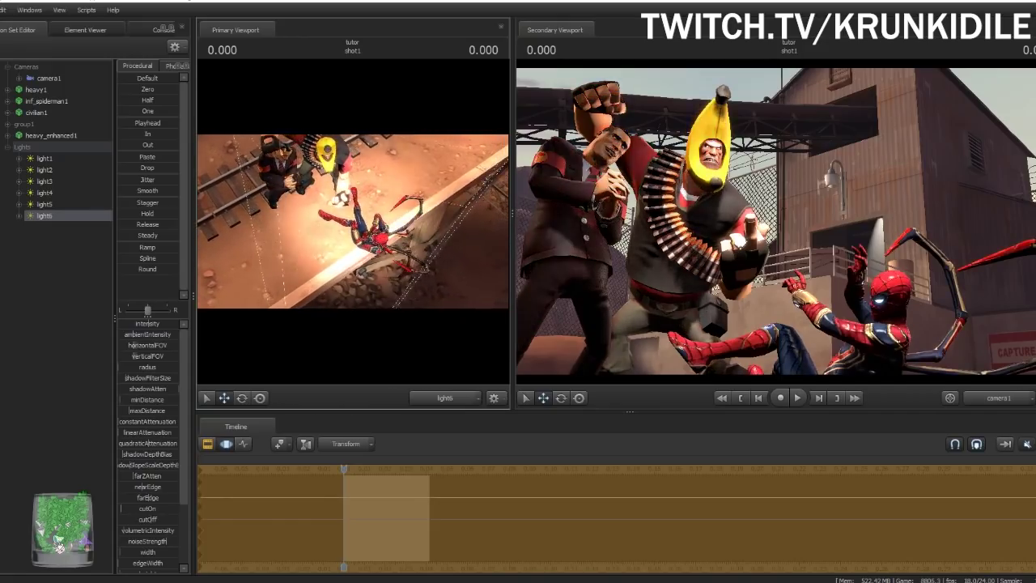
{"action": "right_click_drag", "start_coordinate": [410, 253], "coordinate": [410, 254]}
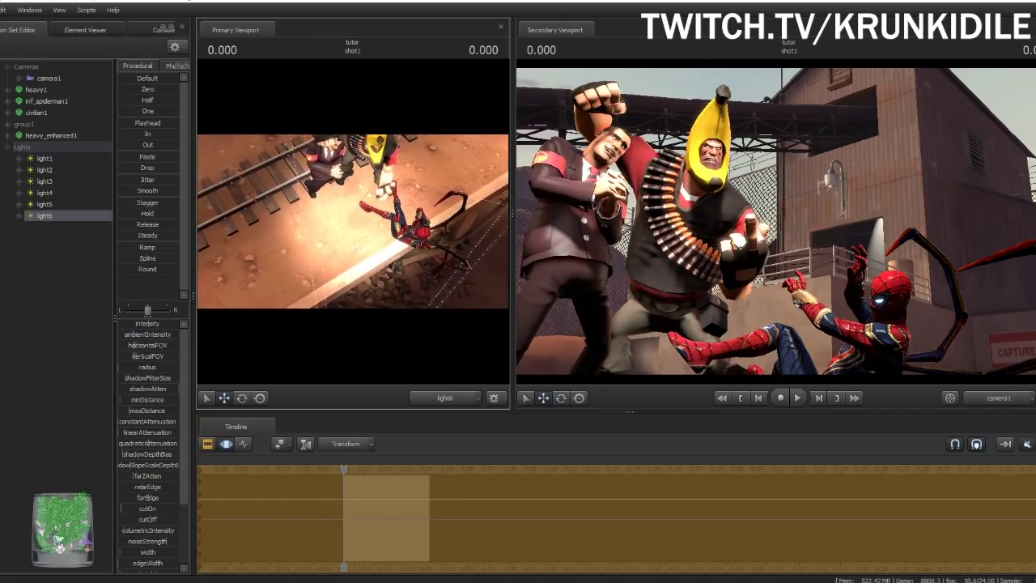
{"action": "right_click_drag", "start_coordinate": [357, 229], "coordinate": [357, 229]}
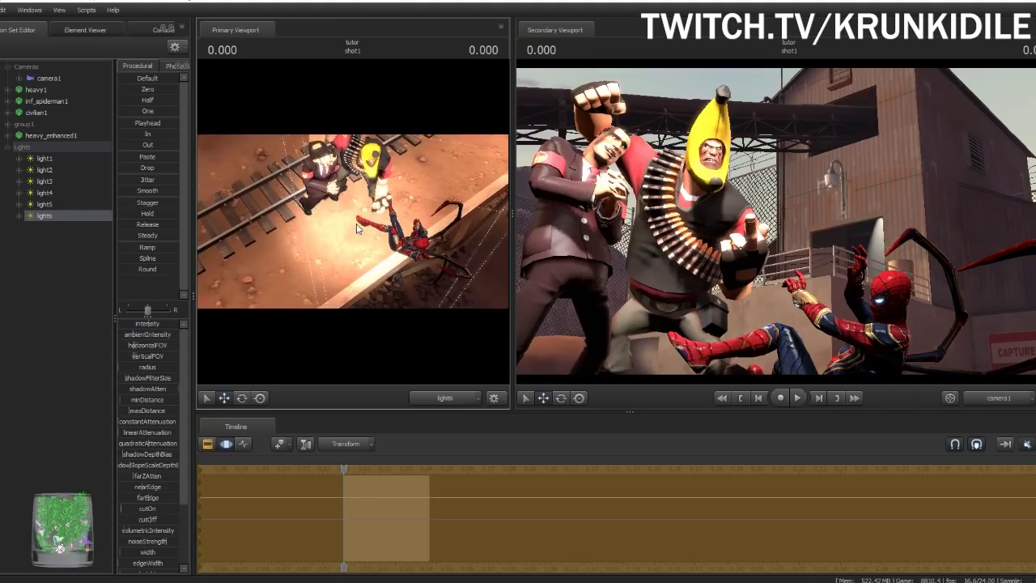
Tune light6's horizontalFOV, intensity and radius, and adjust its shadowFilterSize and shadowAtten
{"action": "left_click_drag", "start_coordinate": [140, 347], "coordinate": [130, 324]}
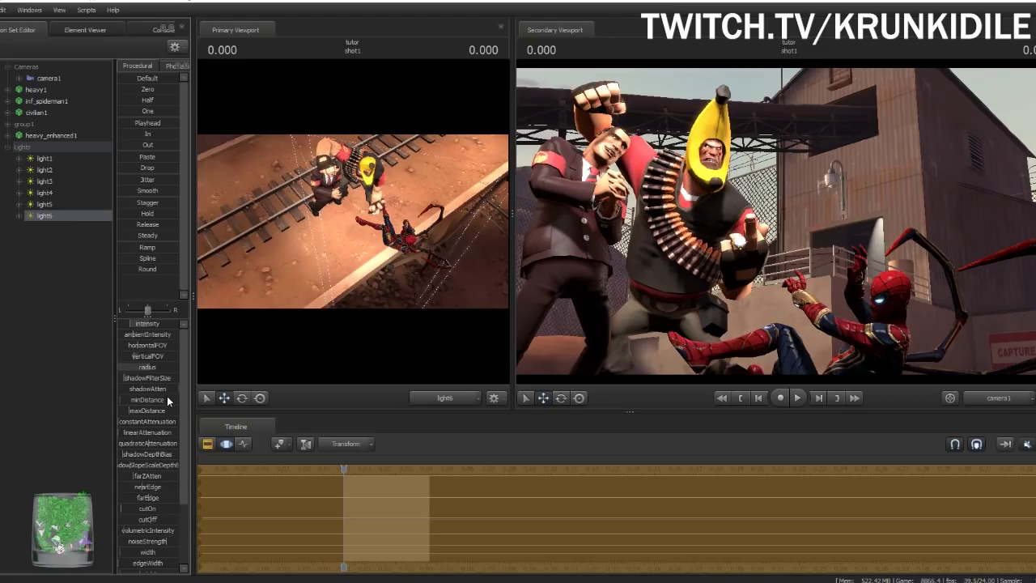
{"action": "left_click_drag", "start_coordinate": [170, 390], "coordinate": [112, 390]}
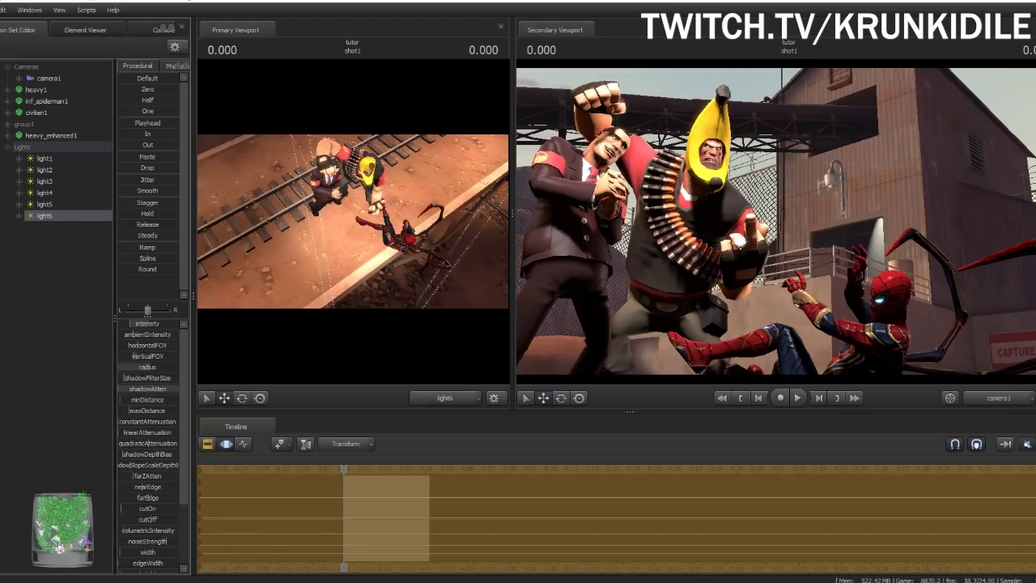
Lower light6's color_red, color_green and color_blue values to dim and tint it, and tune its quadraticAttenuation
{"action": "scroll", "coordinate": [144, 435], "scroll_direction": "down", "scroll_amount": 3}
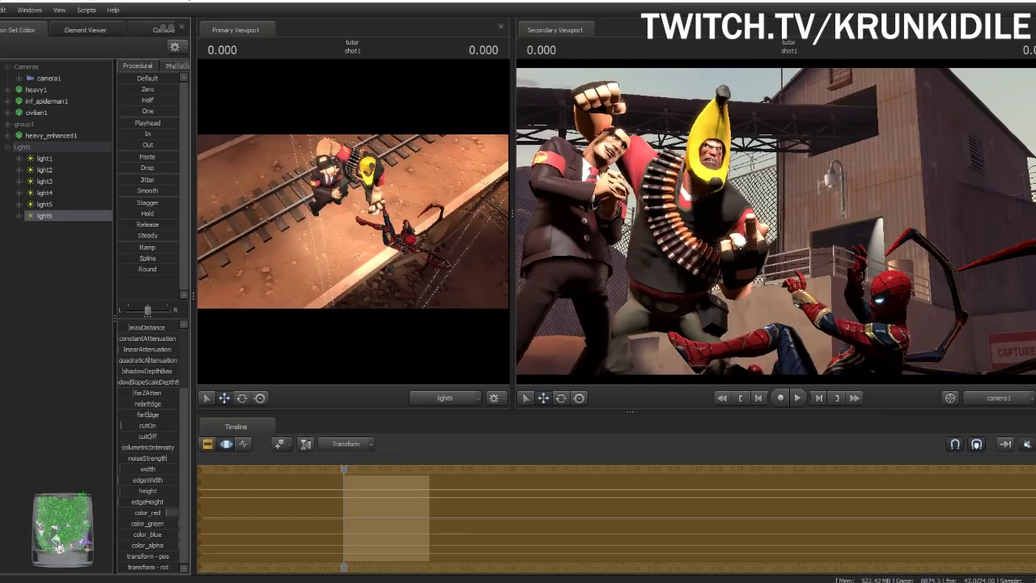
{"action": "left_click_drag", "start_coordinate": [169, 512], "coordinate": [133, 535]}
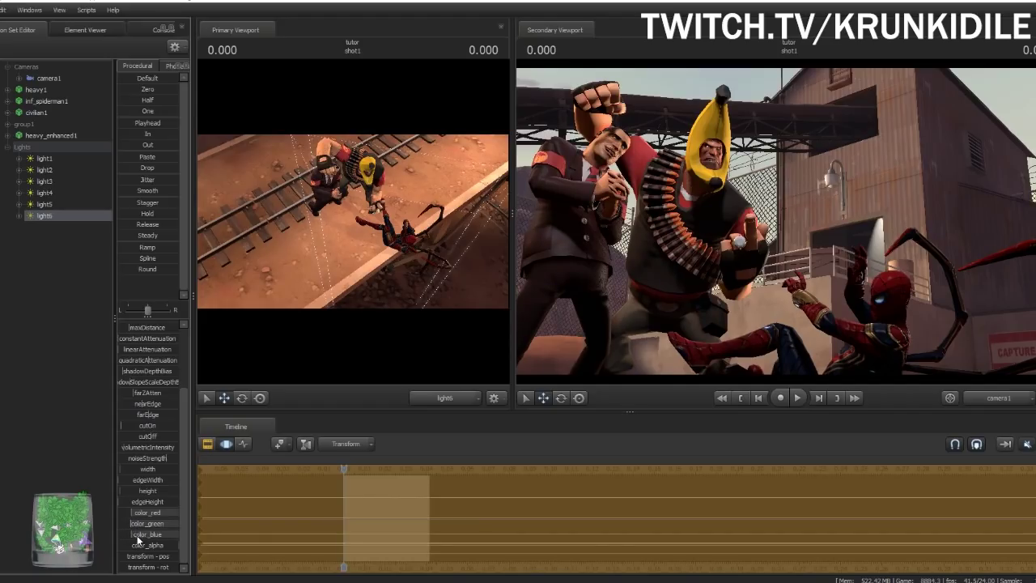
{"action": "mouse_move", "coordinate": [145, 537]}
{"action": "left_mouse_down"}
{"action": "mouse_move", "coordinate": [139, 522]}
{"action": "mouse_move", "coordinate": [153, 534]}
{"action": "mouse_move", "coordinate": [142, 523]}
{"action": "left_mouse_up"}
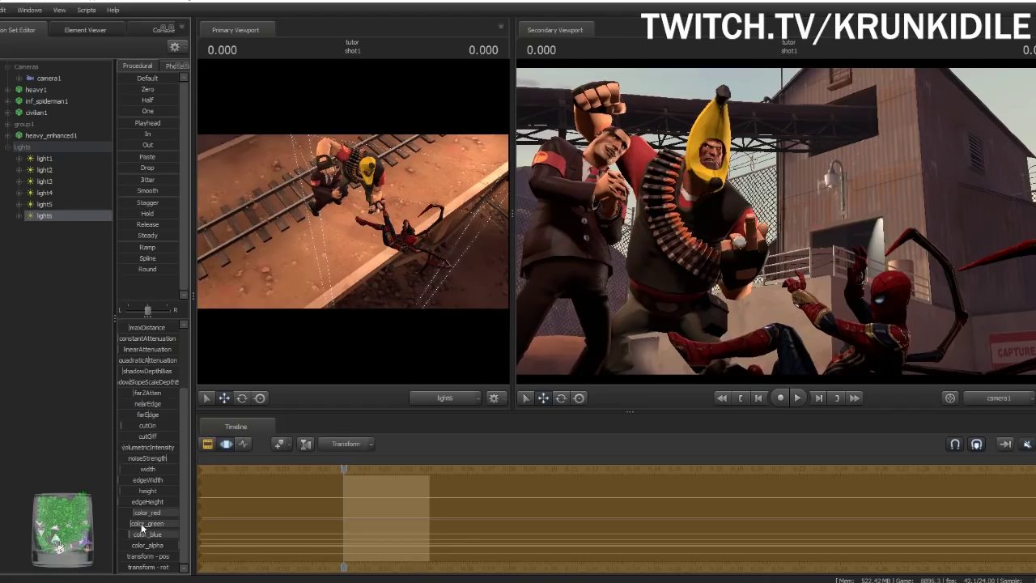
{"action": "scroll", "coordinate": [147, 486], "scroll_direction": "up", "scroll_amount": 3}
{"action": "left_click_drag", "start_coordinate": [162, 431], "coordinate": [171, 430]}
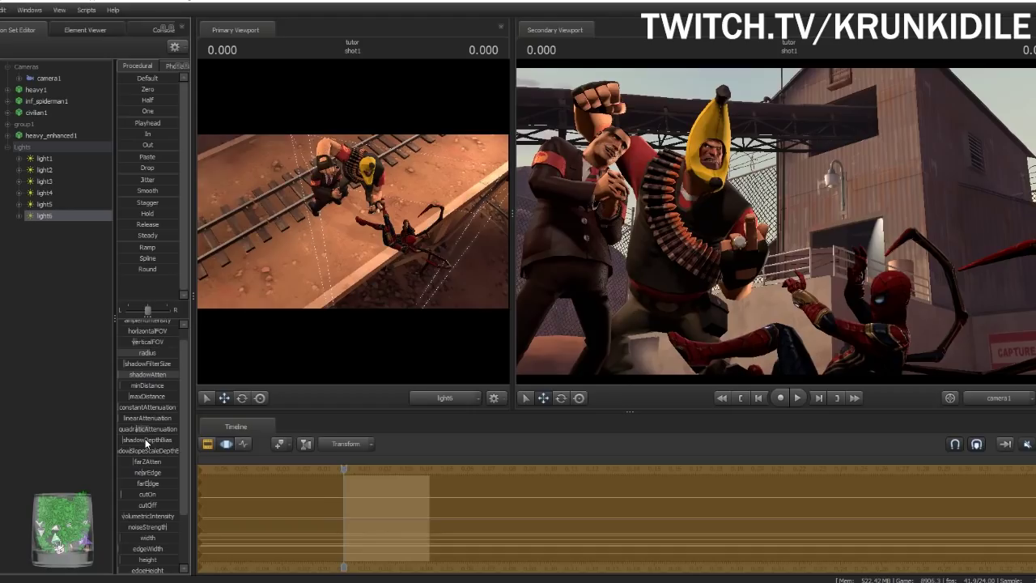
Switch the primary viewport to the work camera and view the lit characters from the front
{"action": "left_click", "coordinate": [207, 444]}
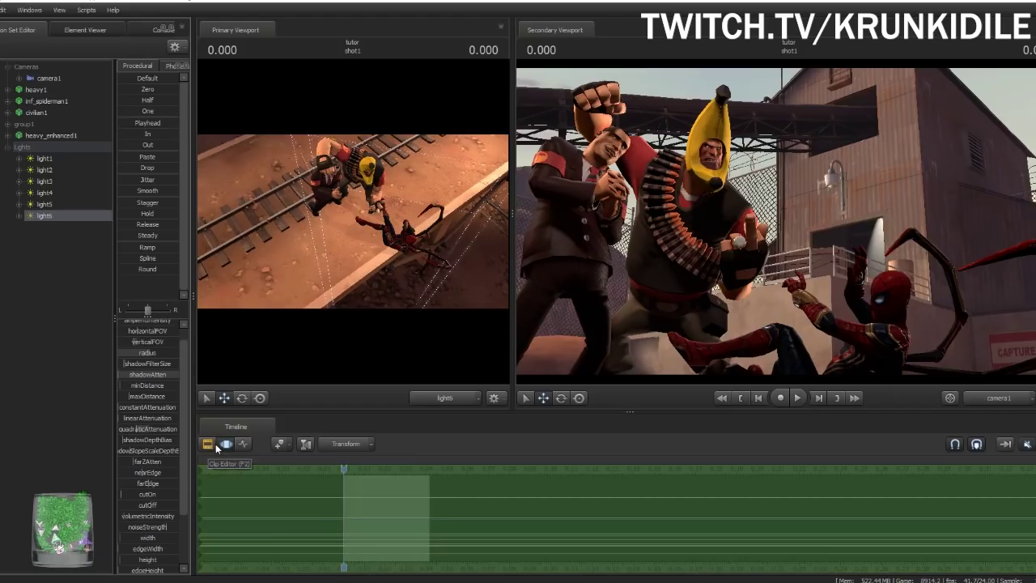
{"action": "left_click", "coordinate": [450, 400]}
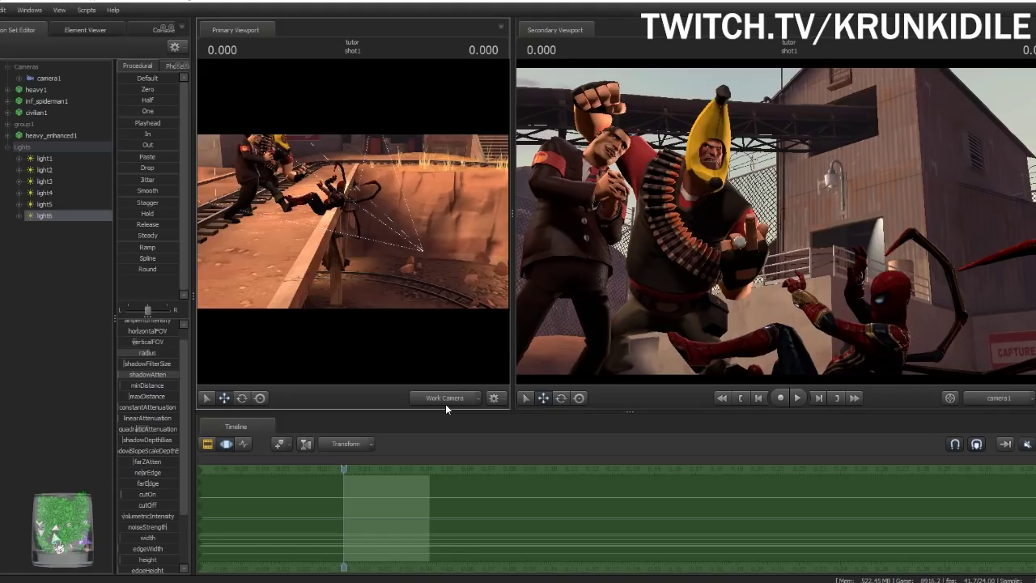
{"action": "left_click_drag", "start_coordinate": [456, 340], "coordinate": [456, 340]}
{"action": "key", "text": "w"}
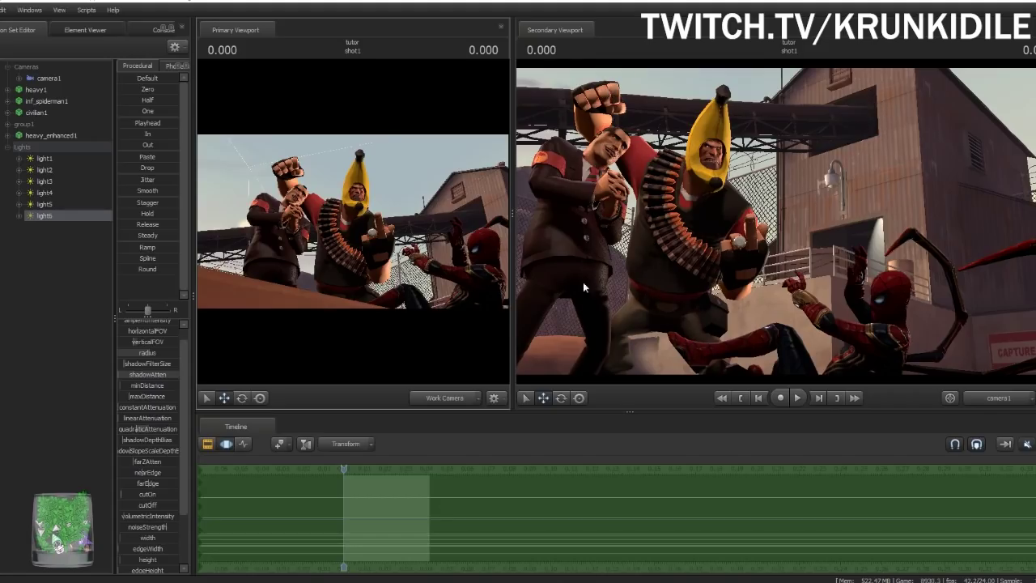
Deselect light6 and shrink the primary viewport to enlarge the secondary camera1 view
{"action": "left_click", "coordinate": [89, 273]}
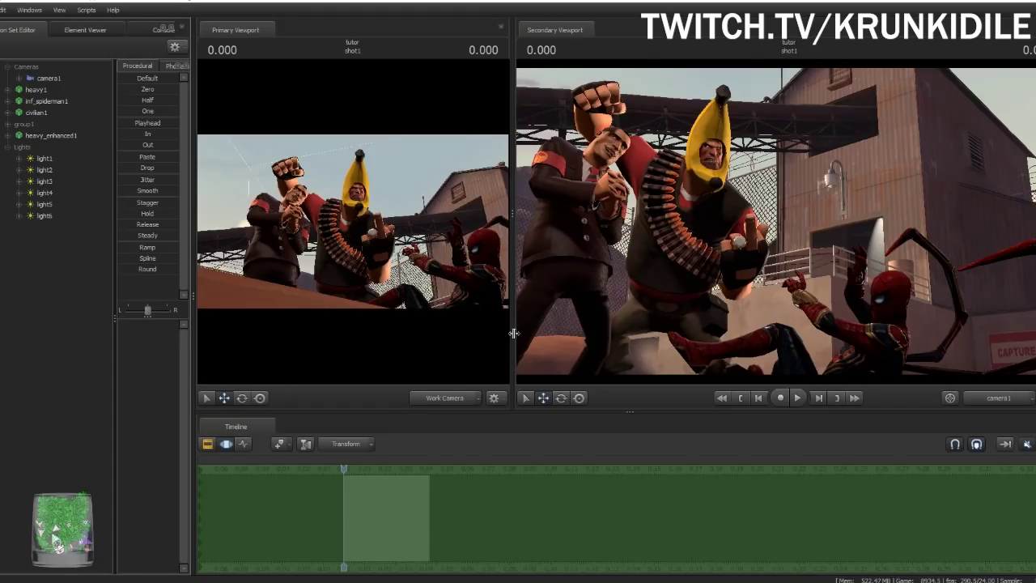
{"action": "left_click_drag", "start_coordinate": [514, 333], "coordinate": [360, 333]}
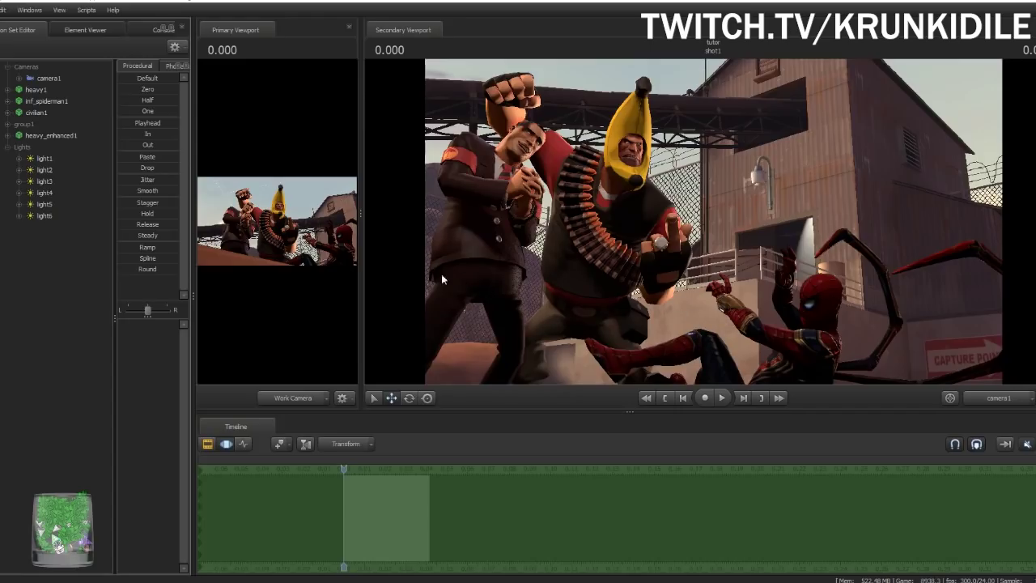
{"action": "left_click_drag", "start_coordinate": [359, 281], "coordinate": [387, 285]}
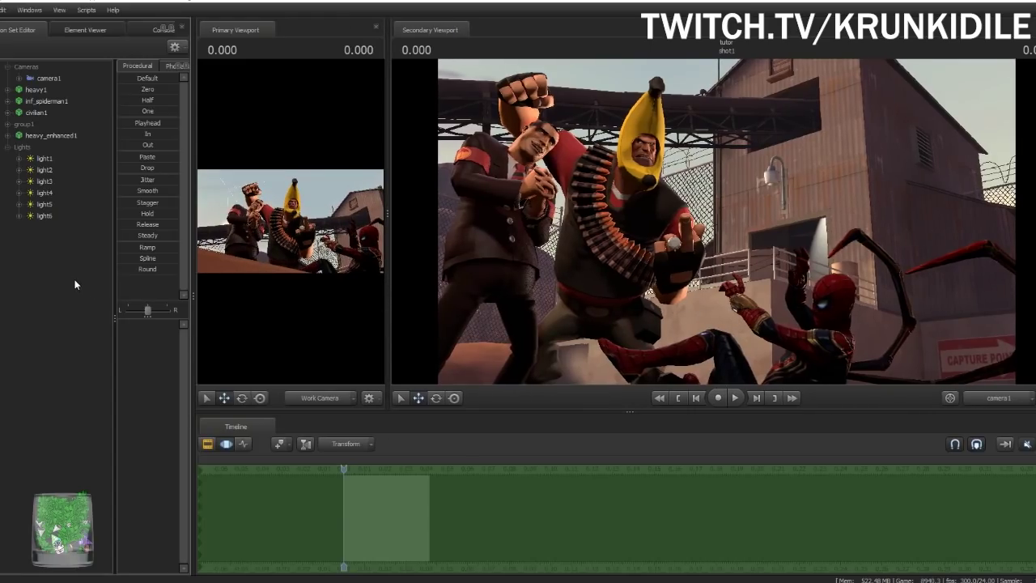
Create an animation set for one more light, look through it, and aim it at the characters from a low angle
{"action": "right_click", "coordinate": [75, 279]}
{"action": "left_click", "coordinate": [155, 294]}
{"action": "left_click_drag", "start_coordinate": [46, 229], "coordinate": [291, 223]}
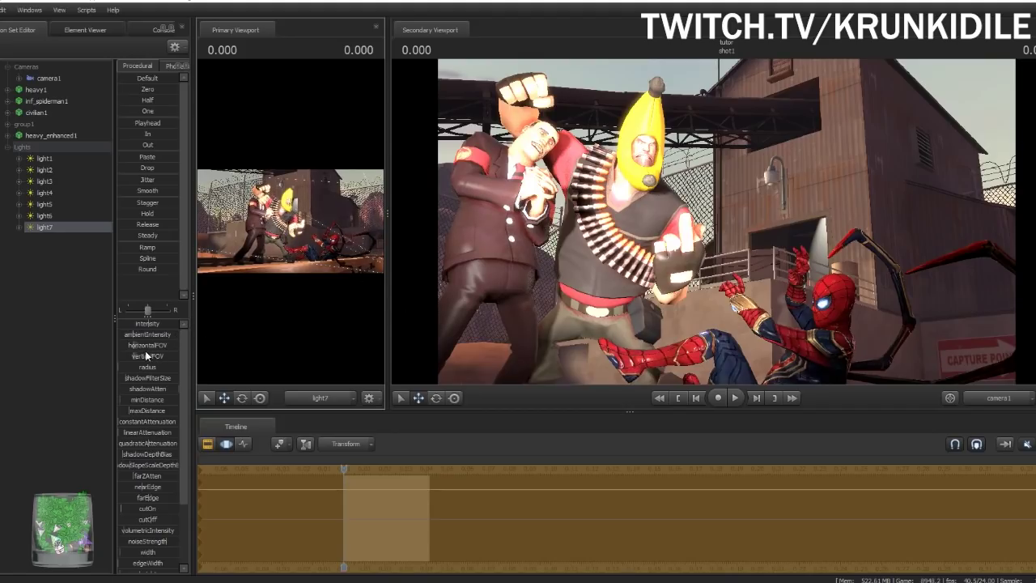
Widen light7's horizontal and vertical FOV, and lower its intensity, color_red, color_green and color_blue to dim and tint it
{"action": "mouse_move", "coordinate": [145, 356]}
{"action": "left_mouse_down"}
{"action": "mouse_move", "coordinate": [153, 357]}
{"action": "mouse_move", "coordinate": [142, 346]}
{"action": "left_mouse_up"}
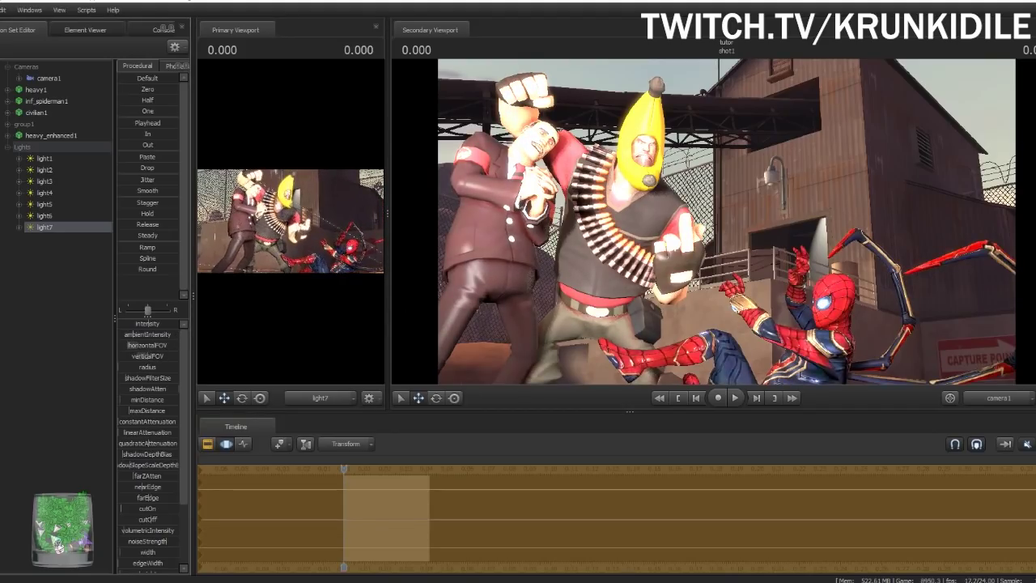
{"action": "left_click_drag", "start_coordinate": [388, 291], "coordinate": [486, 291]}
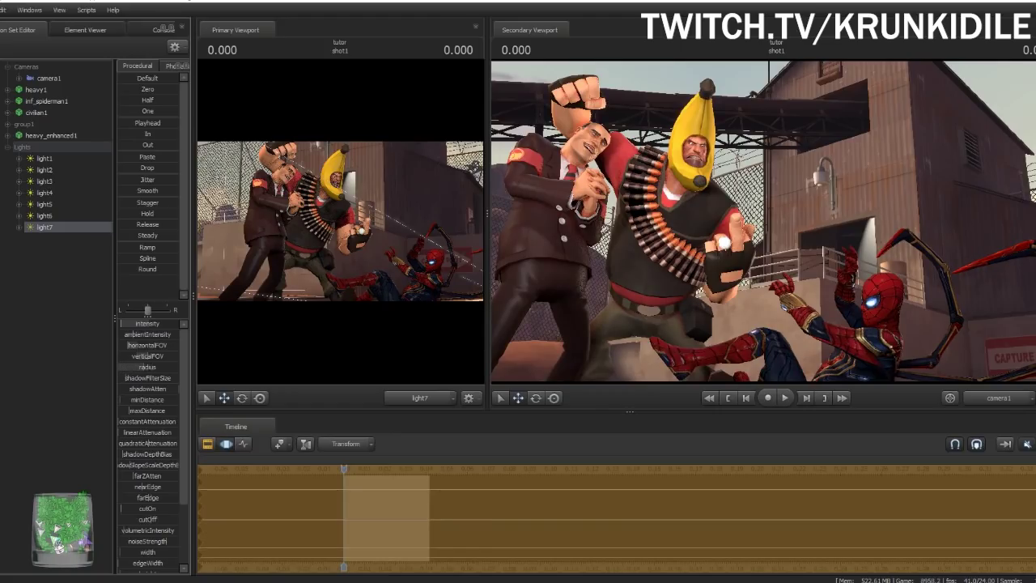
{"action": "scroll", "coordinate": [153, 402], "scroll_direction": "down", "scroll_amount": 3}
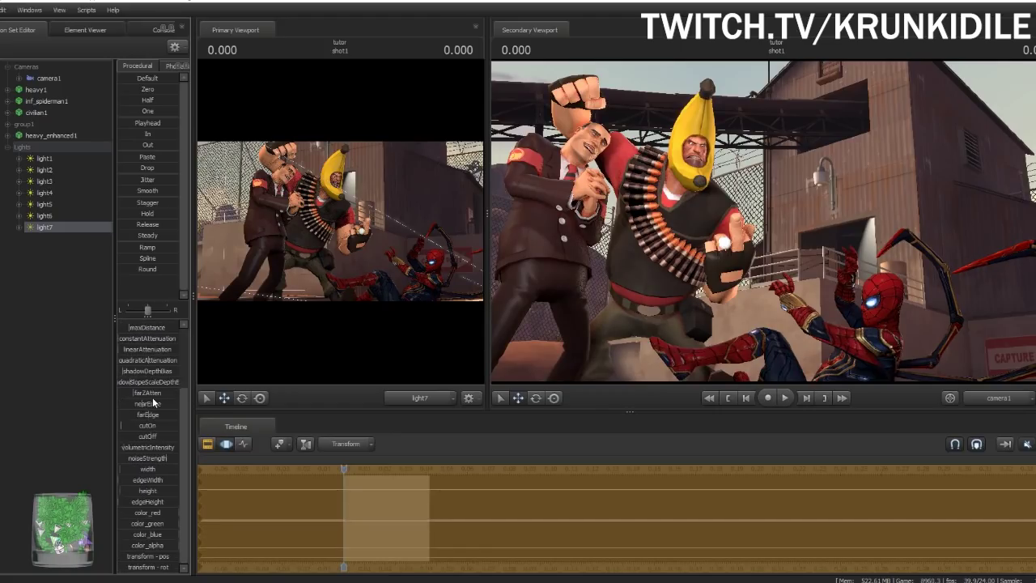
{"action": "mouse_move", "coordinate": [174, 513]}
{"action": "left_mouse_down"}
{"action": "mouse_move", "coordinate": [118, 514]}
{"action": "mouse_move", "coordinate": [153, 536]}
{"action": "mouse_move", "coordinate": [120, 534]}
{"action": "mouse_move", "coordinate": [134, 537]}
{"action": "mouse_move", "coordinate": [132, 523]}
{"action": "mouse_move", "coordinate": [120, 523]}
{"action": "mouse_move", "coordinate": [129, 514]}
{"action": "left_mouse_up"}
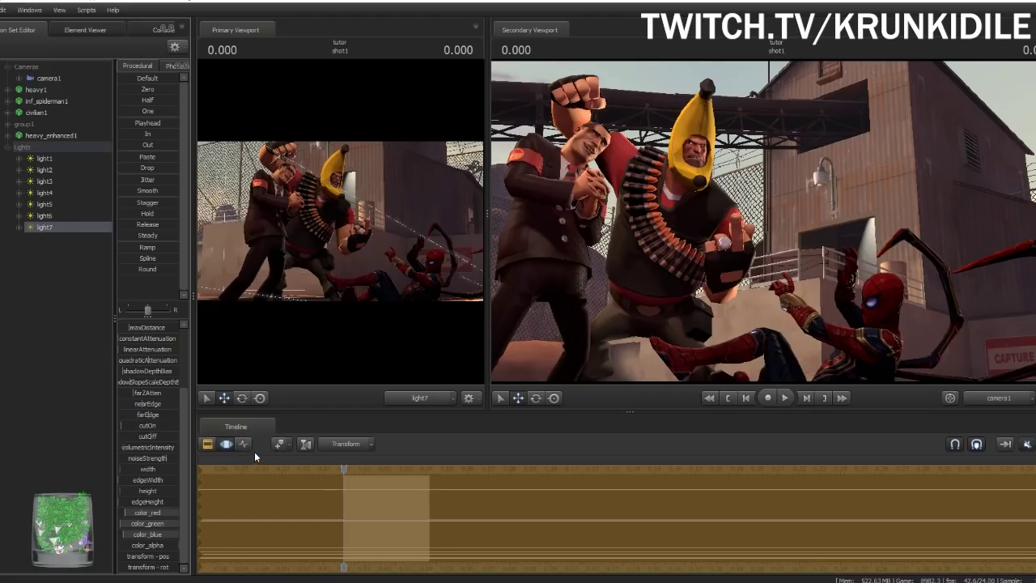
{"action": "left_click_drag", "start_coordinate": [341, 226], "coordinate": [341, 226]}
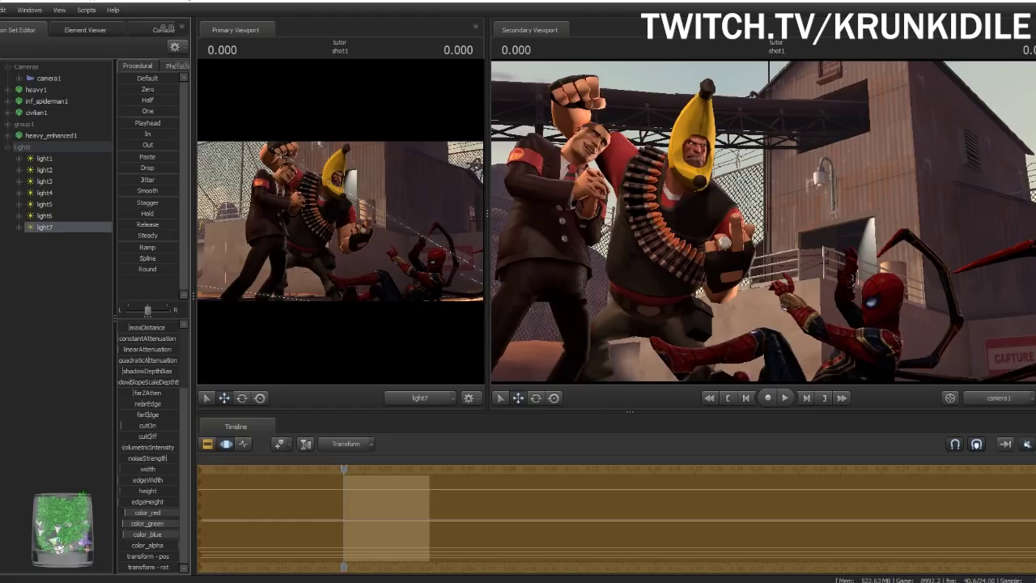
{"action": "left_click", "coordinate": [33, 336]}
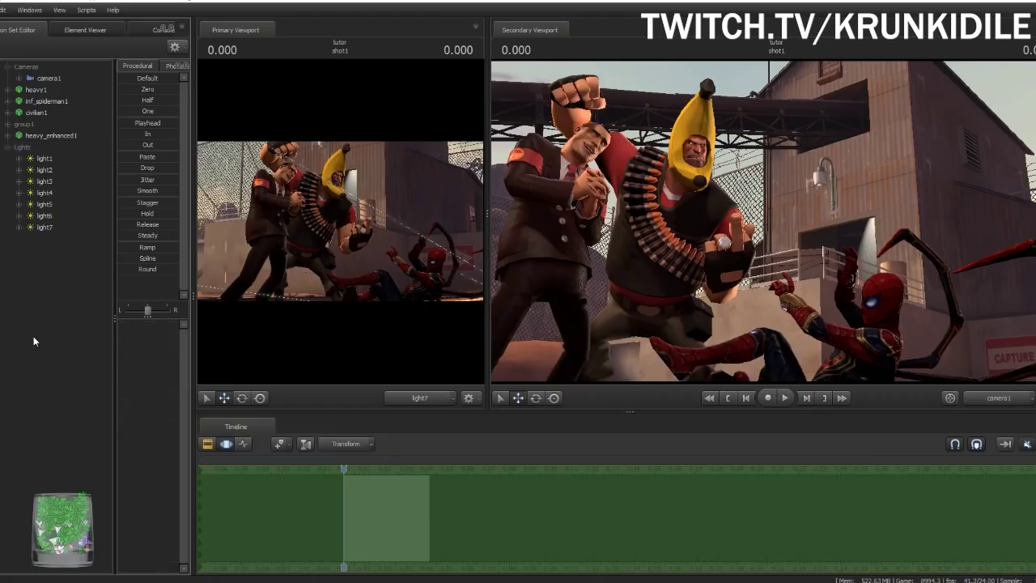
Create an animation set for another new light, look through it, and aim it at the characters from Spider-Man's side
{"action": "right_click", "coordinate": [53, 274]}
{"action": "left_click", "coordinate": [96, 291]}
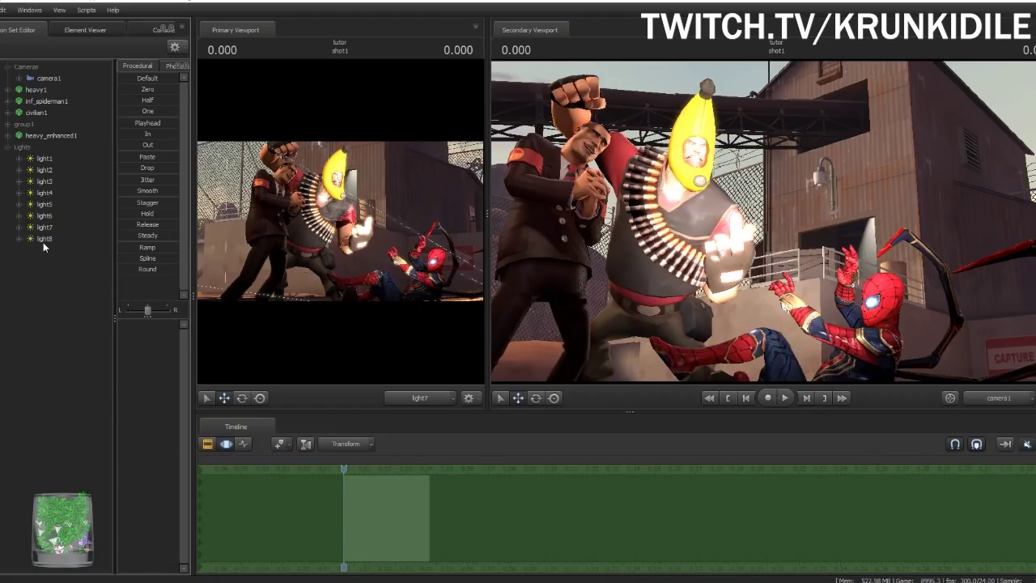
{"action": "left_click", "coordinate": [43, 240]}
{"action": "left_click_drag", "start_coordinate": [341, 221], "coordinate": [298, 223]}
{"action": "left_click_drag", "start_coordinate": [293, 297], "coordinate": [279, 292]}
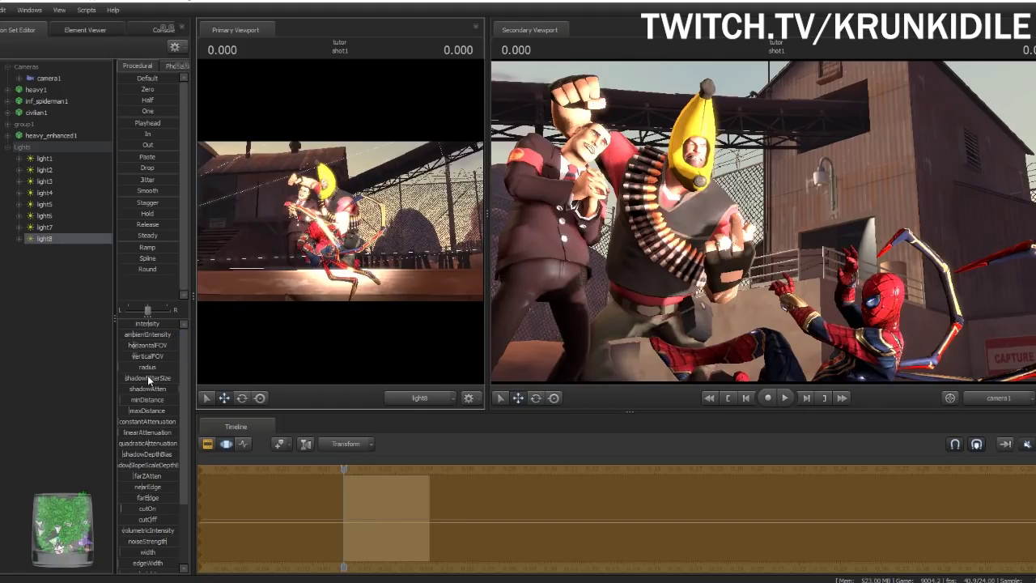
Soften light8 through its intensity and radius, and lower its color_red, color_green and color_blue values to dim and tint it
{"action": "left_click_drag", "start_coordinate": [149, 378], "coordinate": [156, 378]}
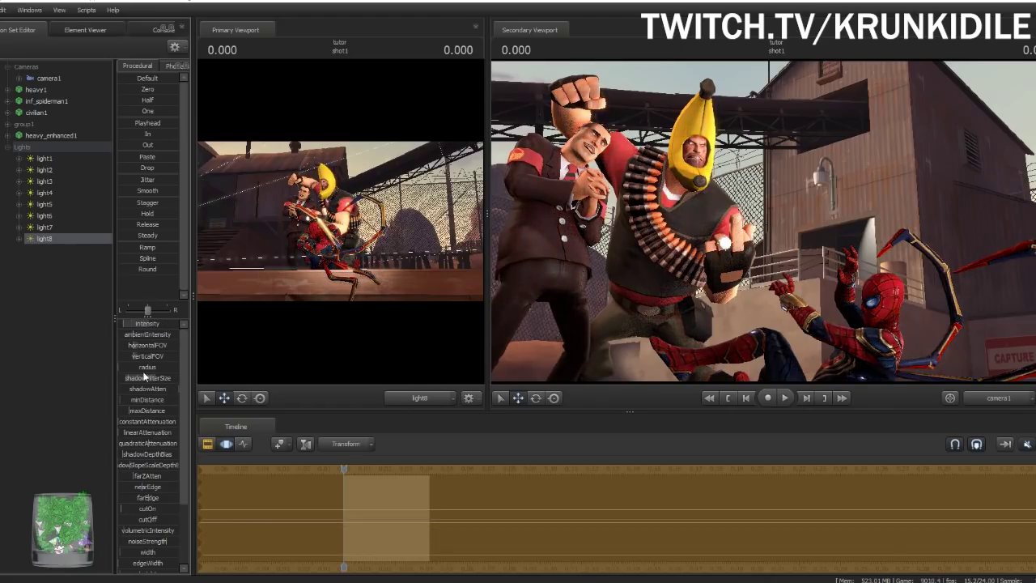
{"action": "scroll", "coordinate": [164, 422], "scroll_direction": "down", "scroll_amount": 3}
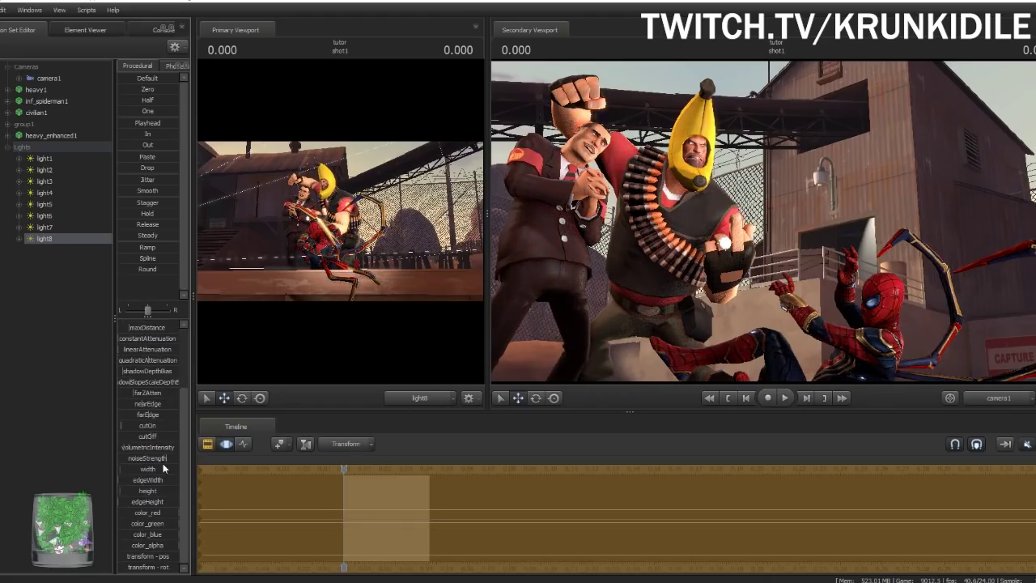
{"action": "mouse_move", "coordinate": [174, 513]}
{"action": "left_mouse_down"}
{"action": "mouse_move", "coordinate": [124, 513]}
{"action": "mouse_move", "coordinate": [132, 526]}
{"action": "mouse_move", "coordinate": [122, 525]}
{"action": "mouse_move", "coordinate": [165, 535]}
{"action": "mouse_move", "coordinate": [121, 535]}
{"action": "left_mouse_up"}
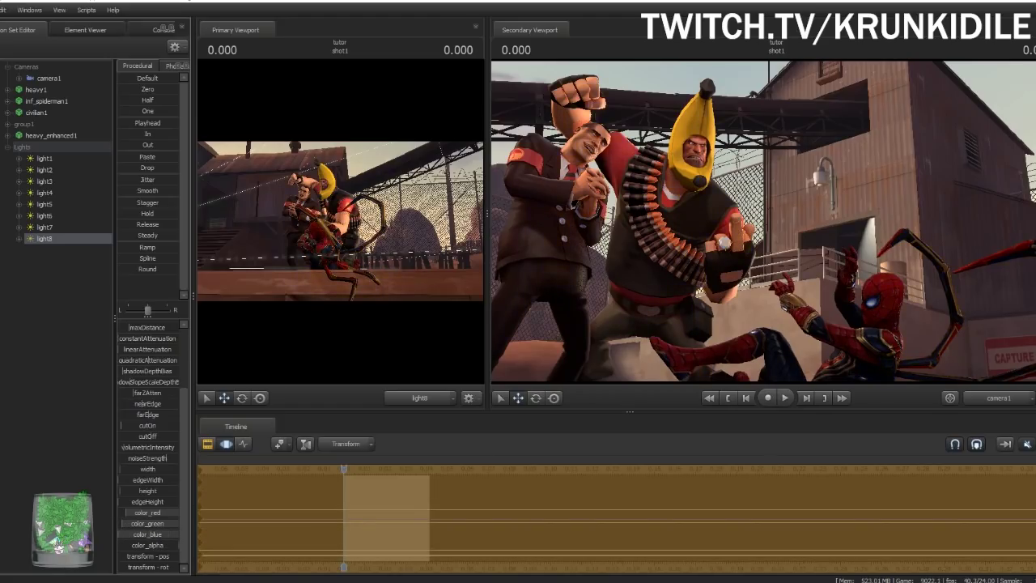
{"action": "left_click_drag", "start_coordinate": [130, 525], "coordinate": [133, 526]}
Give the viewports more height, then create one more light, look through it, and aim it down at the characters from high above
{"action": "key", "text": "F2"}
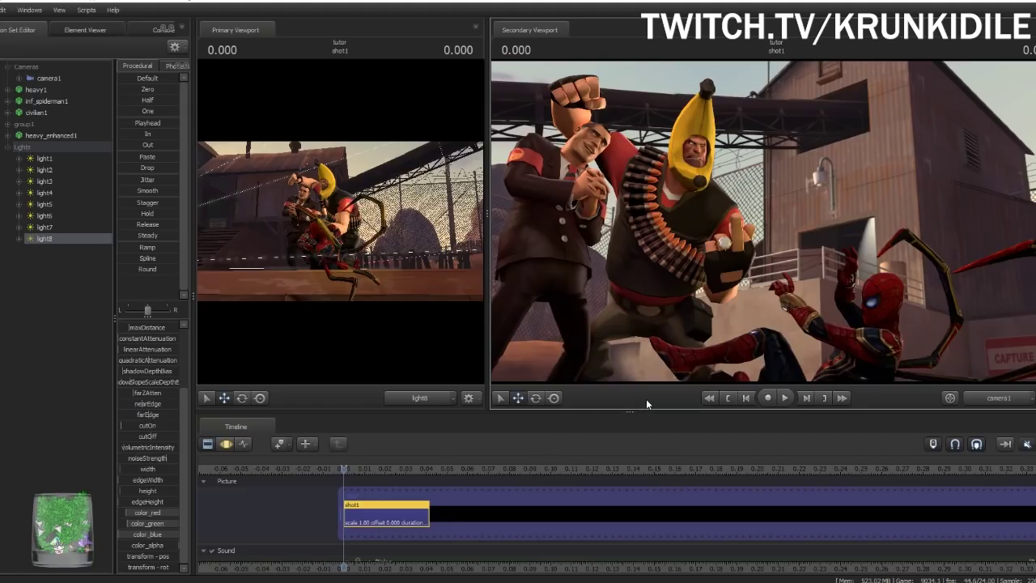
{"action": "left_click_drag", "start_coordinate": [643, 410], "coordinate": [642, 427]}
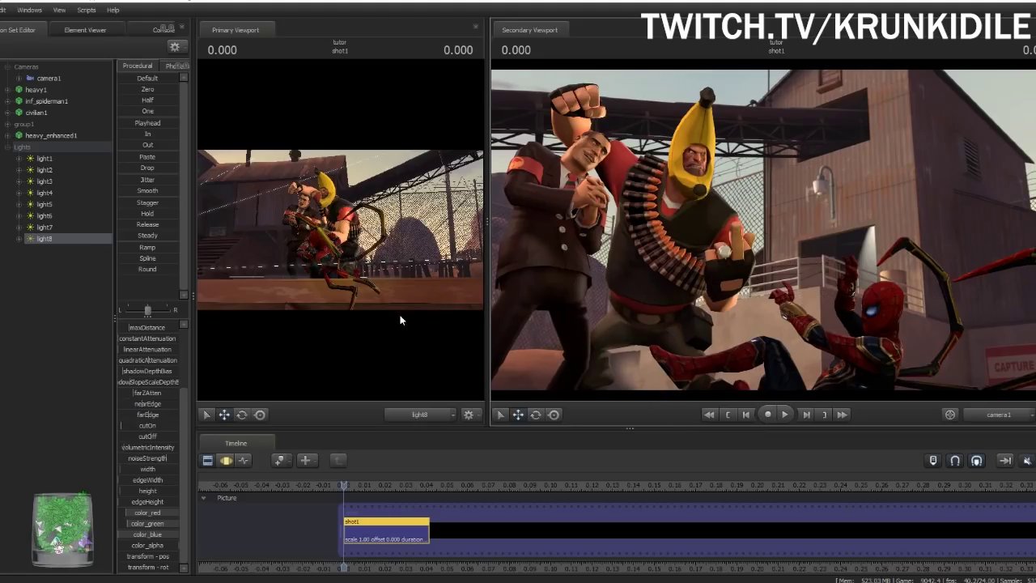
{"action": "right_click", "coordinate": [36, 277]}
{"action": "left_click", "coordinate": [76, 290]}
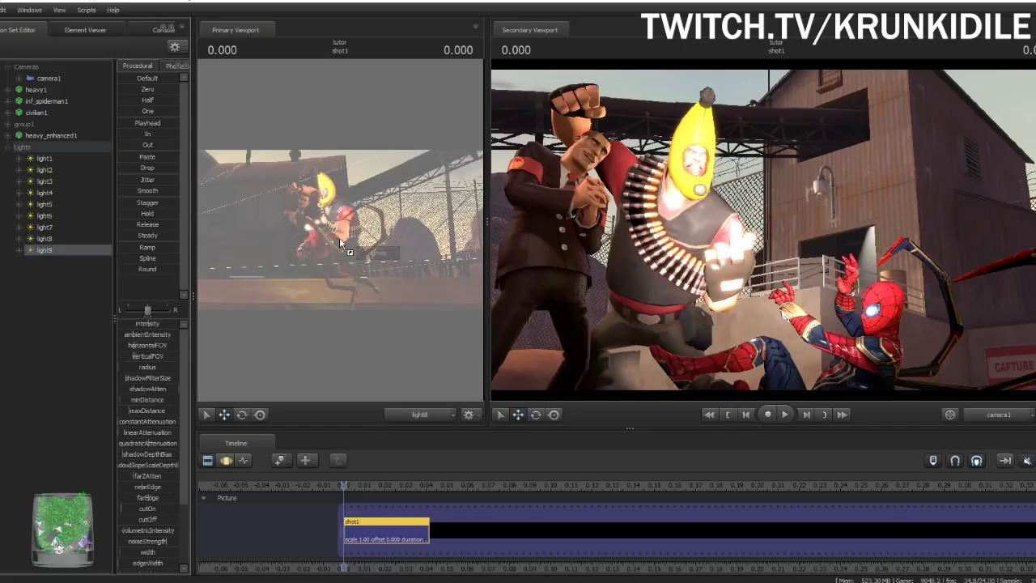
{"action": "key", "text": "F4"}
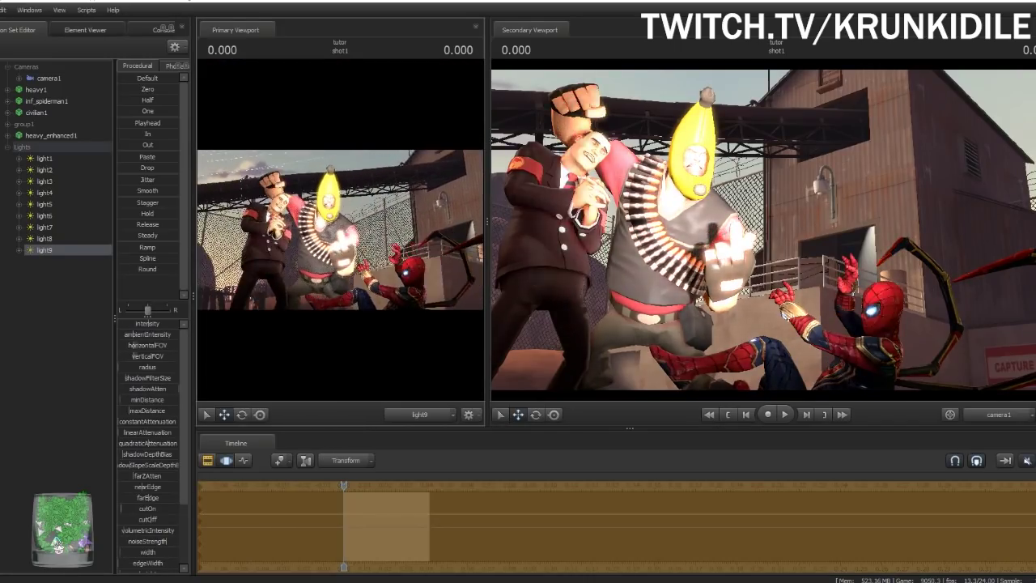
{"action": "left_click_drag", "start_coordinate": [340, 230], "coordinate": [312, 271]}
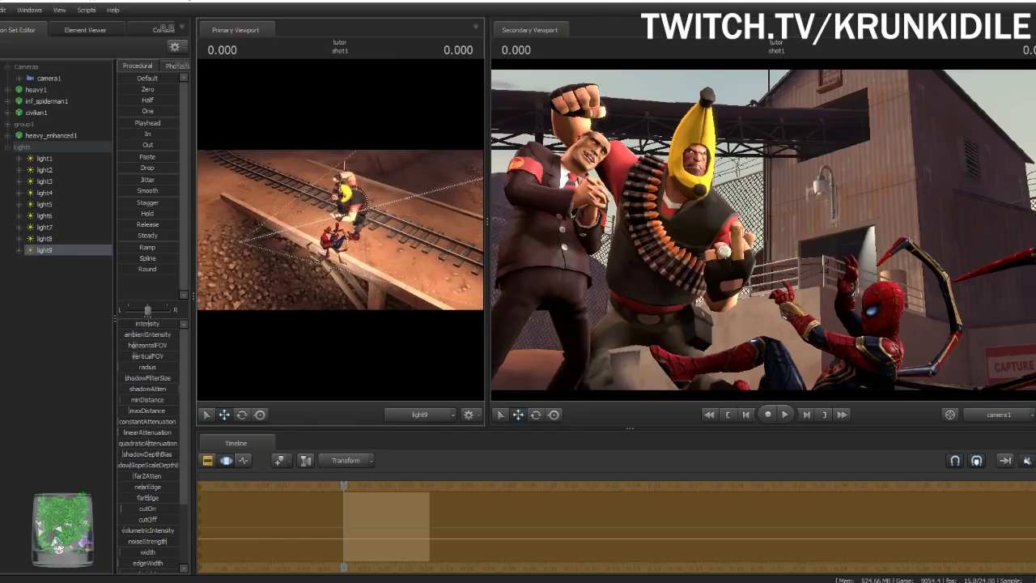
Enable volumetrics on light9, reduce its intensity, and lower color_green and color_blue for a warm tint
{"action": "right_click", "coordinate": [73, 254]}
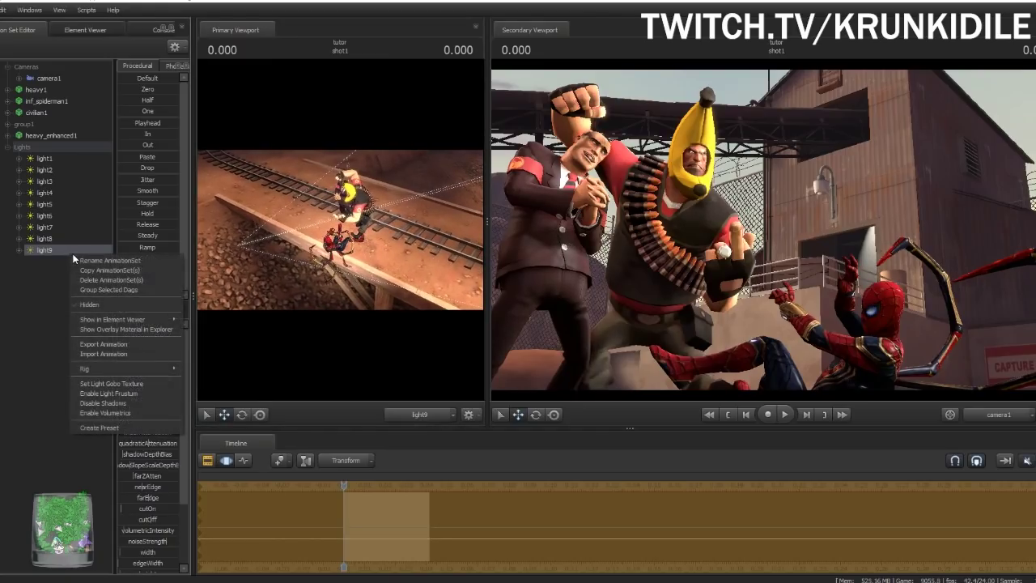
{"action": "left_click", "coordinate": [133, 410]}
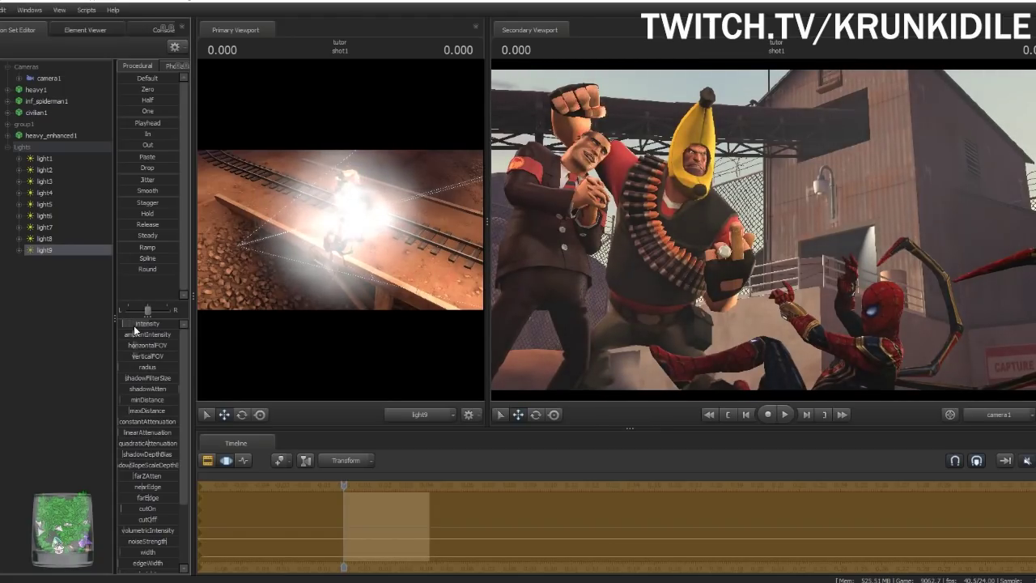
{"action": "scroll", "coordinate": [122, 429], "scroll_direction": "down", "scroll_amount": 3}
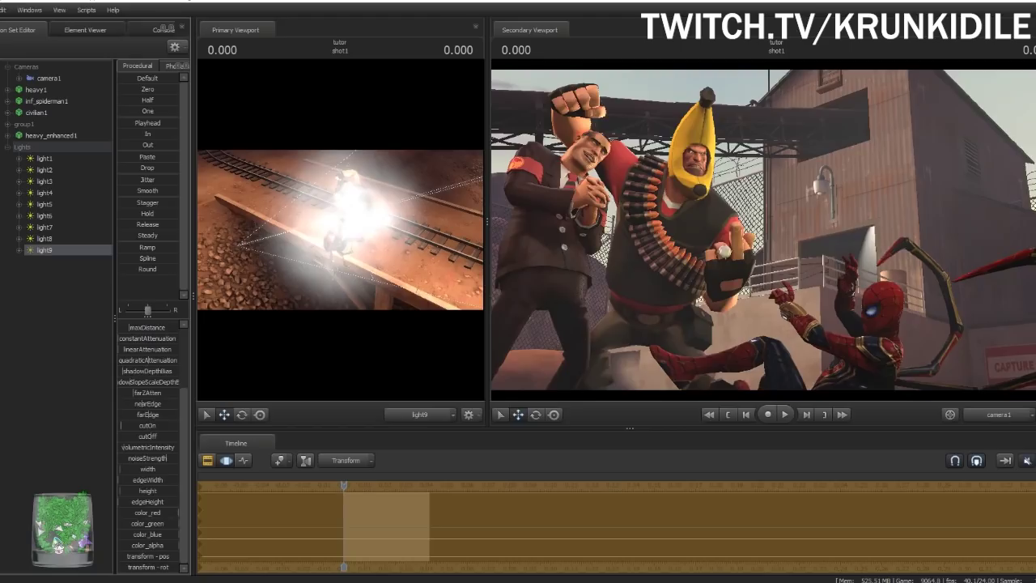
{"action": "left_click_drag", "start_coordinate": [171, 513], "coordinate": [194, 521]}
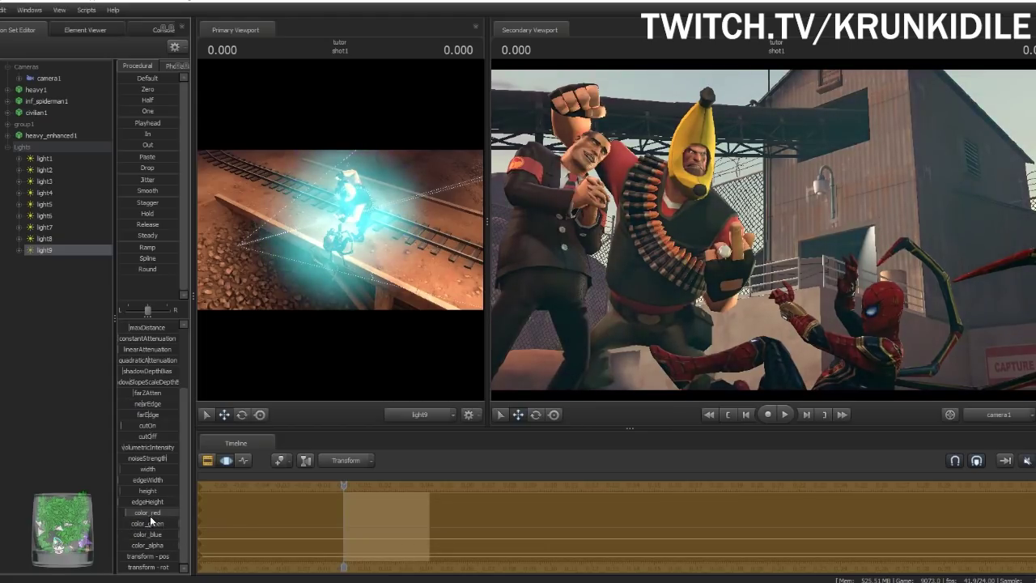
{"action": "left_click_drag", "start_coordinate": [133, 513], "coordinate": [243, 522]}
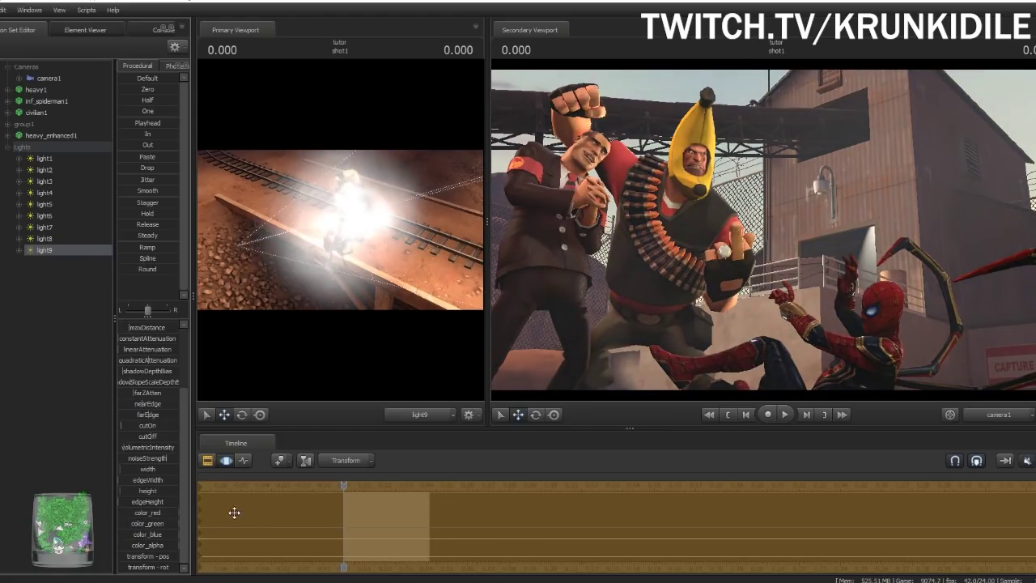
{"action": "left_click_drag", "start_coordinate": [169, 534], "coordinate": [149, 524]}
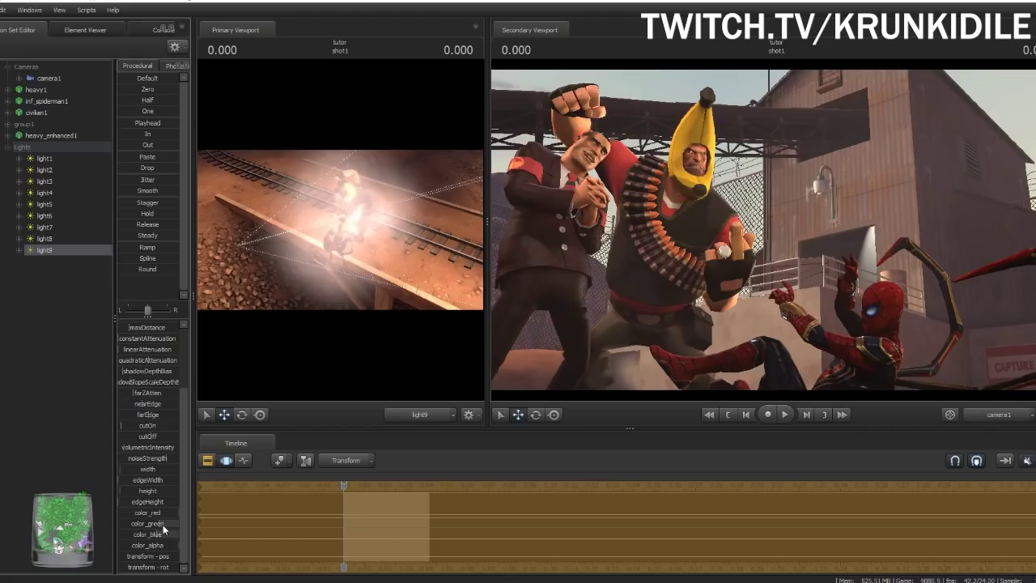
{"action": "left_click_drag", "start_coordinate": [168, 535], "coordinate": [160, 536]}
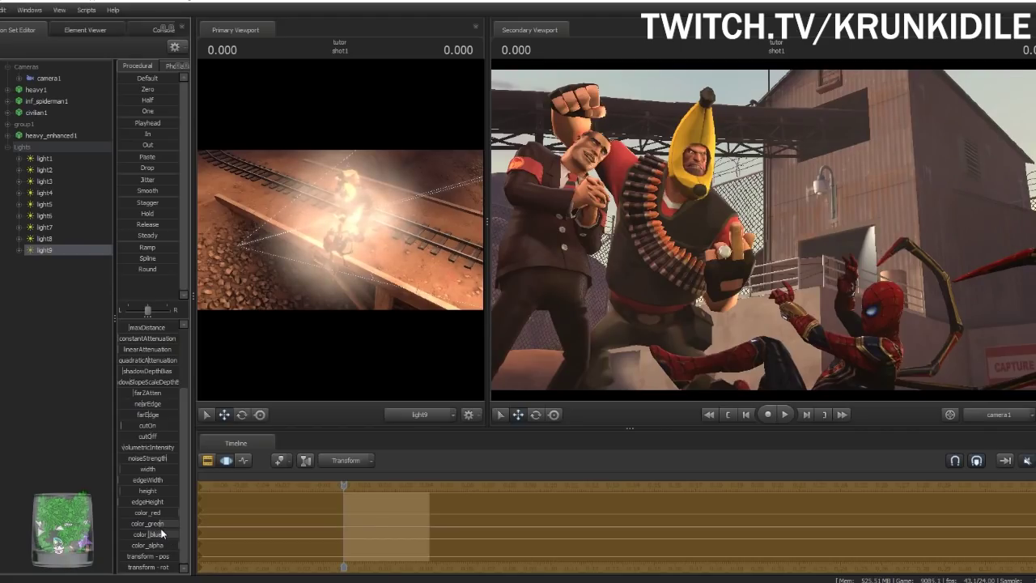
Tune light9's quadraticAttenuation, raise its volumetricIntensity, and adjust its noiseStrength for a stronger haze
{"action": "scroll", "coordinate": [150, 486], "scroll_direction": "up", "scroll_amount": 3}
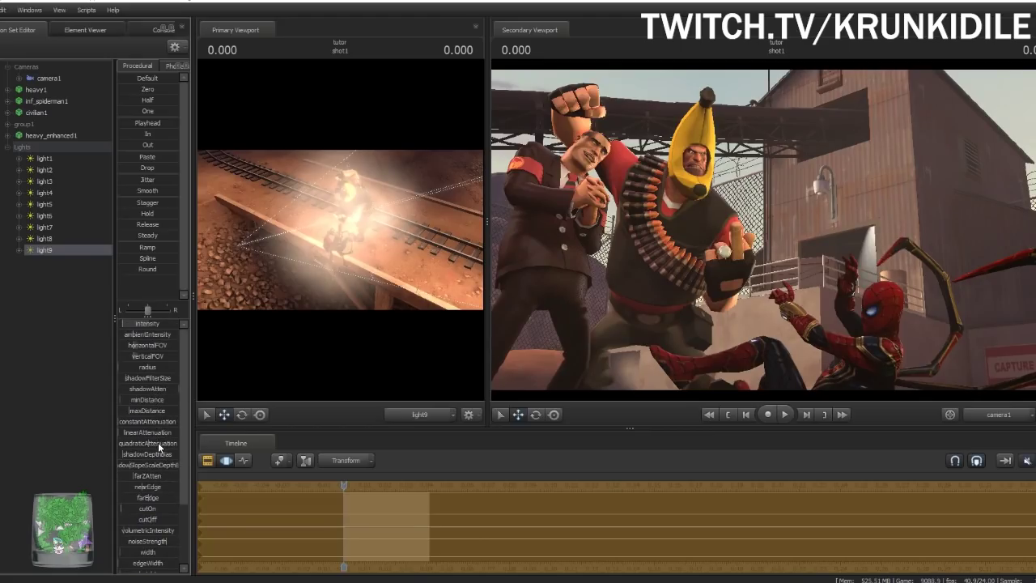
{"action": "left_click_drag", "start_coordinate": [157, 443], "coordinate": [146, 443]}
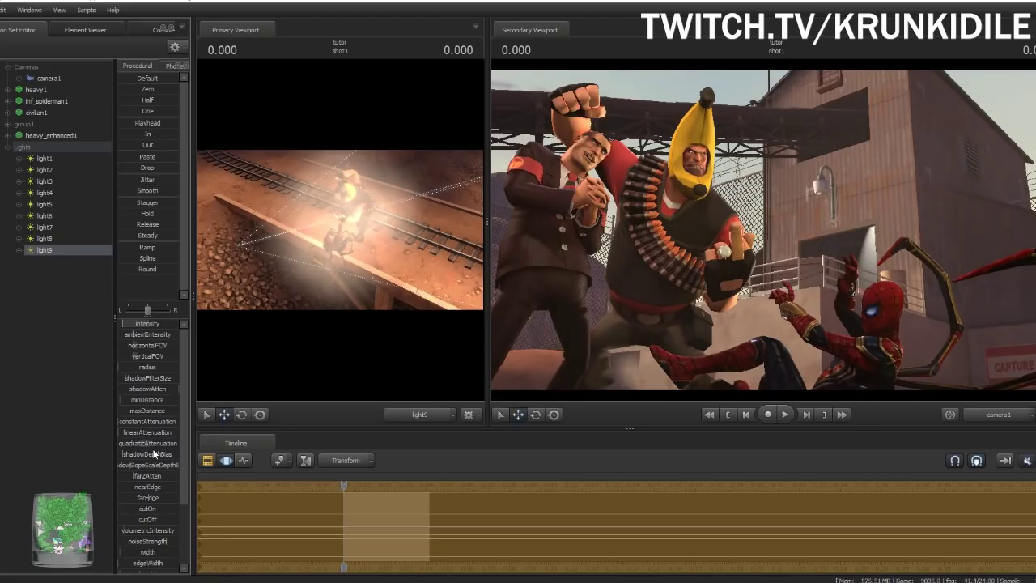
{"action": "scroll", "coordinate": [151, 463], "scroll_direction": "down", "scroll_amount": 3}
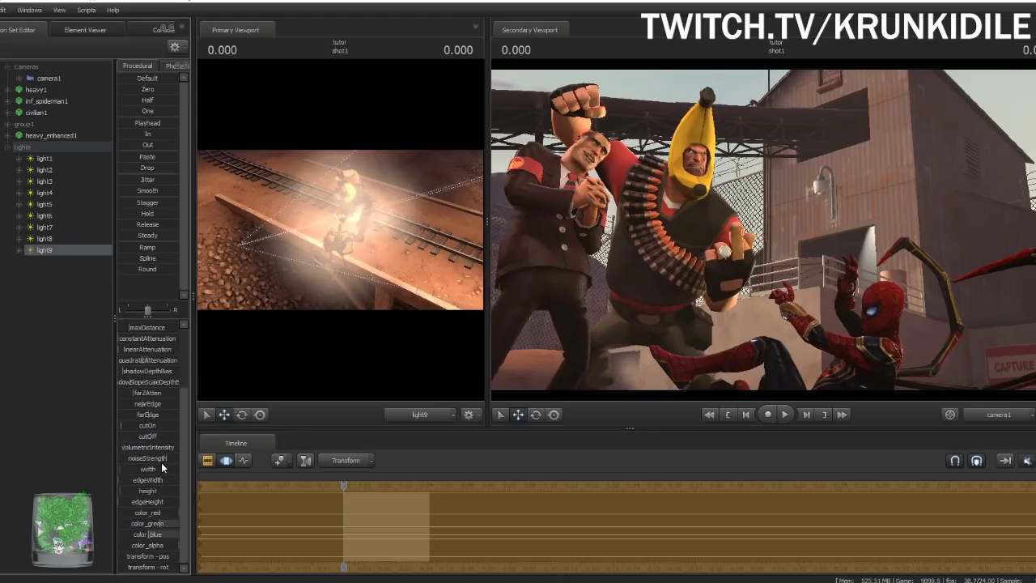
{"action": "left_click_drag", "start_coordinate": [136, 447], "coordinate": [165, 459]}
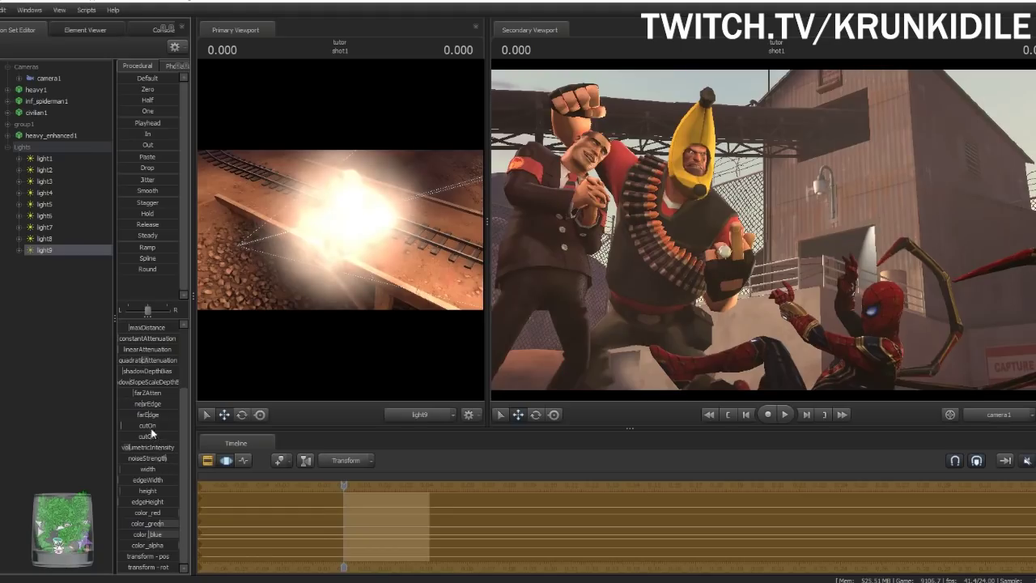
{"action": "left_click_drag", "start_coordinate": [159, 362], "coordinate": [157, 376]}
{"action": "mouse_move", "coordinate": [165, 529]}
{"action": "left_mouse_down"}
{"action": "mouse_move", "coordinate": [167, 539]}
{"action": "mouse_move", "coordinate": [175, 514]}
{"action": "left_mouse_up"}
Switch to the Clip Editor and enlarge the secondary viewport showing the camera1 view
{"action": "key", "text": "F2"}
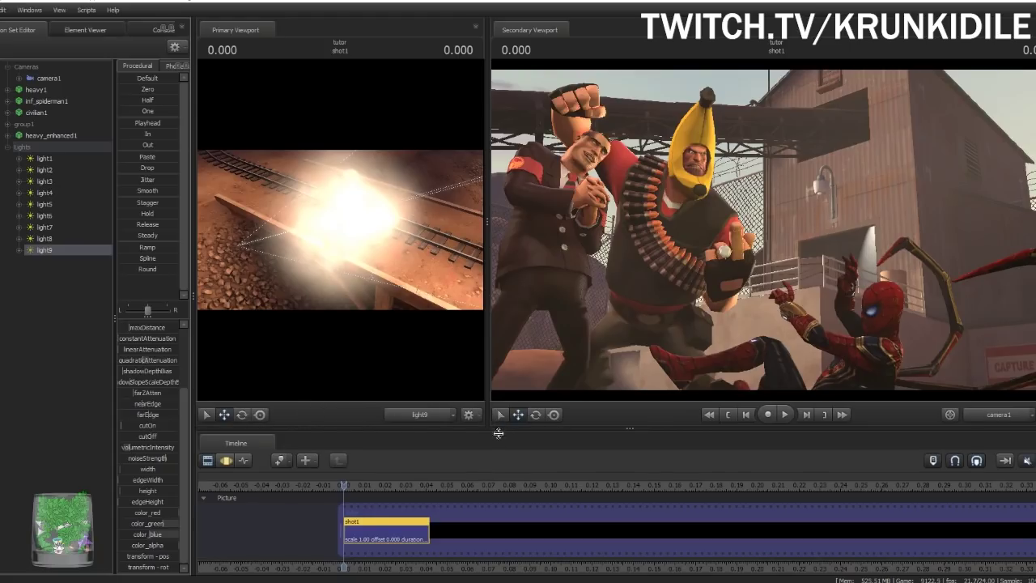
{"action": "left_click_drag", "start_coordinate": [497, 430], "coordinate": [496, 474]}
{"action": "left_click_drag", "start_coordinate": [485, 364], "coordinate": [288, 364]}
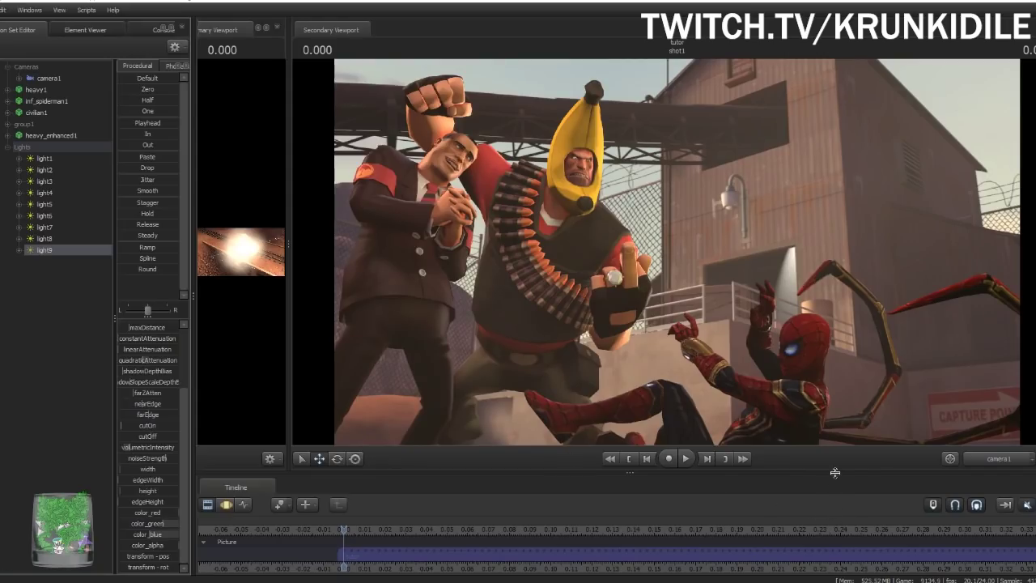
{"action": "left_click_drag", "start_coordinate": [835, 471], "coordinate": [831, 450]}
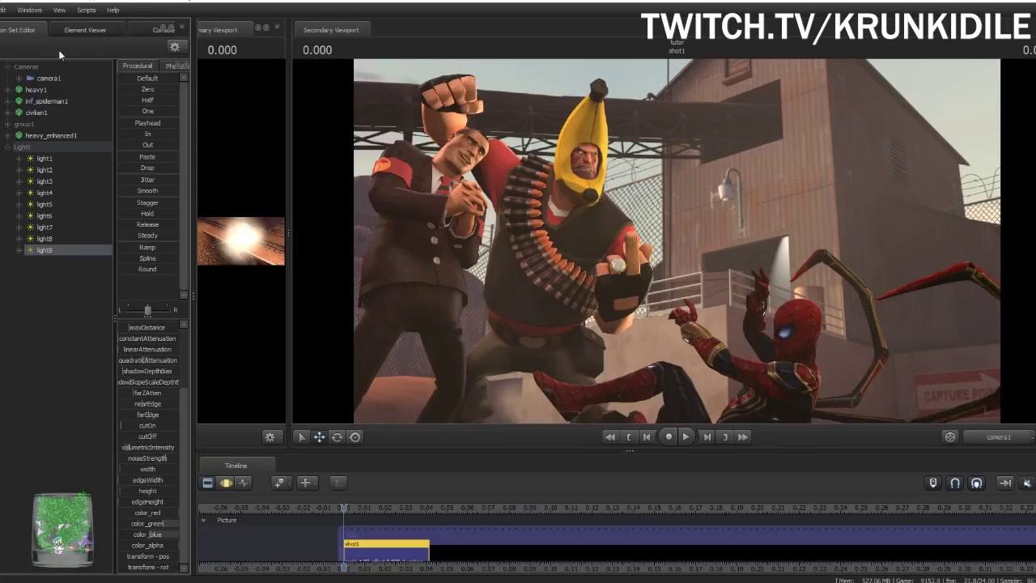
Start a poster export of the shot and save the modified session
{"action": "left_click", "coordinate": [0, 10]}
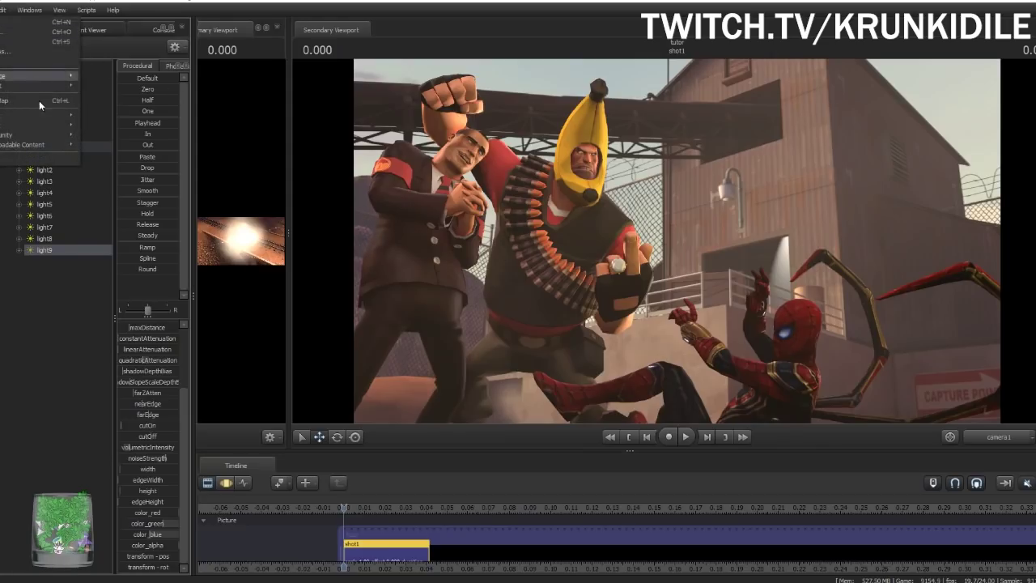
{"action": "mouse_move", "coordinate": [42, 122]}
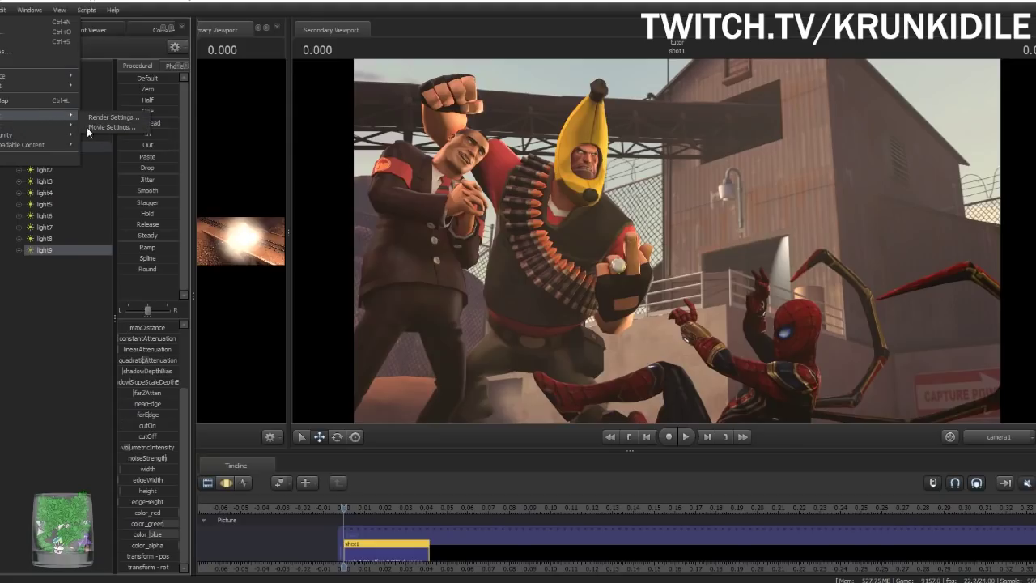
{"action": "left_click", "coordinate": [127, 138]}
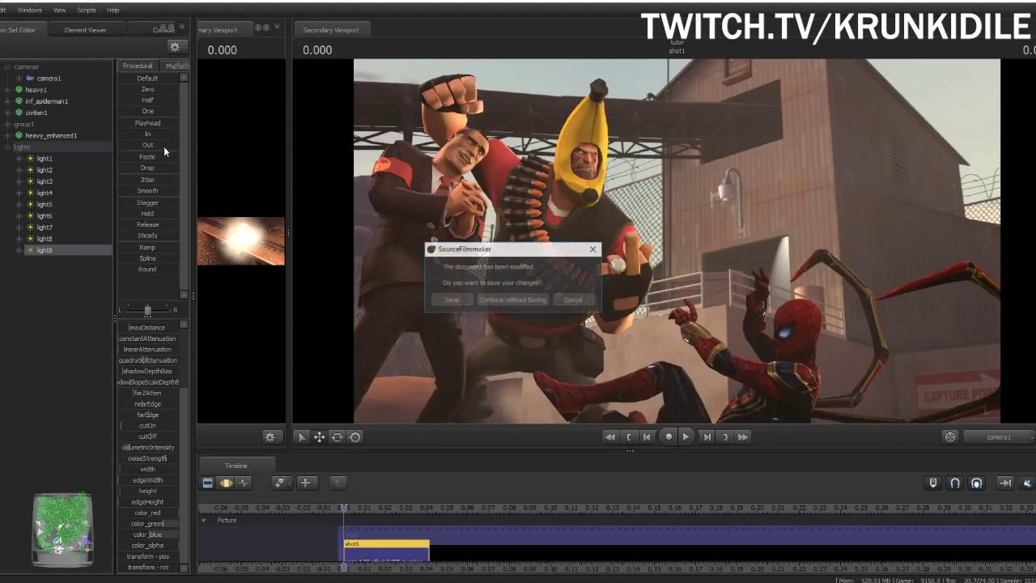
{"action": "left_click", "coordinate": [457, 298]}
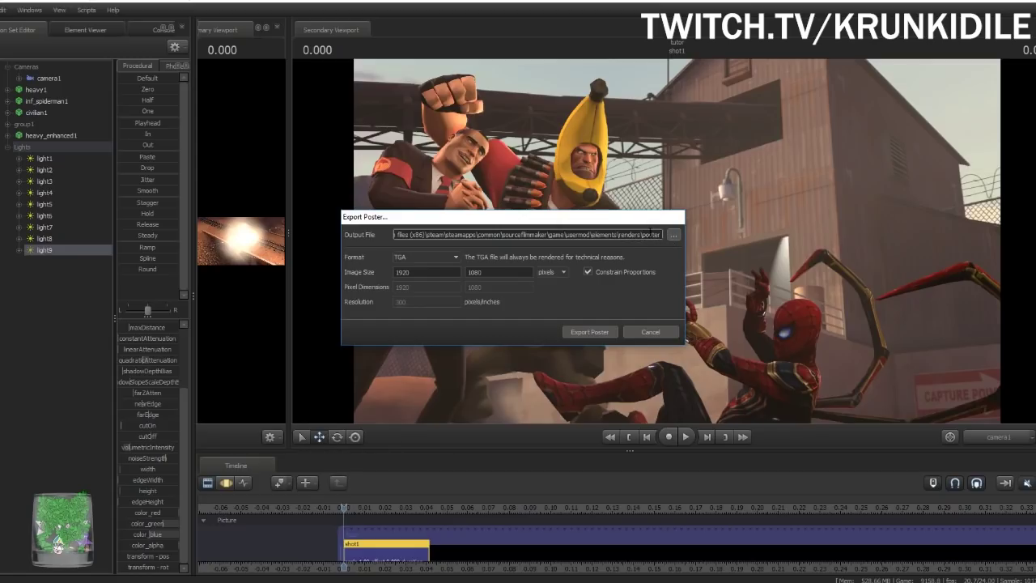
Name the poster output file my_first_poster, keep the TGA format, and open the image width for editing
{"action": "double_click", "coordinate": [645, 234]}
{"action": "type", "text": "my_"}
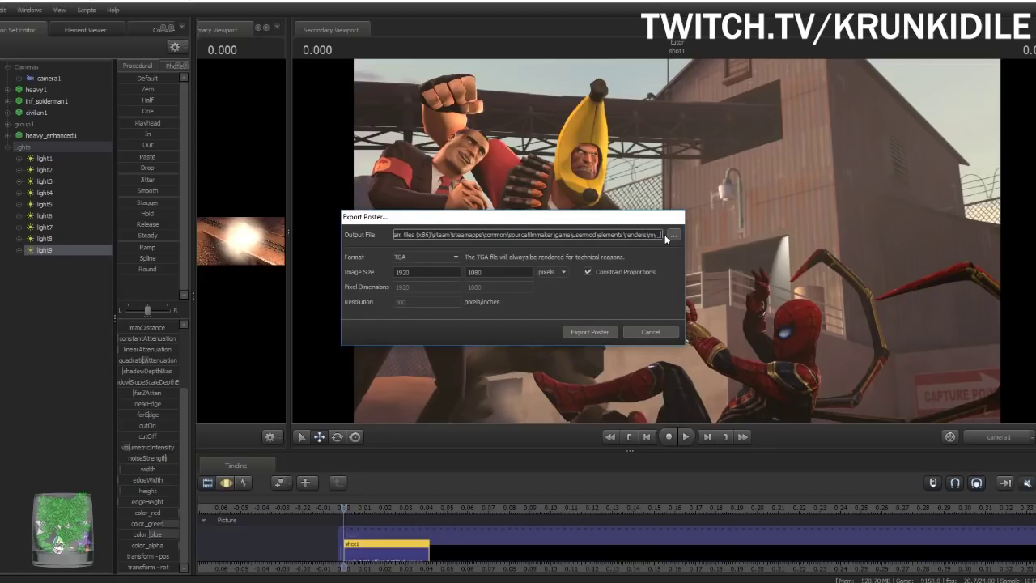
{"action": "type", "text": "first_poster"}
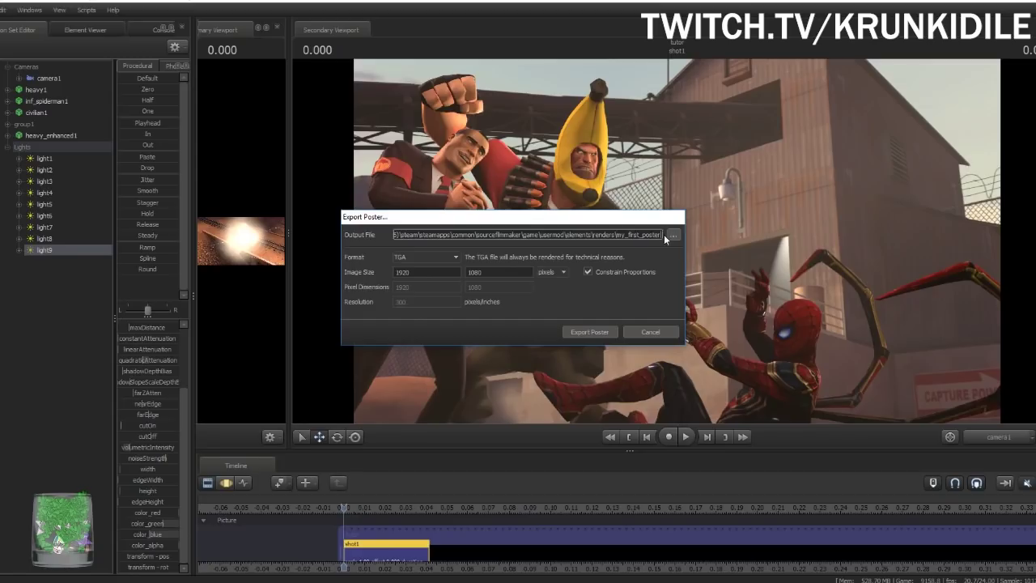
{"action": "left_click", "coordinate": [449, 256]}
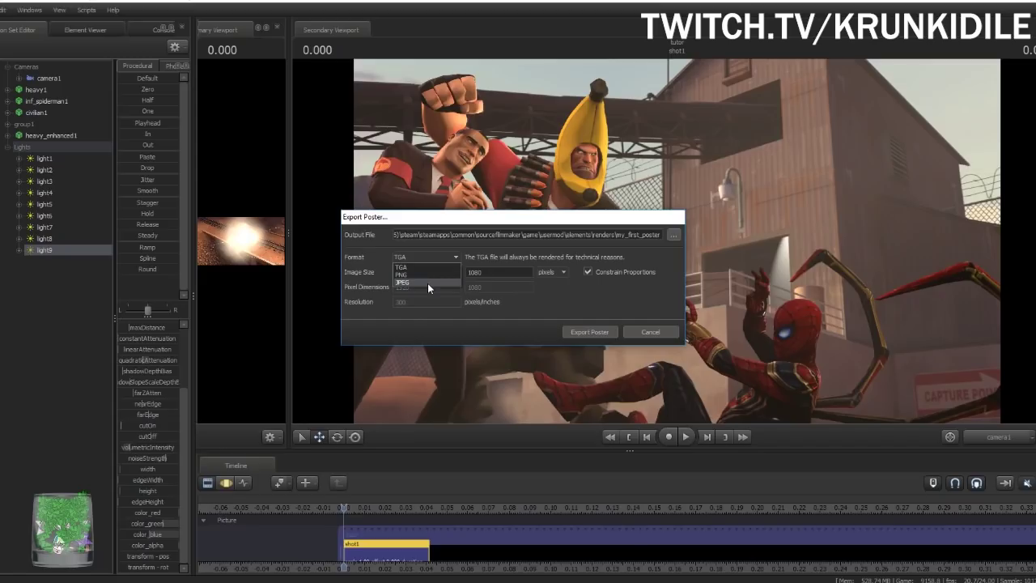
{"action": "left_click", "coordinate": [574, 298]}
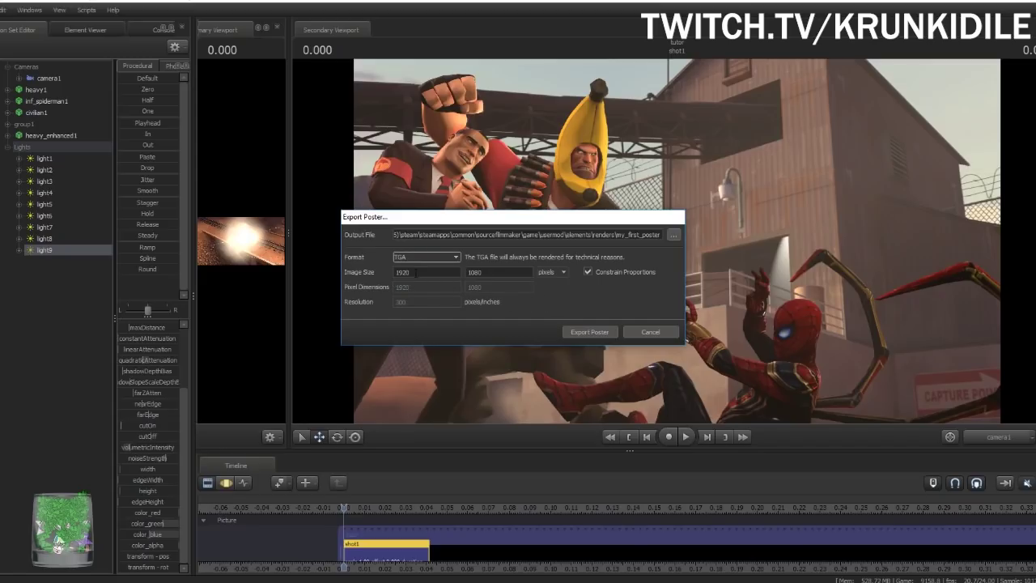
{"action": "left_click", "coordinate": [416, 272]}
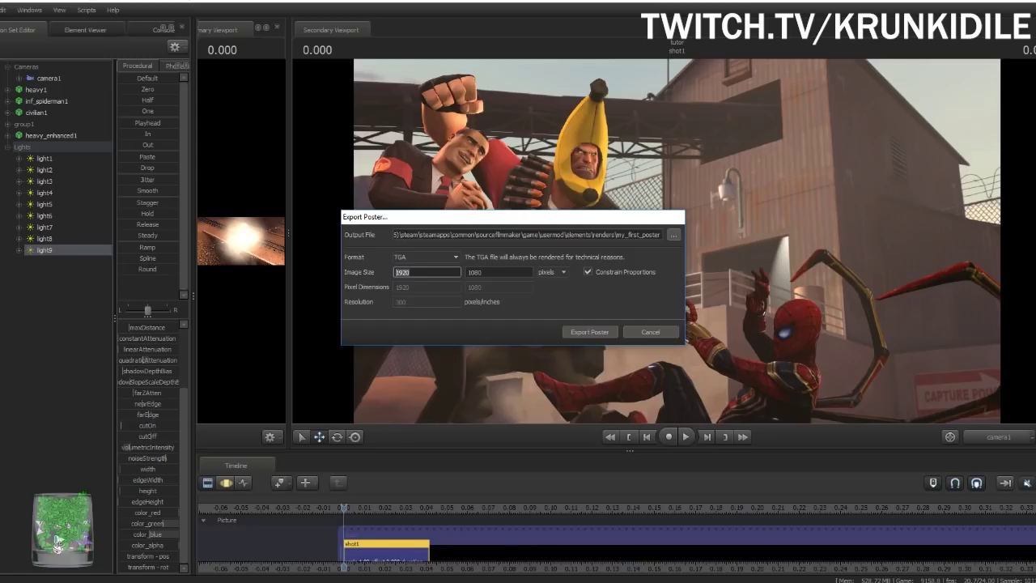
{"action": "mouse_move", "coordinate": [458, 582]}
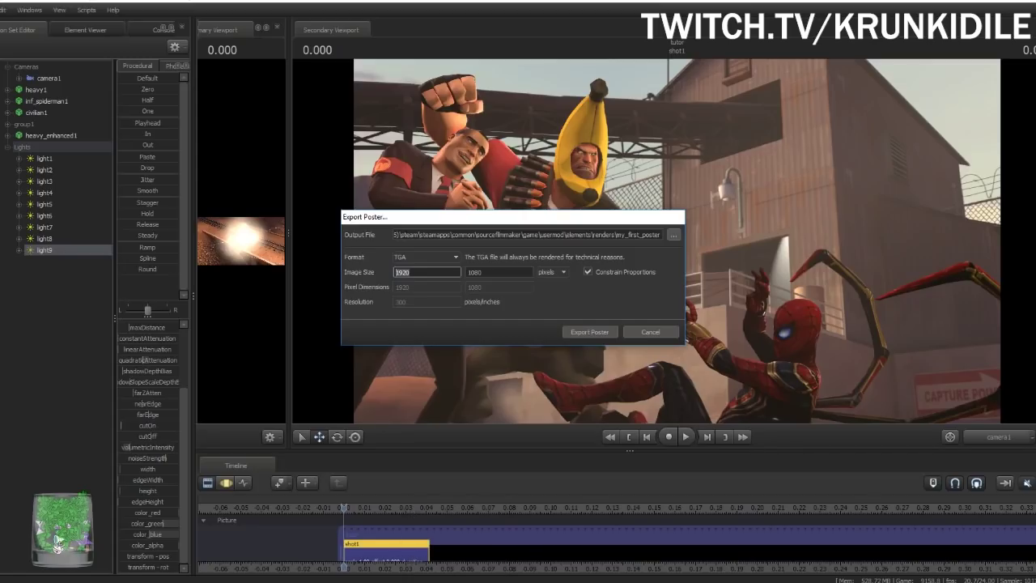